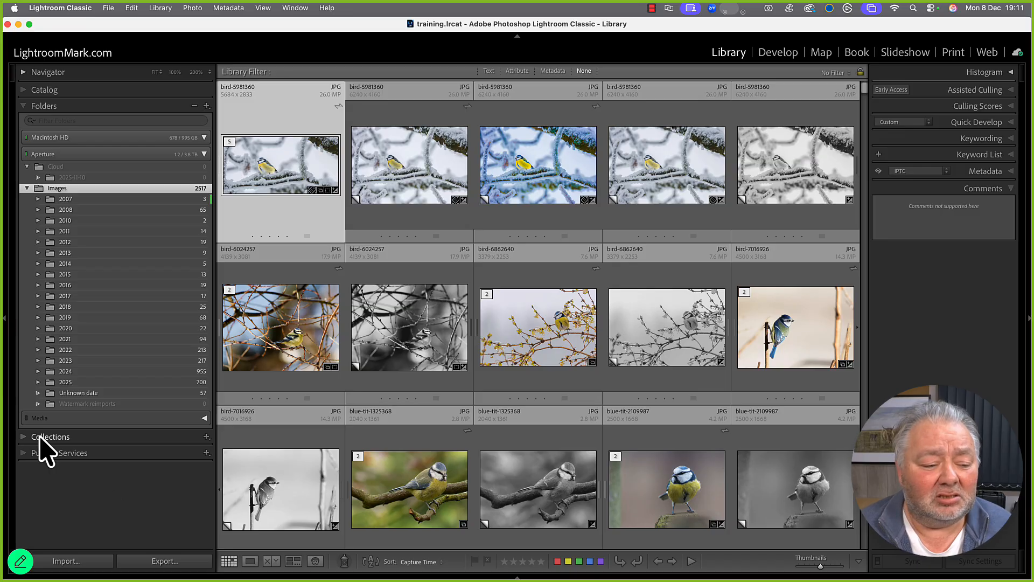
Create a new top-level collection set named Astro.
left_click(25, 439)
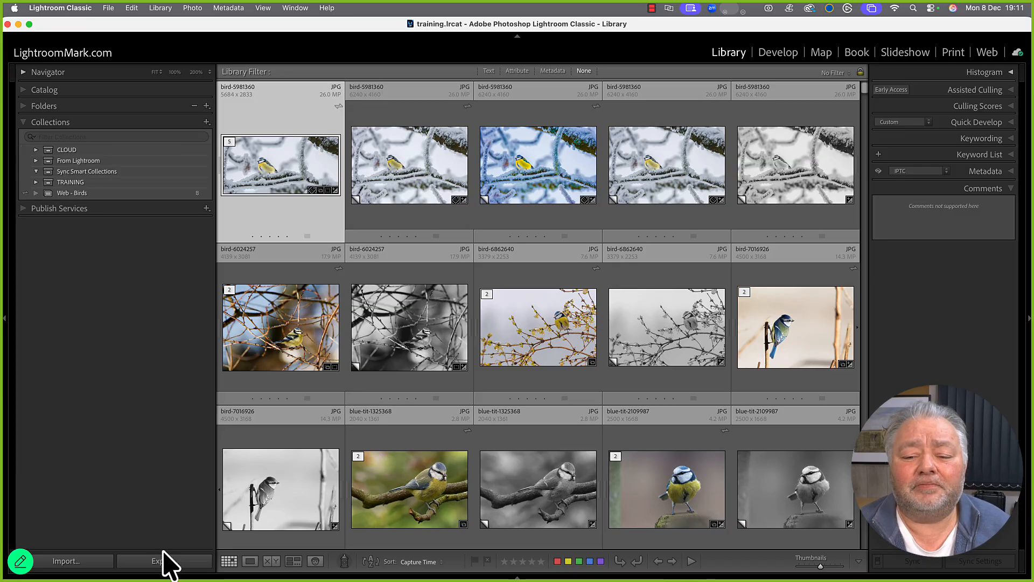
left_click(207, 123)
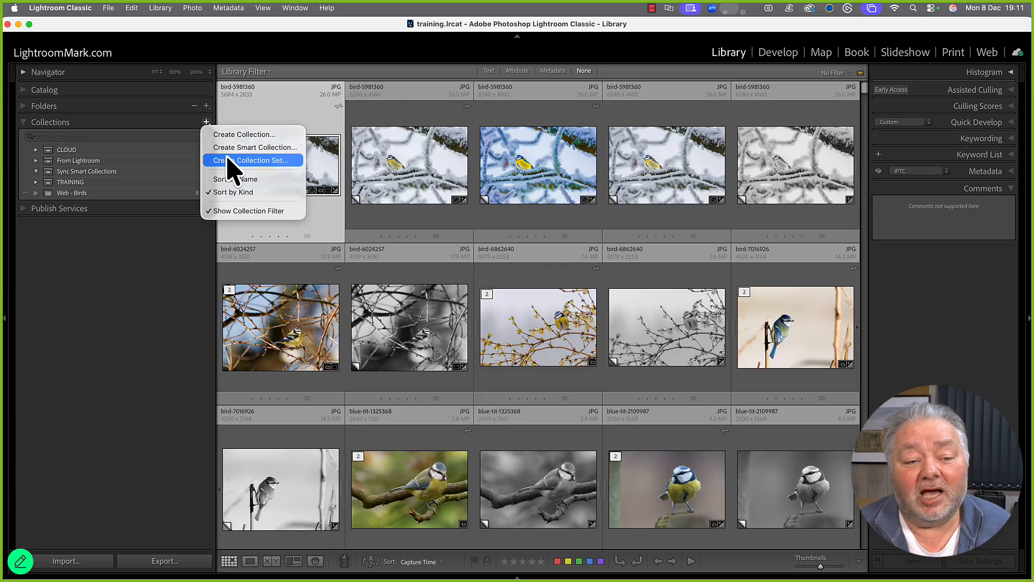
left_click(293, 161)
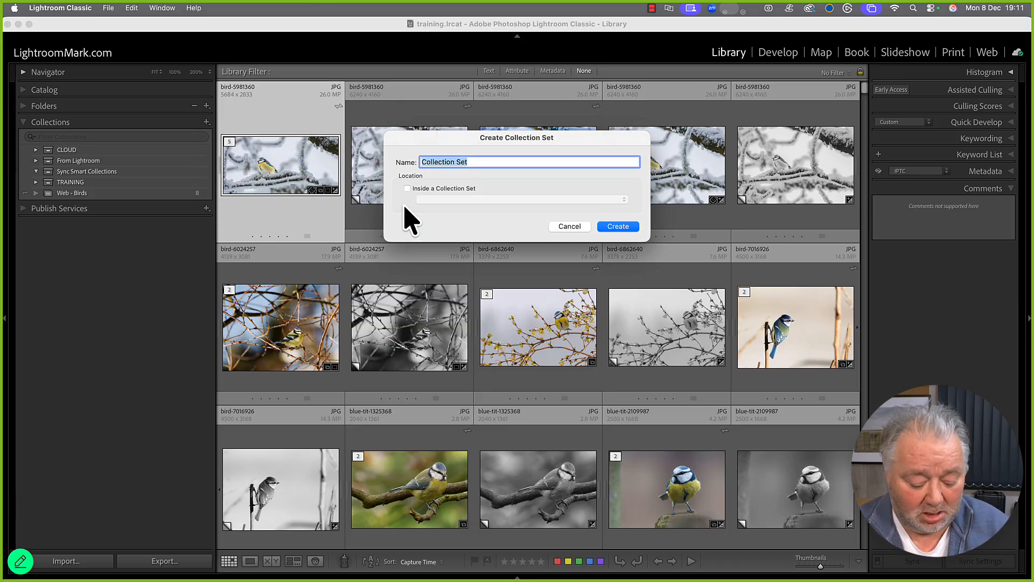
type("Talks")
key("Return")
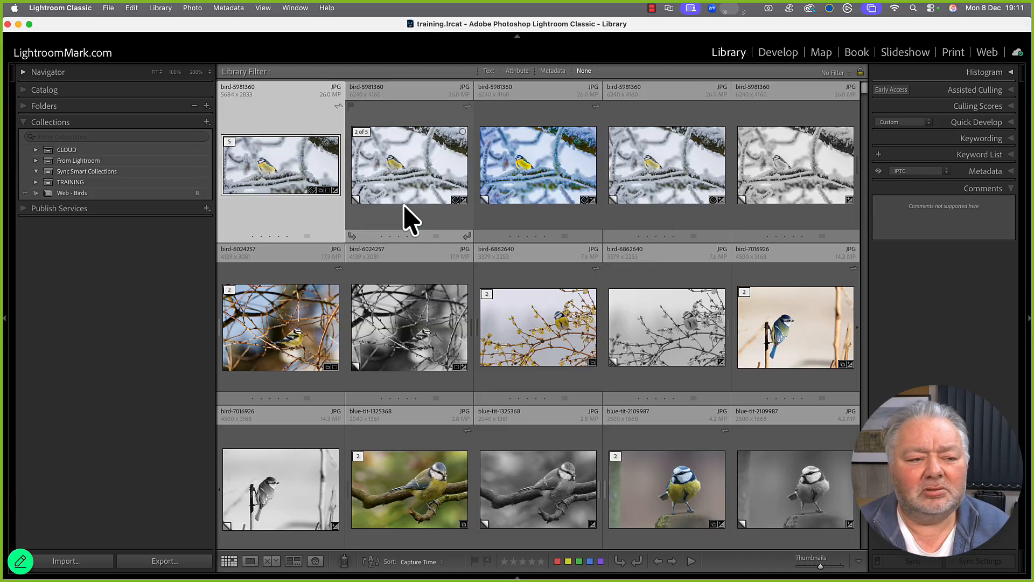
Create a collection named Selworthy Church inside the Astro collection set, with Sync with Lightroom enabled.
left_click(117, 150)
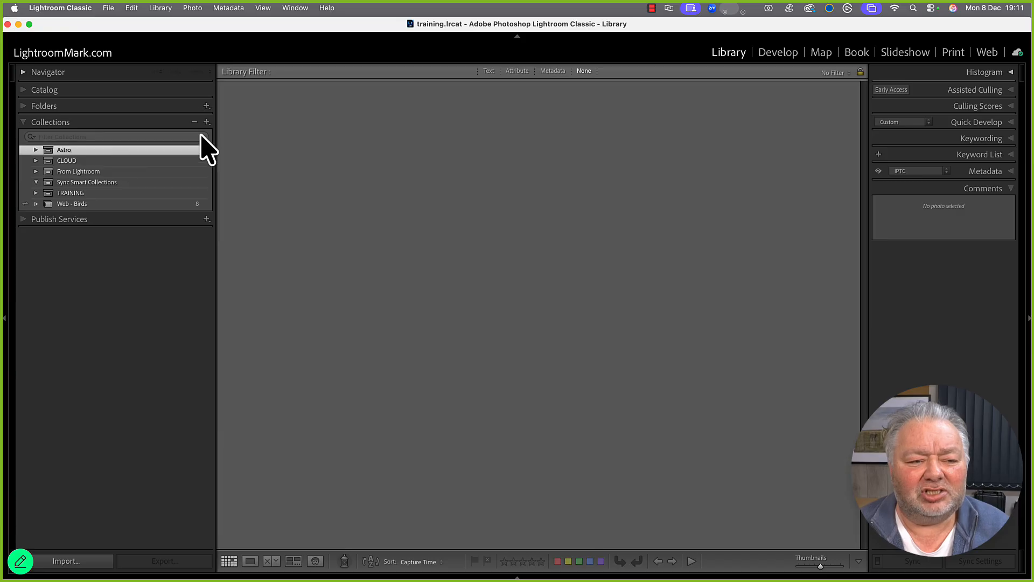
left_click(207, 122)
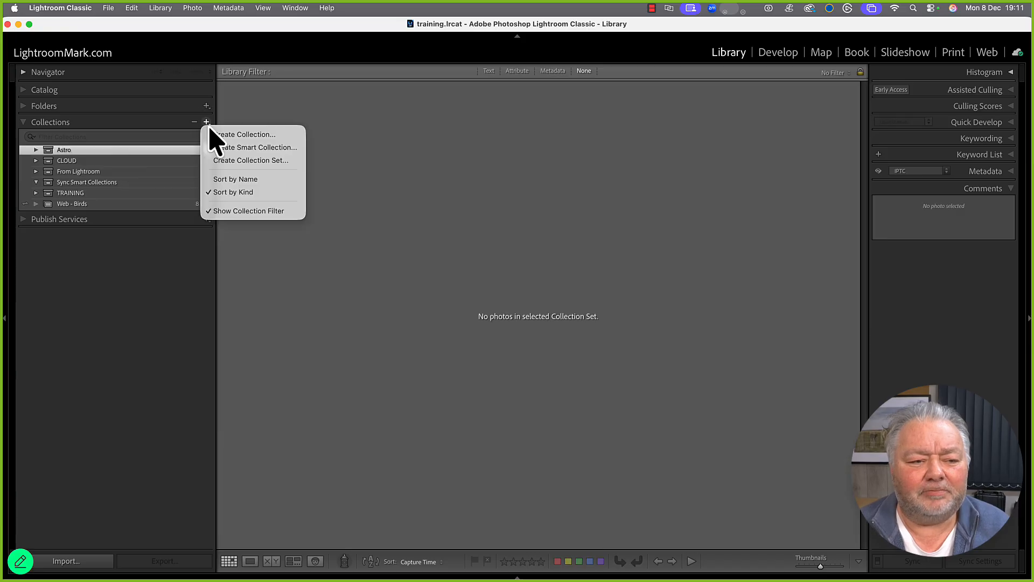
left_click(247, 135)
type("Se")
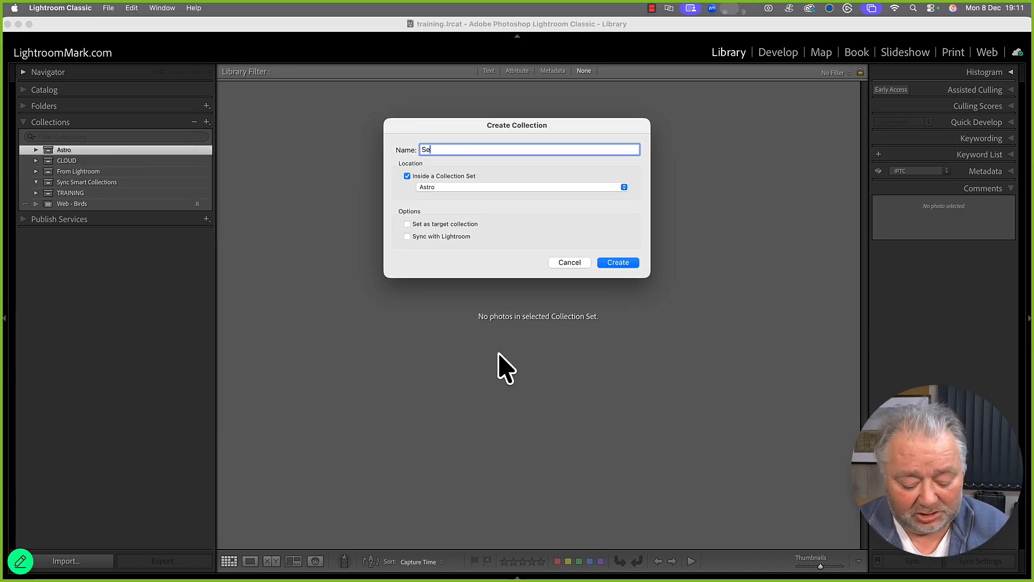
type("lworthy ")
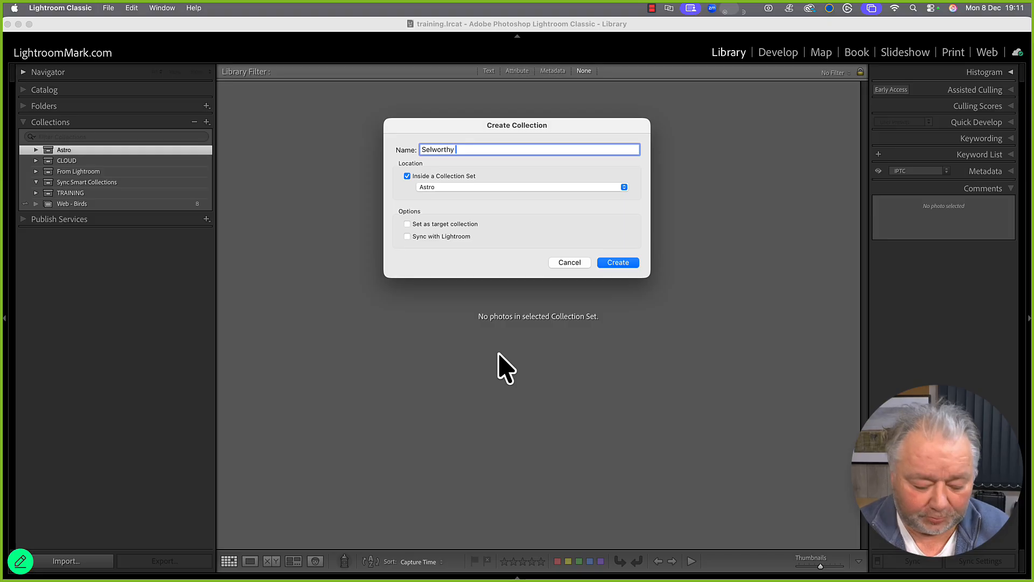
type("Church")
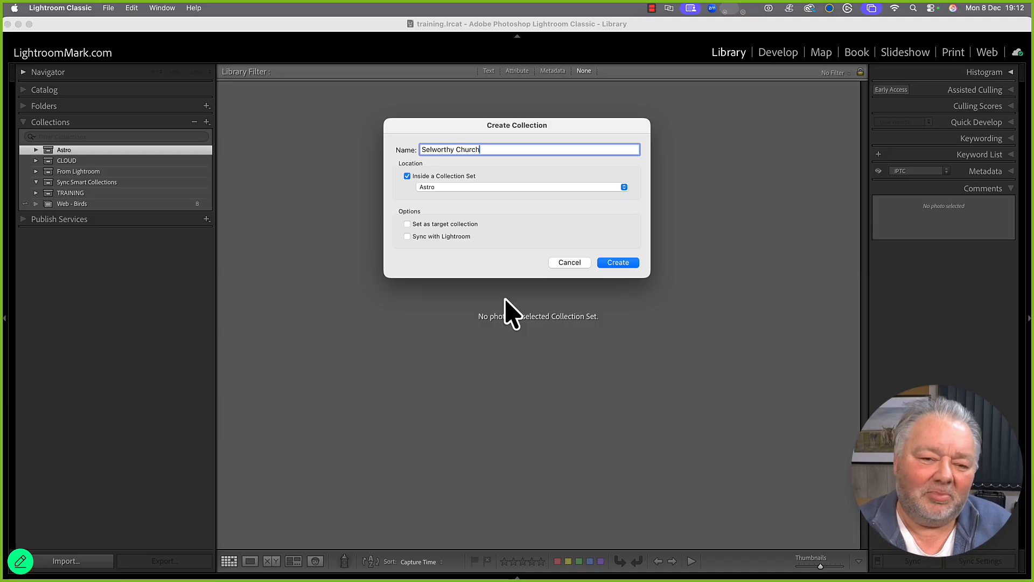
left_click(454, 239)
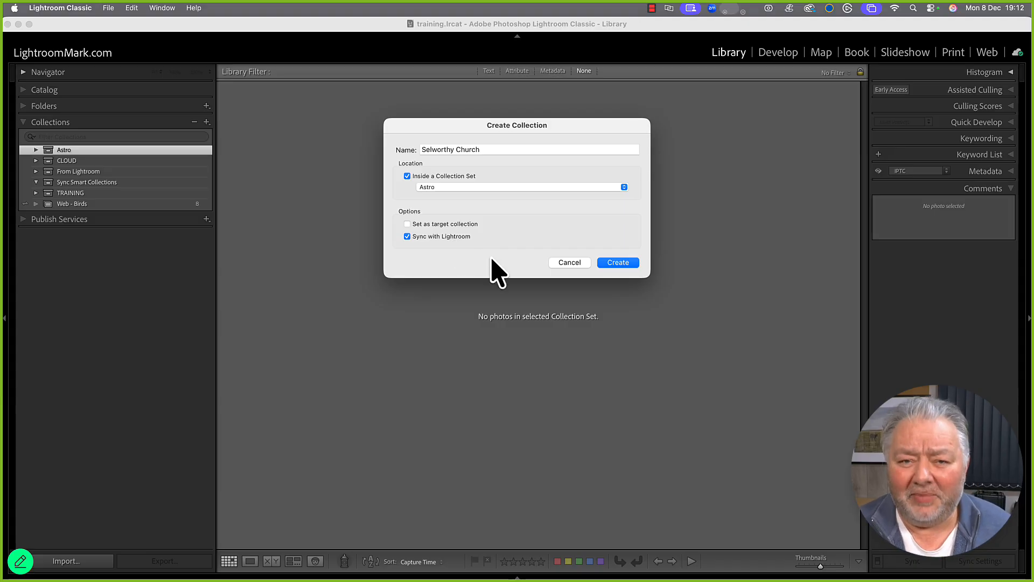
left_click(624, 263)
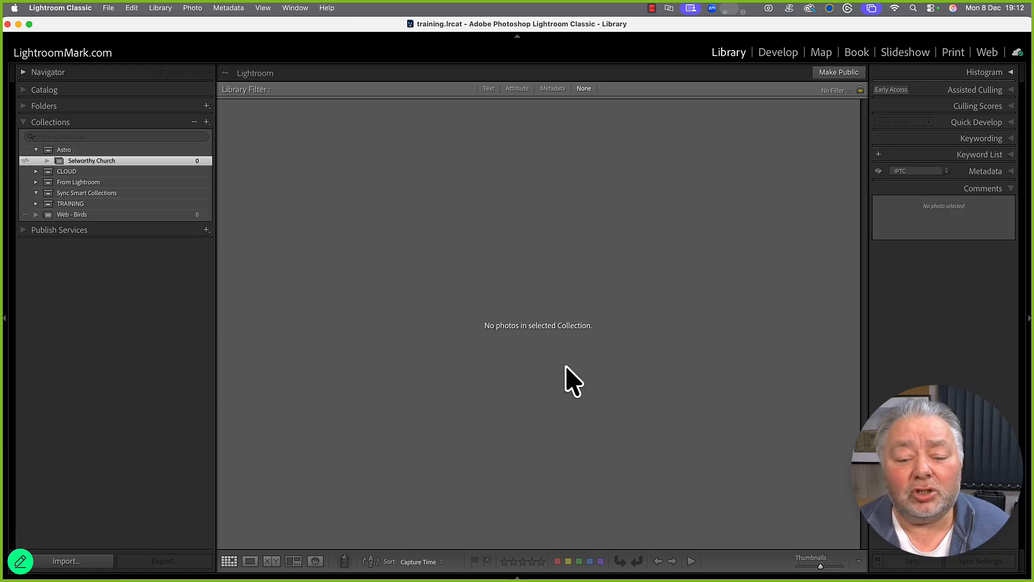
left_click(76, 564)
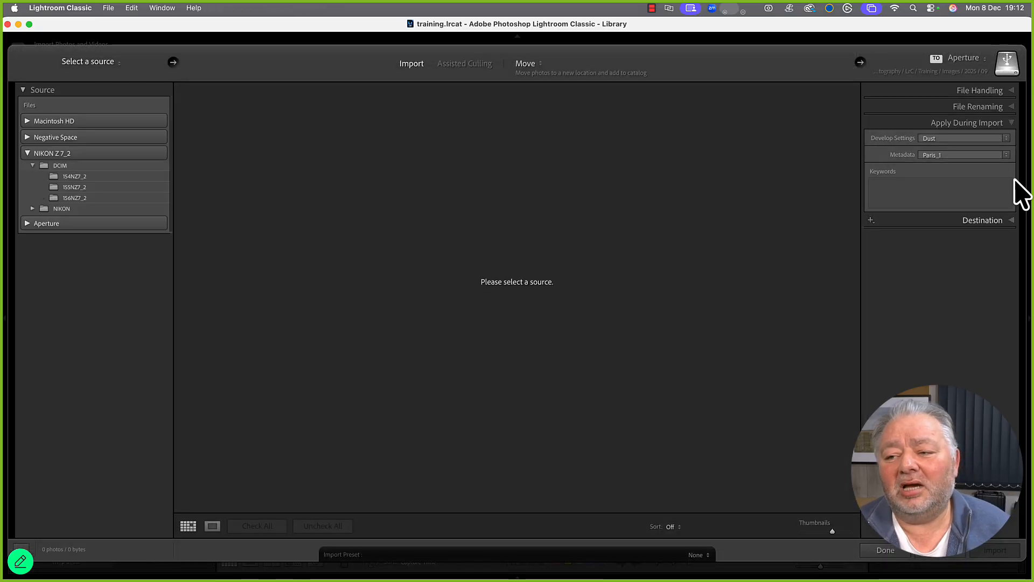
left_click(1012, 92)
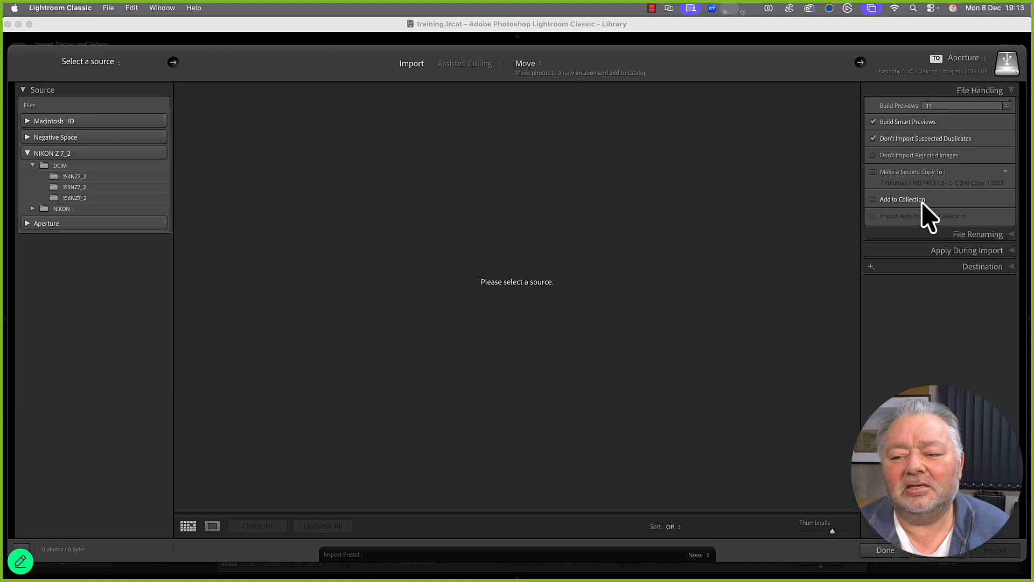
left_click(904, 200)
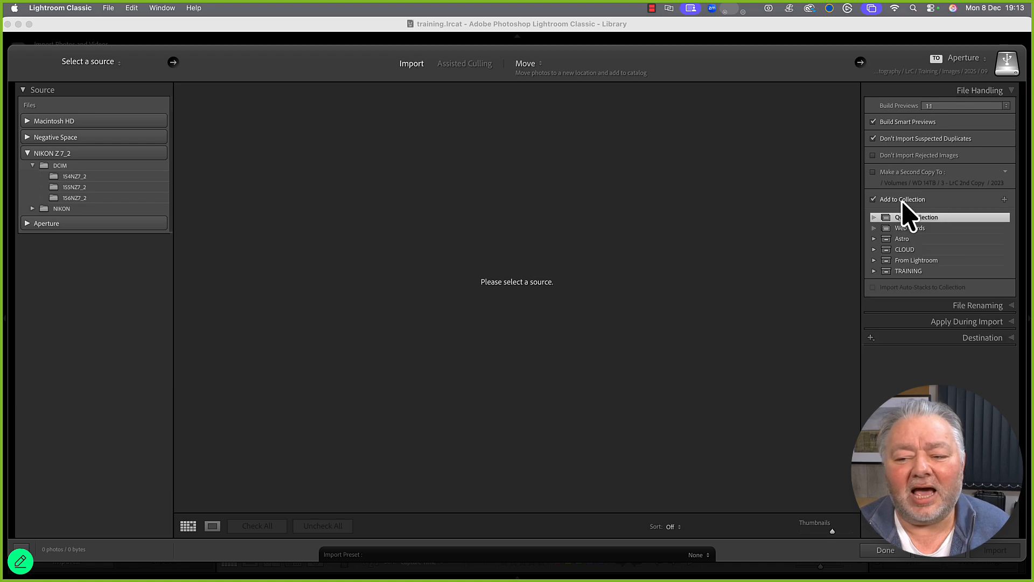
left_click(1005, 200)
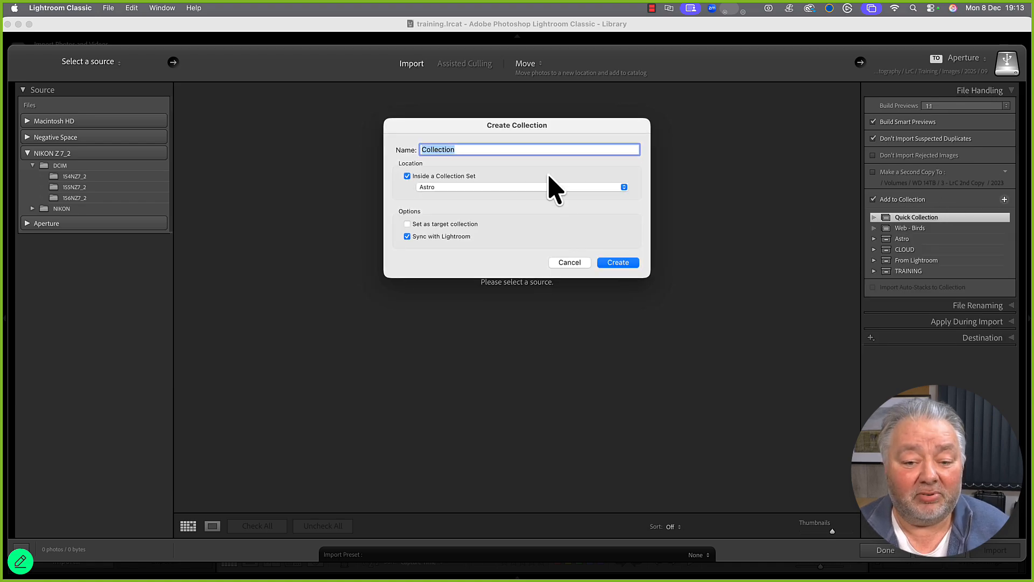
left_click(566, 263)
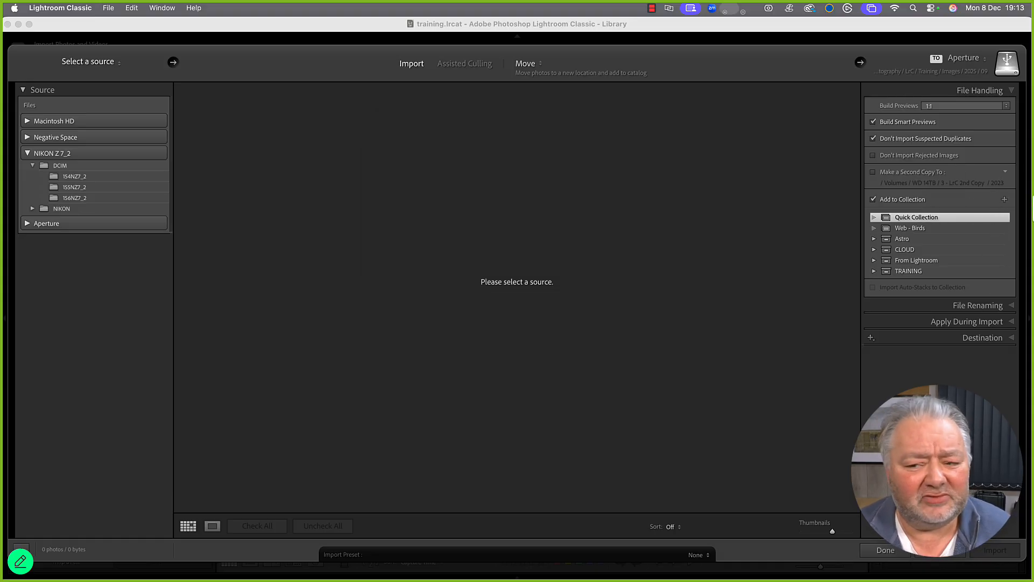
left_click(947, 555)
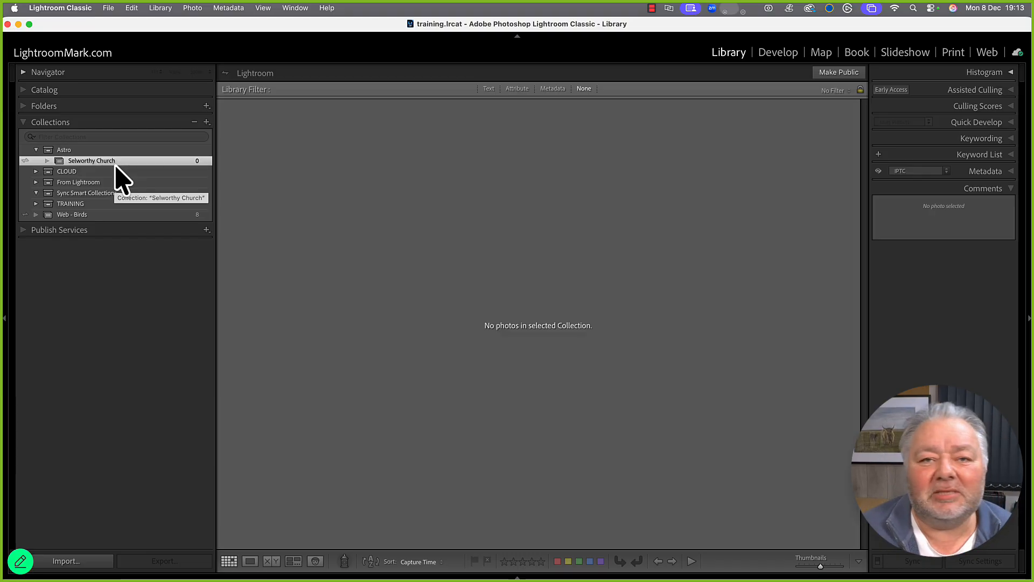
Start a photo import using Copy as DNG, with the DCIM folder on NIKON Z 7_2 as the source.
left_click(86, 561)
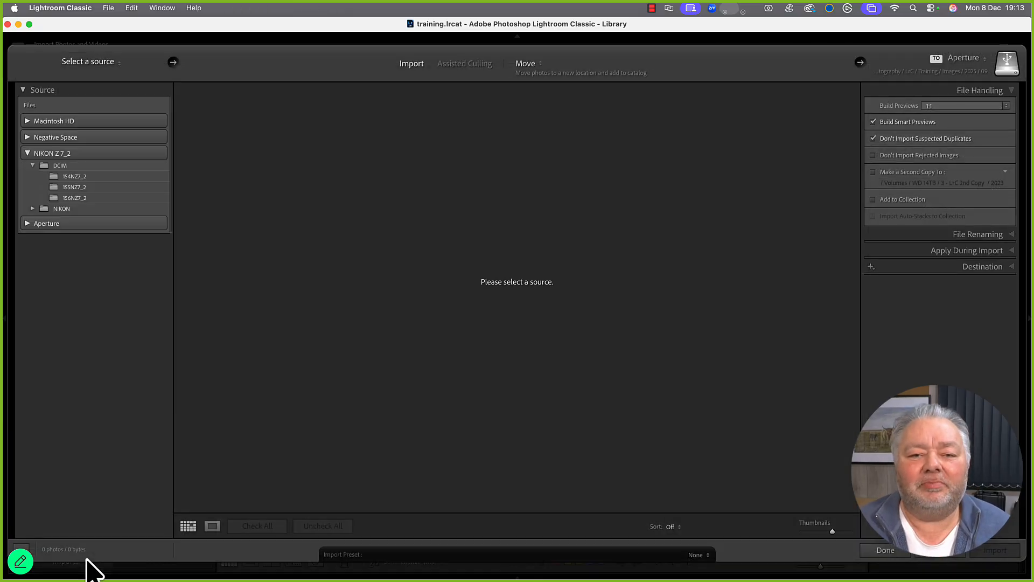
left_click(535, 63)
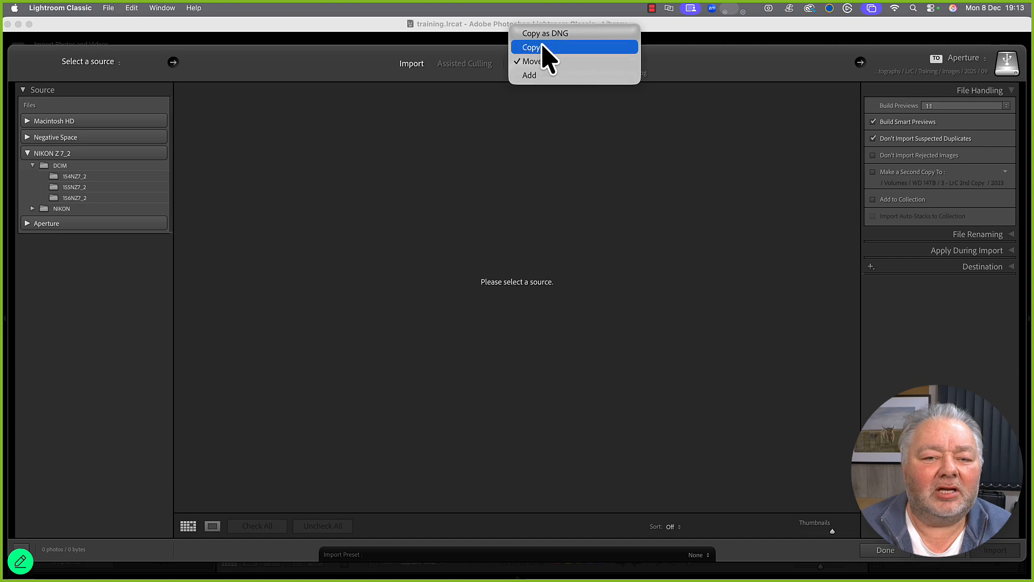
left_click(545, 35)
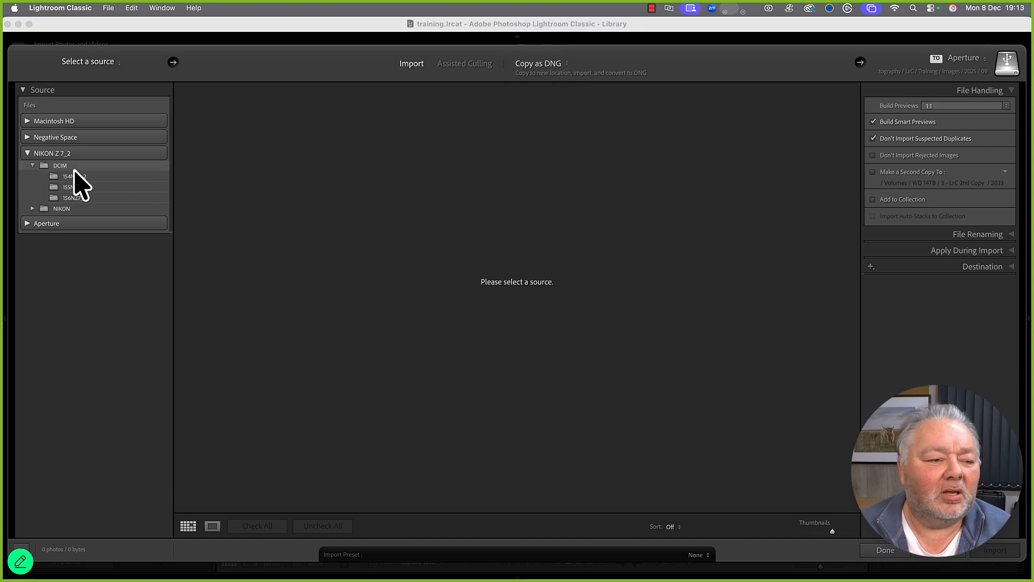
left_click(92, 166)
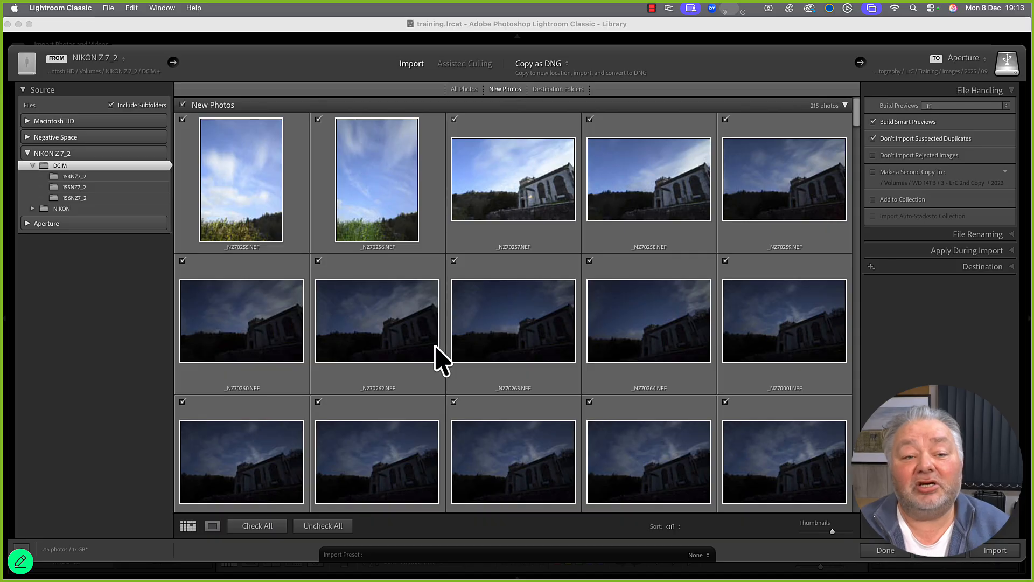
Preview the first photo, _NZ70255.NEF, at full size and exclude it from the import.
double_click(243, 204)
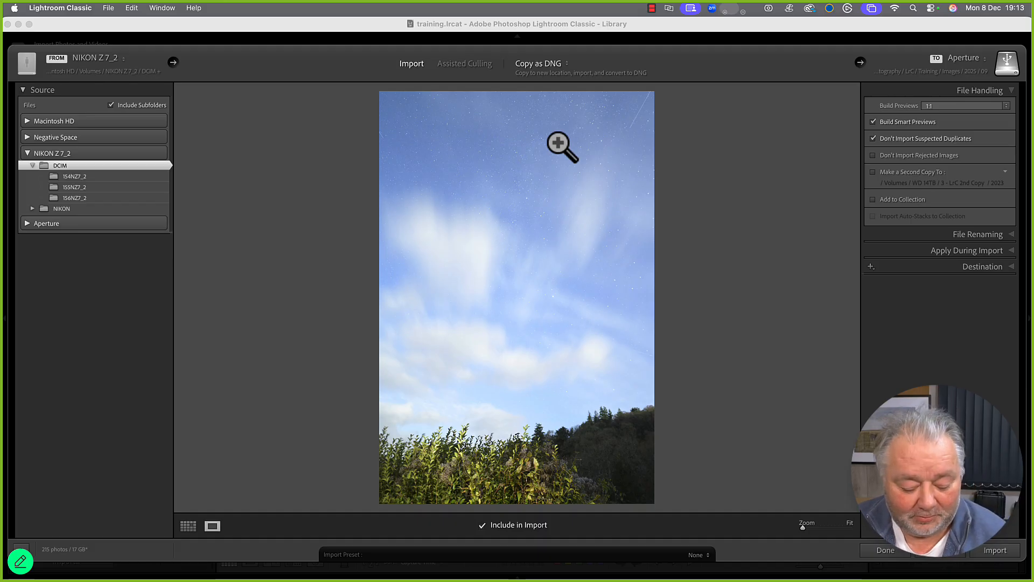
key("g")
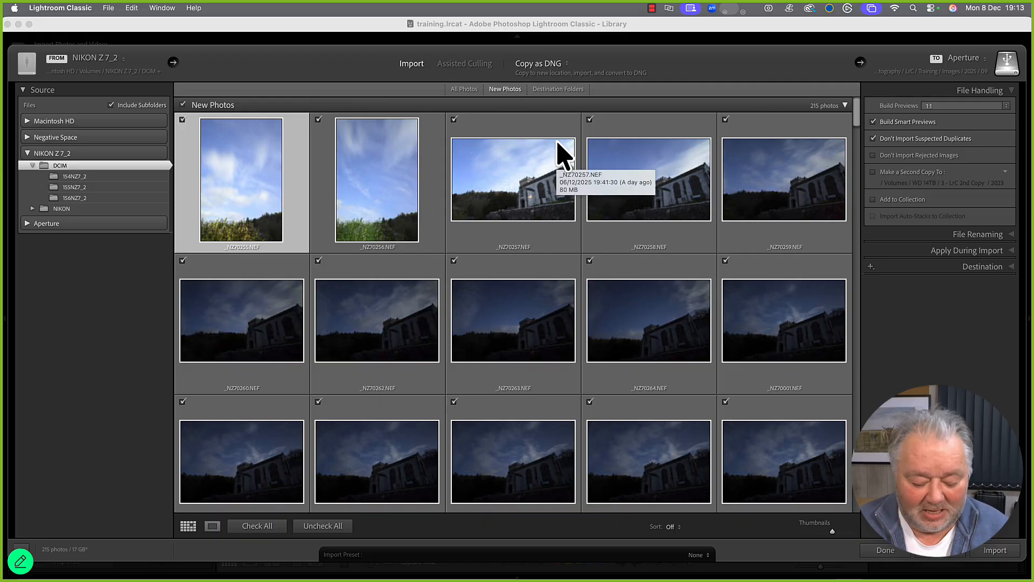
key("x")
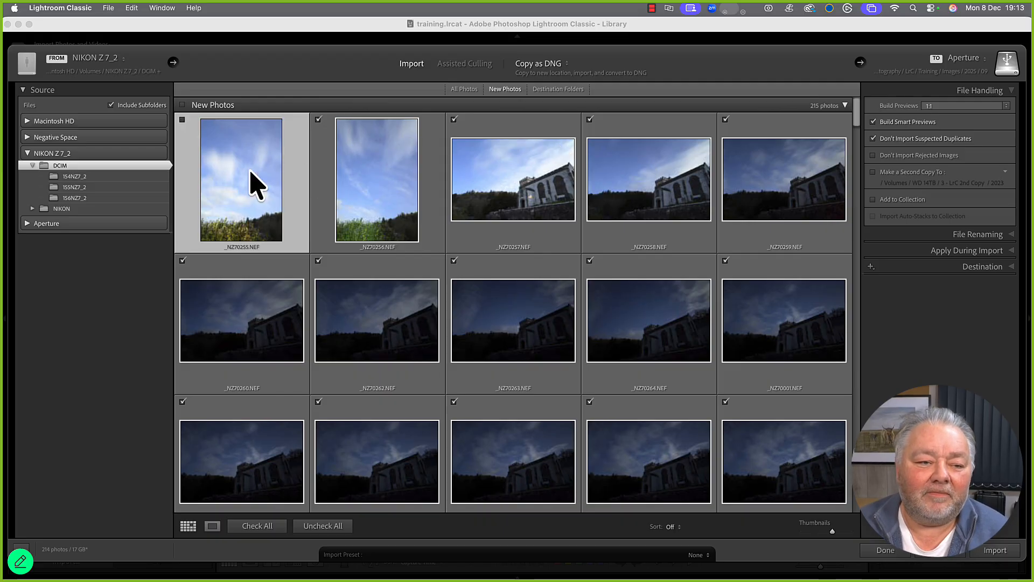
View the excluded photo _NZ70255.NEF enlarged again, return to the thumbnails and include it back in the import.
double_click(253, 184)
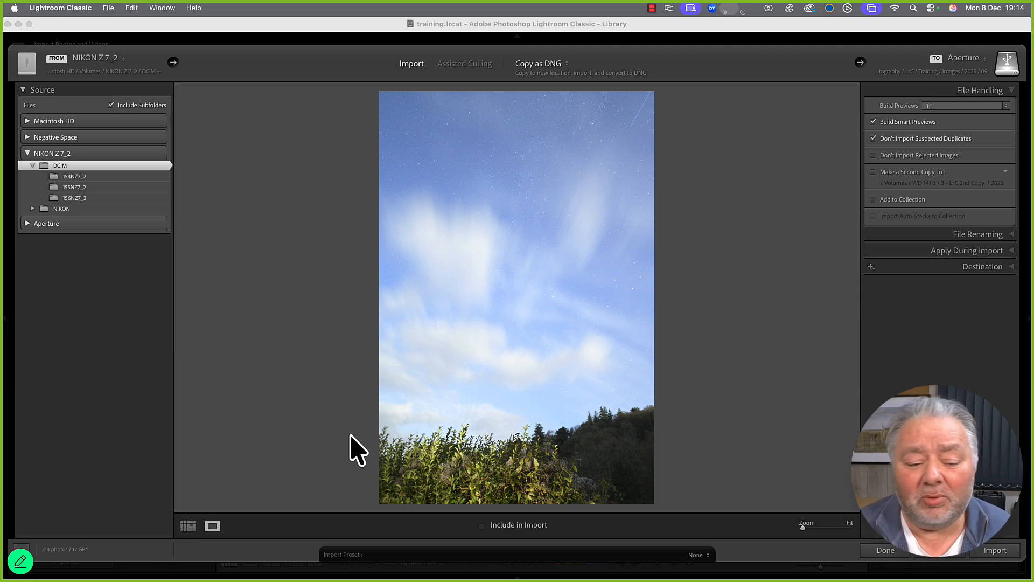
left_click(192, 524)
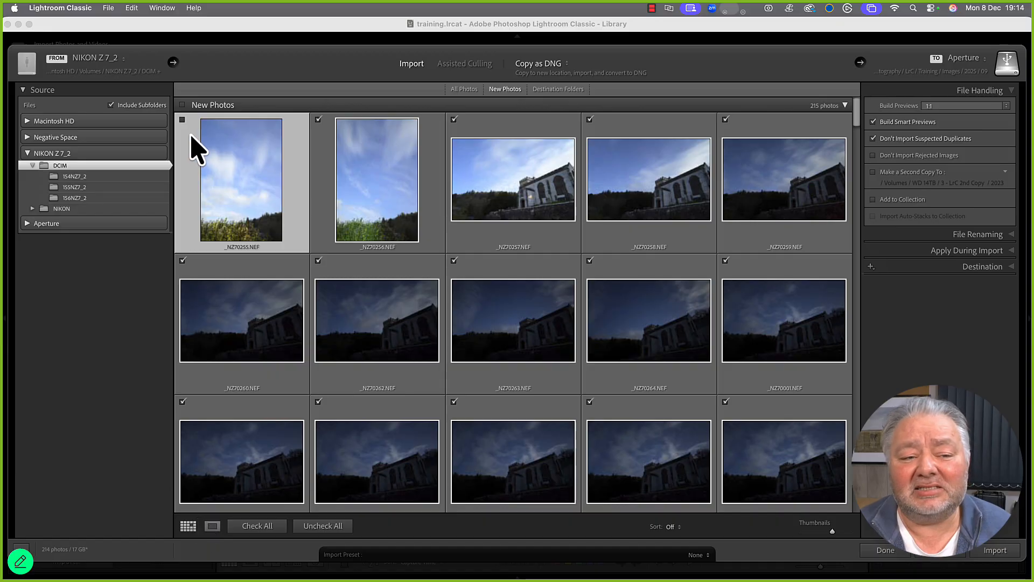
left_click(182, 120)
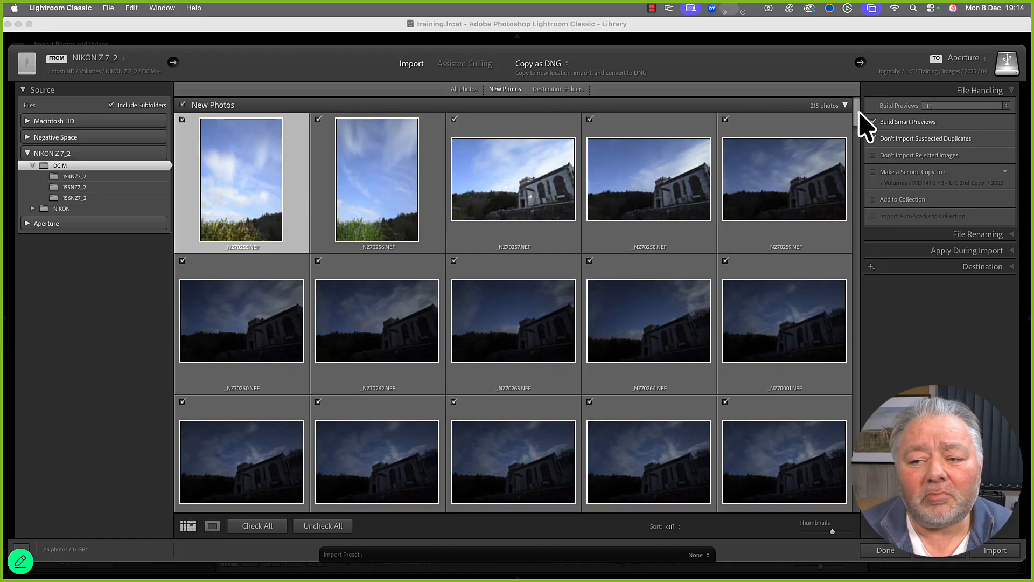
Look through the new photos offered for import and review the available preview-building options.
scroll(862, 148, "down", 5)
scroll(865, 121, "up", 3)
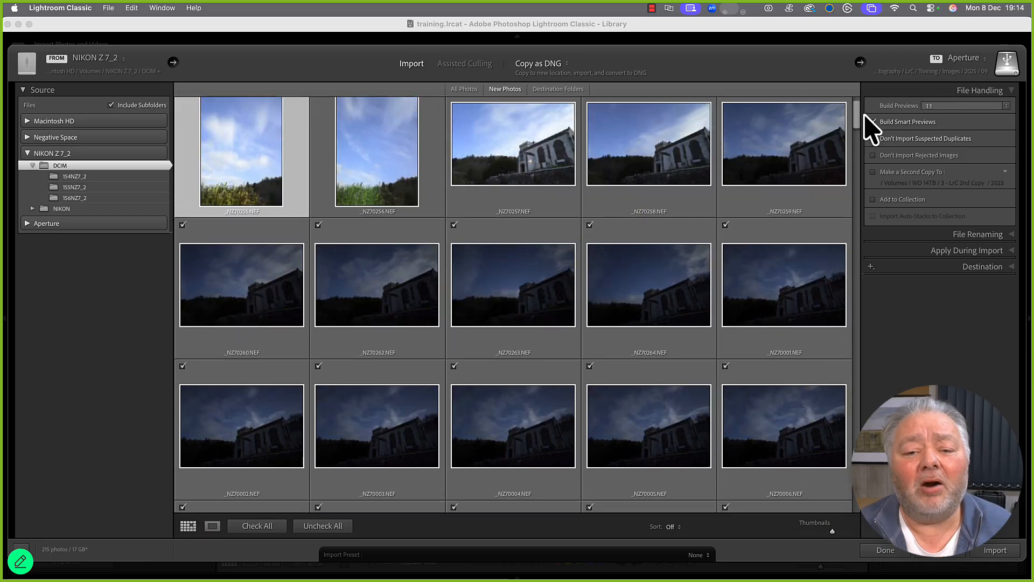
scroll(869, 125, "up", 2)
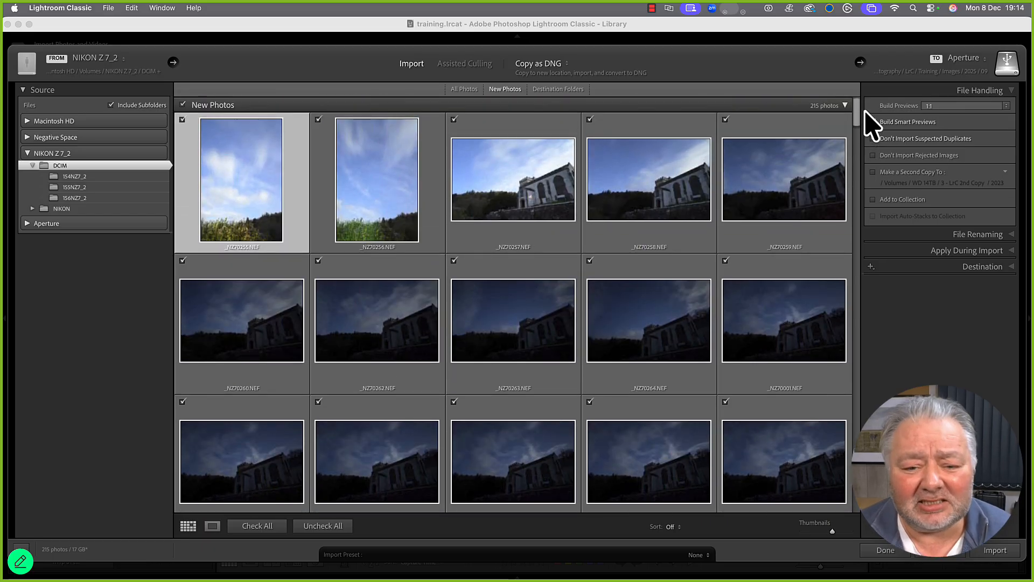
scroll(868, 125, "down", 4)
scroll(868, 127, "up", 2)
scroll(870, 128, "up", 2)
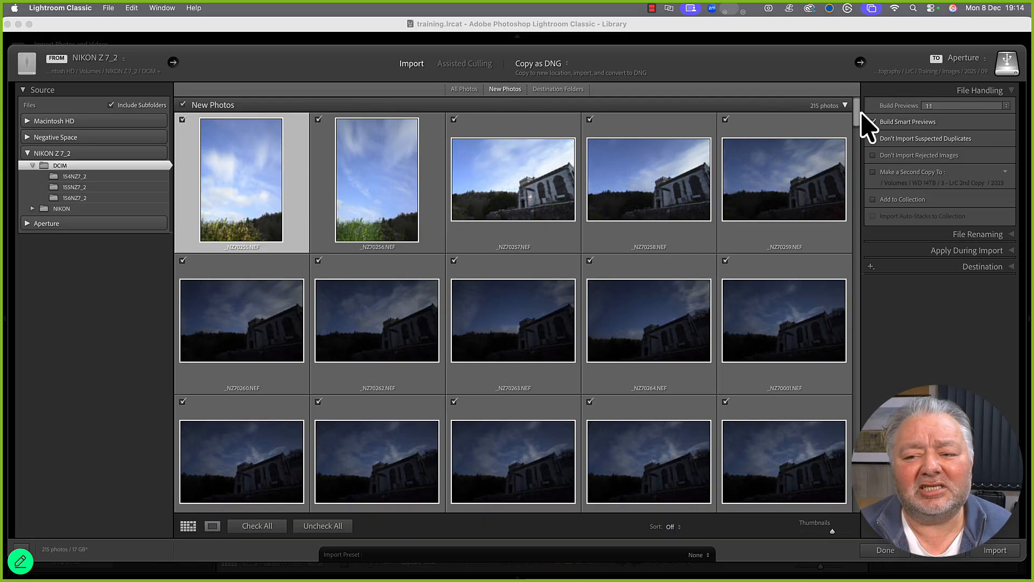
mouse_move(861, 116)
left_mouse_down()
mouse_move(858, 268)
mouse_move(873, 307)
mouse_move(878, 107)
left_mouse_up()
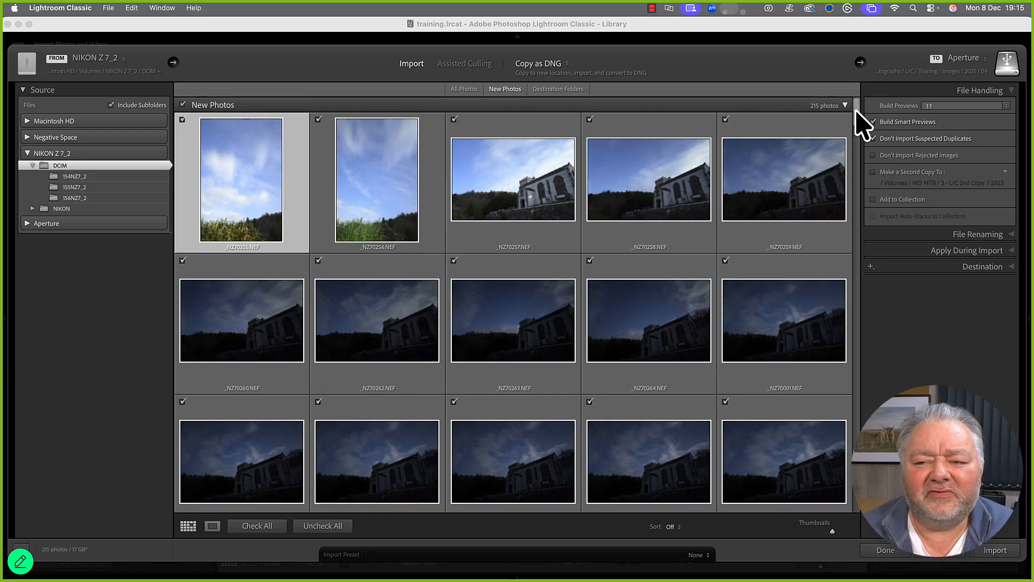
left_click(931, 106)
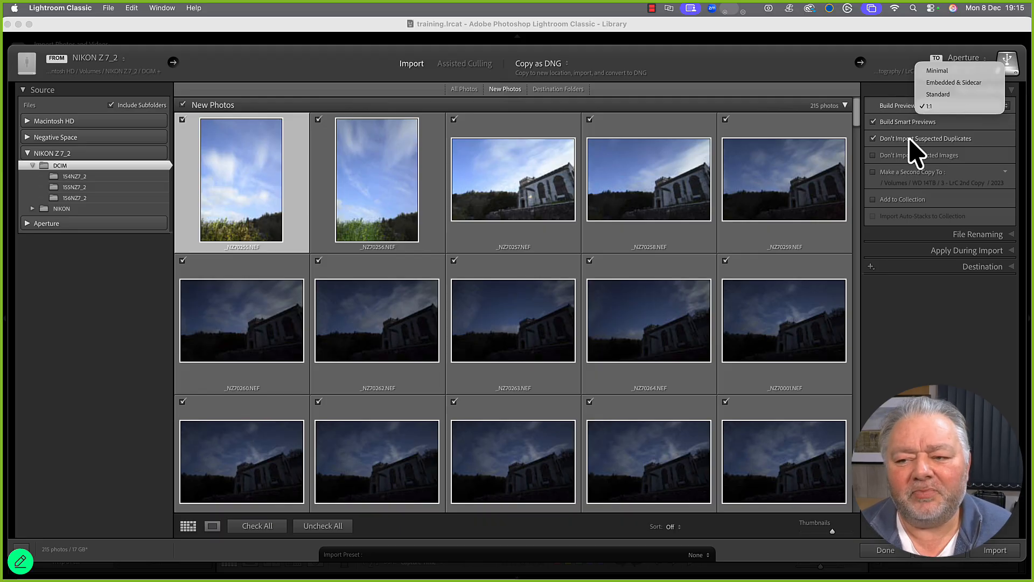
left_click(962, 127)
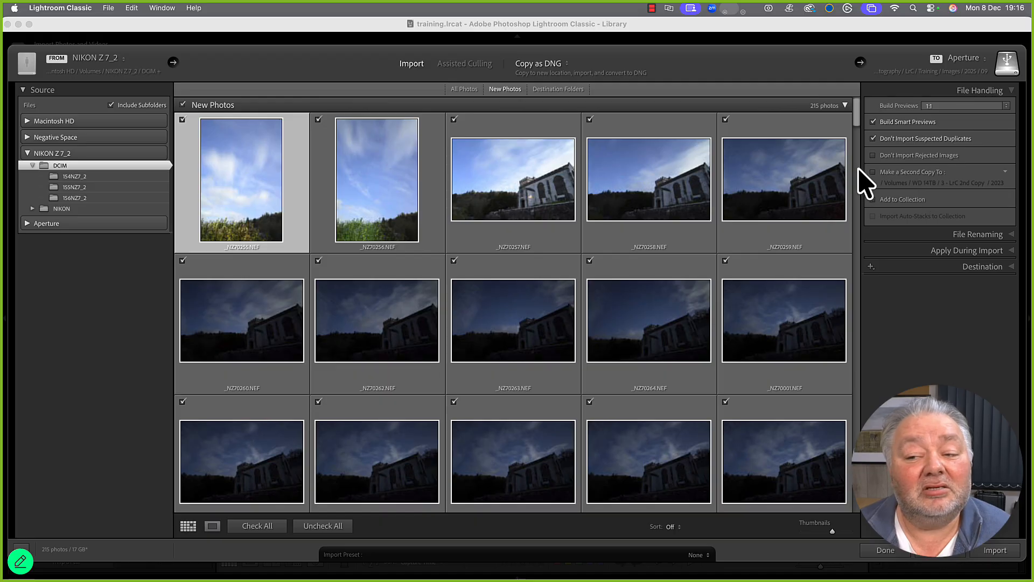
Add the imported photos to the Selworthy Church collection in the Astro collection set.
left_click(905, 199)
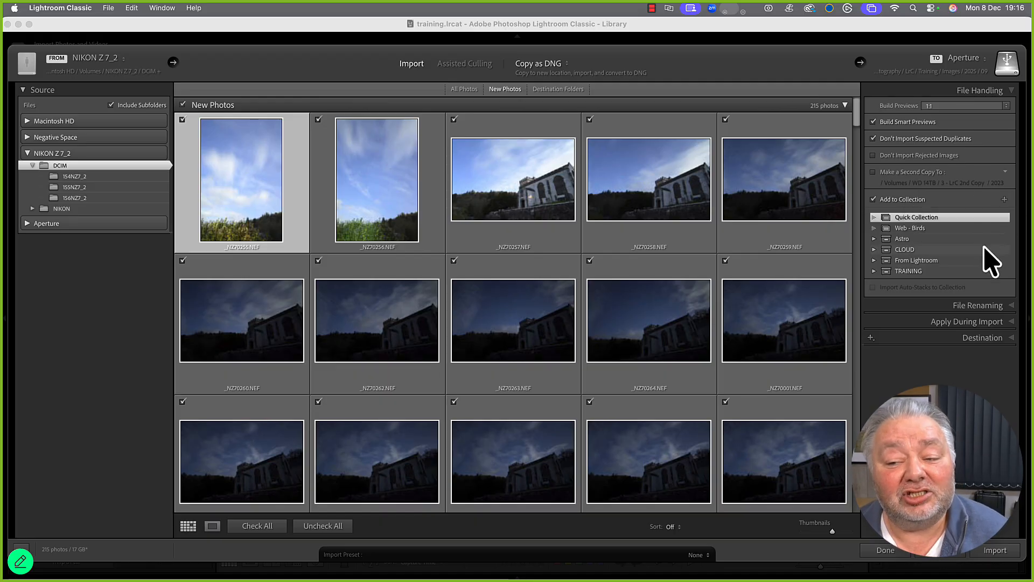
left_click(874, 239)
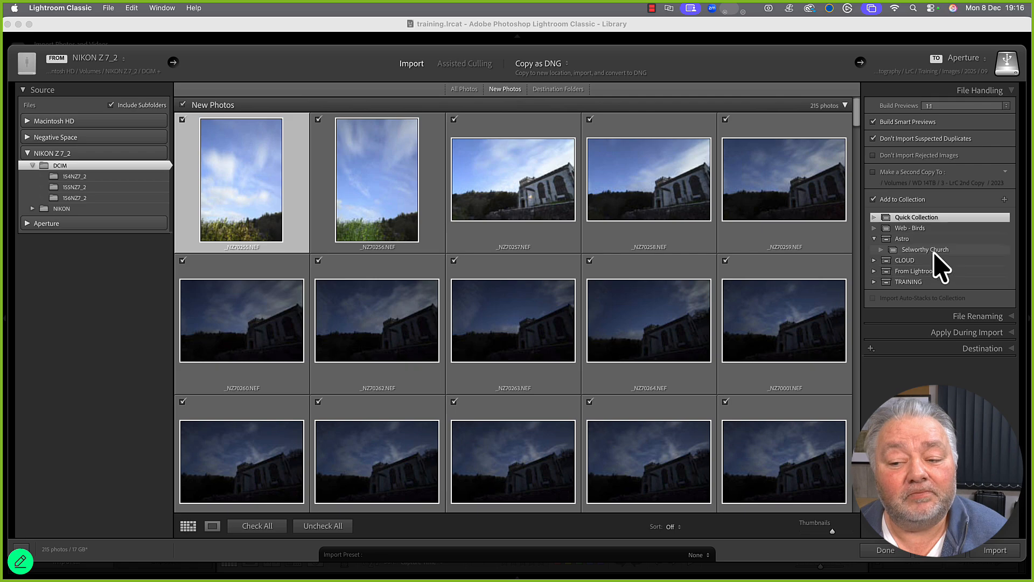
left_click(934, 250)
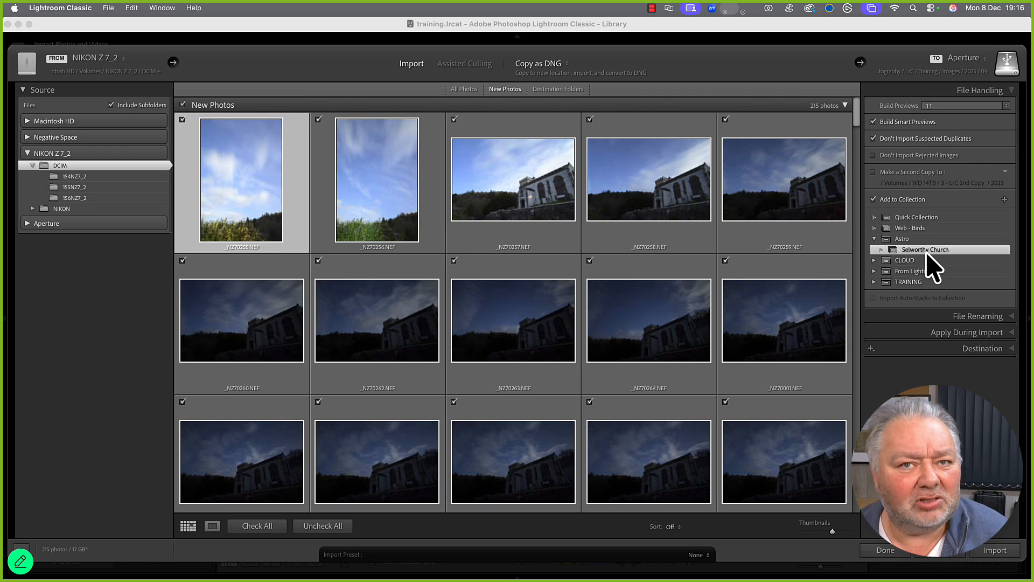
Enable file renaming for the import and choose the MSP No_ naming template.
left_click(982, 318)
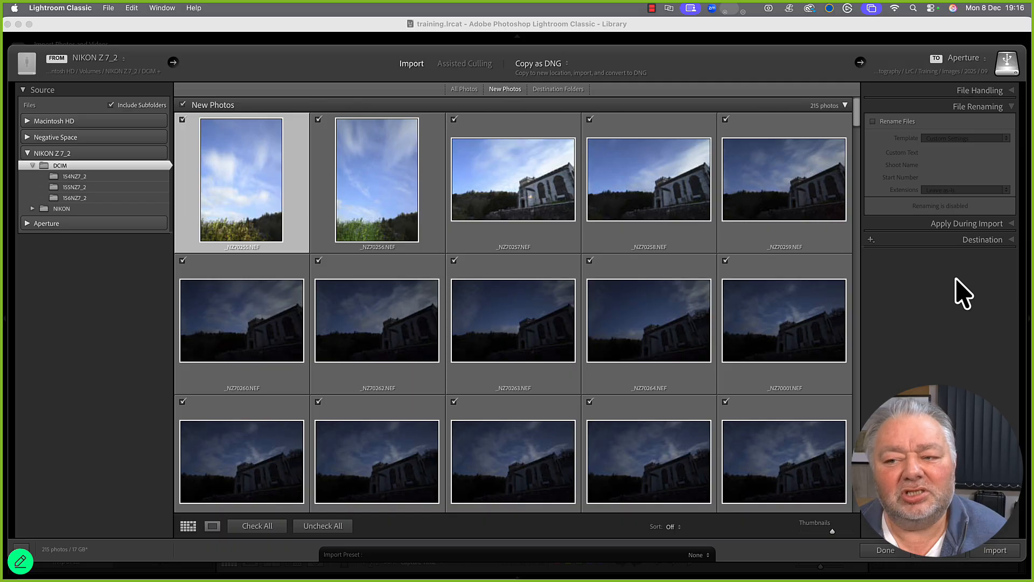
left_click(911, 123)
left_click(953, 139)
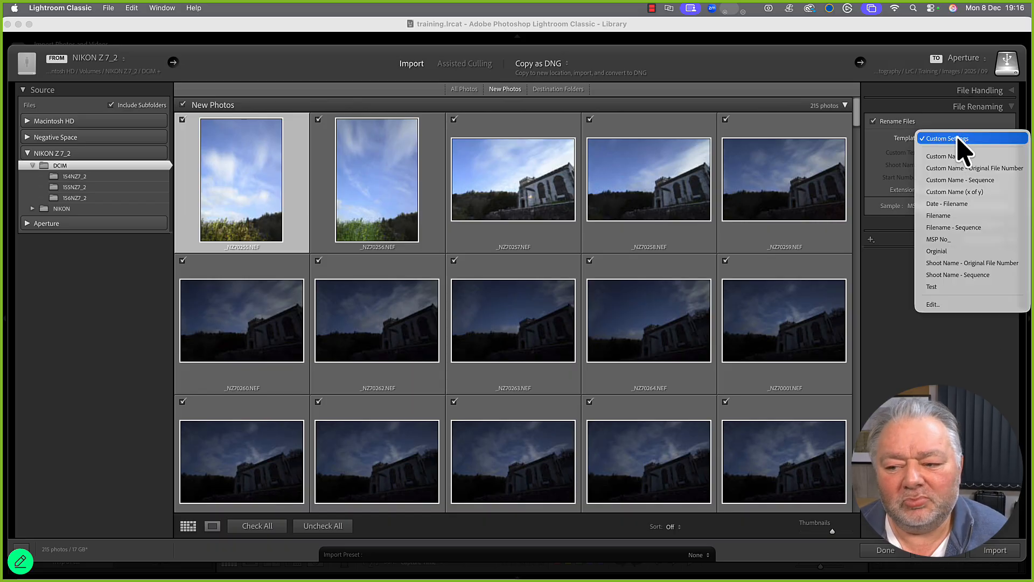
left_click(974, 241)
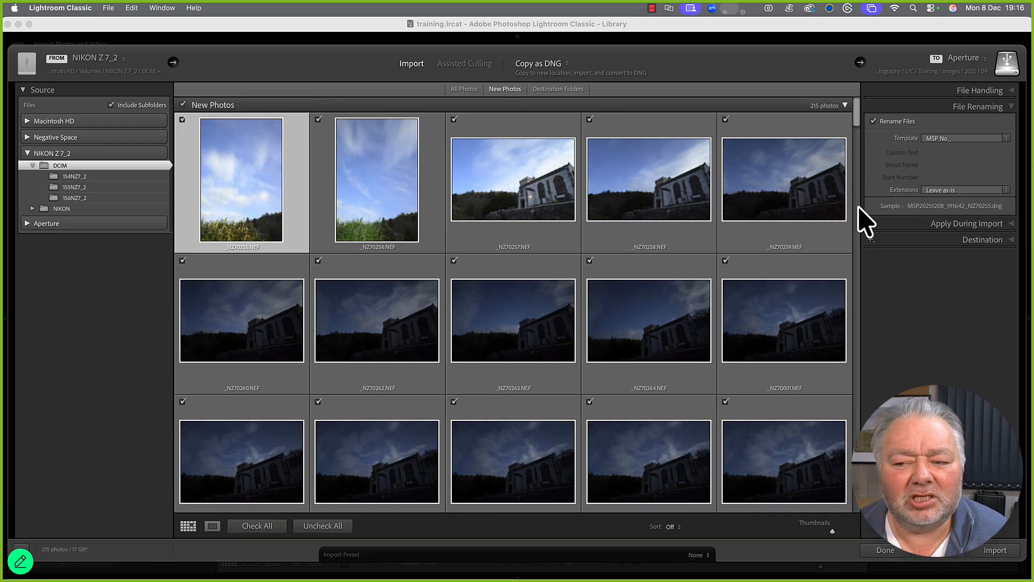
Choose the photographer's own named metadata preset for the photos being imported.
left_click(948, 223)
left_click(932, 200)
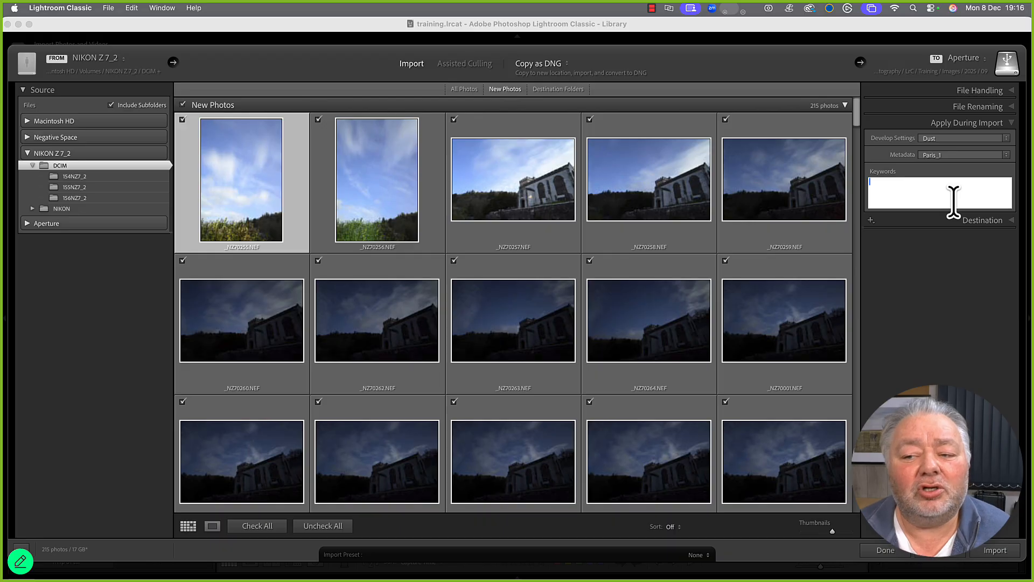
left_click(959, 155)
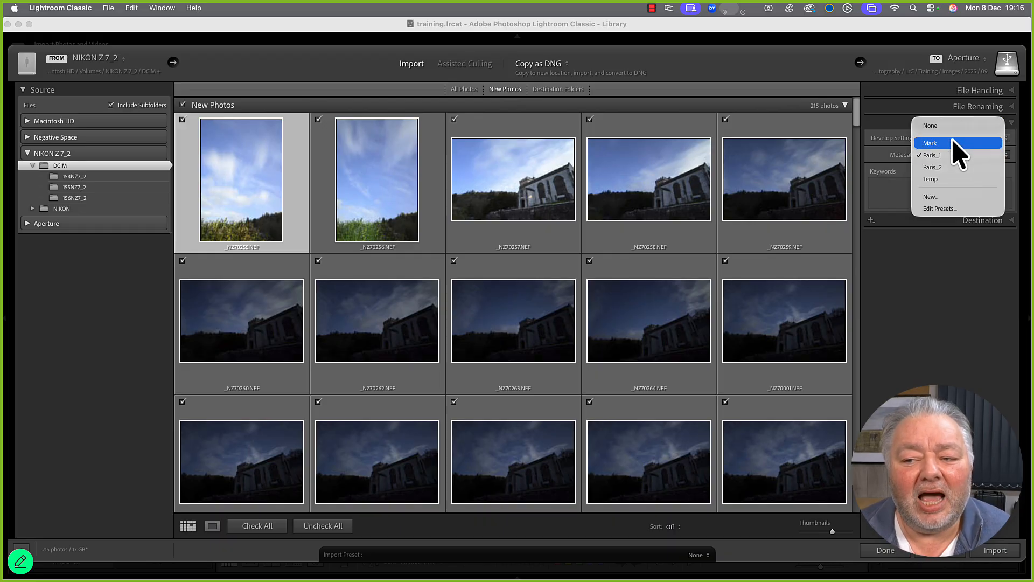
left_click(954, 143)
Examine the available metadata fields in the metadata preset editor and close it without saving a preset.
left_click(940, 157)
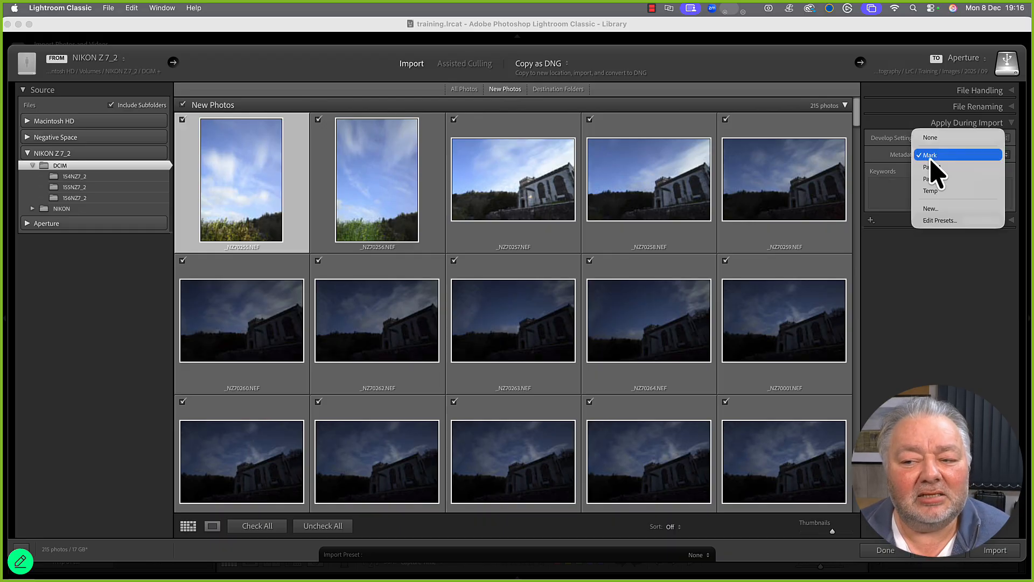
left_click(940, 220)
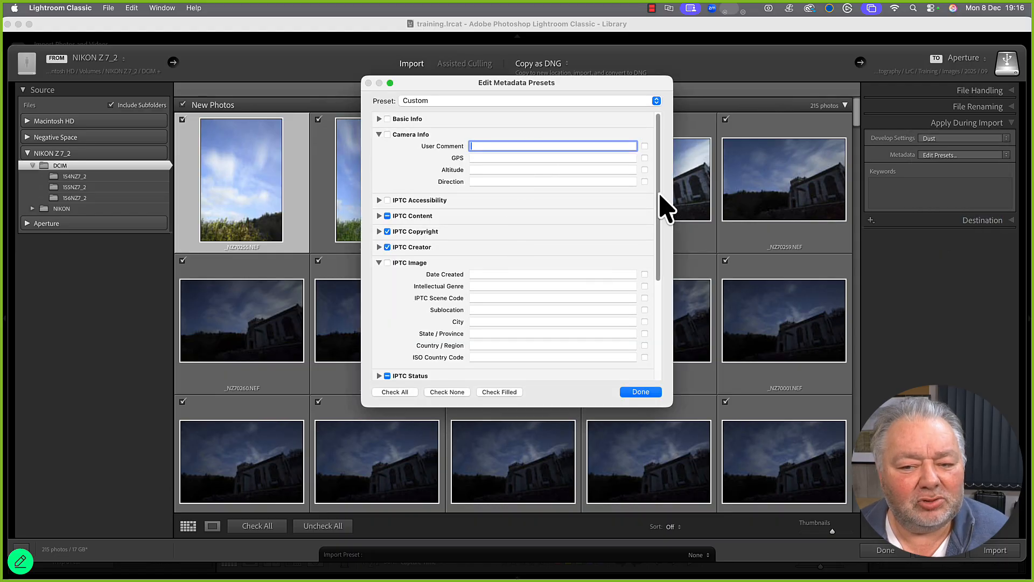
left_click_drag(663, 203, 661, 131)
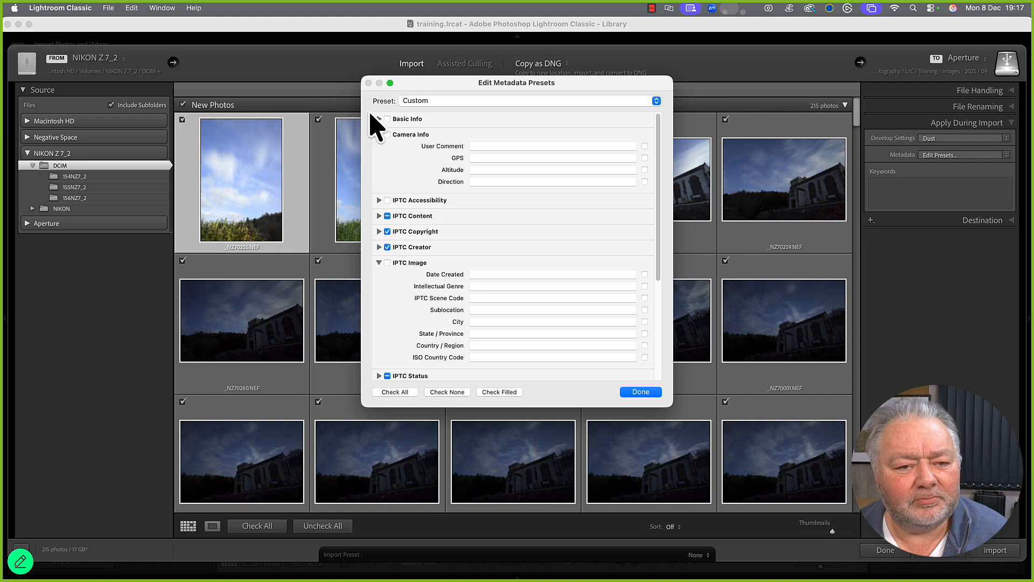
left_click(641, 392)
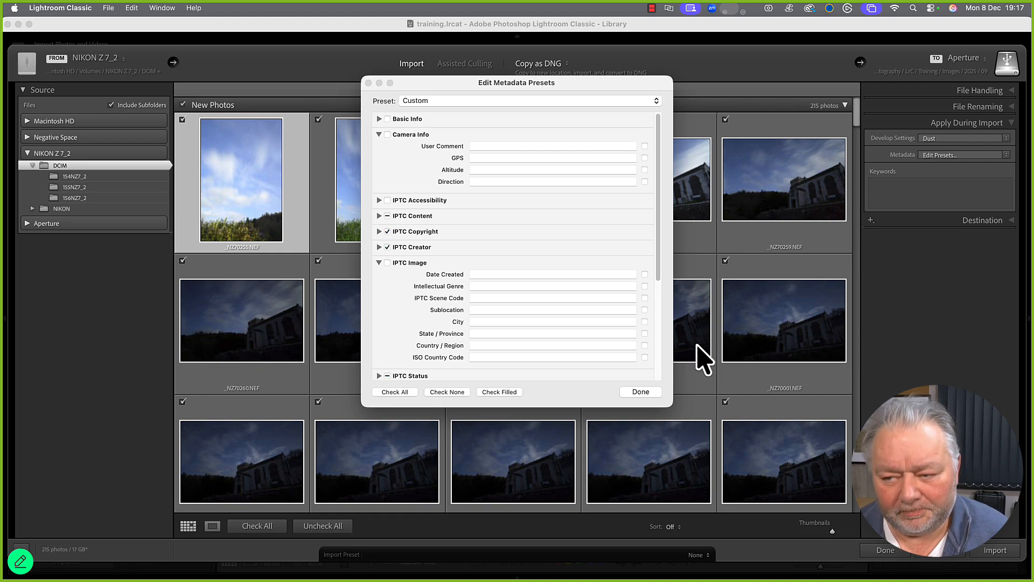
left_click(467, 209)
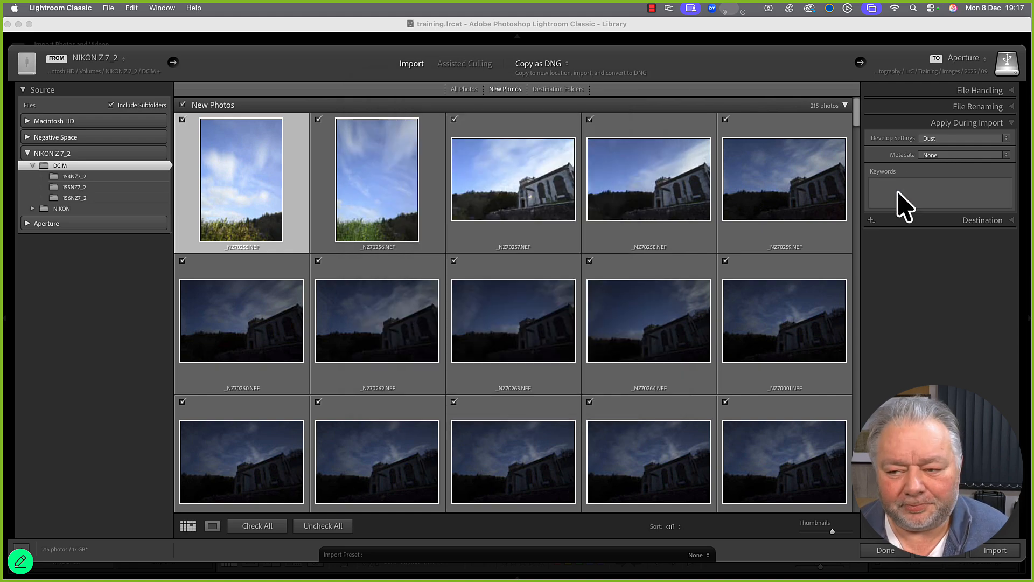
Set the import keywords to astro, selworthy, exmoor, exmoor national park.
left_click(894, 189)
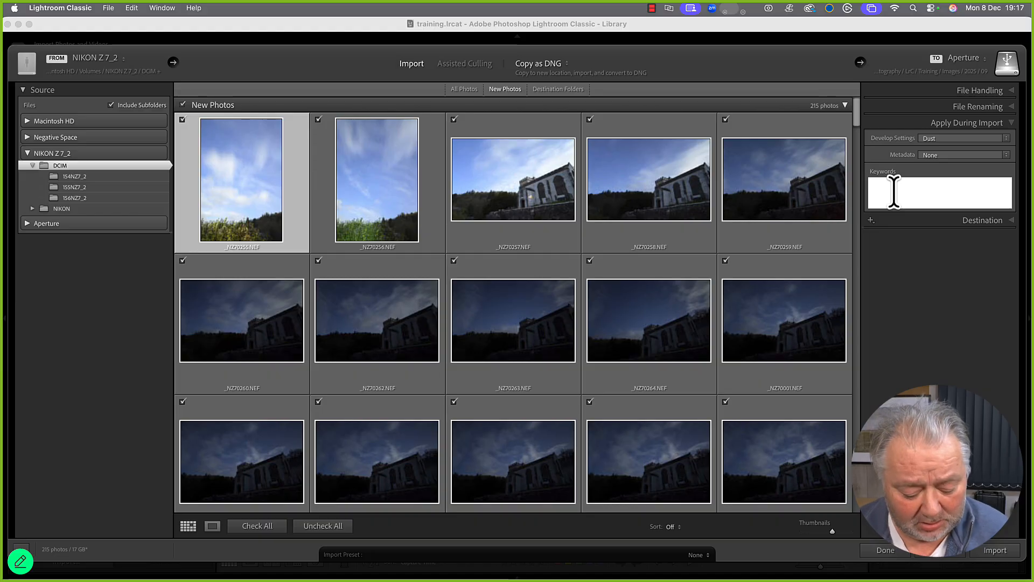
type("astro")
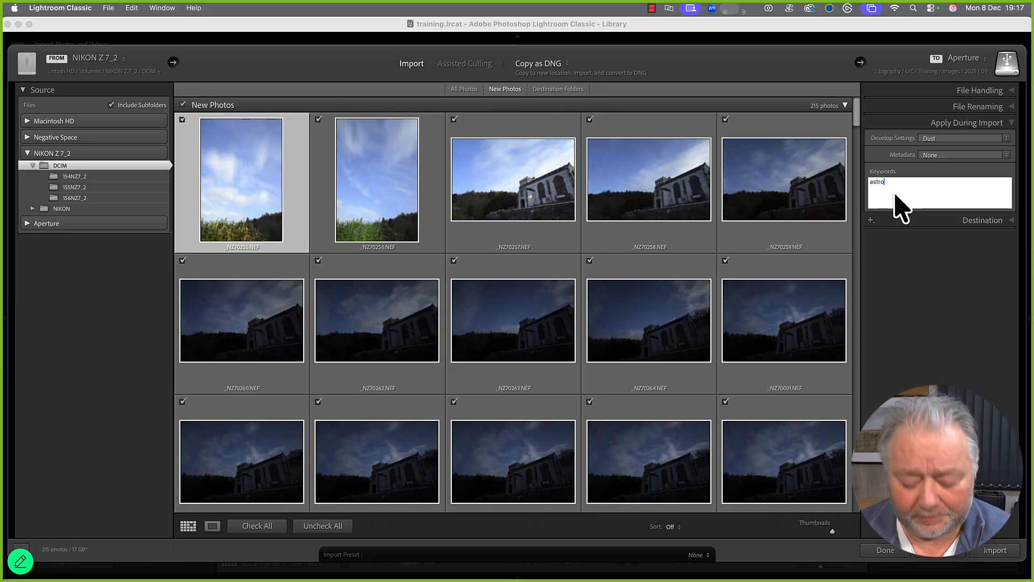
type(", selw")
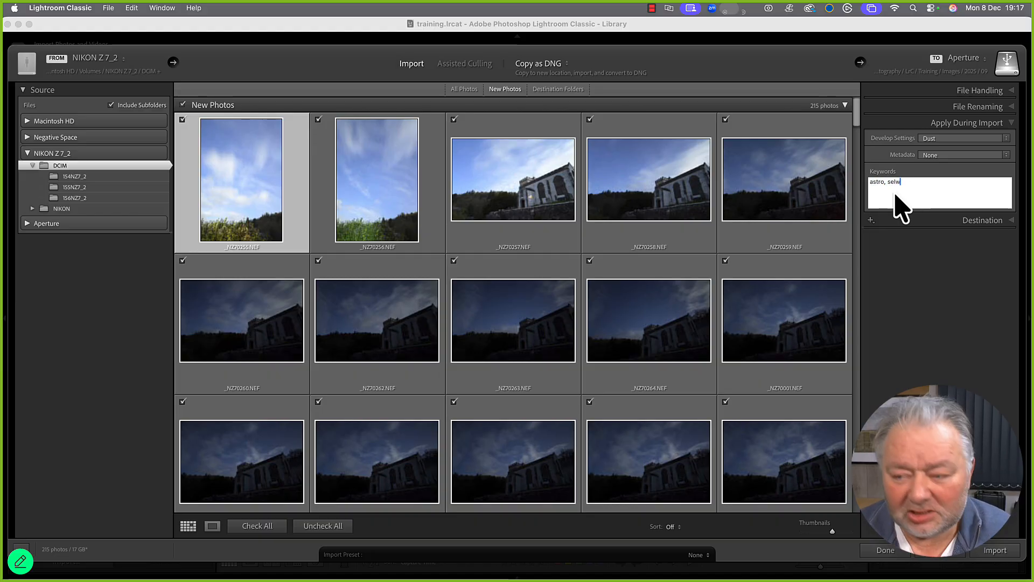
type("orth")
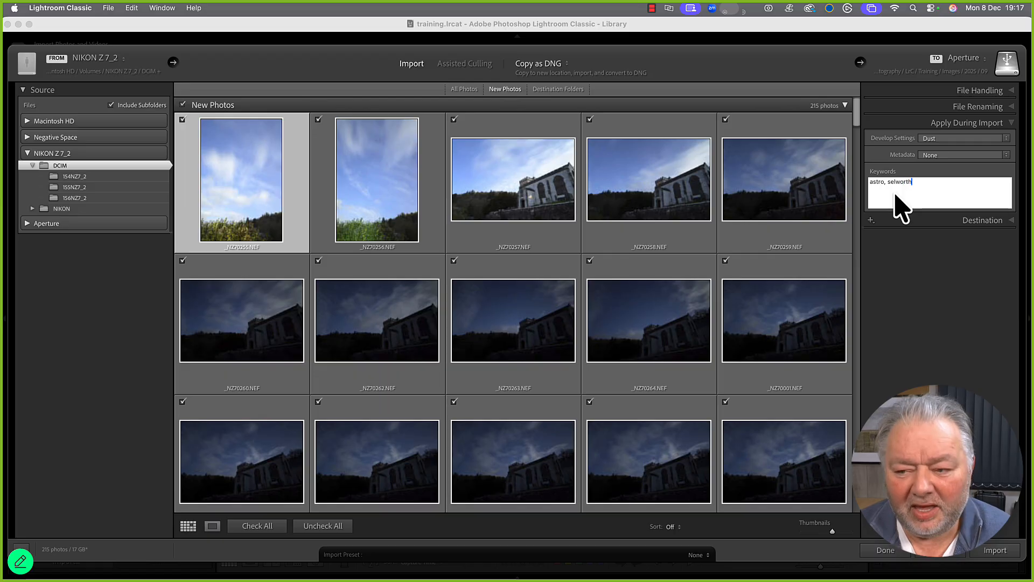
type("y, ")
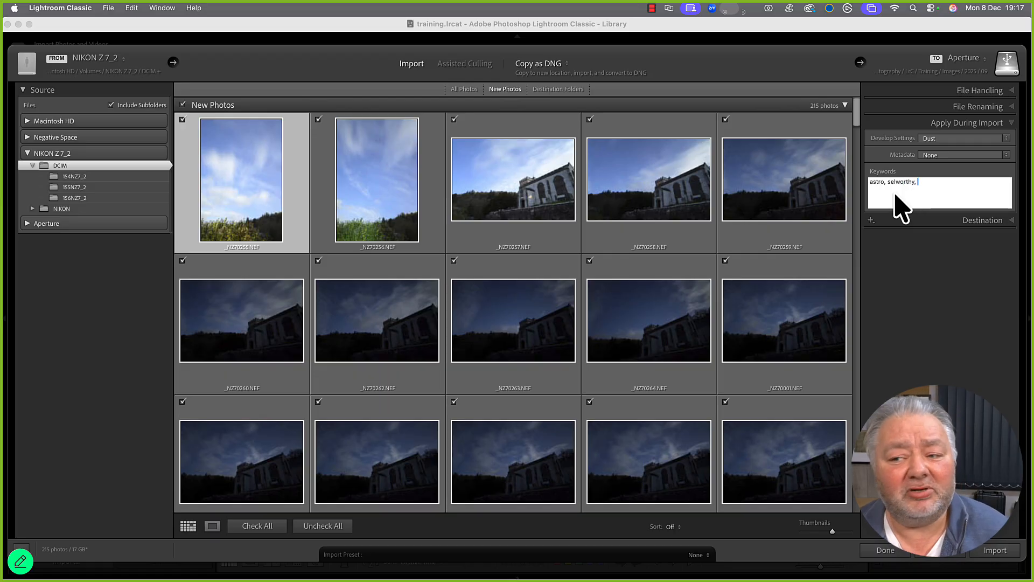
type("exmoor")
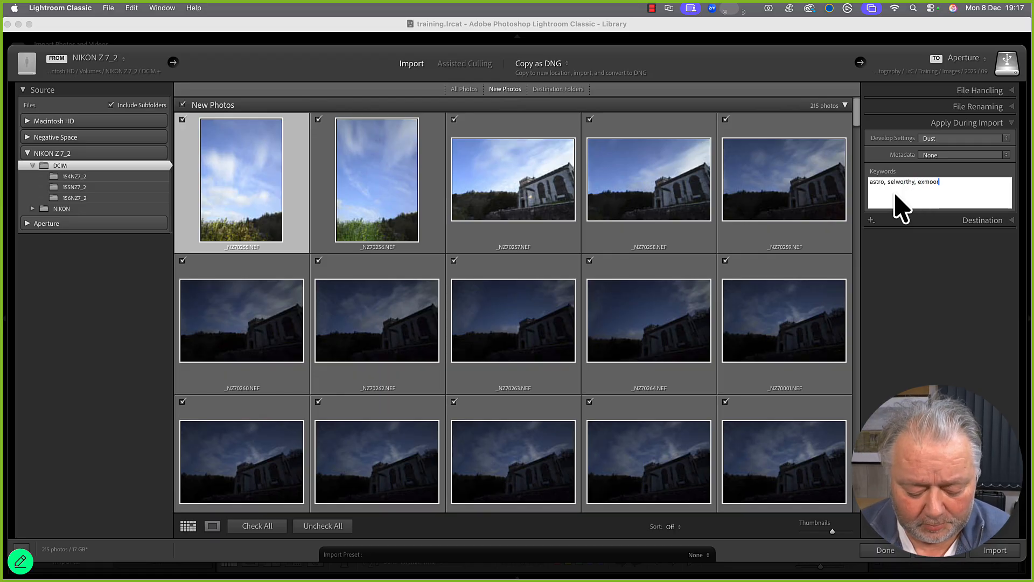
type(", exmoor national park")
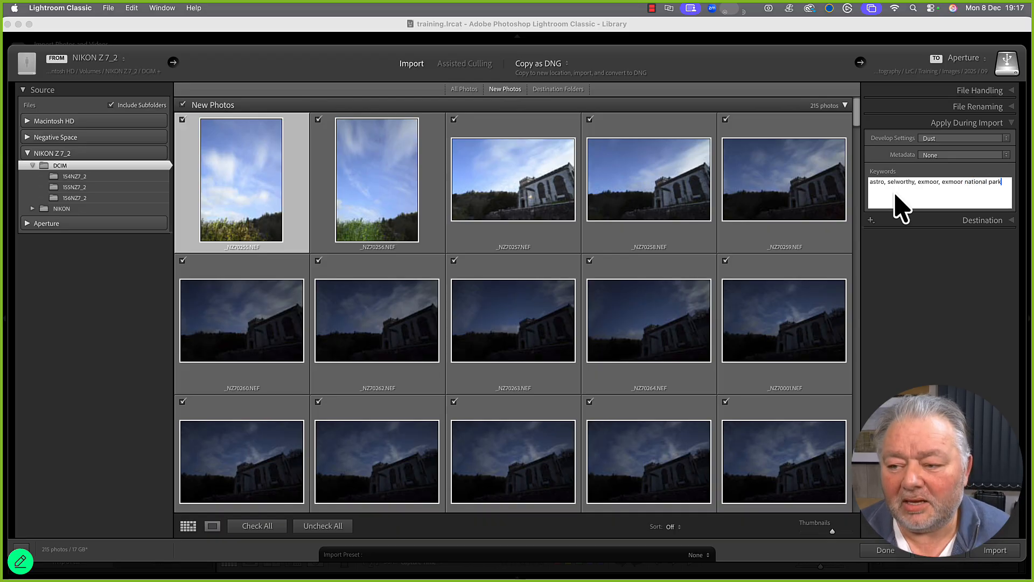
key("Return")
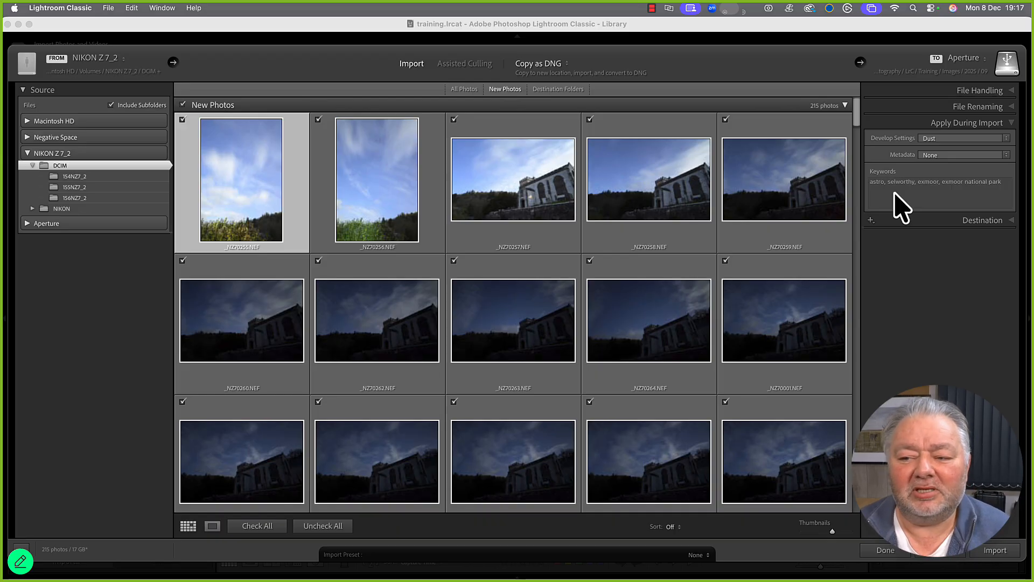
Review the develop presets available during import and set the develop settings to None.
left_click(946, 140)
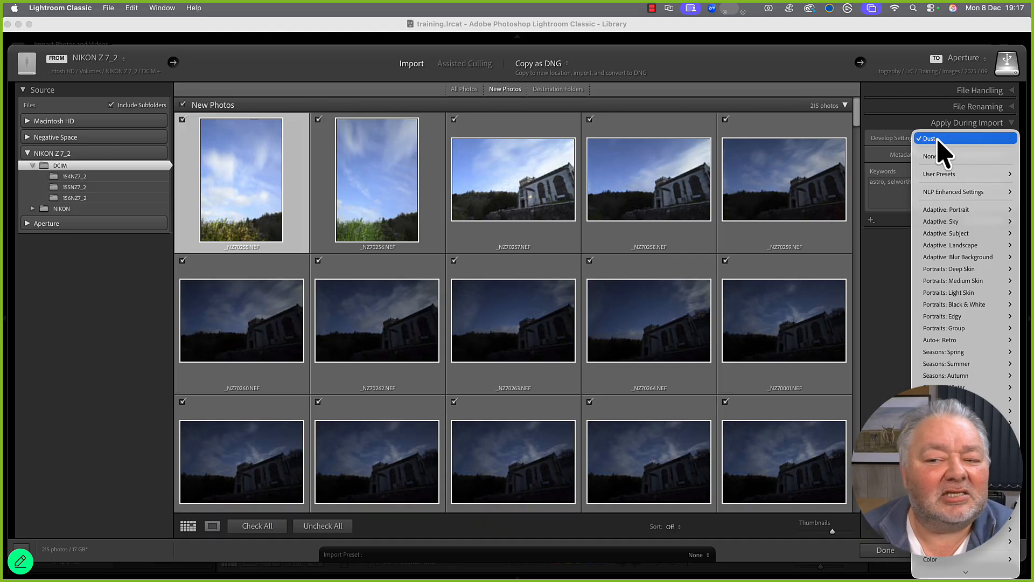
left_click(938, 140)
left_click(946, 142)
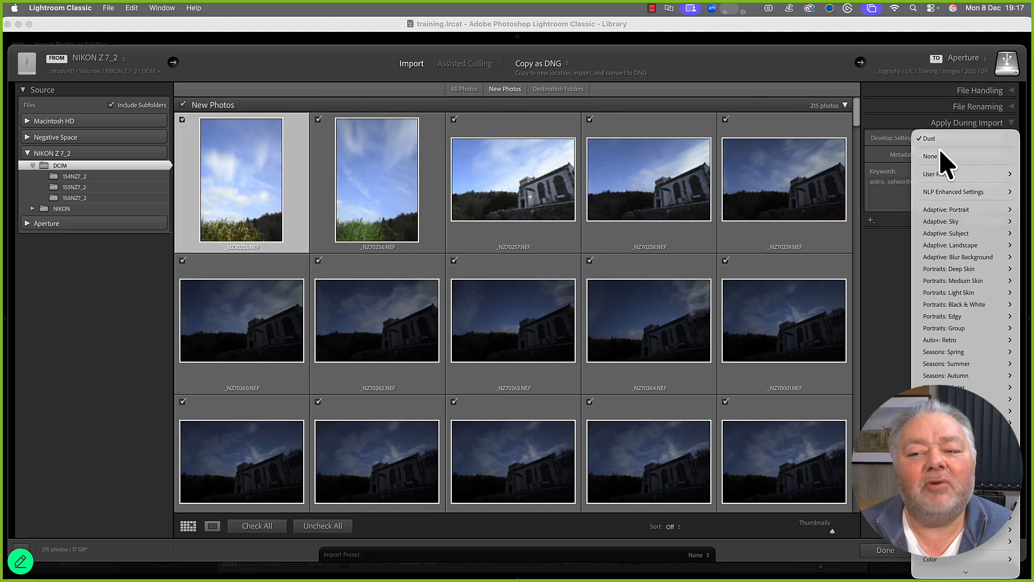
left_click(940, 156)
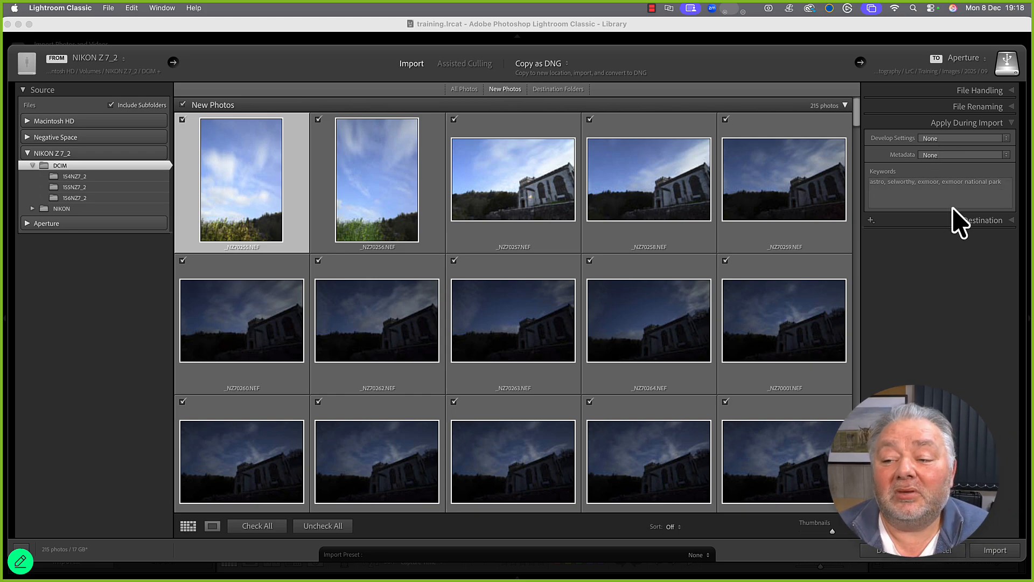
Create a folder named 12 inside Training/Images/2025 on the Aperture drive and use it as the import destination.
left_click(989, 220)
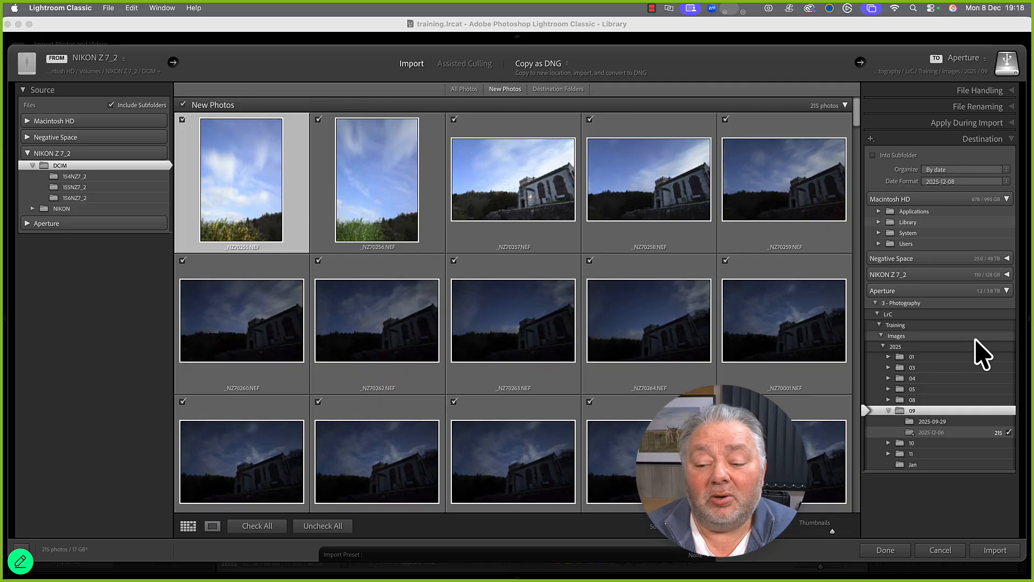
left_click(900, 346)
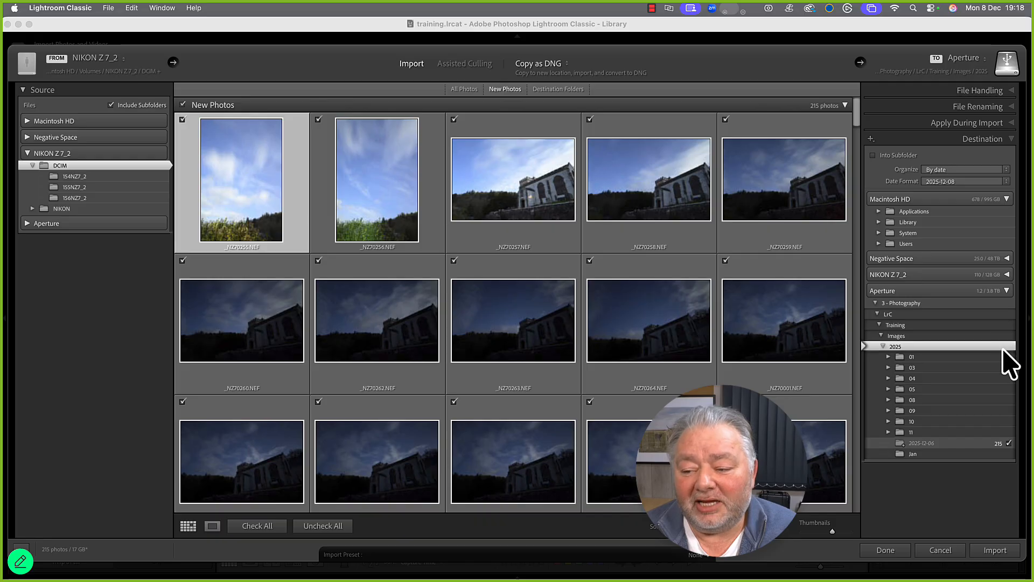
right_click(903, 347)
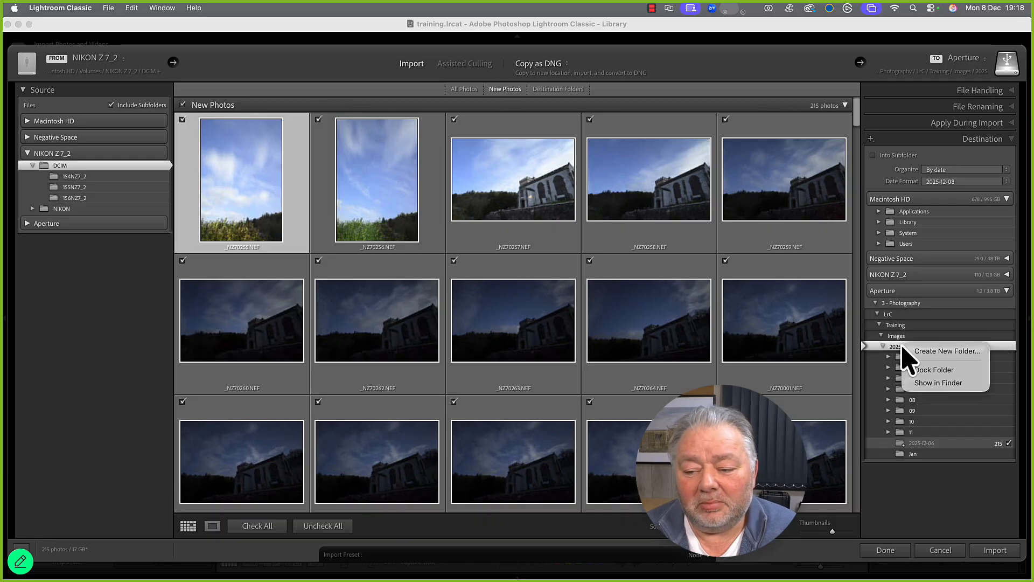
left_click(945, 352)
key("j")
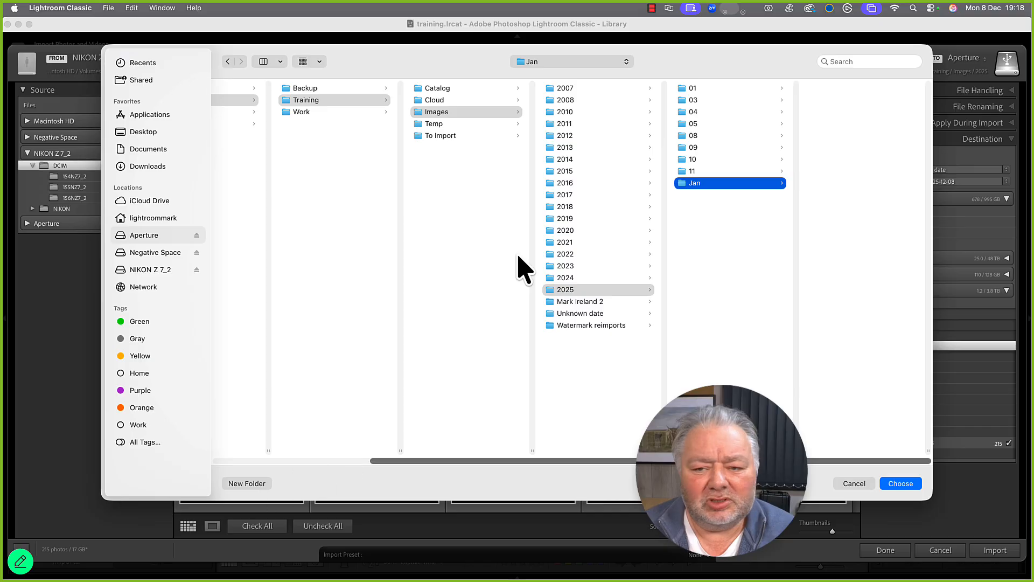
left_click(596, 291)
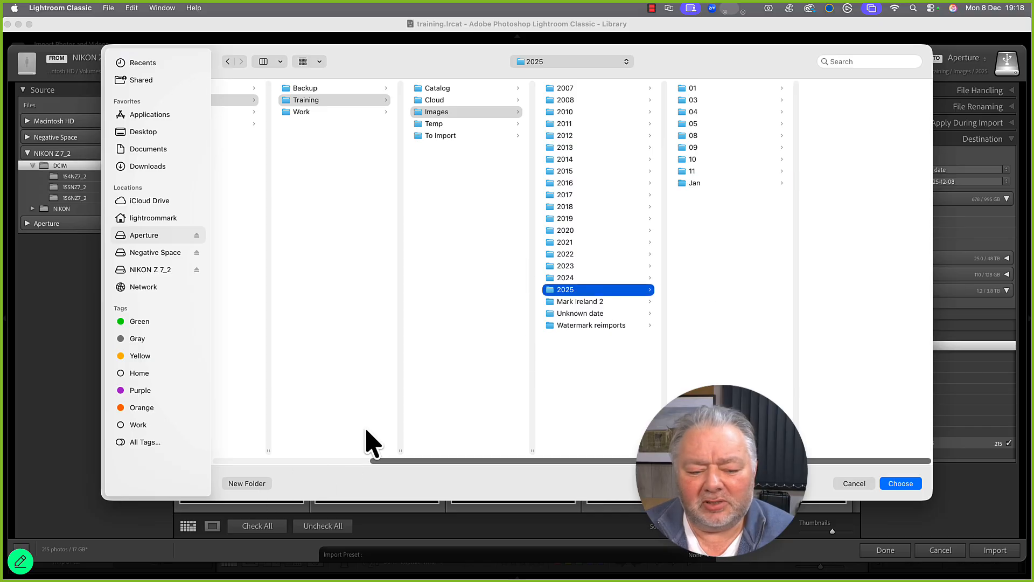
left_click(247, 484)
type("12")
key("Return")
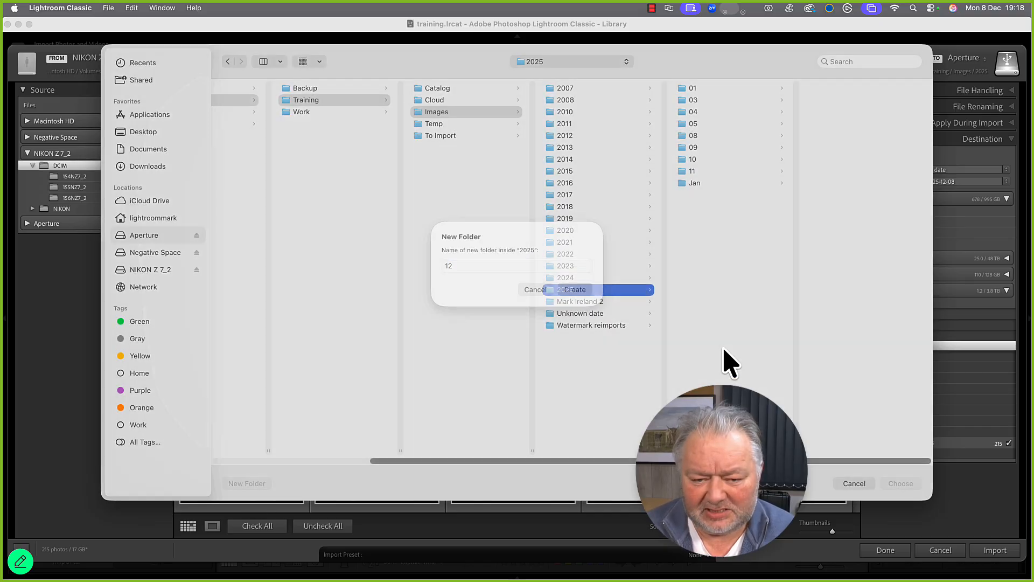
left_click(901, 483)
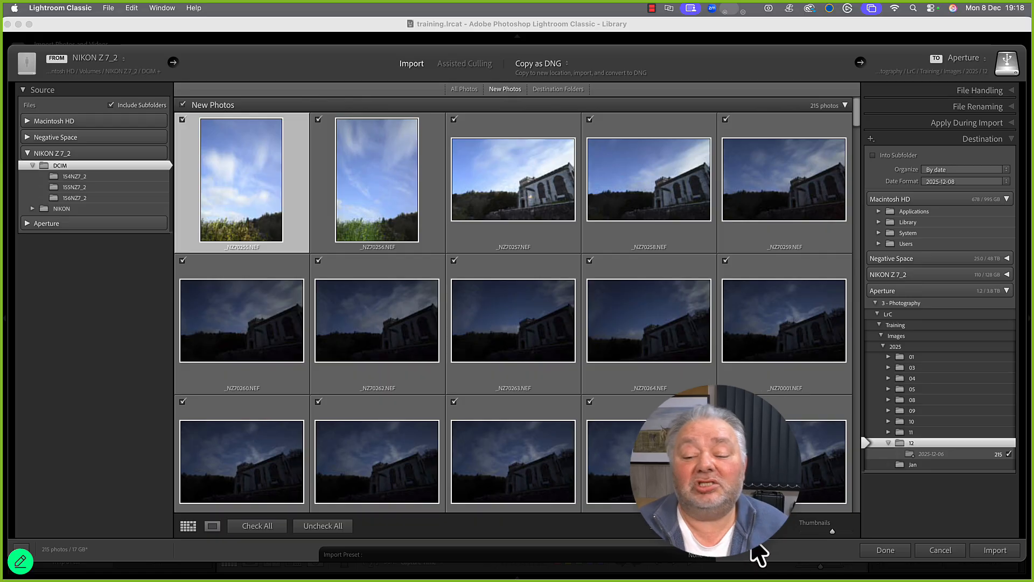
Start the import without an import preset and view the progress of its background operations.
left_click(703, 558)
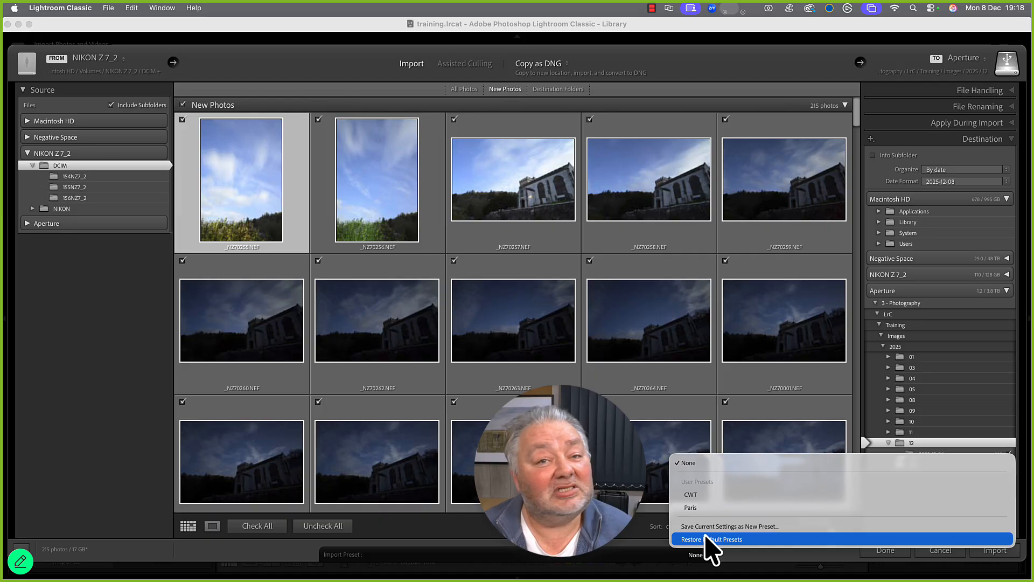
left_click(761, 558)
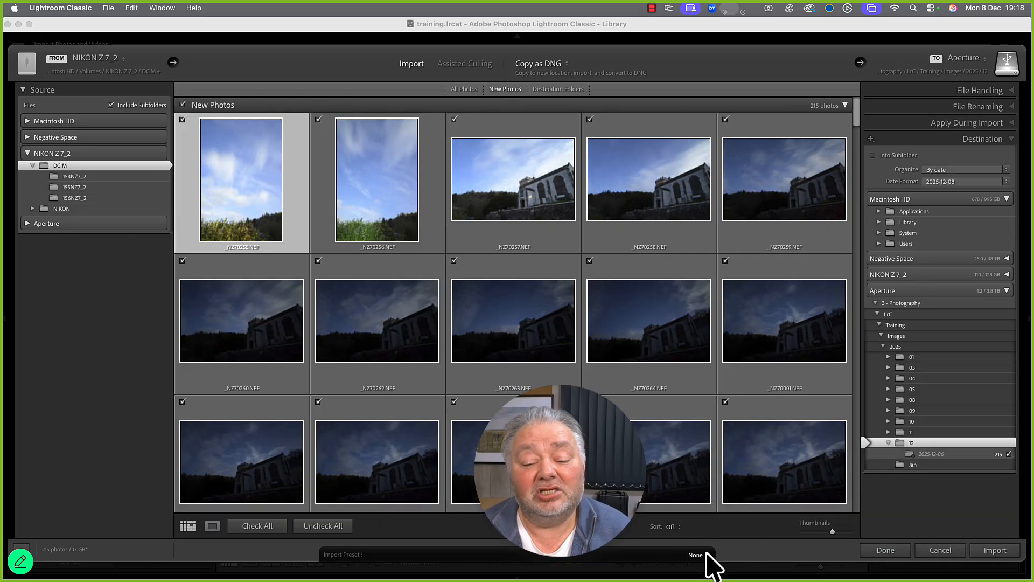
left_click(996, 550)
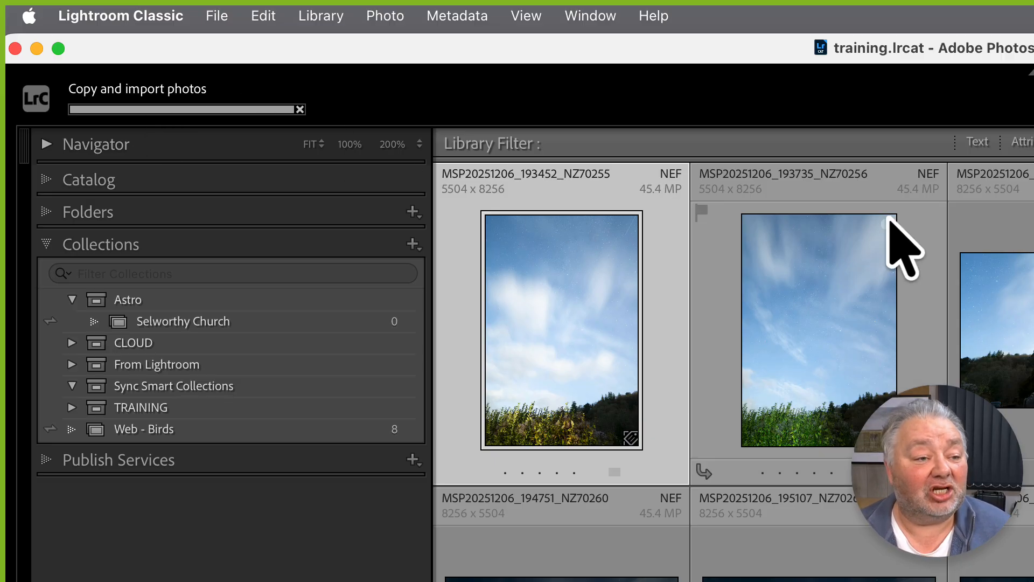
left_click(197, 109)
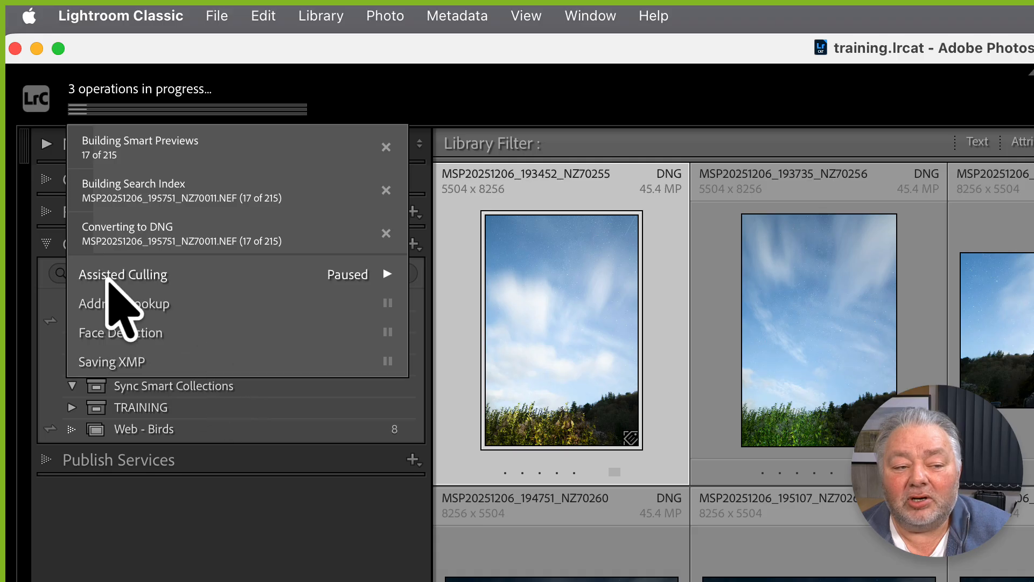
Dismiss the smart preview and DNG conversion notices and open the Selworthy Church collection in the Astro set.
mouse_move(187, 288)
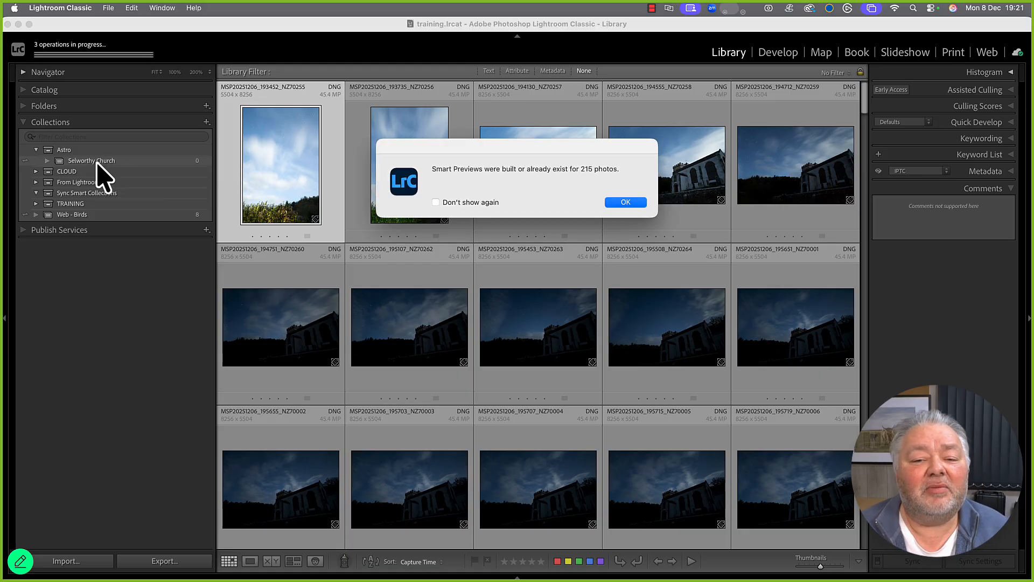
left_click(625, 202)
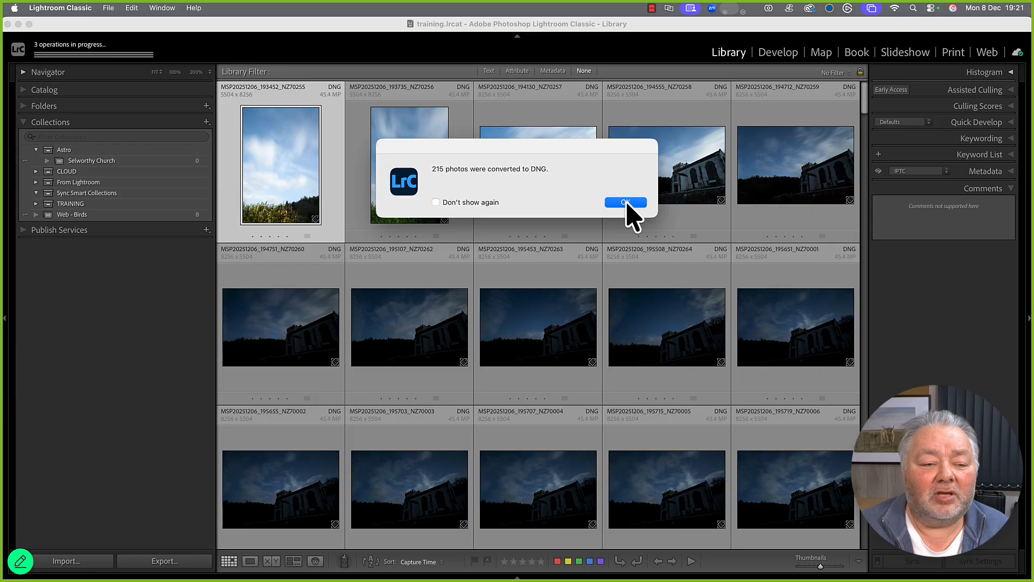
left_click(624, 203)
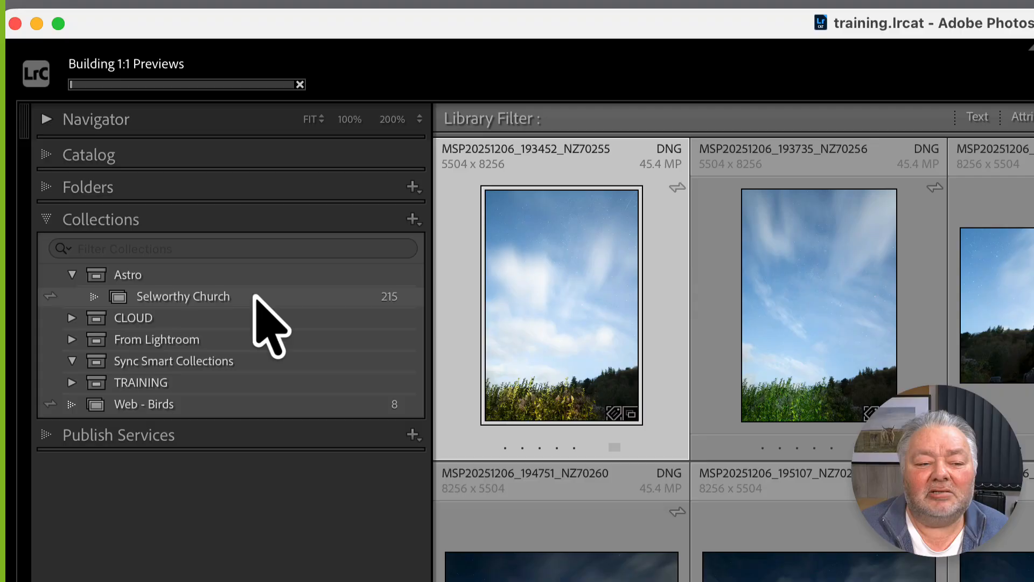
left_click(146, 162)
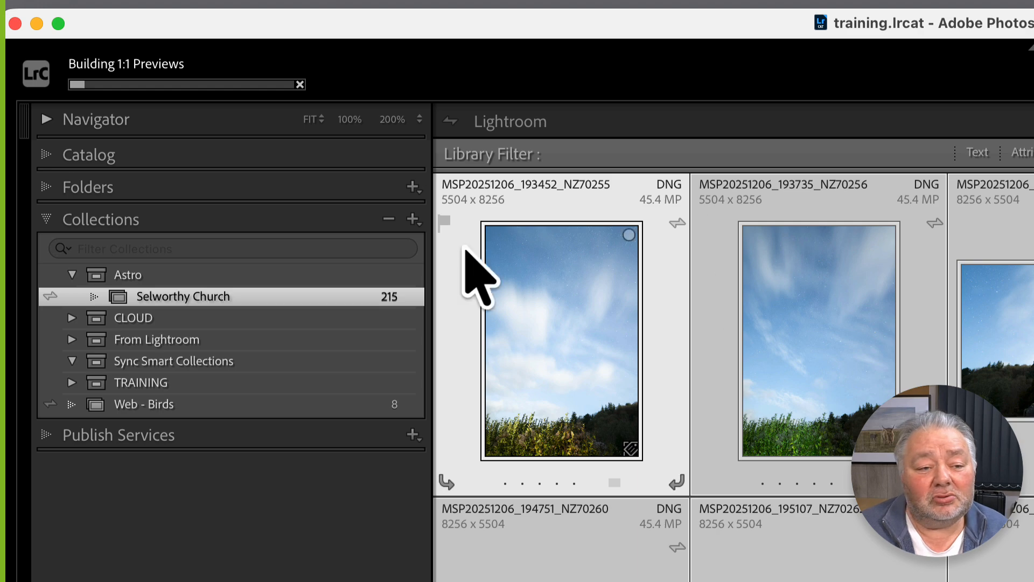
Begin a new collection named Selworthy Church VC inside the Astro collection set.
left_click(415, 221)
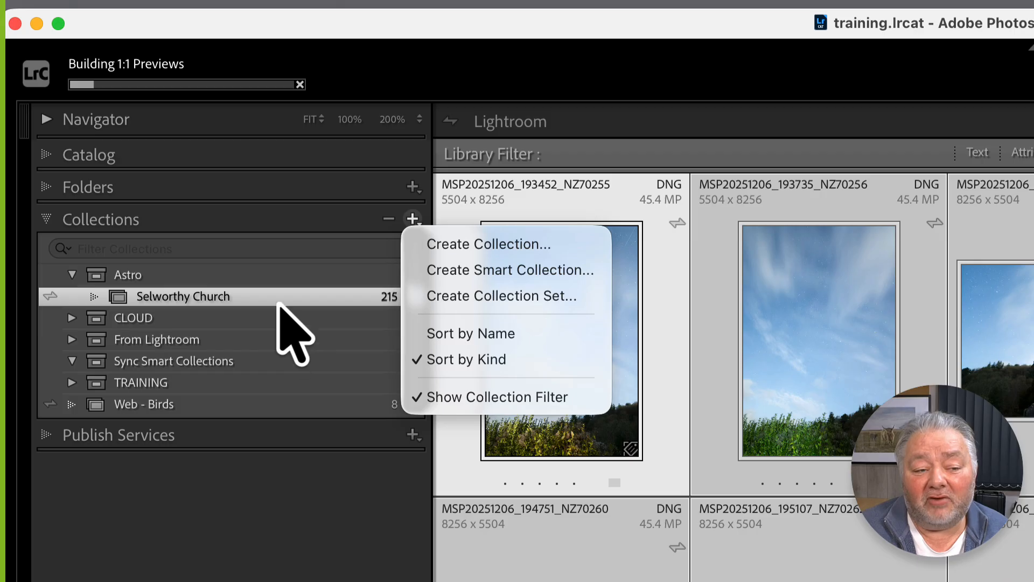
left_click(468, 245)
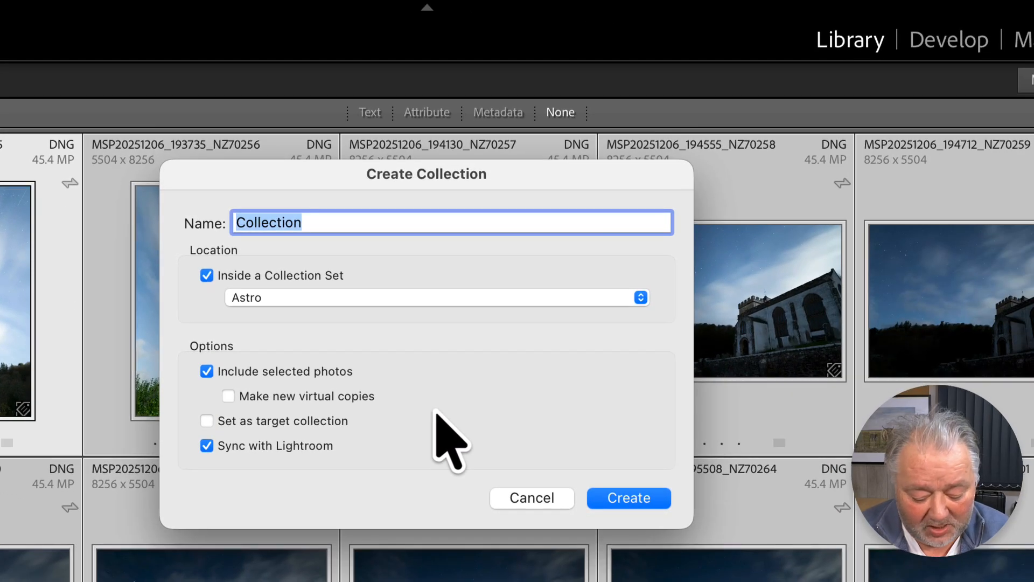
type("Se")
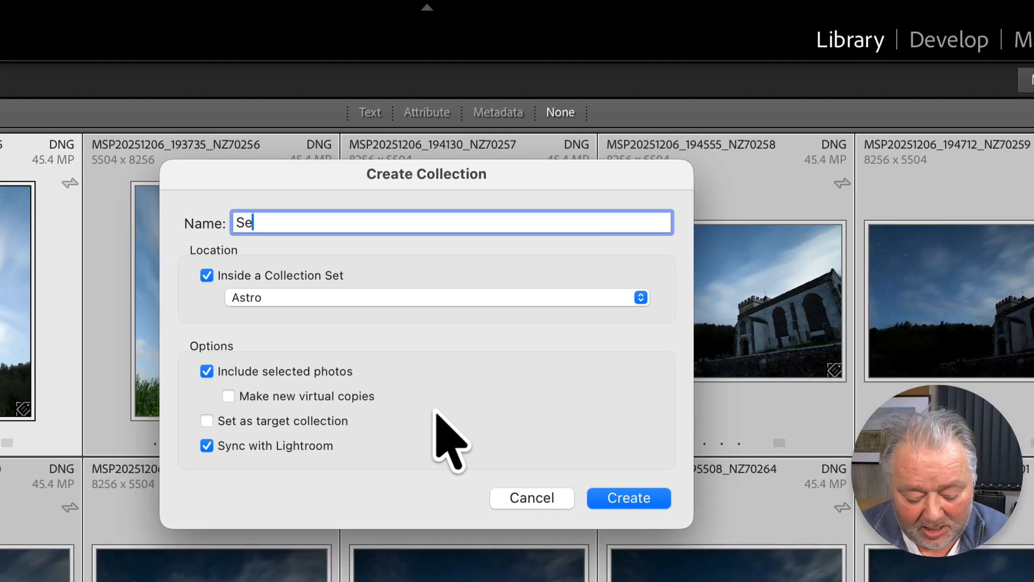
type("lworth")
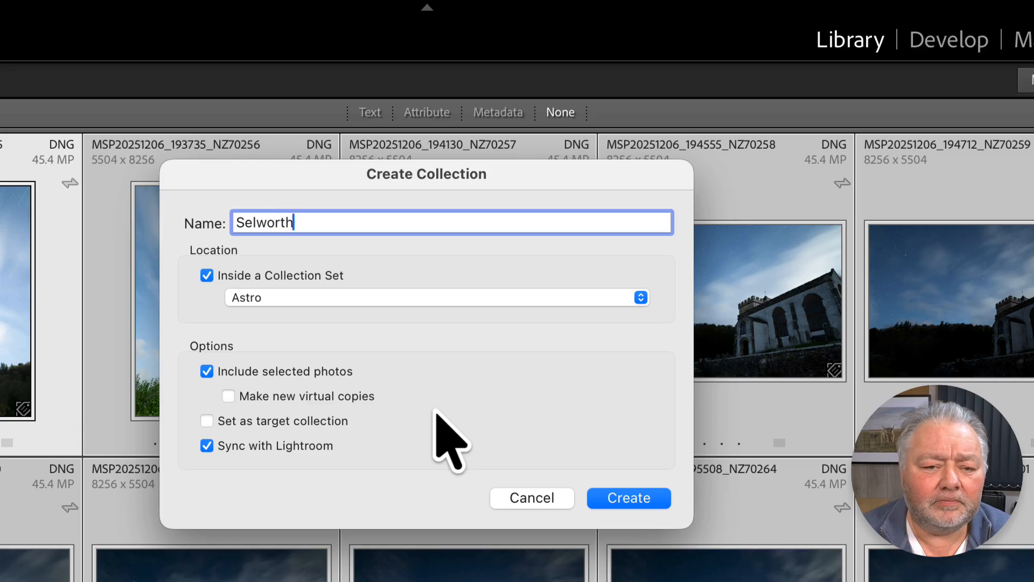
type("u C")
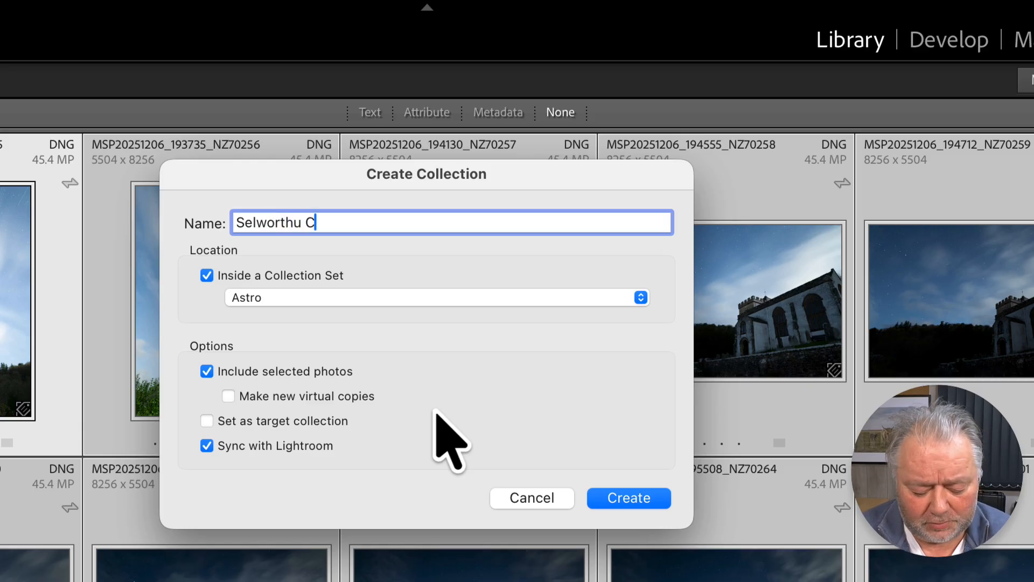
type("hurch")
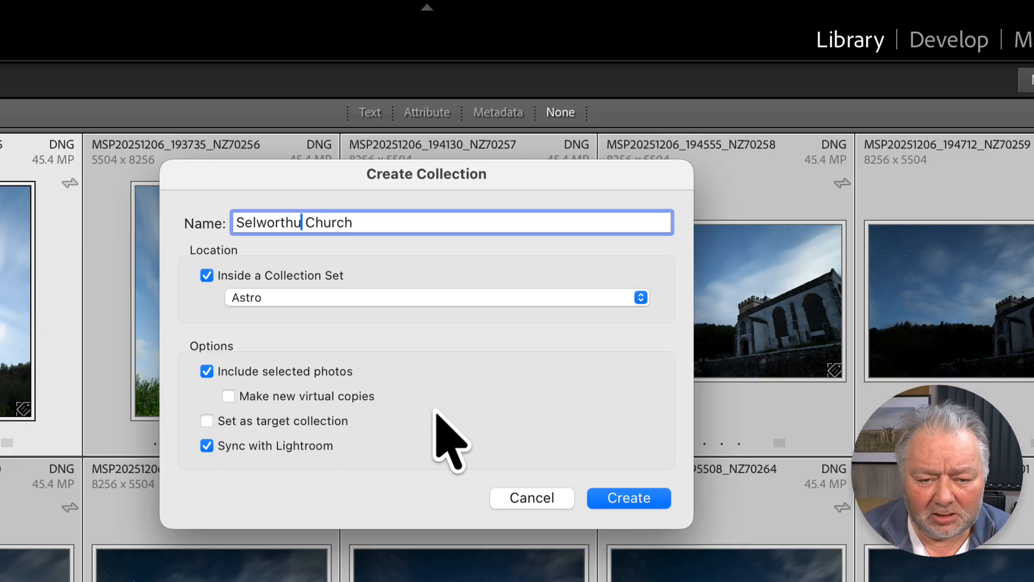
key("BackSpace")
type("y")
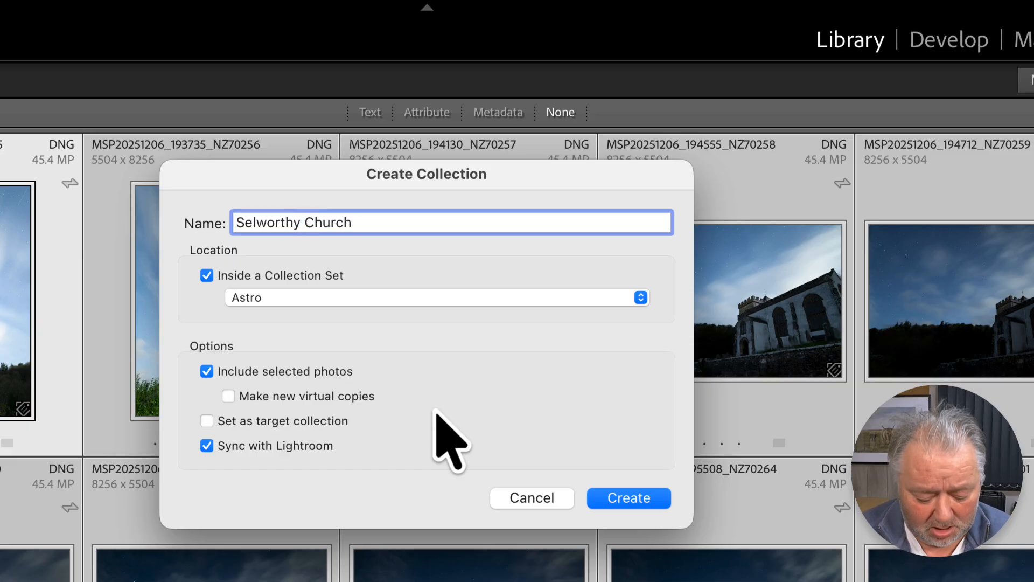
type(" C")
key("BackSpace")
type("VC")
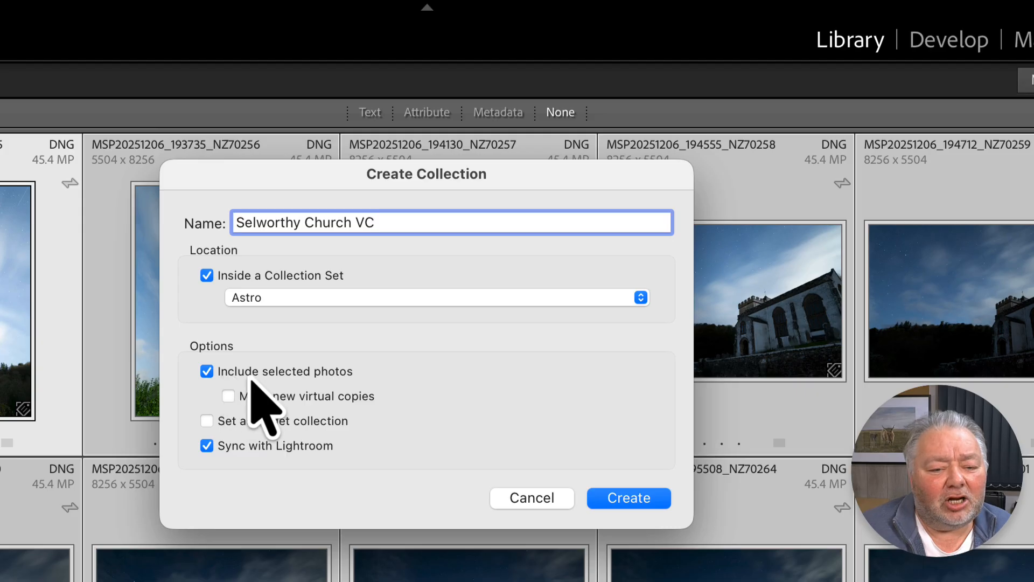
Create the collection with new virtual copies of the selected photos and syncing with Lightroom turned off.
left_click(294, 400)
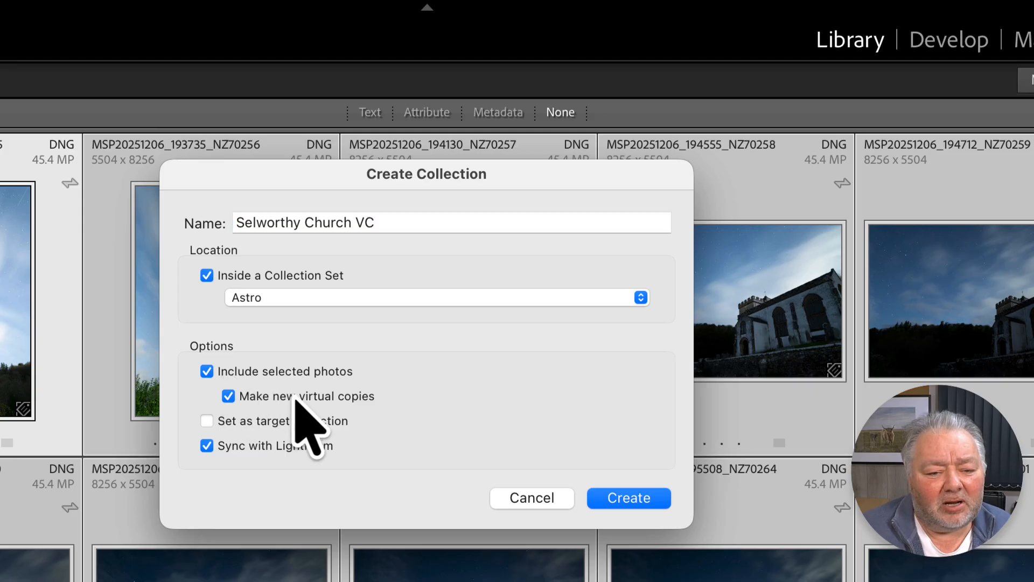
left_click(259, 373)
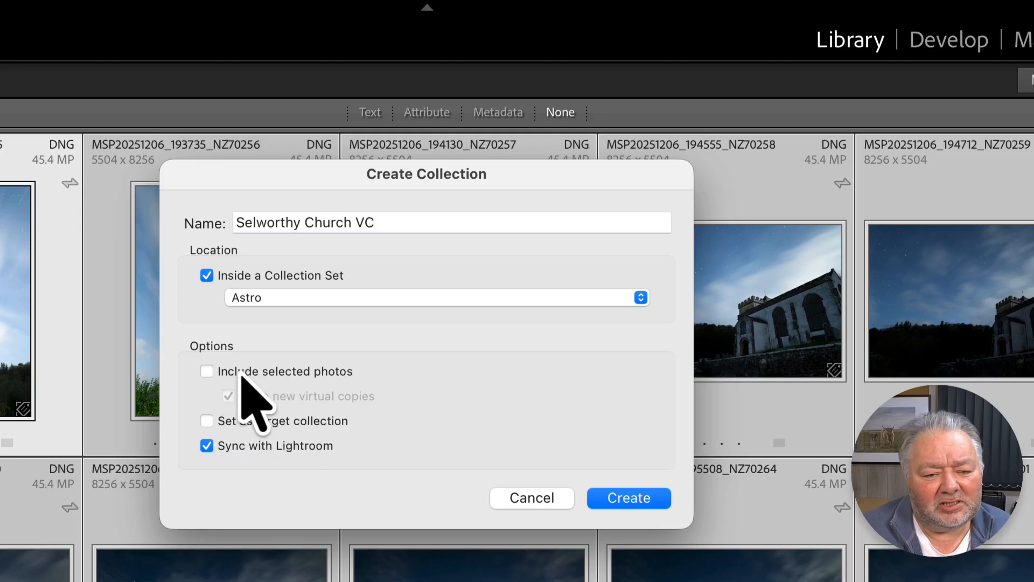
left_click(243, 372)
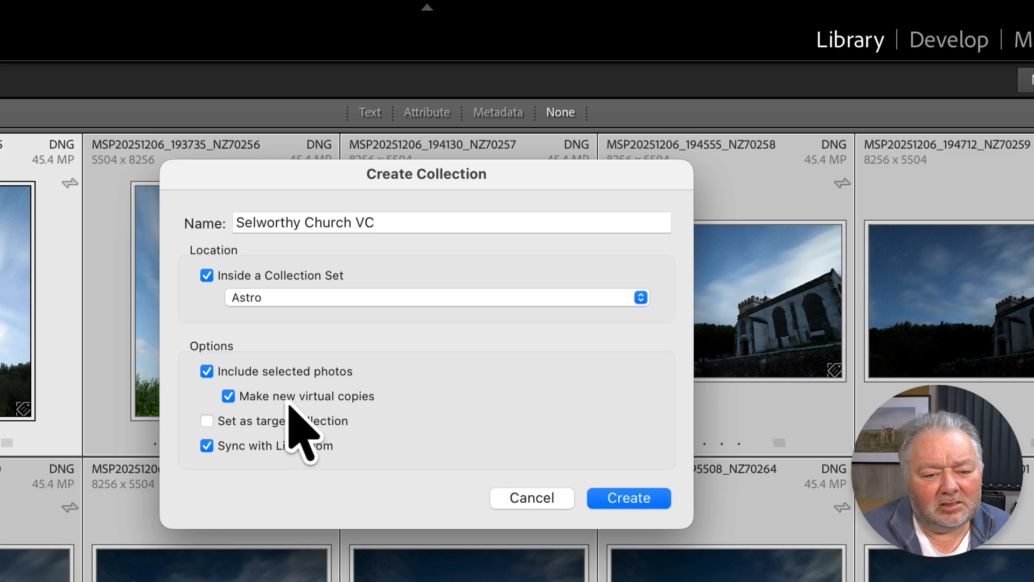
left_click(283, 445)
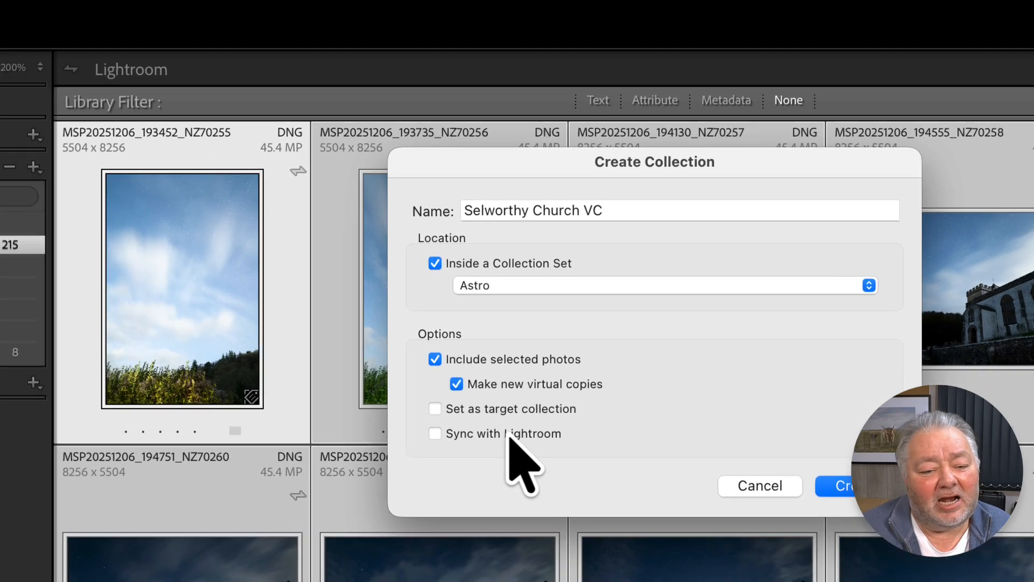
key("Return")
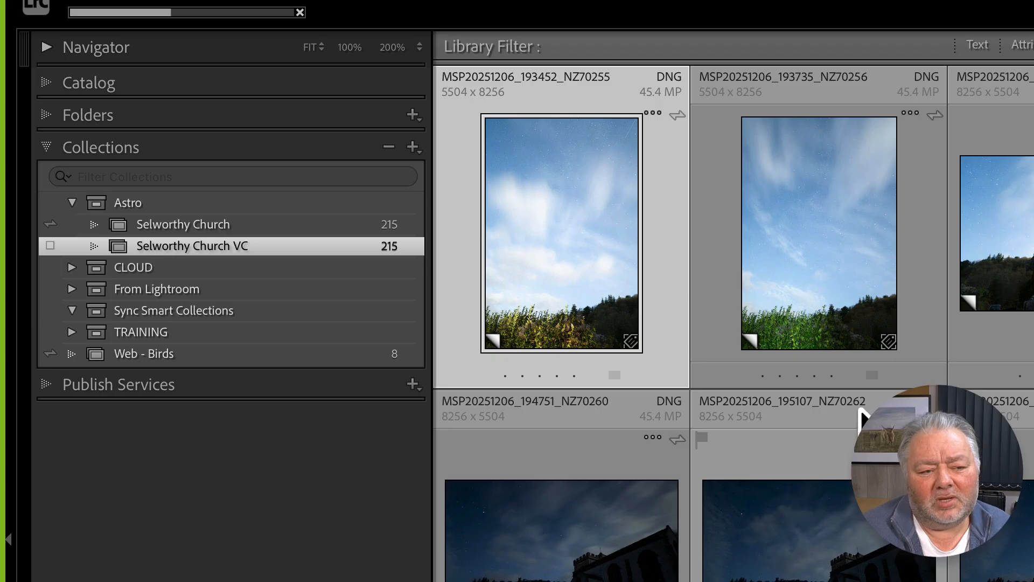
Delete the Selworthy Church VC collection.
right_click(290, 249)
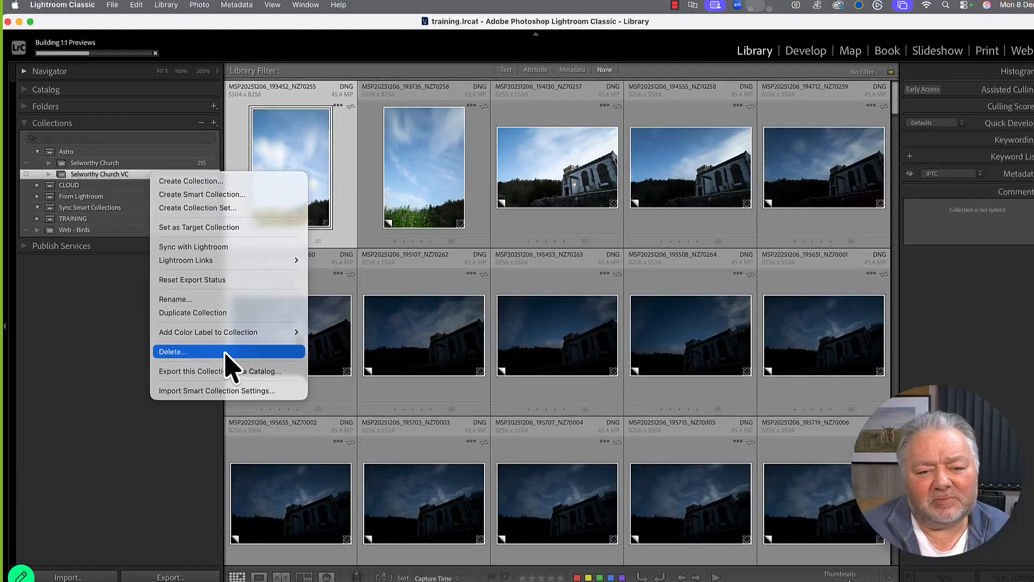
left_click(378, 522)
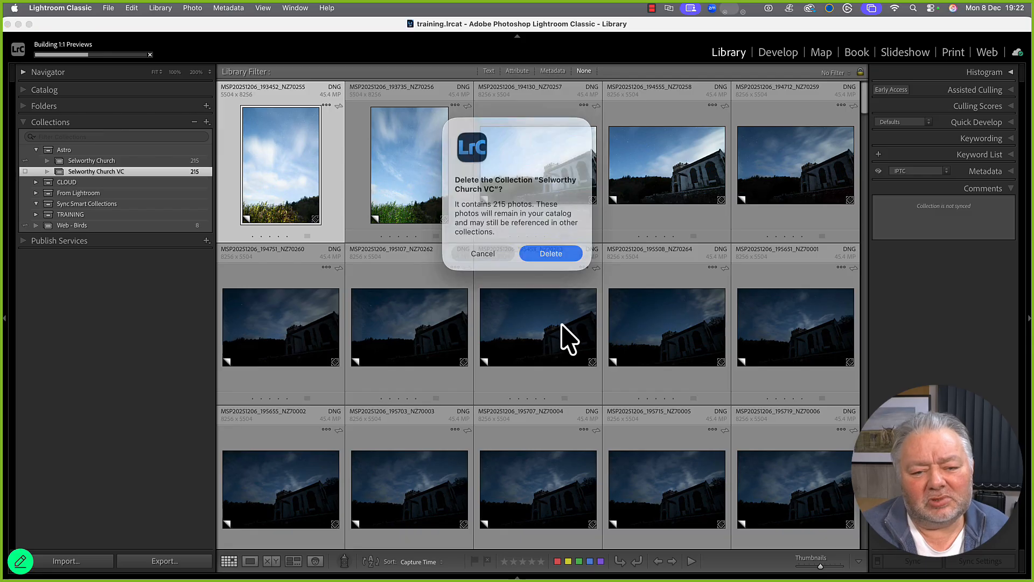
left_click(549, 250)
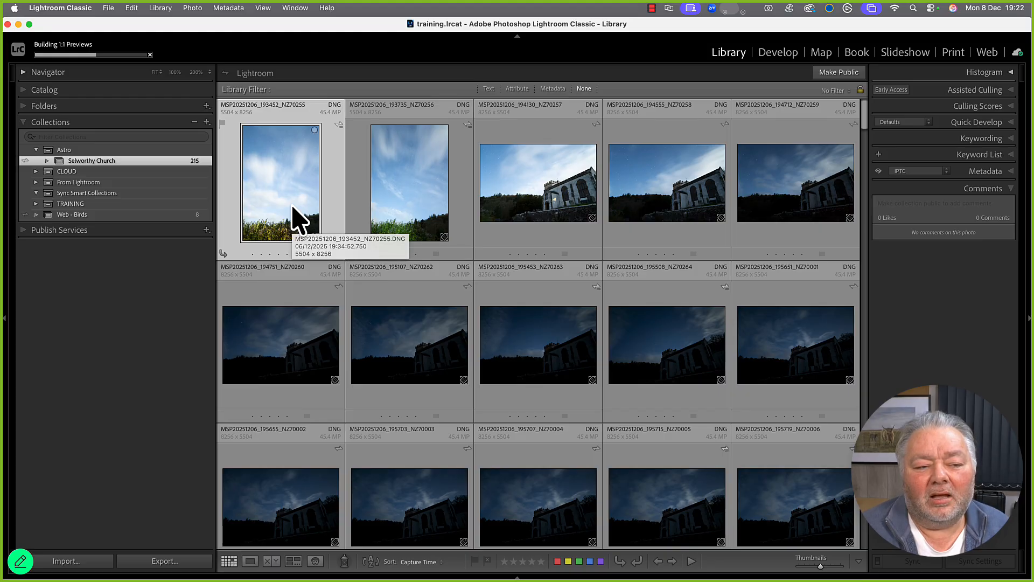
Look through the church photos at full size from MSP20251206_194555_NZ70258 onwards, and browse the collection's thumbnails in the grid.
left_click(544, 203)
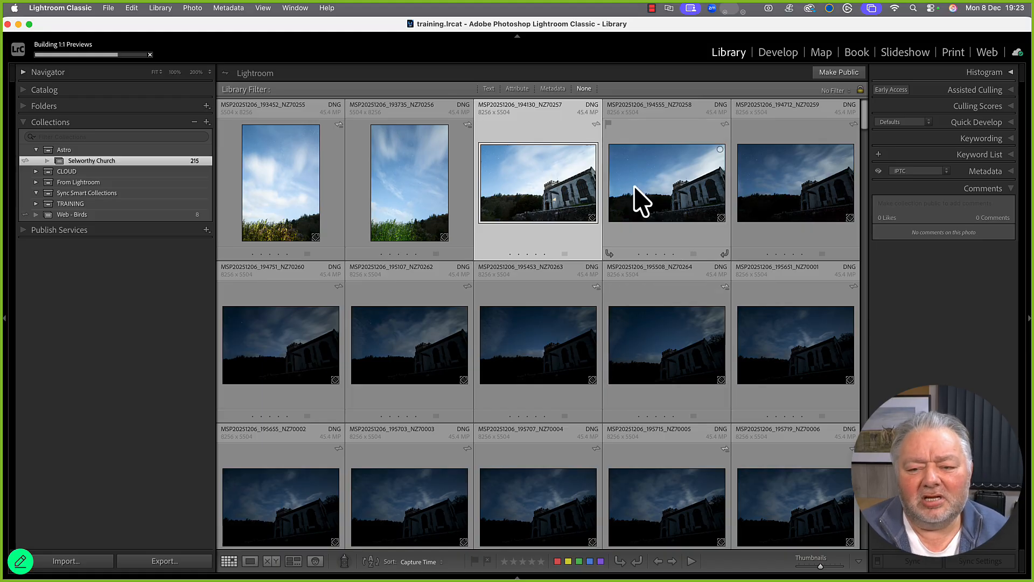
double_click(642, 201)
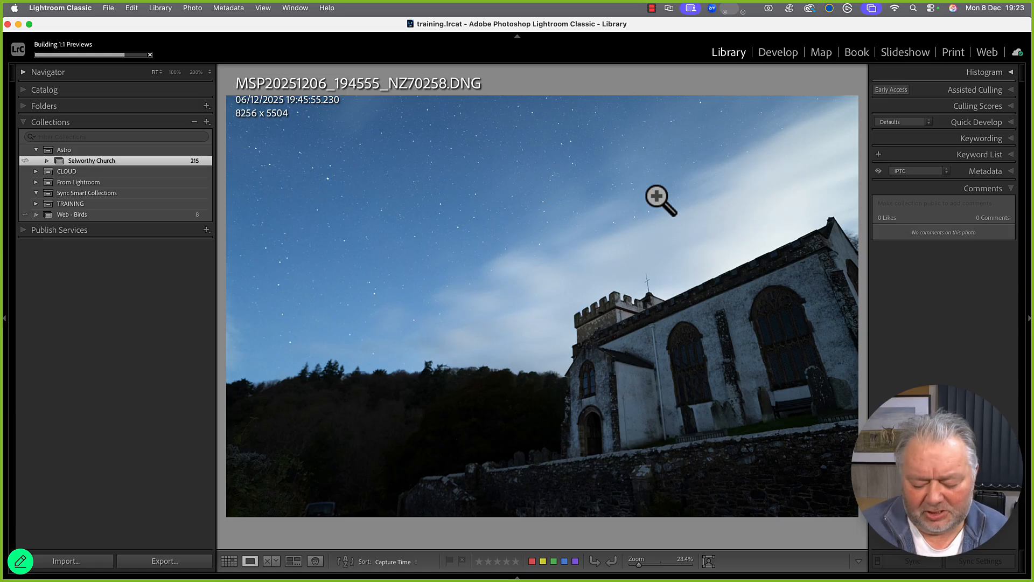
key("Right")
key("Right")
key("Right")
key("Right")
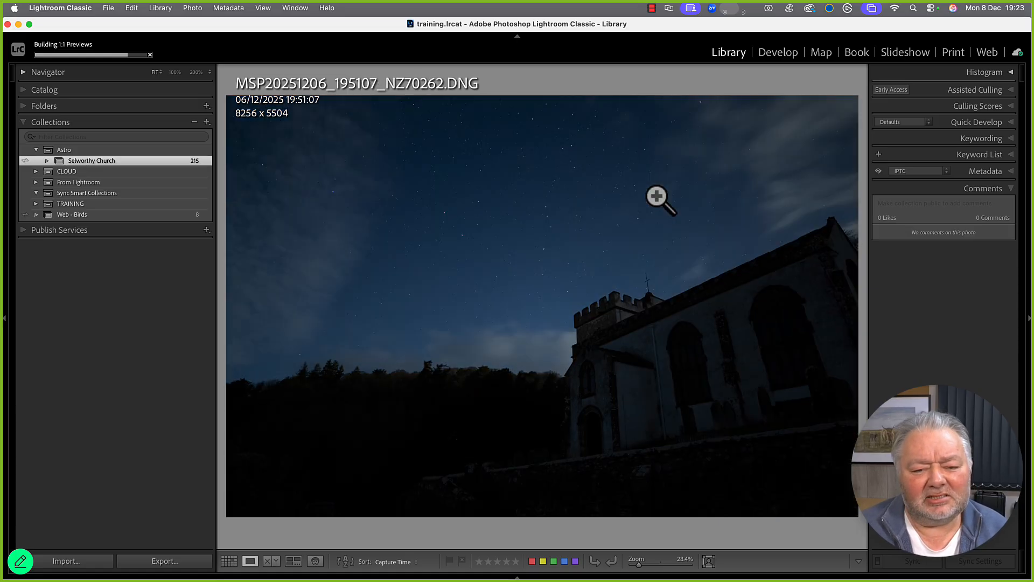
key("Right")
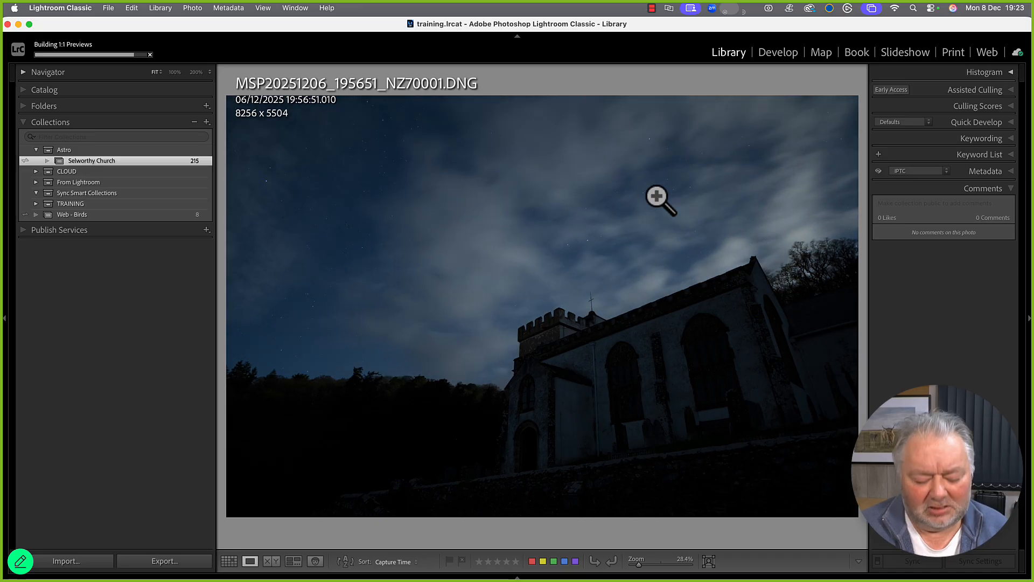
key("g")
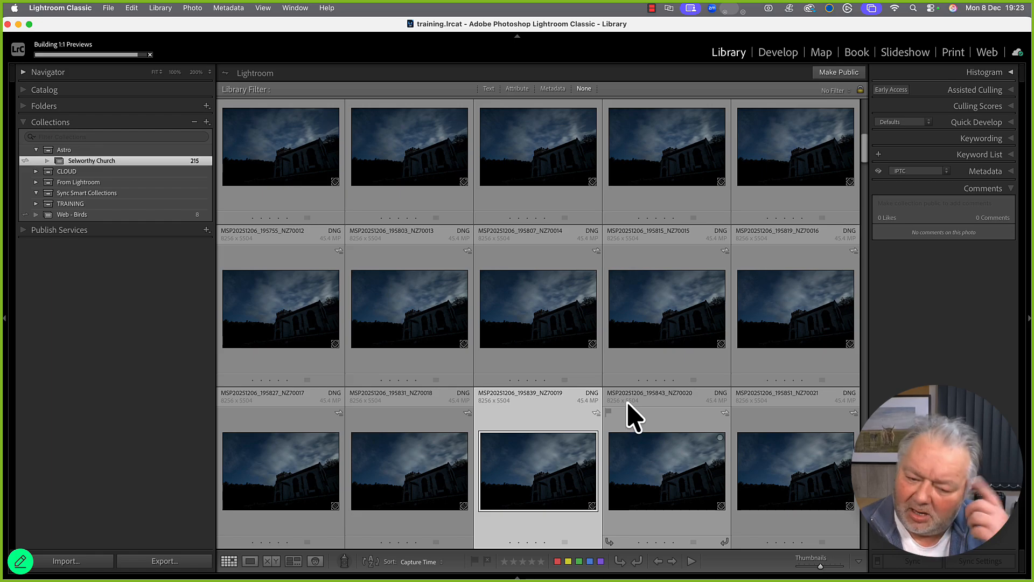
scroll(560, 345, "down", 5)
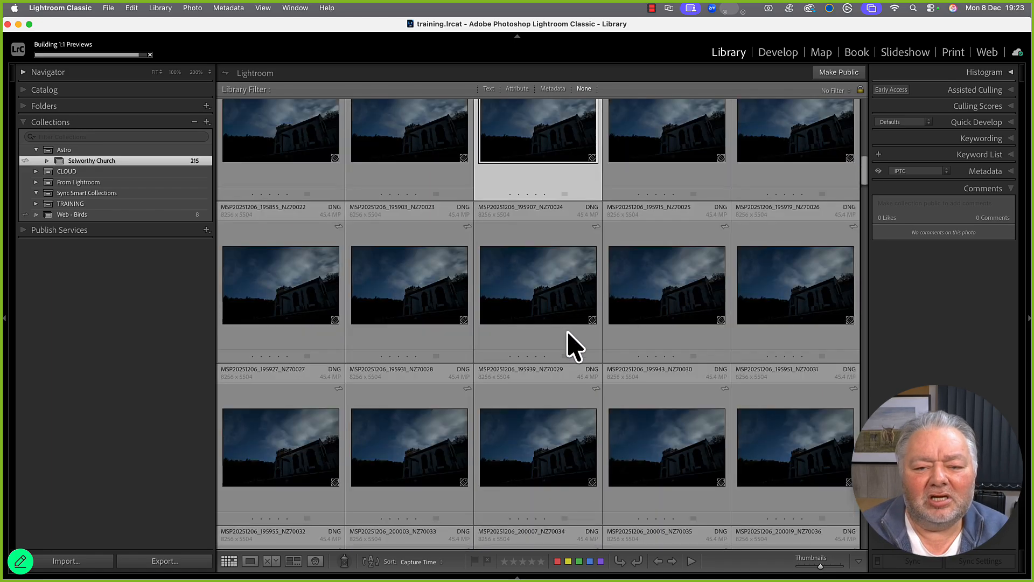
scroll(571, 345, "up", 10)
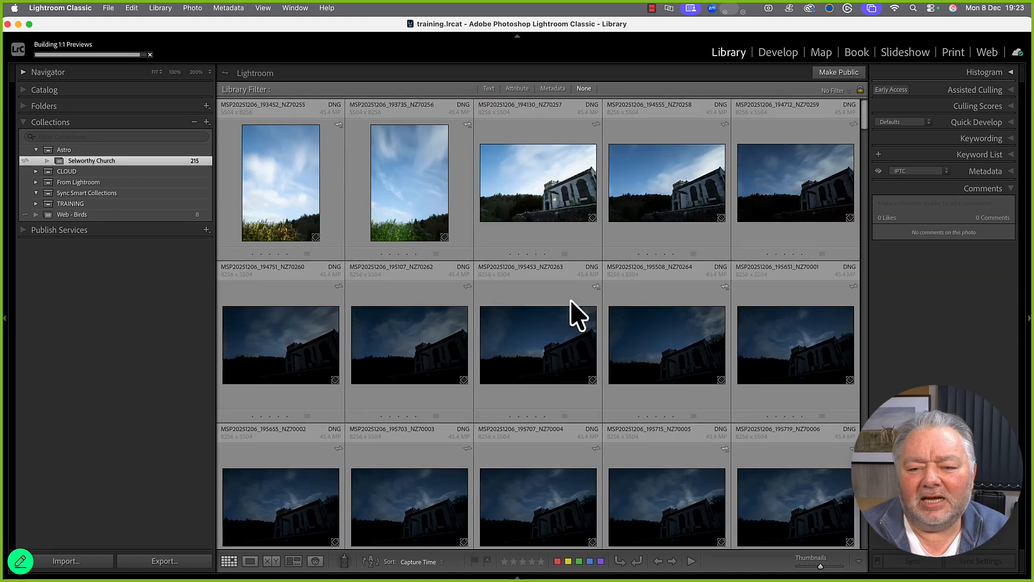
Show the exposure and lens info overlay in Loupe view and compare the settings of the collection's first four photos.
key("e")
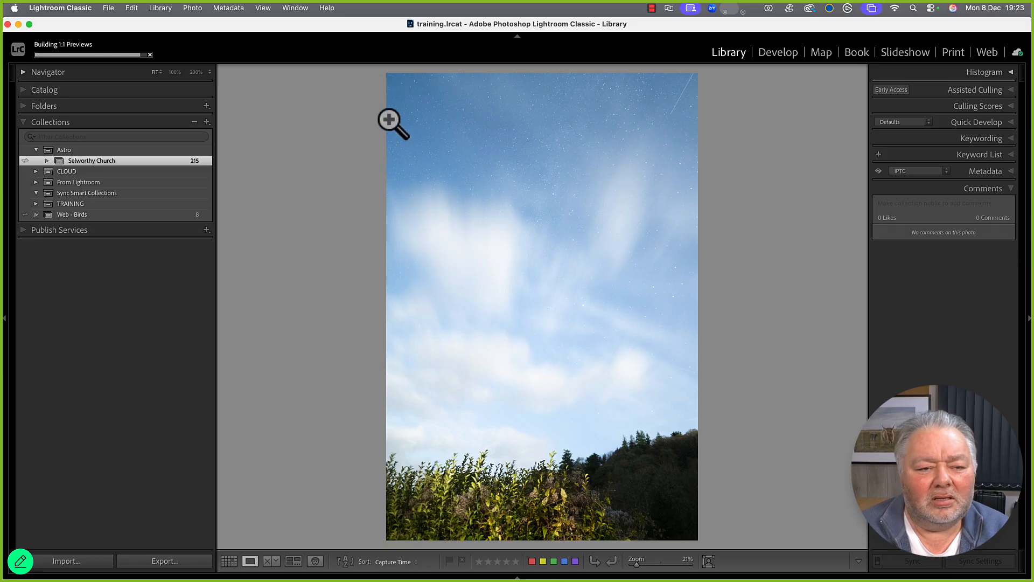
key("i")
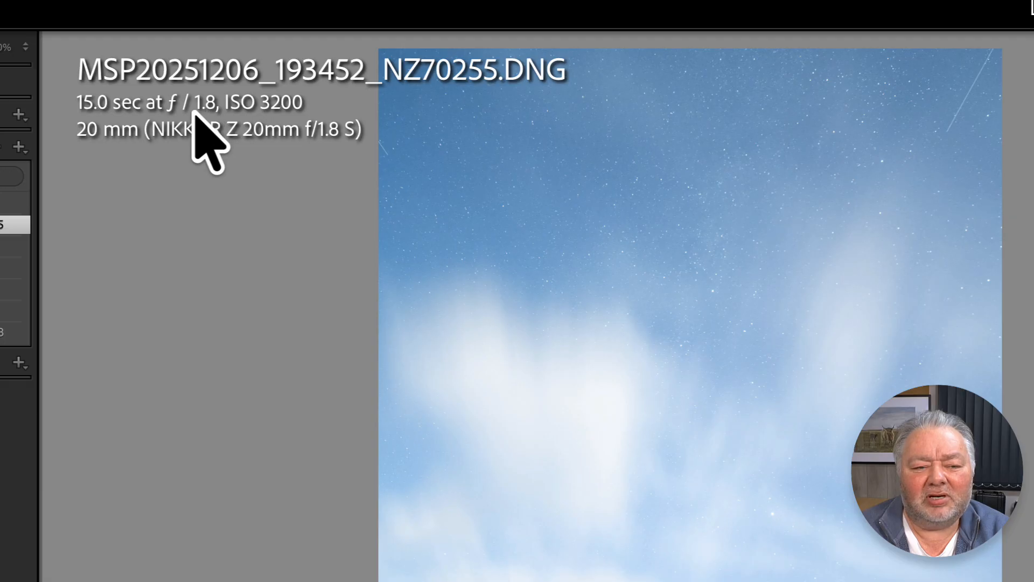
key("Right")
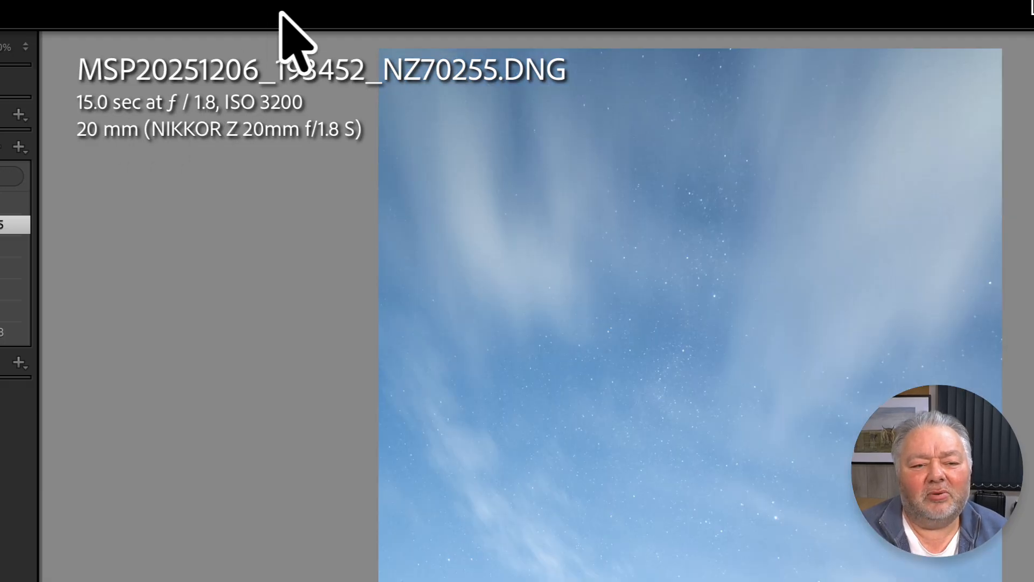
key("Right")
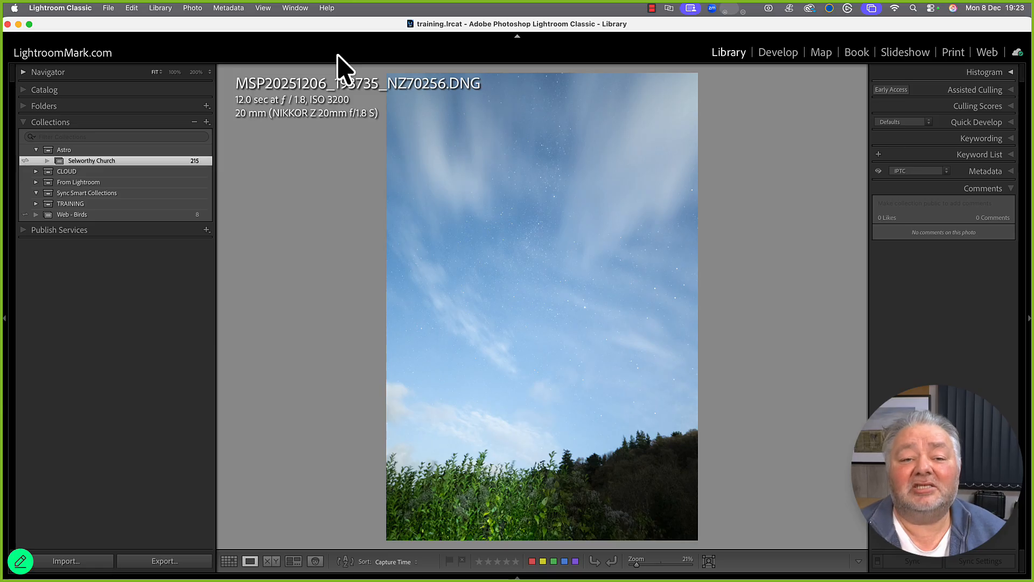
key("Right")
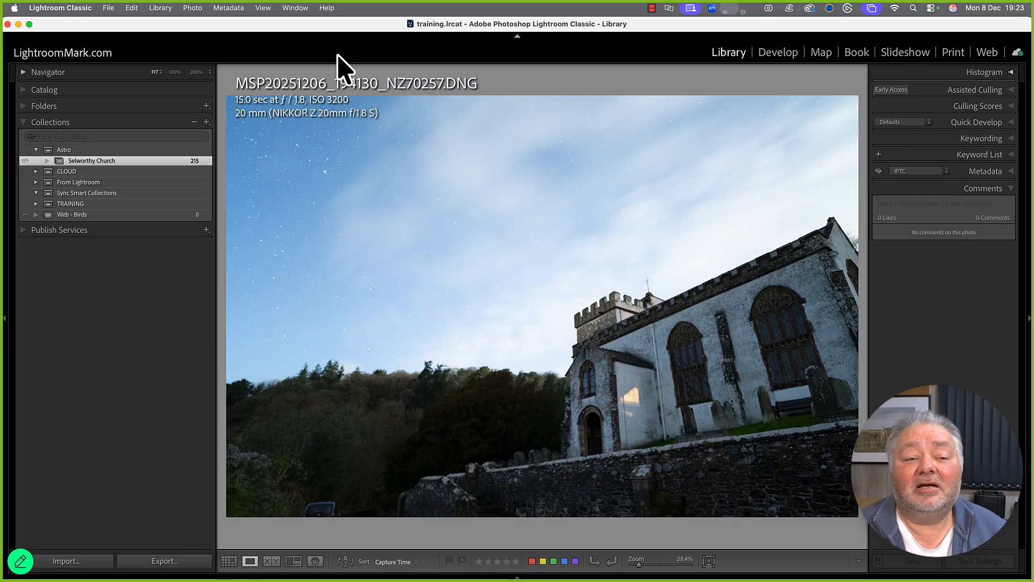
key("Right")
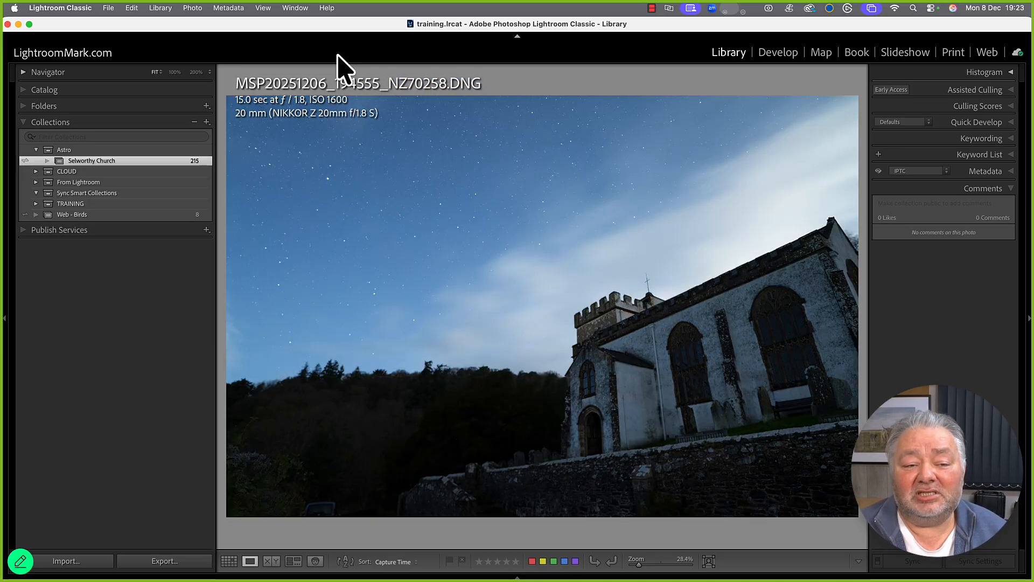
key("Left")
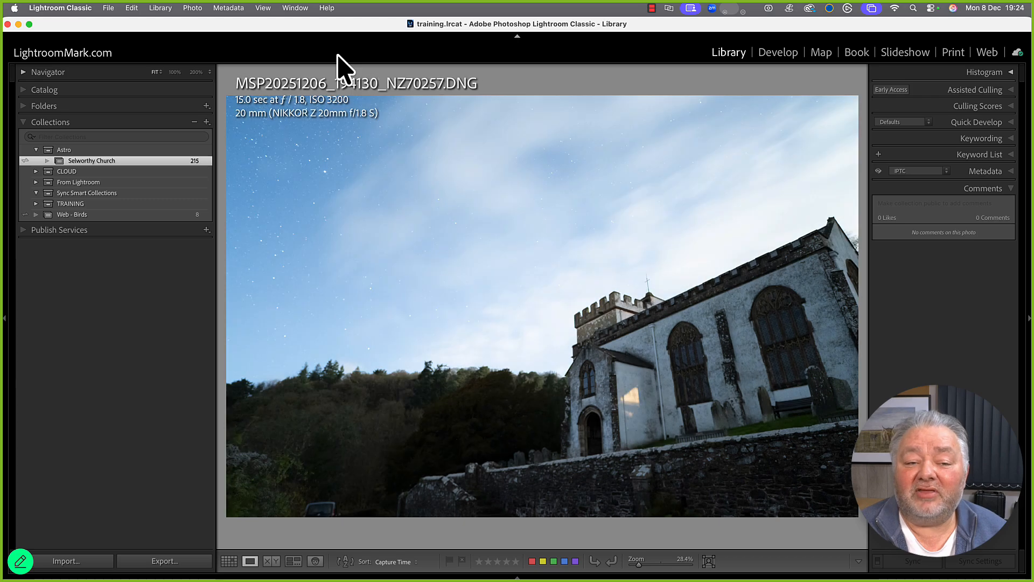
key("Right")
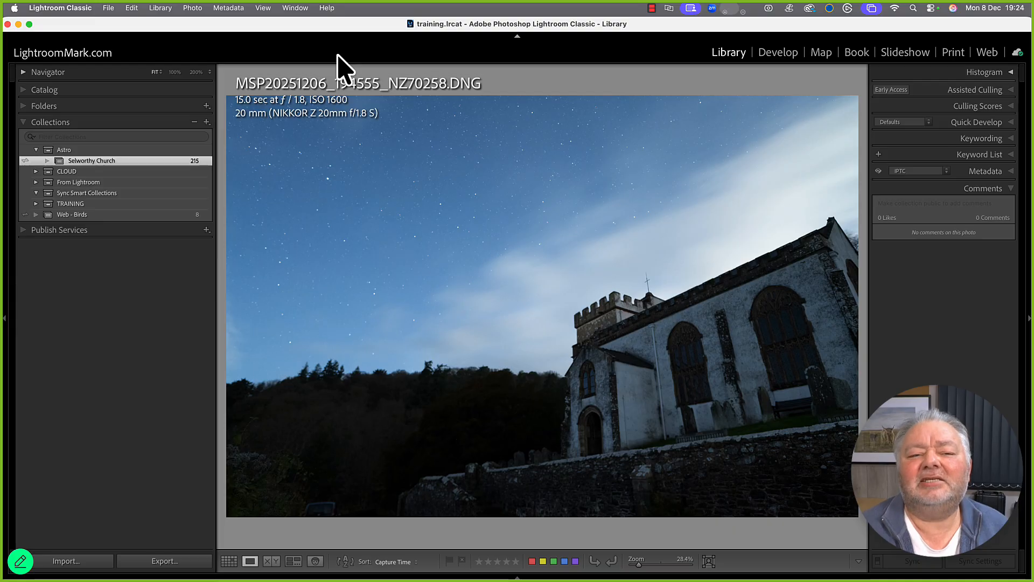
Compare the sky and church brightness and the exposure settings of photos NZ70257, NZ70258 and NZ70259 in Loupe view.
key("Left")
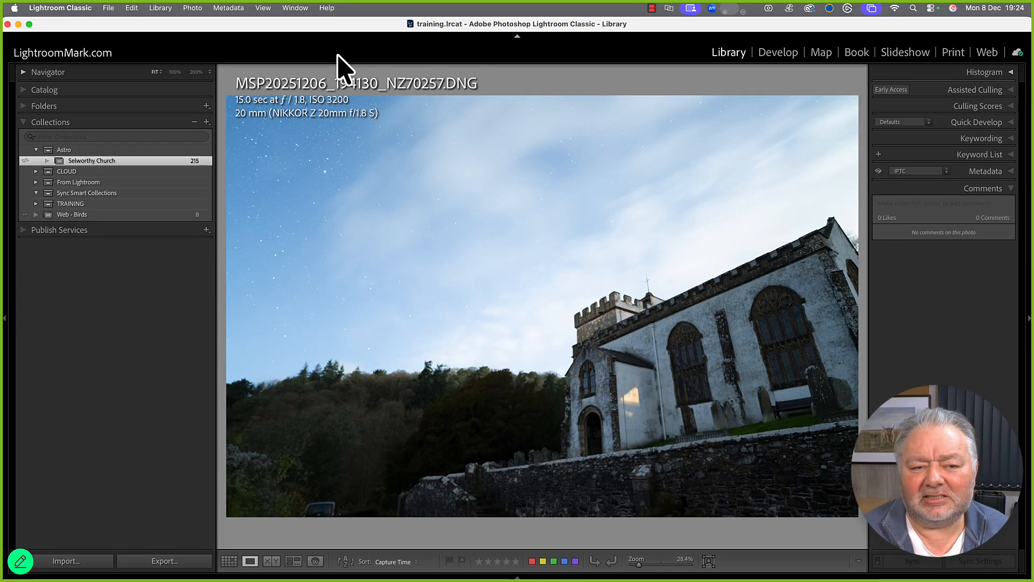
key("Right")
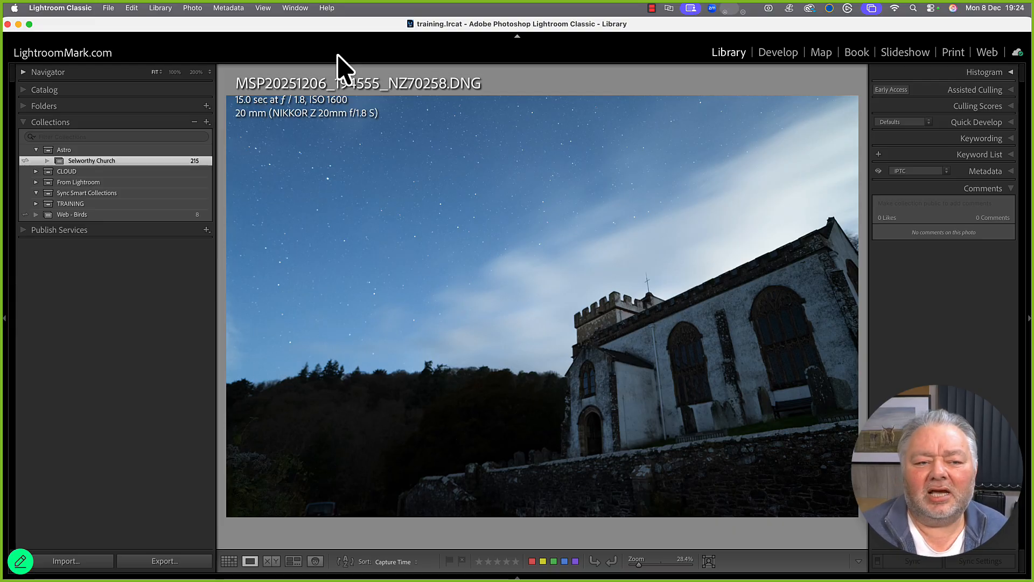
key("Right")
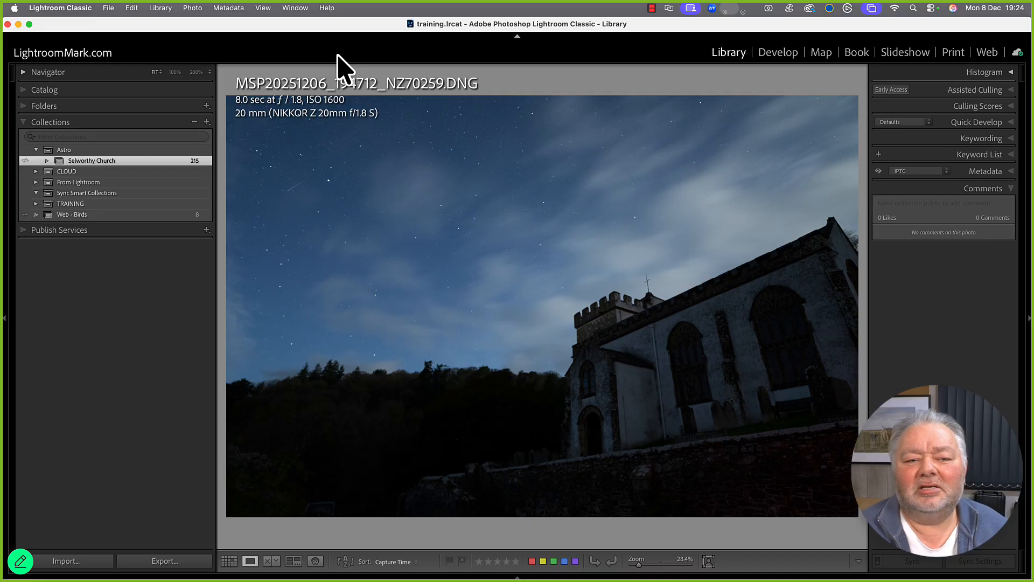
key("Left")
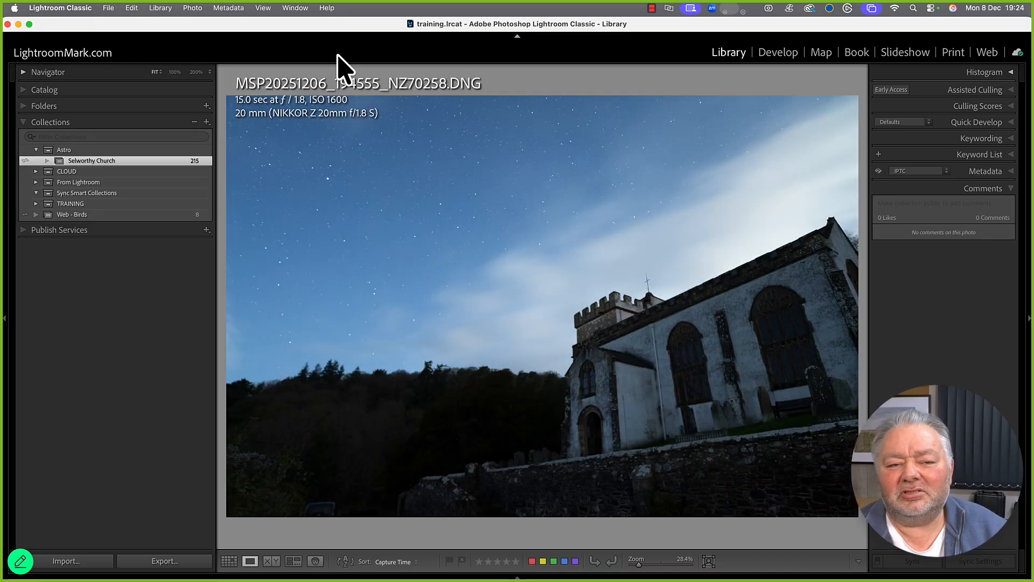
key("Right")
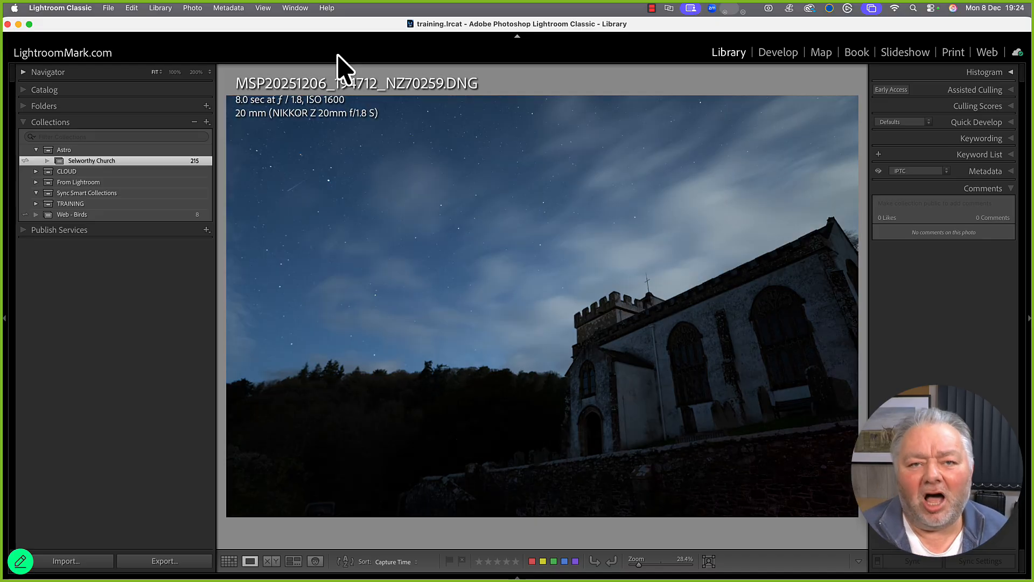
key("Left")
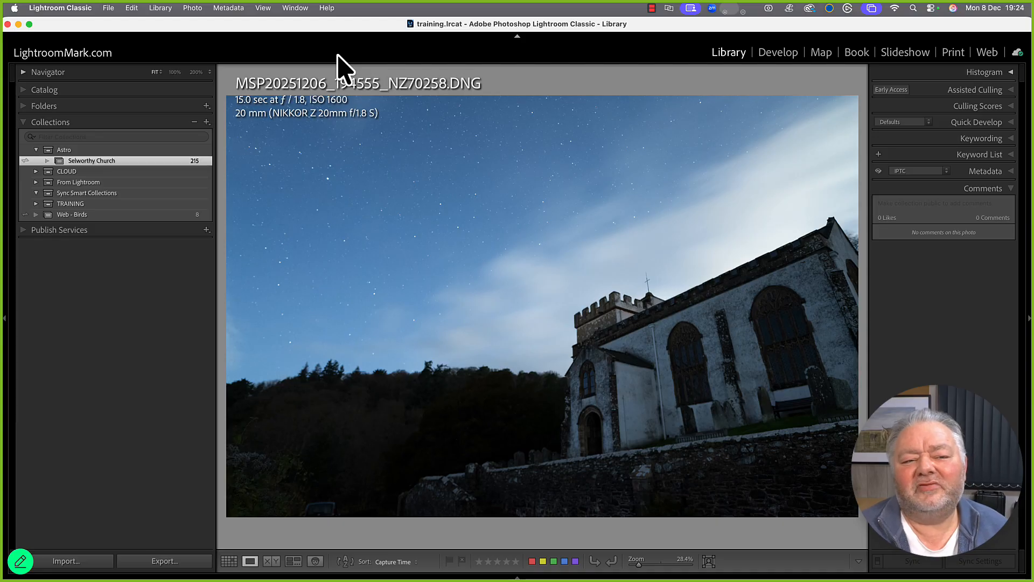
key("Right")
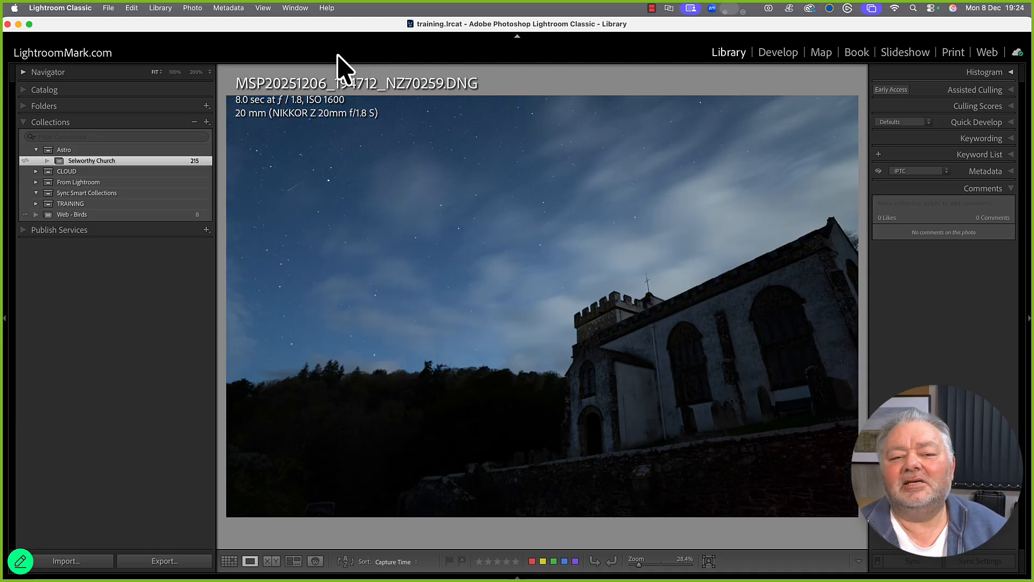
key("Left")
key("Left")
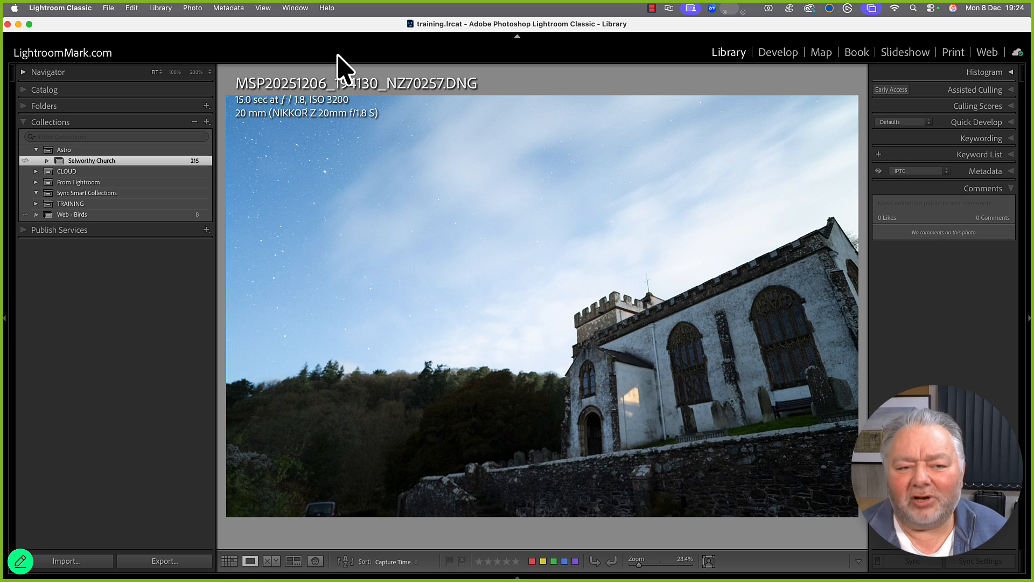
key("Right")
key("Right")
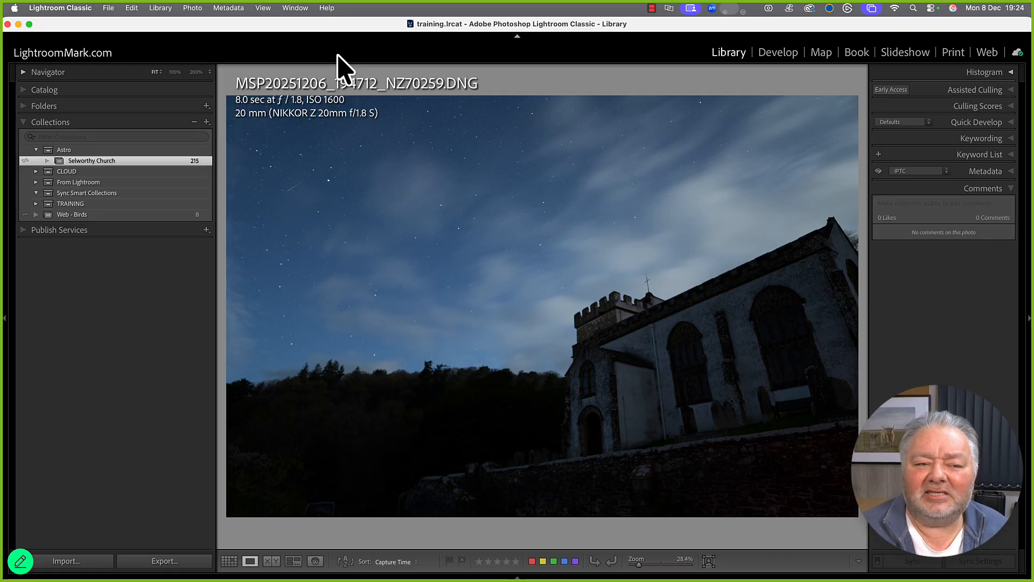
Compare photo NZ70259 with NZ70260 to judge how halving the ISO changes the exposure.
key("Right")
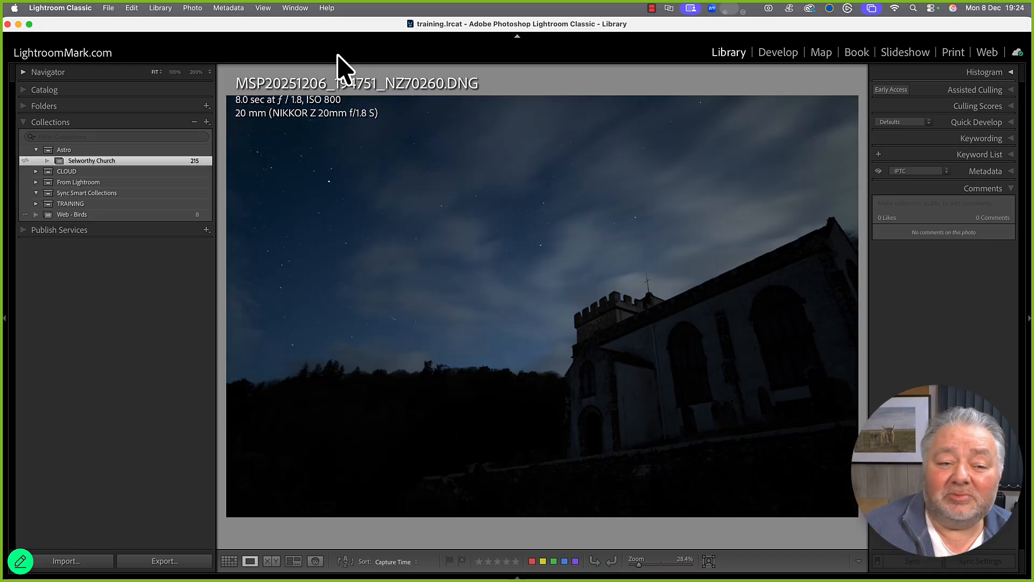
key("Left")
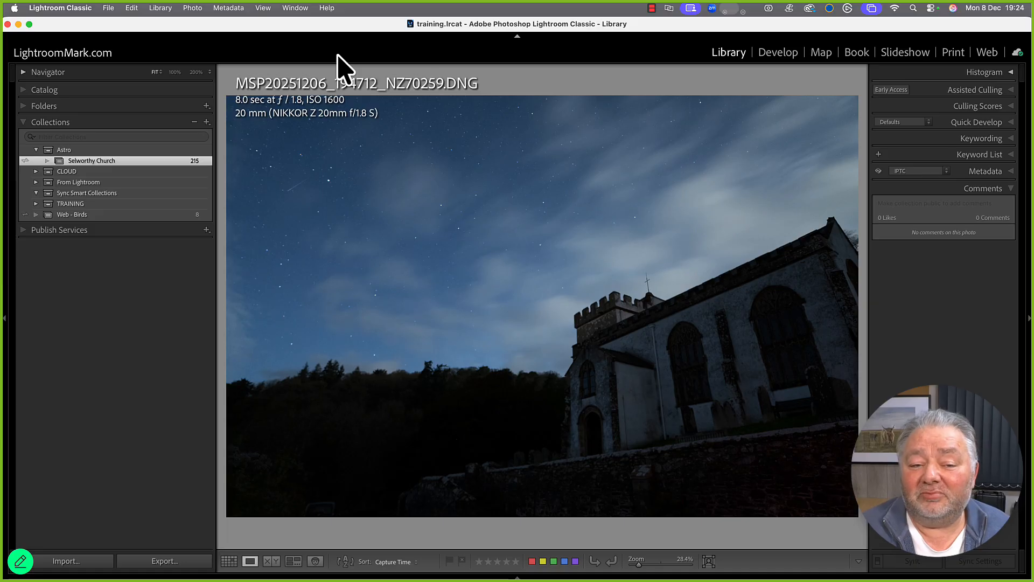
key("Right")
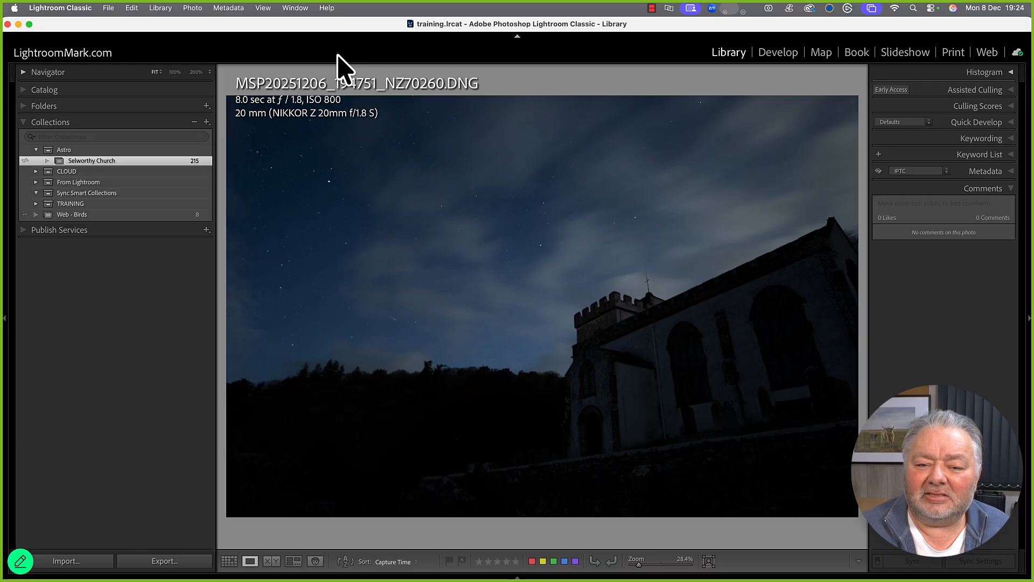
key("Left")
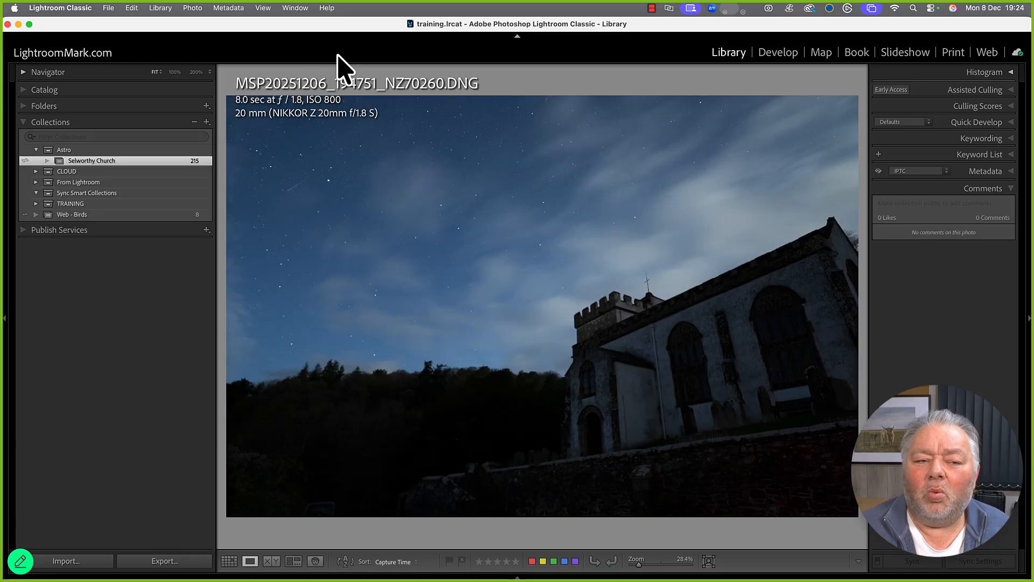
key("Right")
key("Right")
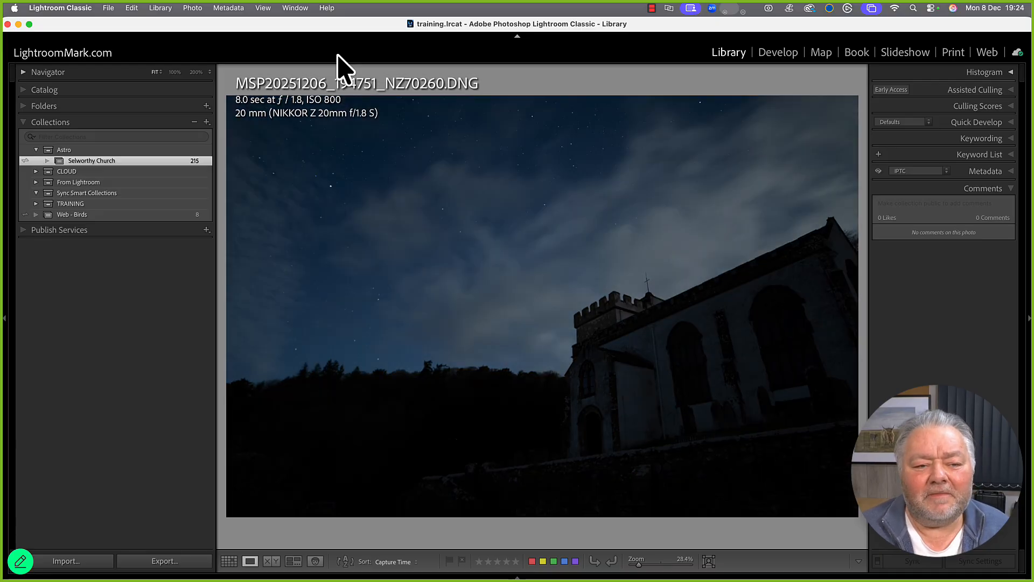
key("Left")
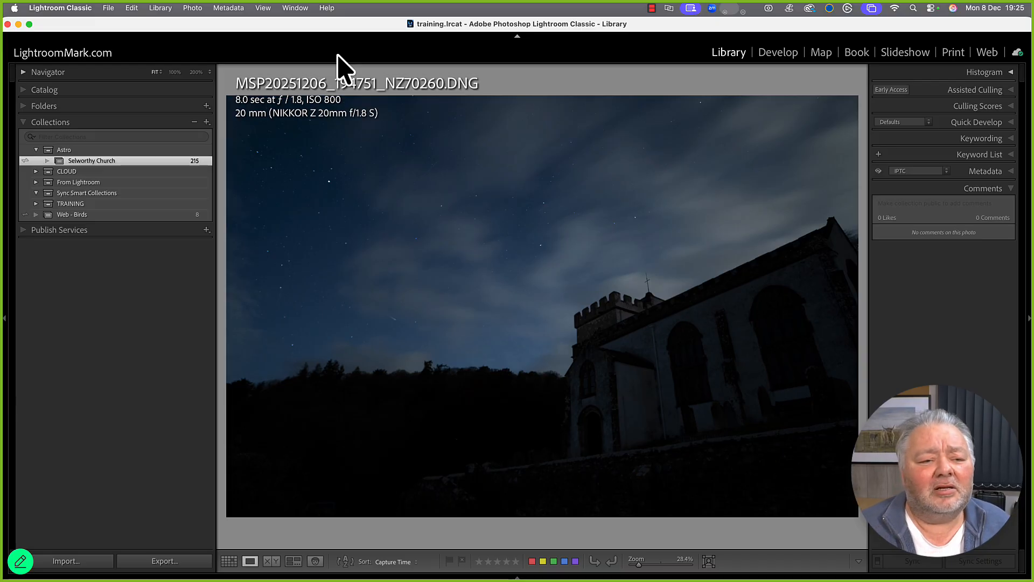
Compare photo NZ70260 with NZ70262 to examine the star sharpness, brightness and the shutter speed against ISO trade-off.
key("Right")
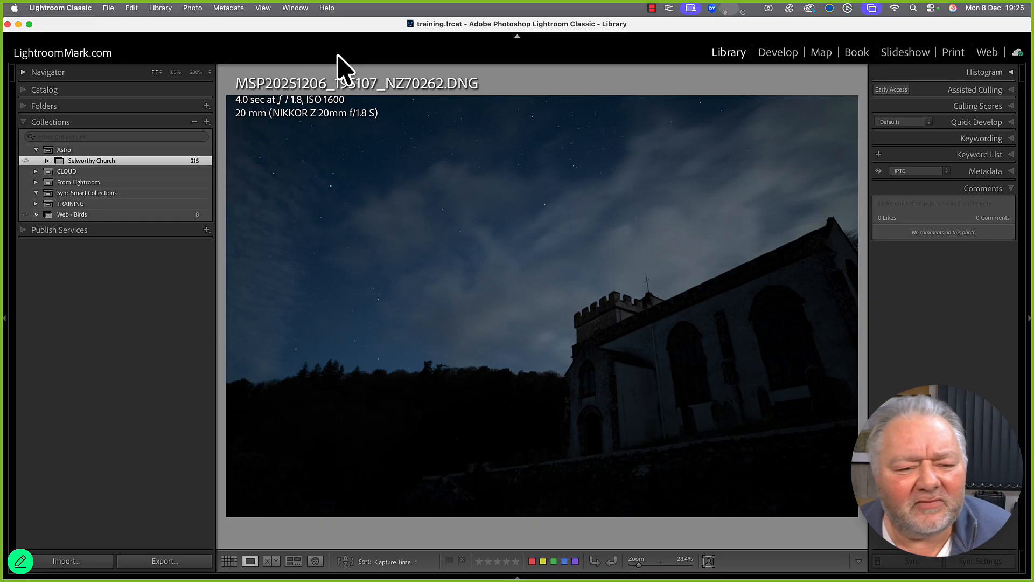
key("Left")
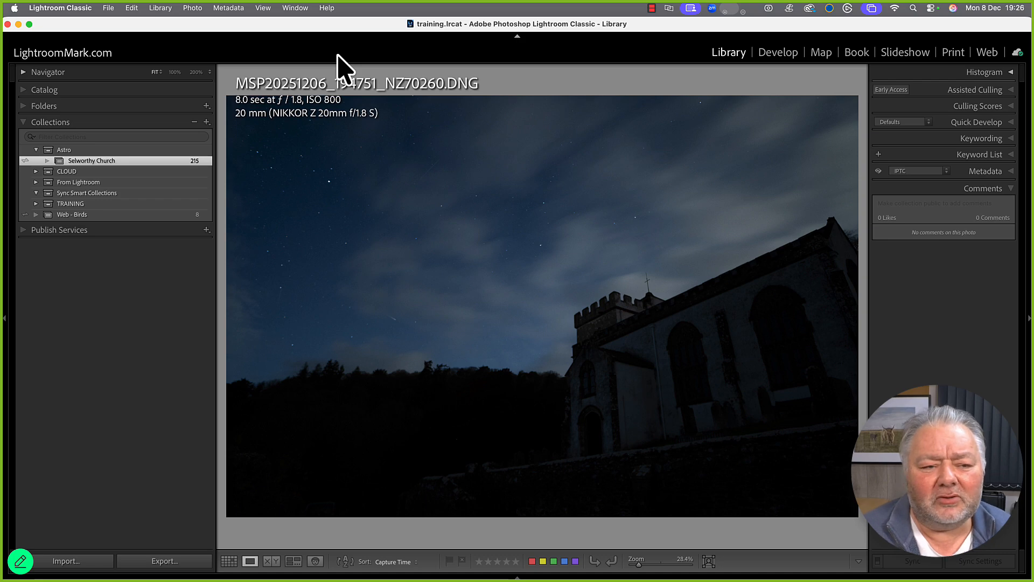
key("Right")
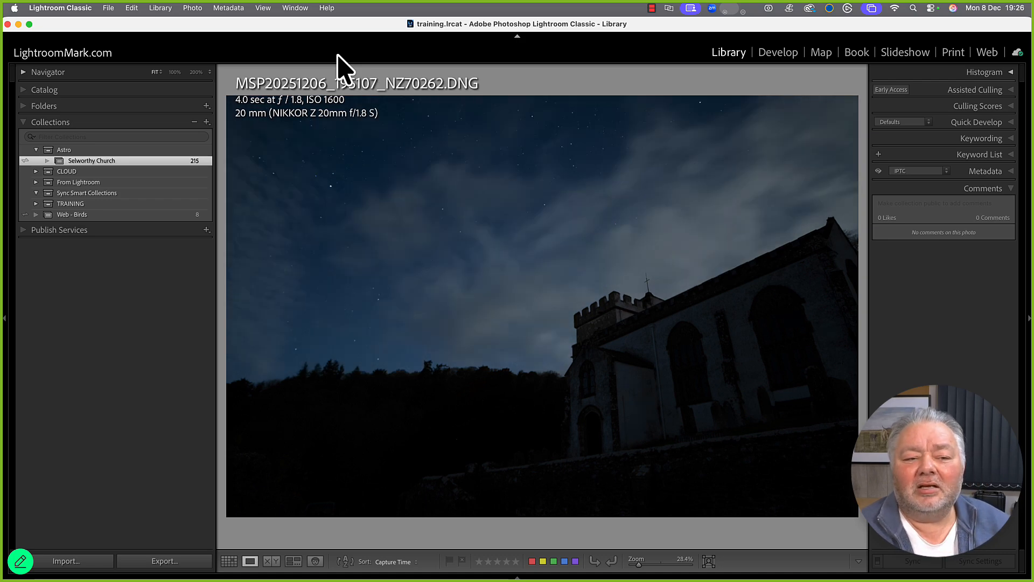
key("Right")
key("Left")
key("Left")
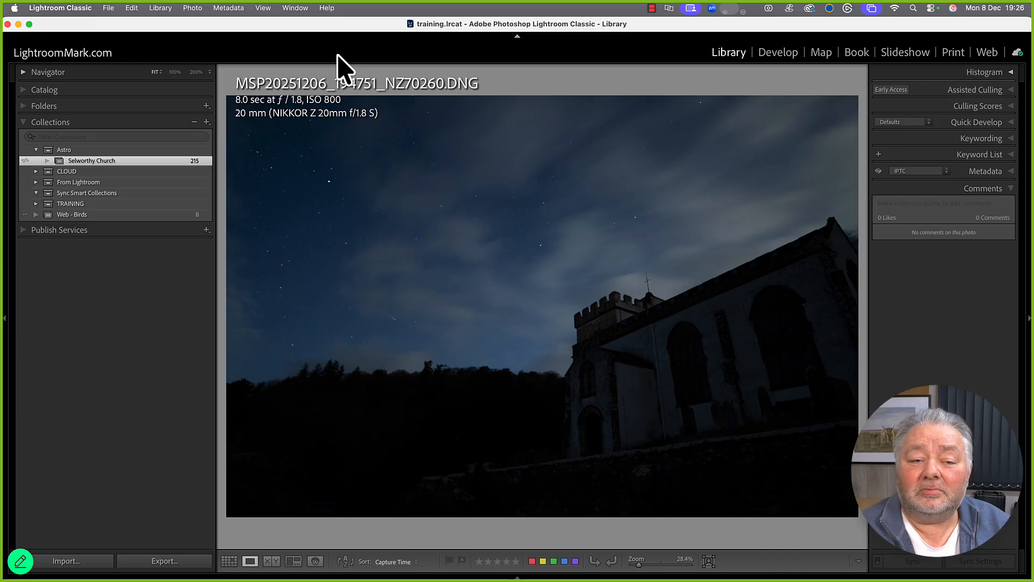
key("Right")
key("Right")
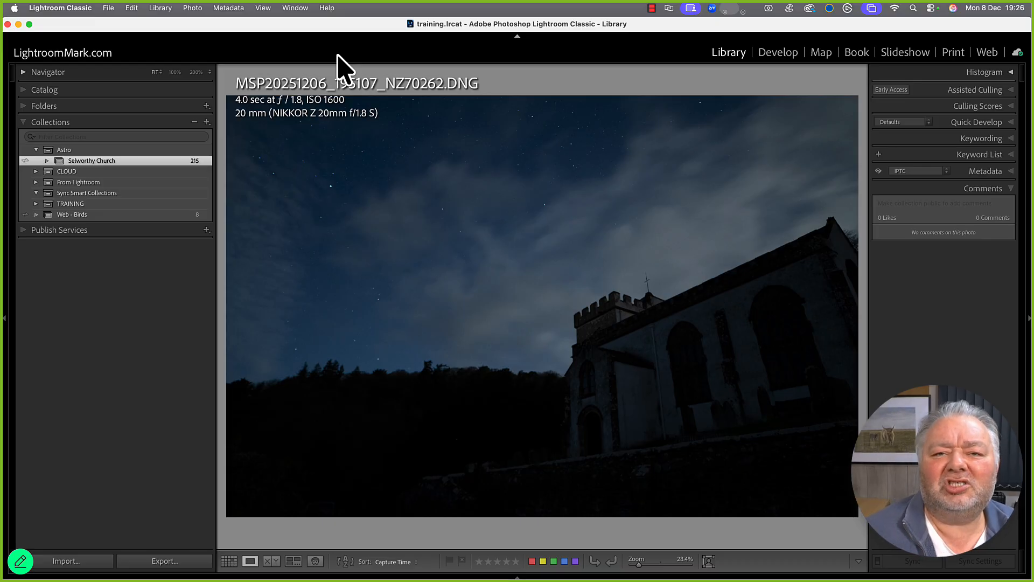
key("Left")
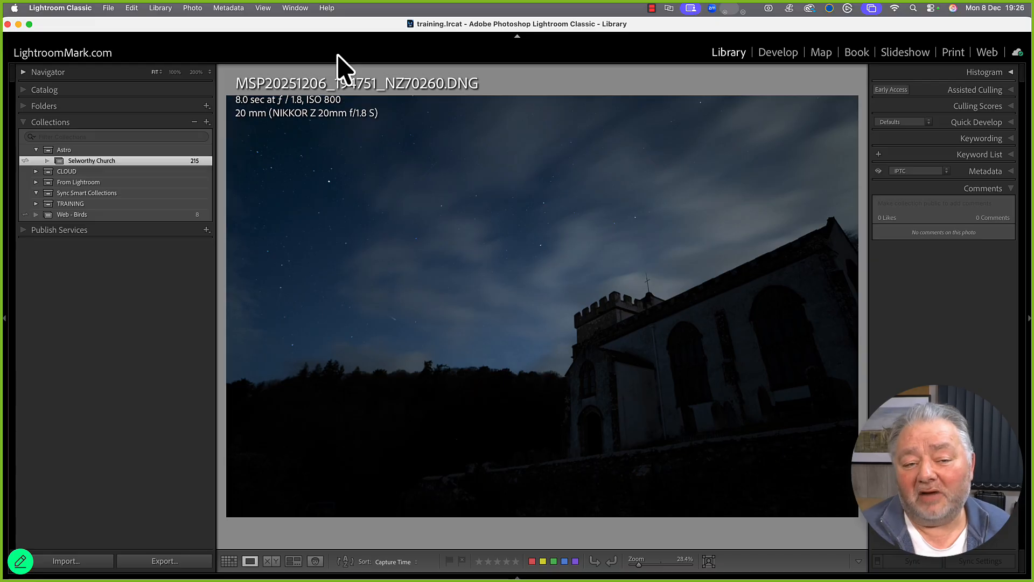
key("Right")
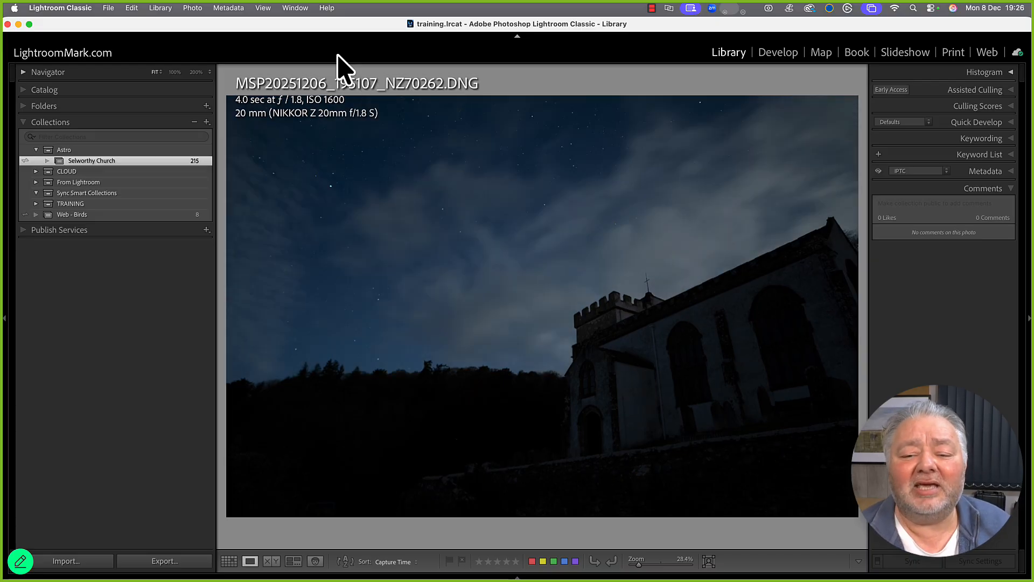
key("Left")
key("Right")
key("Left")
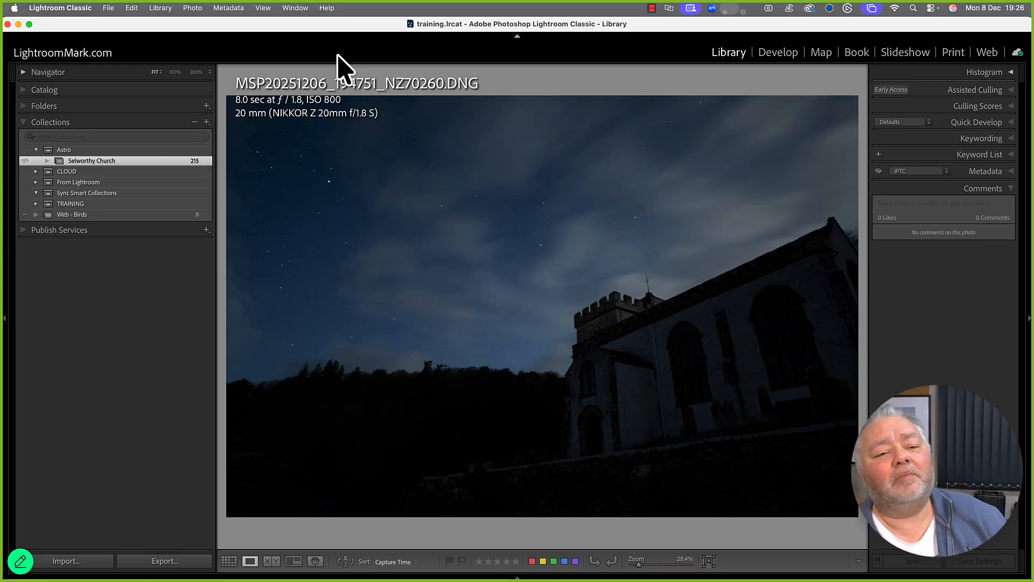
key("Right")
key("Left")
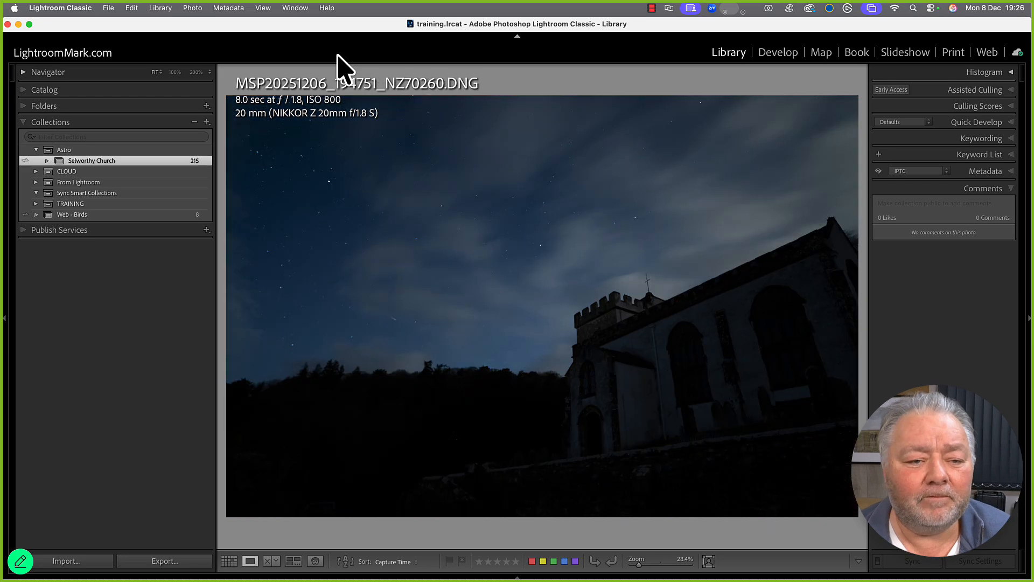
key("Right")
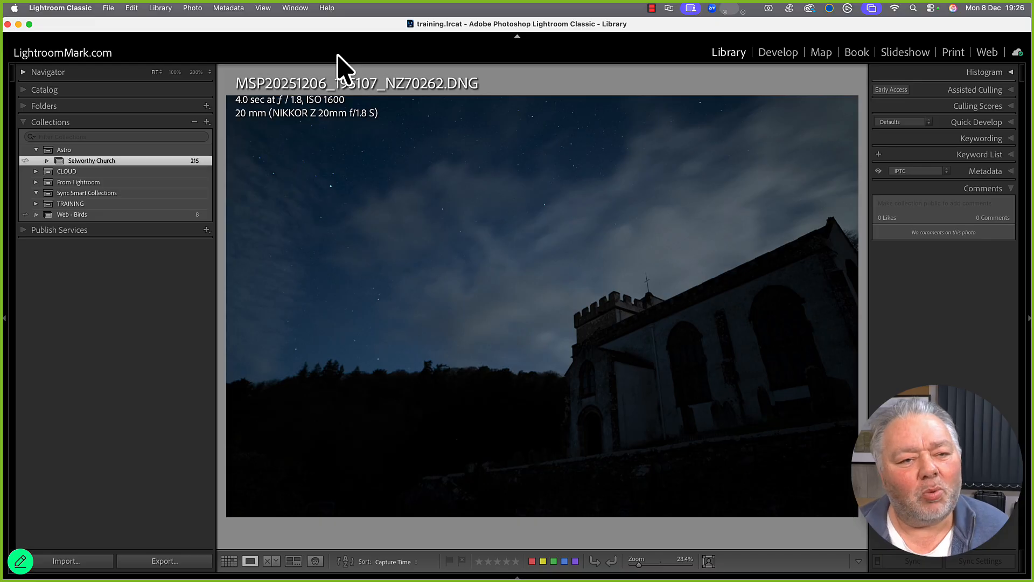
Look through the photos after NZ70262 one by one, up to NZ70020 in the recomposed church sequence.
key("Right")
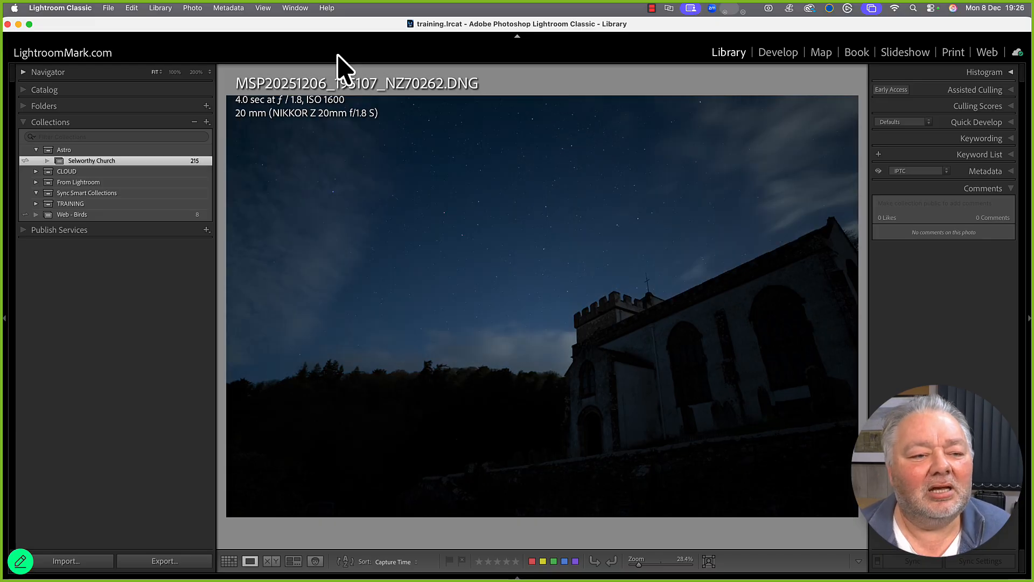
key("Right")
key("Right")
key("Right")
key("Right")
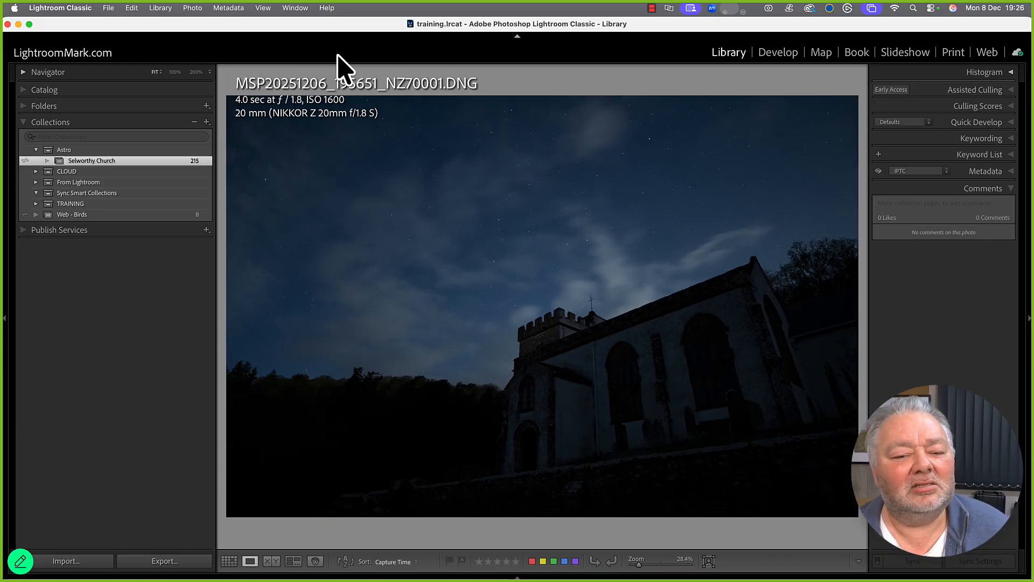
key("Right")
key("Right")
key("Right")
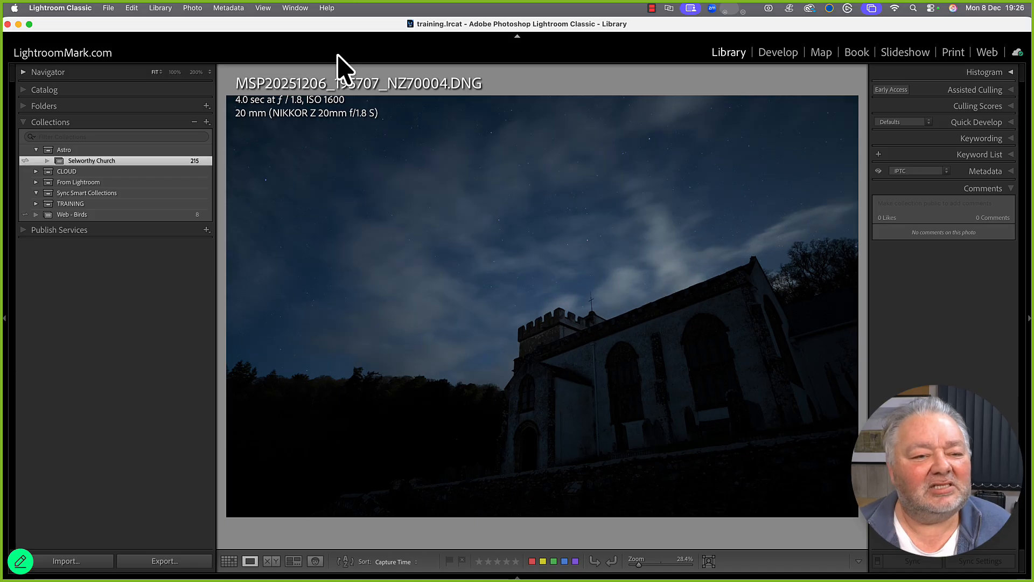
key("Right")
key("Right")
key("Right")
key("Right")
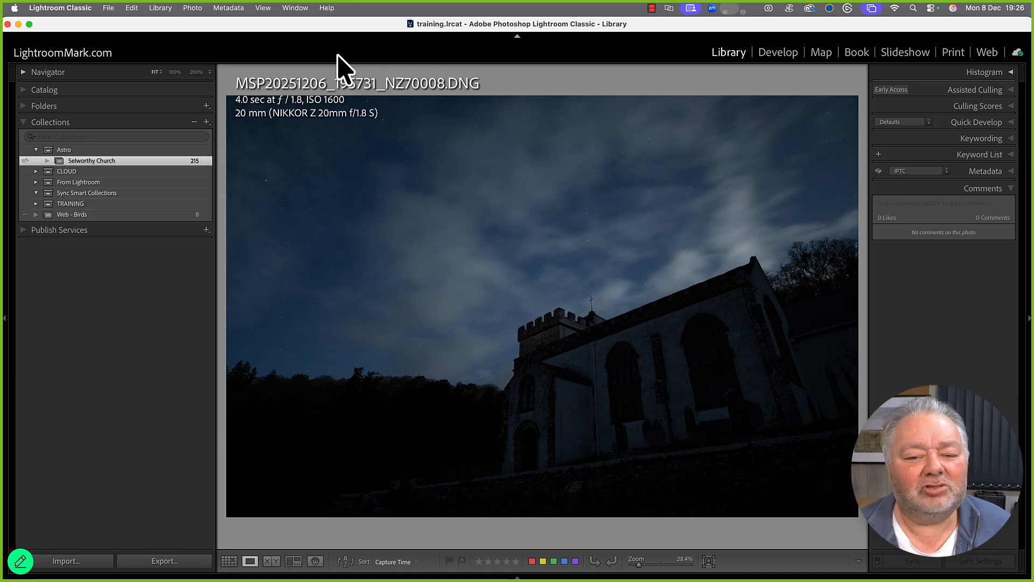
key("Right")
key("Right")
key("Right")
key("Right")
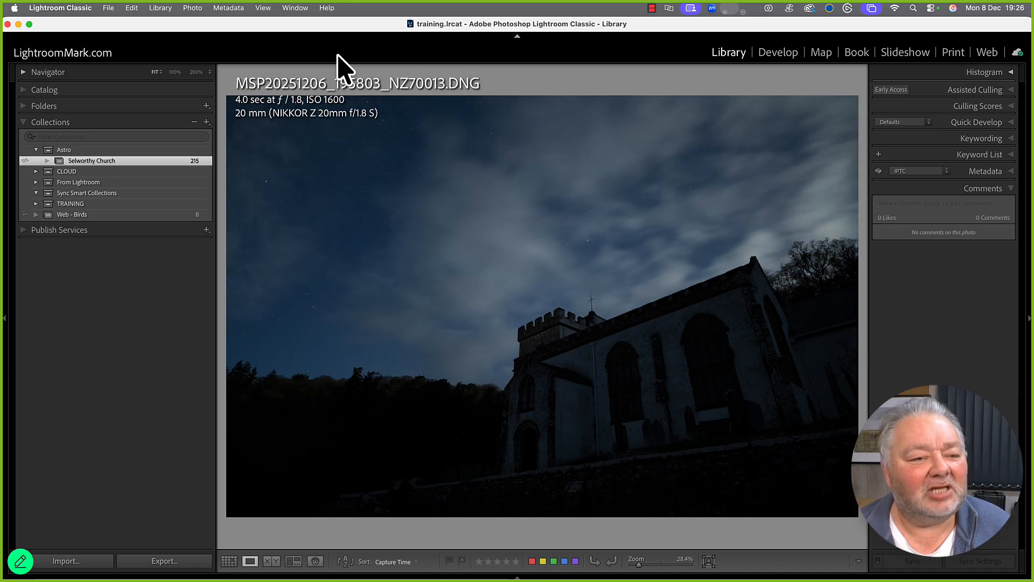
key("Right")
key("Right")
key("Right")
key("Right")
key("Right")
key("Right")
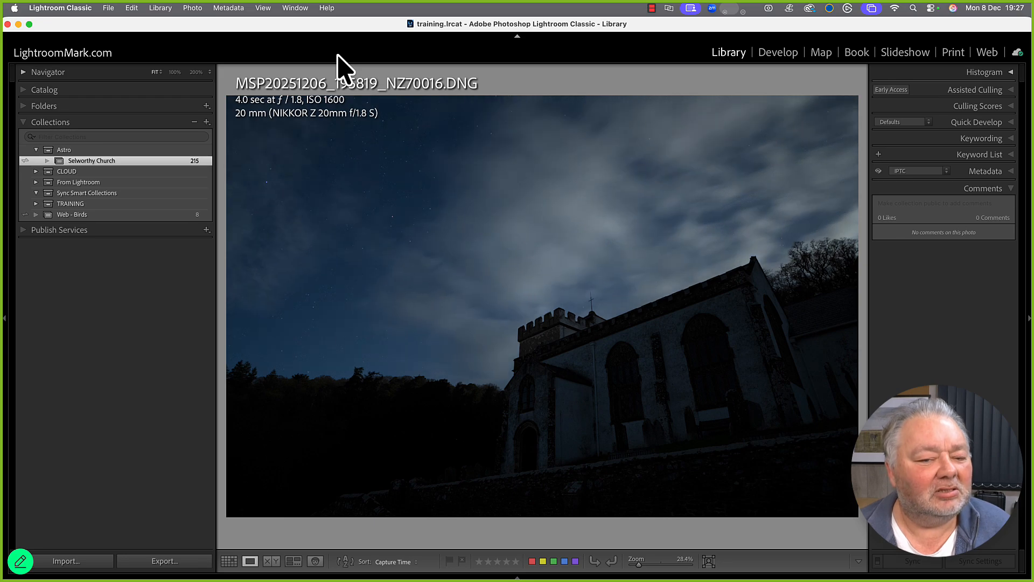
key("Right")
key("Right")
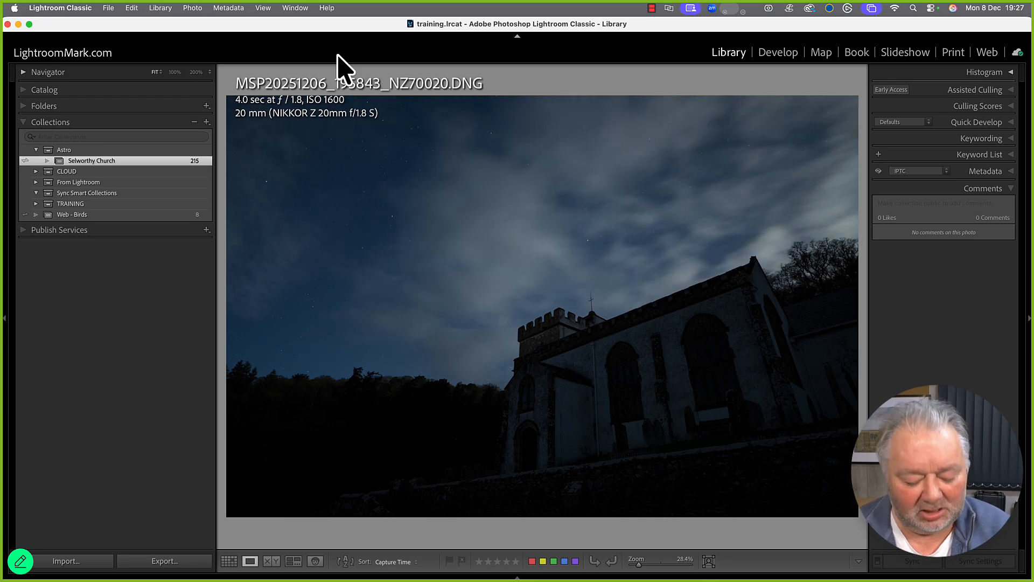
Return through the grid to photo NZ70008, reopen it in Loupe view and look back through the earlier frames to NZ70005.
key("g")
key("Up")
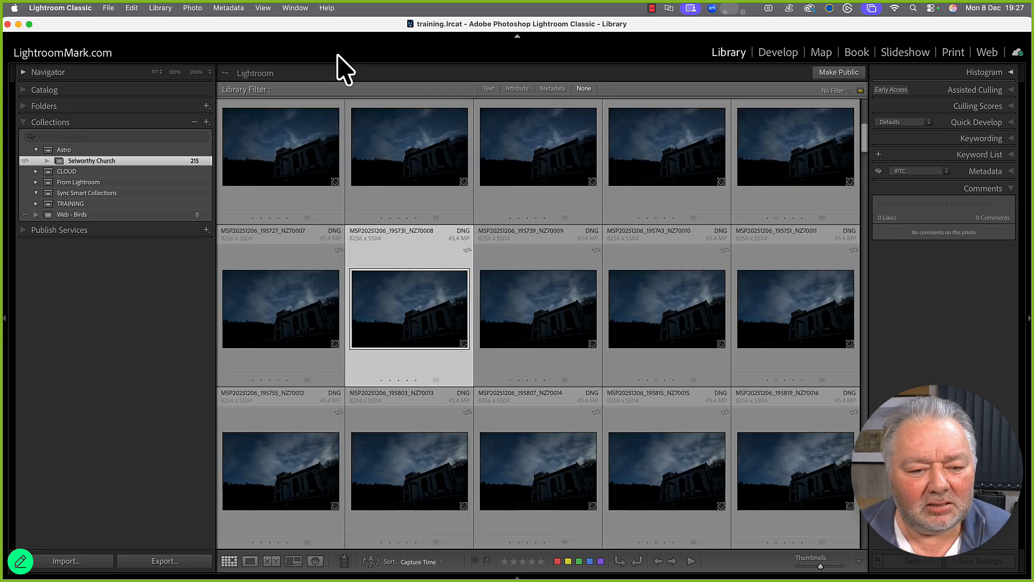
key("e")
key("Right")
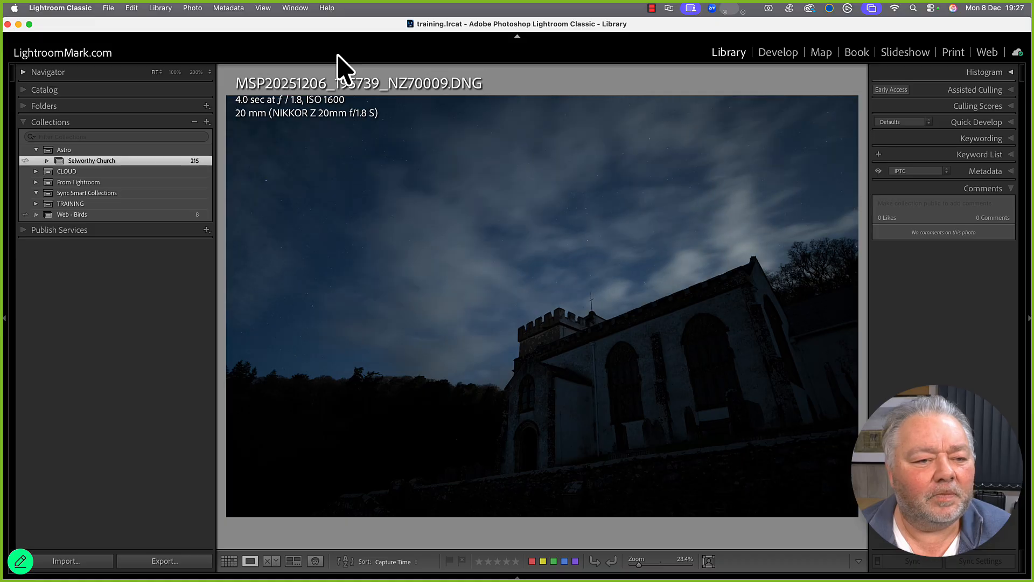
key("Left")
key("Left")
key("Left")
key("Left")
key("Left")
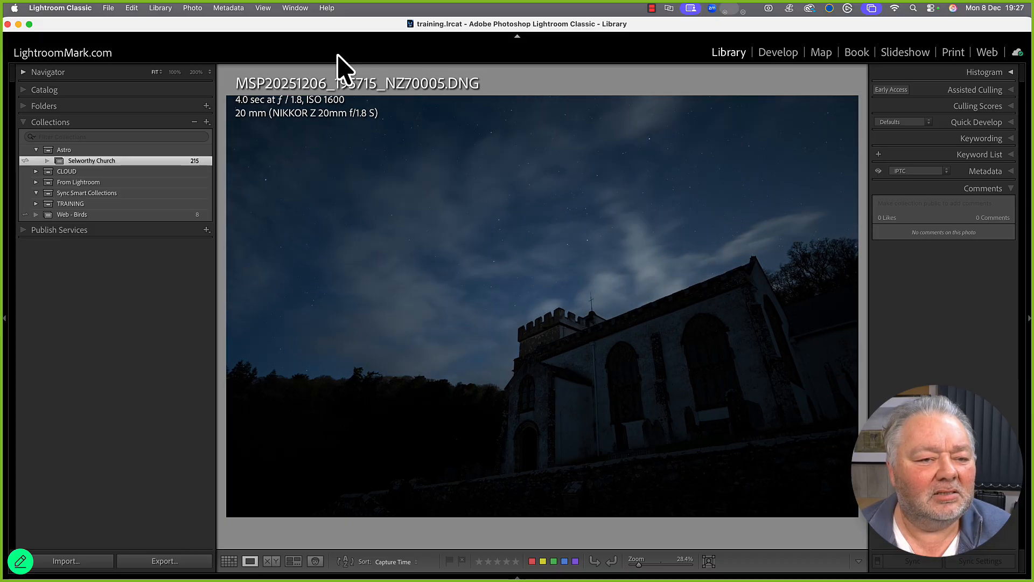
Look back through the frames before NZ70005 to NZ70263 and forward to NZ70001 to find where the recomposed church sequence starts.
key("Left")
key("Left")
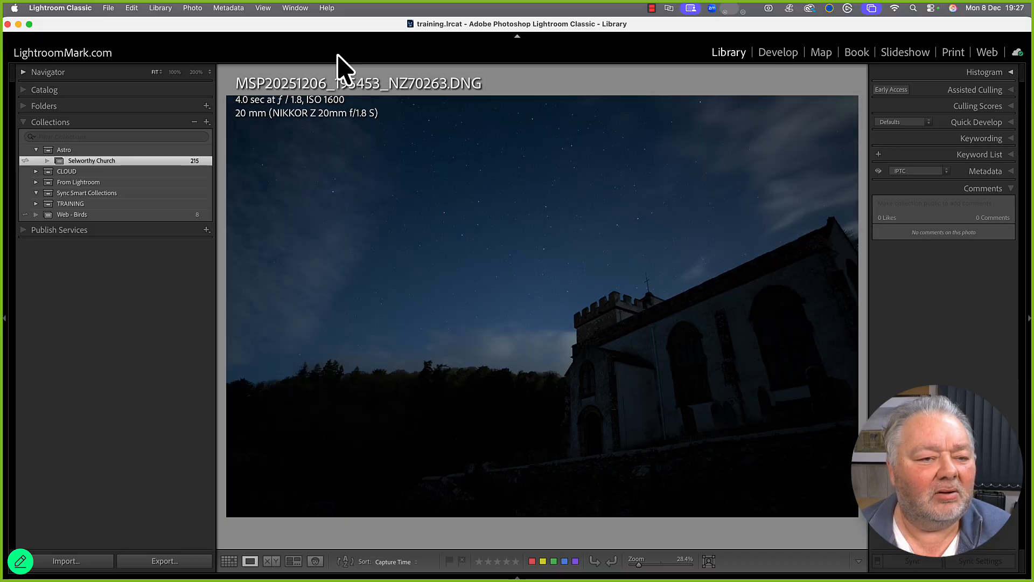
key("Right")
key("Right")
key("Right")
key("Right")
key("Right")
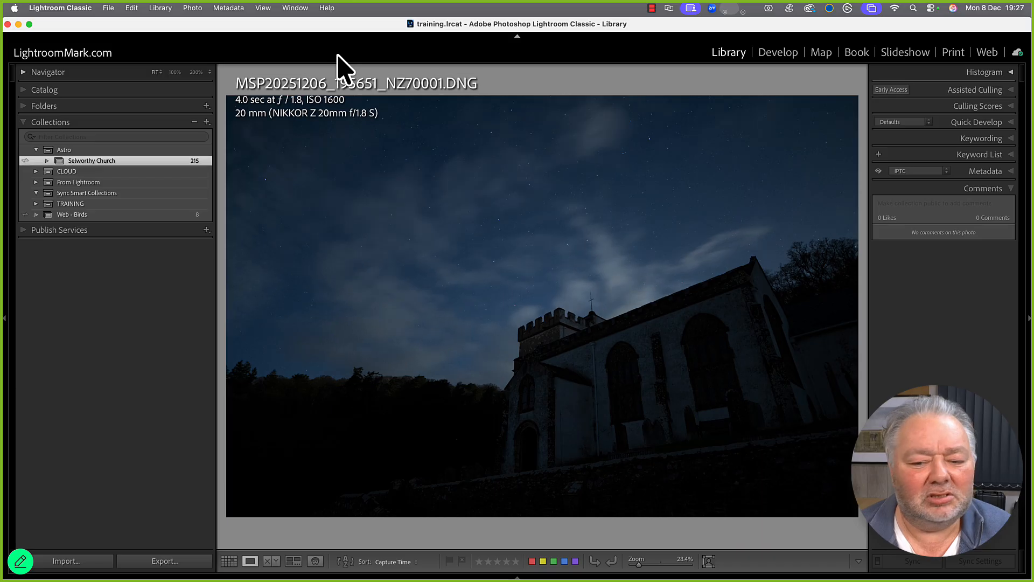
key("Left")
key("Right")
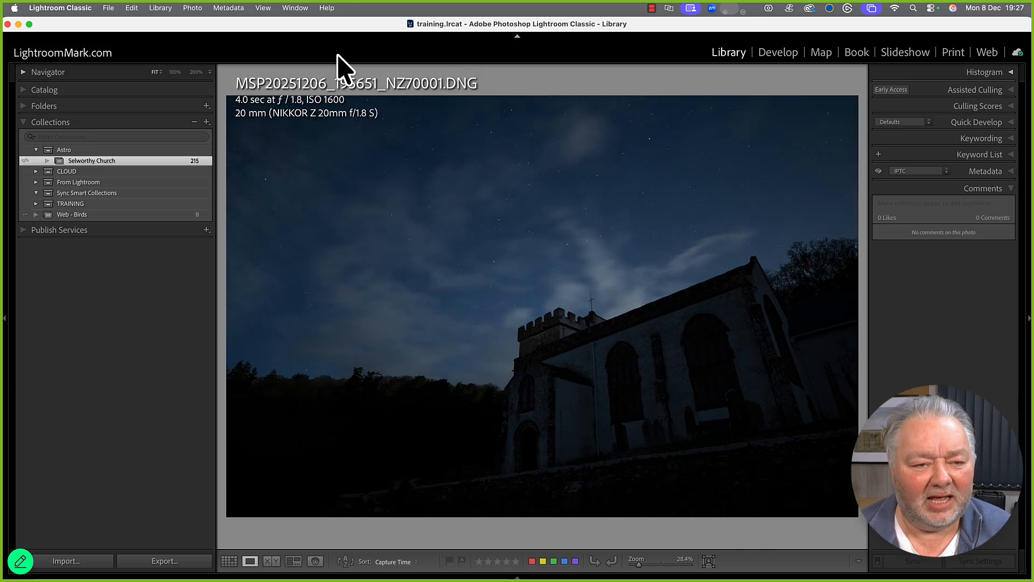
Flag the whole church sequence from NZ70001 to NZ70200 as picks in the grid and check the flags through to its last frame.
key("g")
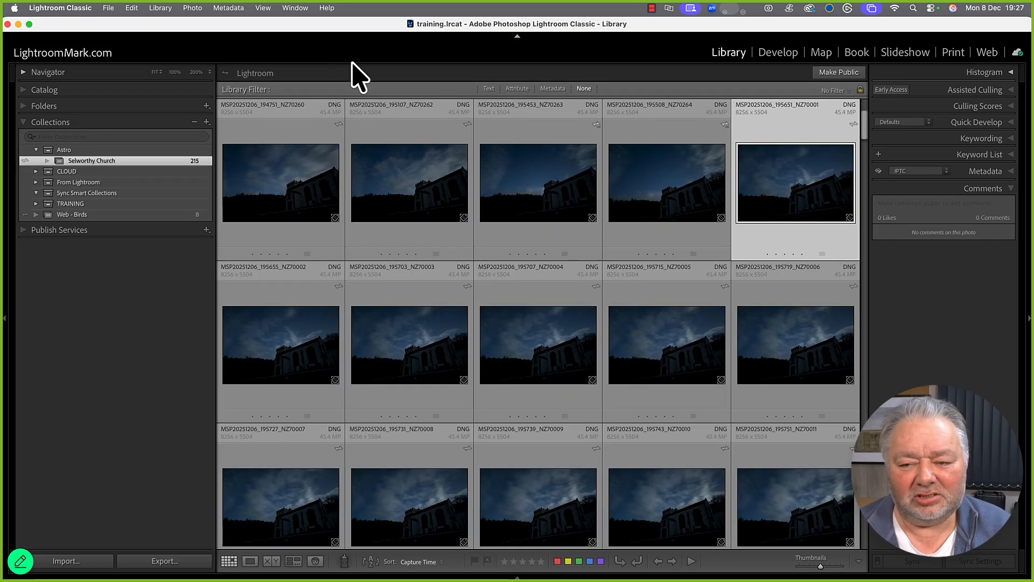
scroll(547, 221, "down", 15)
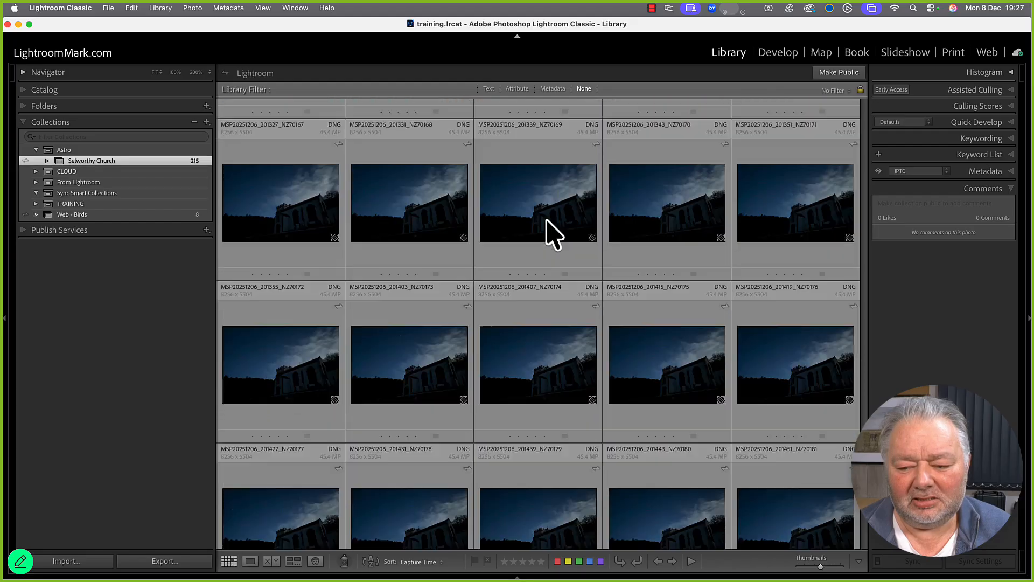
scroll(709, 363, "up", 2)
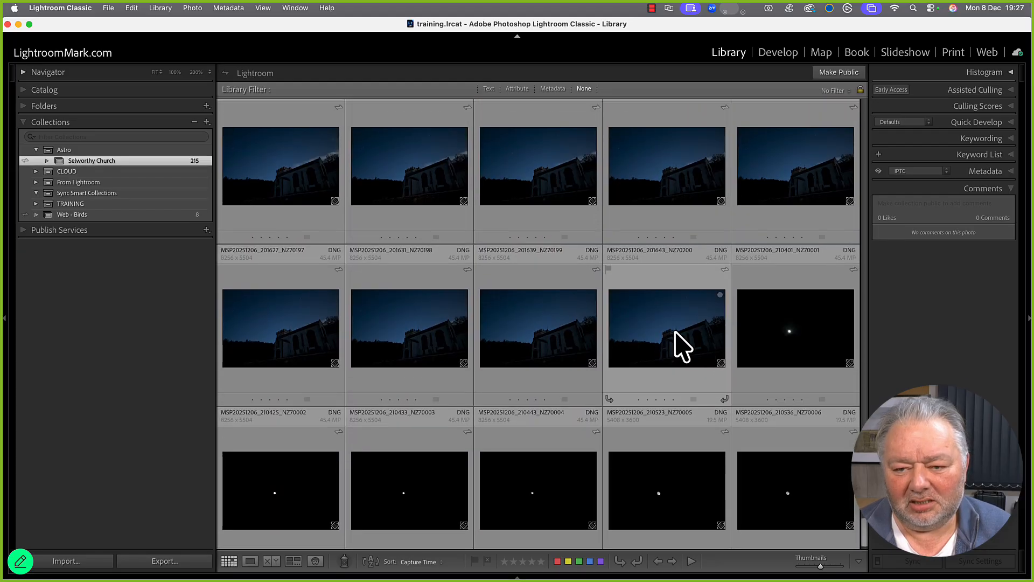
scroll(682, 344, "up", 2)
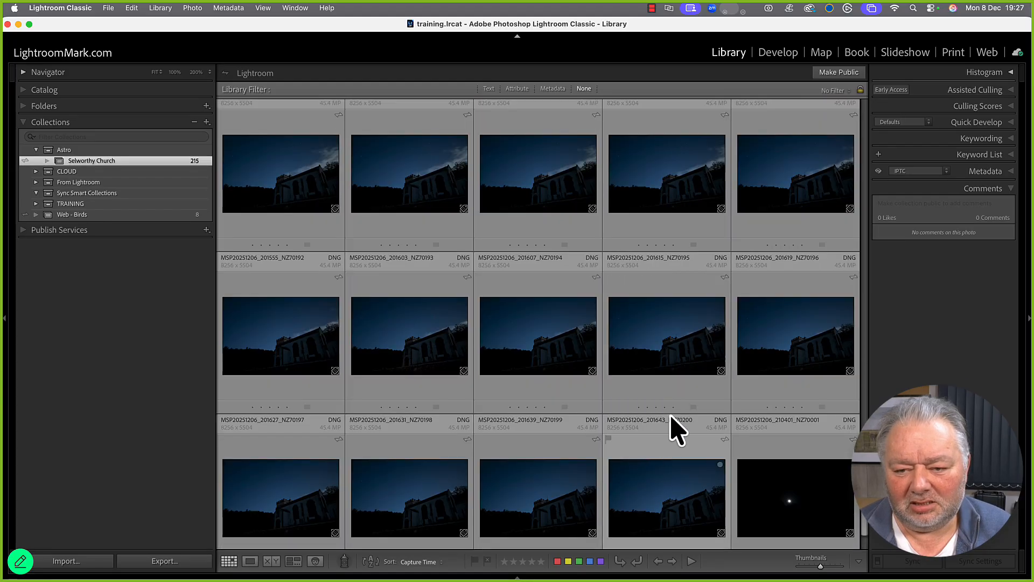
key("super+a")
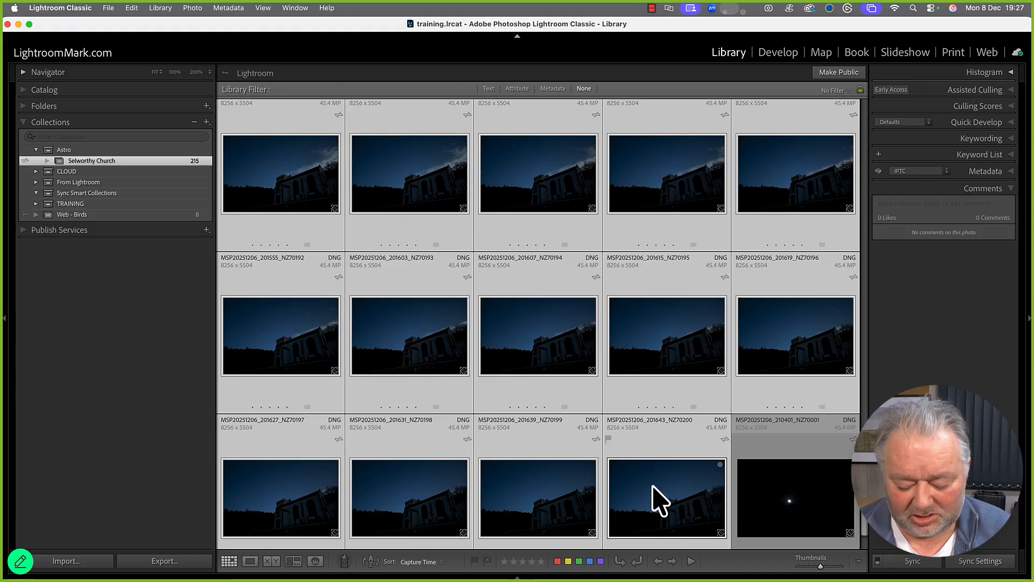
key("p")
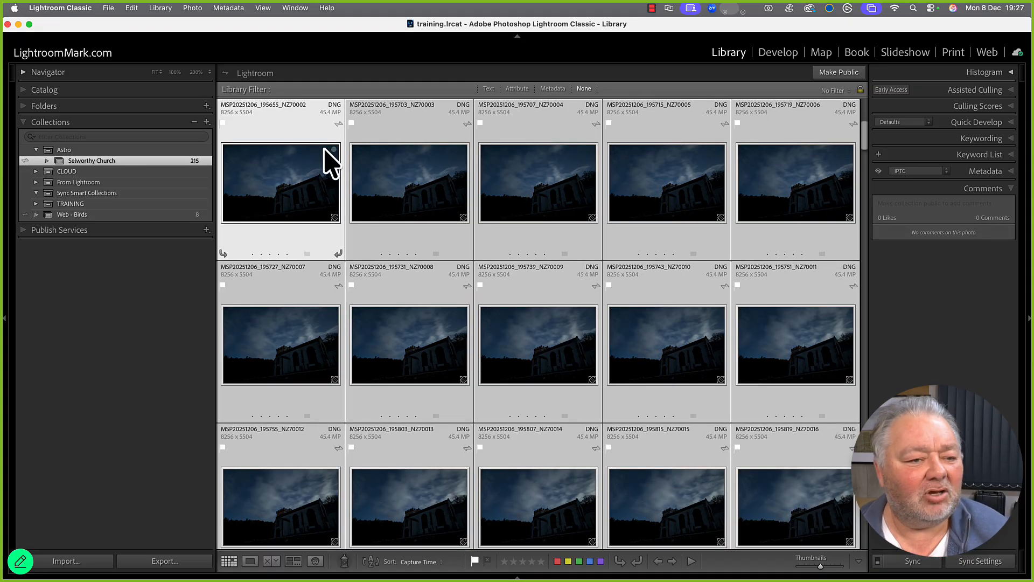
scroll(454, 253, "down", 7)
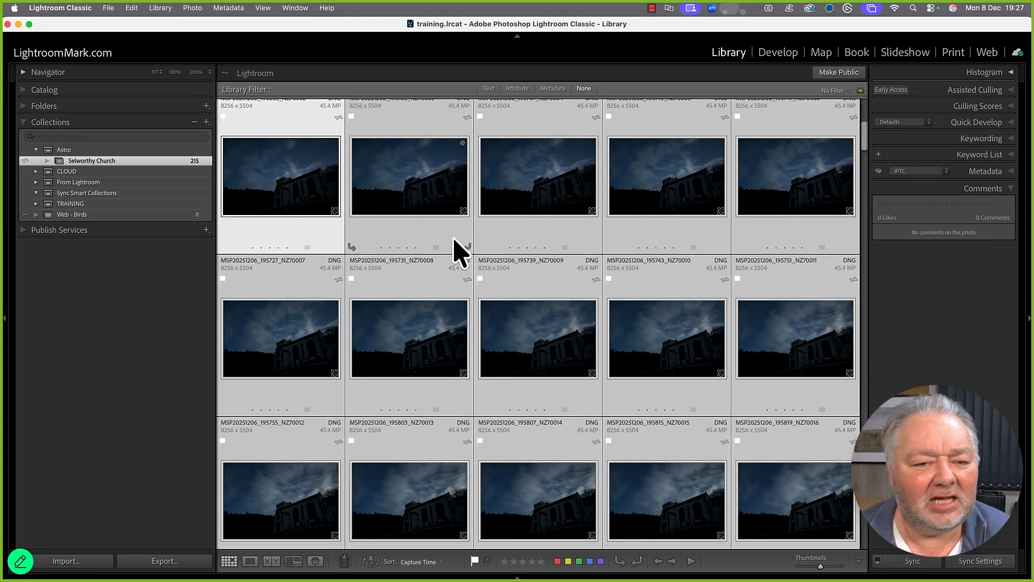
scroll(455, 253, "down", 20)
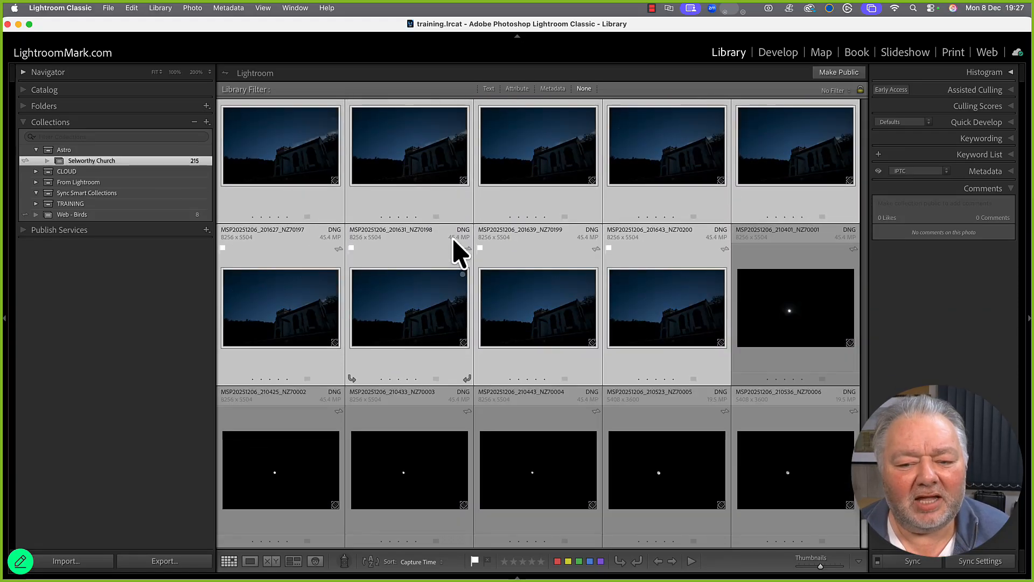
scroll(454, 253, "up", 10)
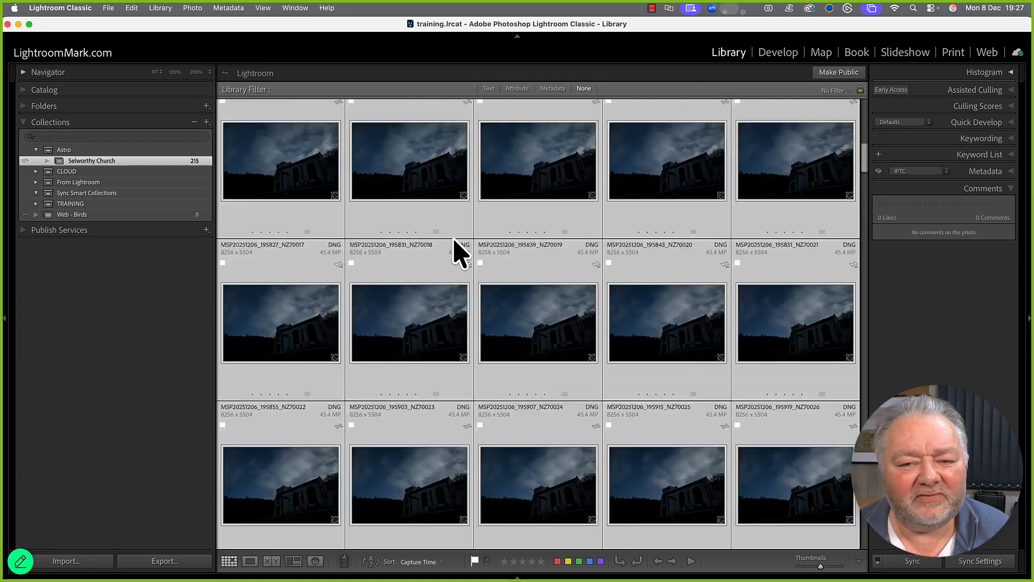
Flag the two portrait-format sky photos NZ70255 and NZ70256 at the start of the collection as rejected.
scroll(458, 253, "up", 5)
left_click(543, 191)
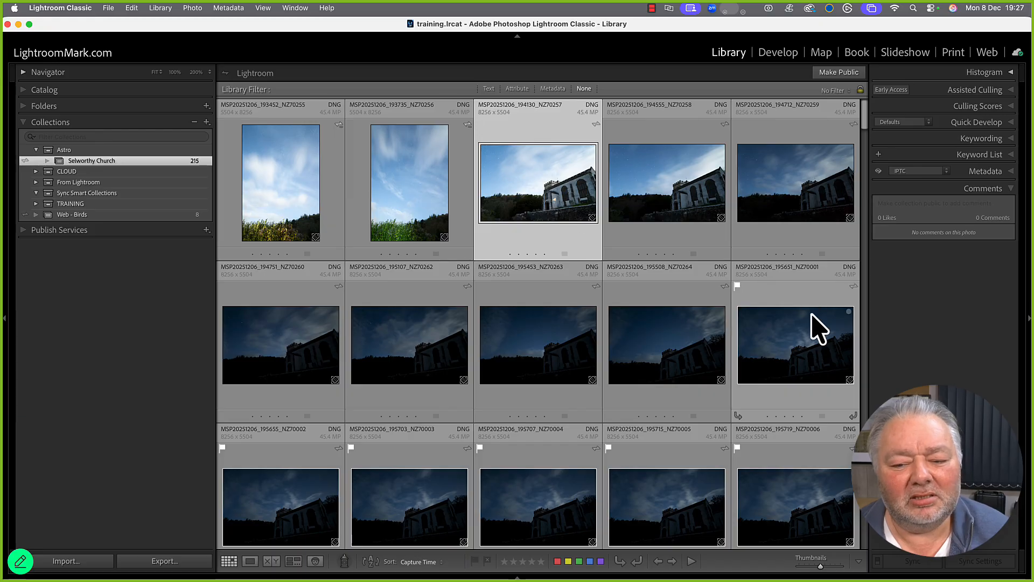
left_click(661, 347, "shift")
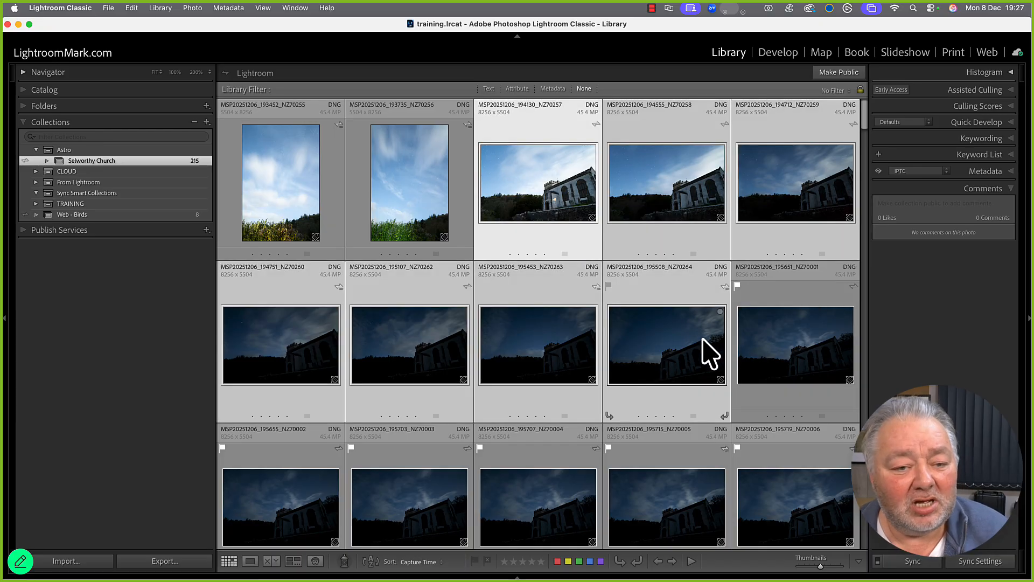
left_click(288, 196)
left_click(422, 218, "shift")
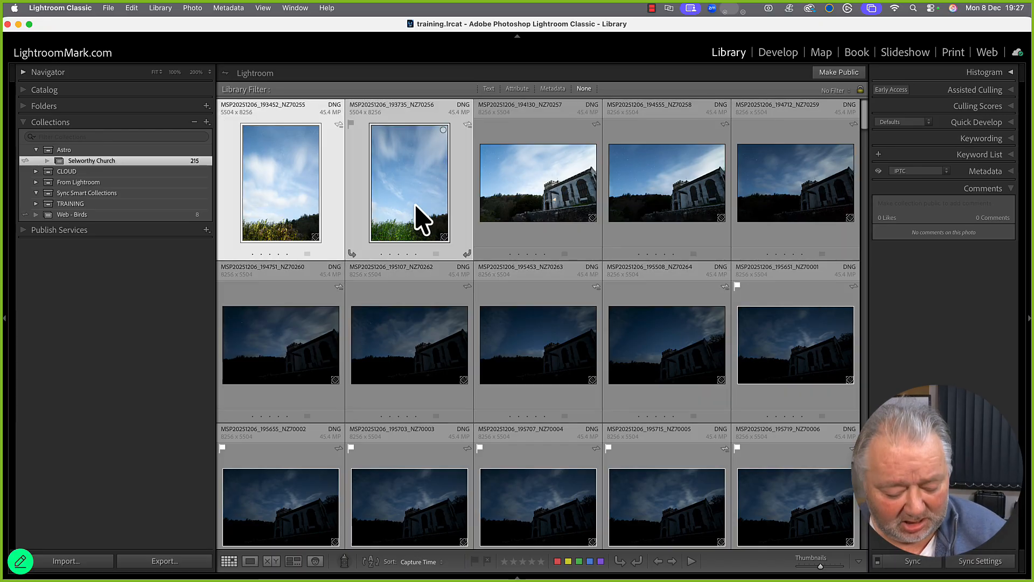
key("x")
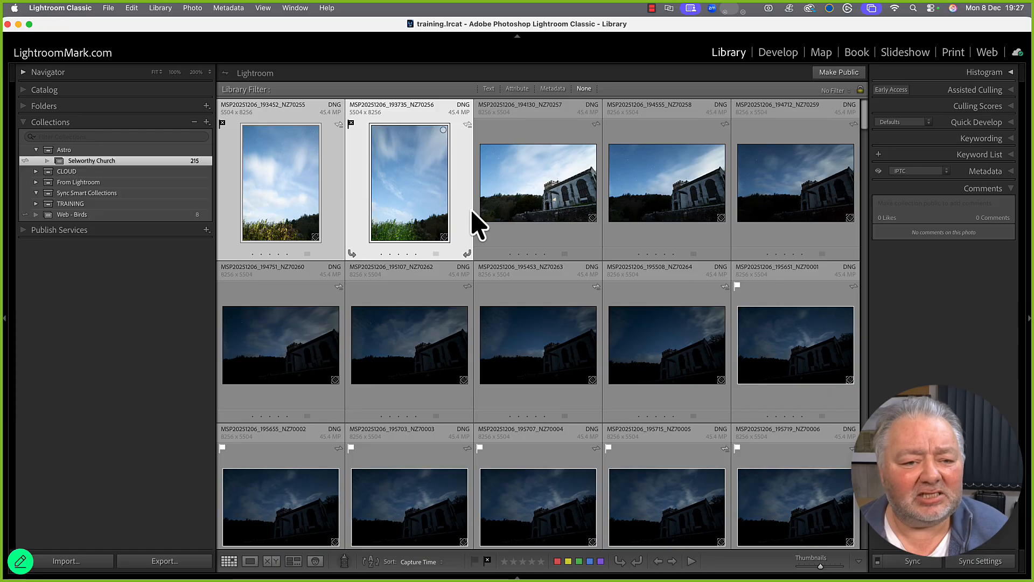
Turn on Auto Advance for flagging, with photo NZ70257 selected as the starting point.
key("Caps_Lock")
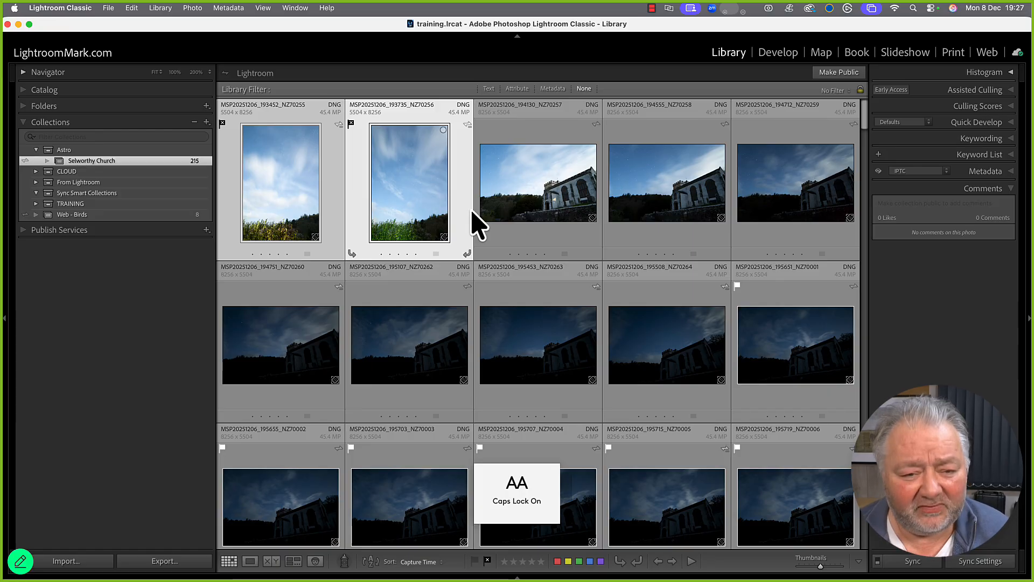
left_click(538, 218)
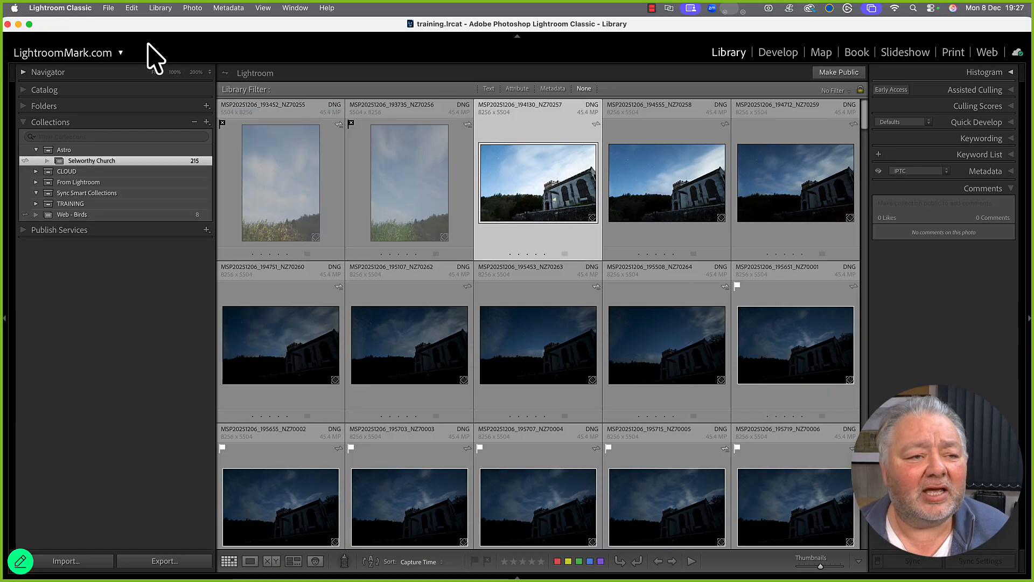
left_click(193, 8)
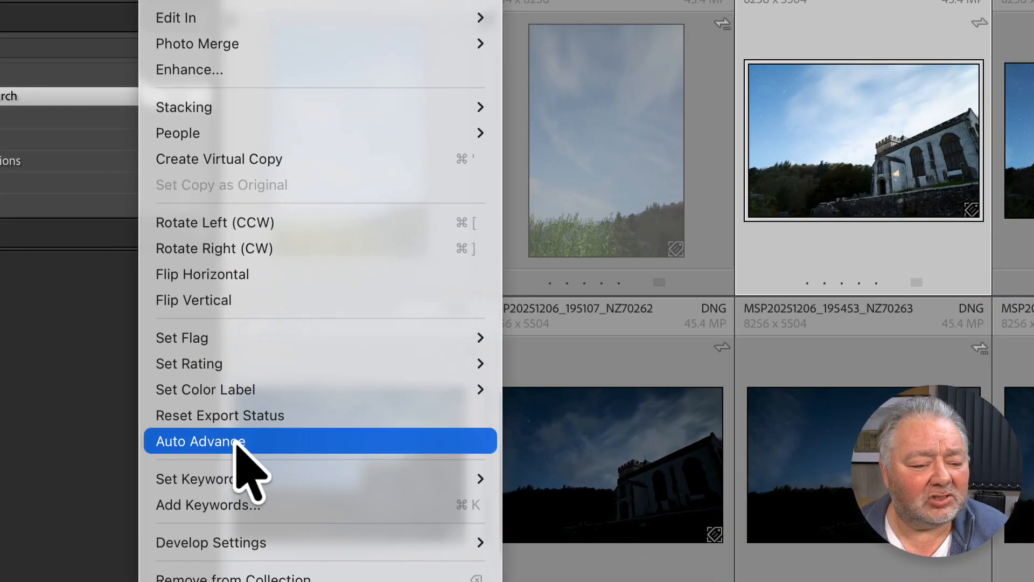
left_click(235, 434)
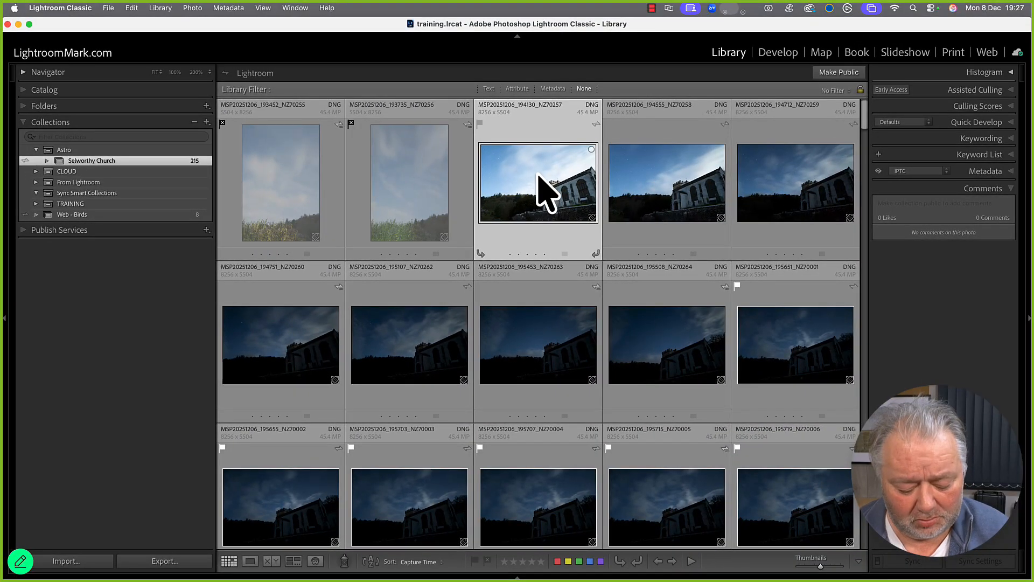
In Loupe view, flag NZ70257 and NZ70260 as picks and NZ70258 and NZ70259 as rejected, and return to the grid.
double_click(831, 171)
key("p")
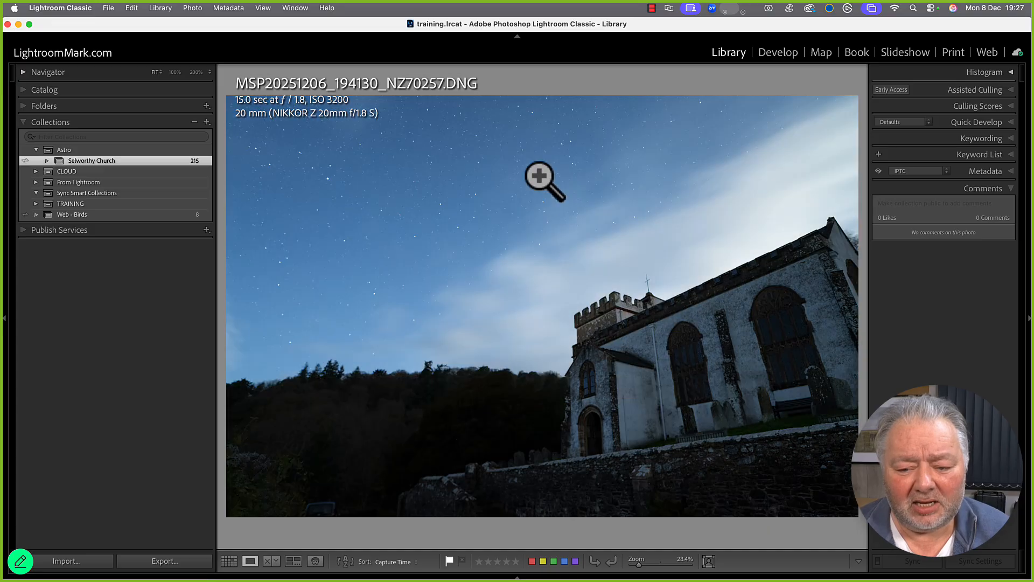
key("x")
key("p")
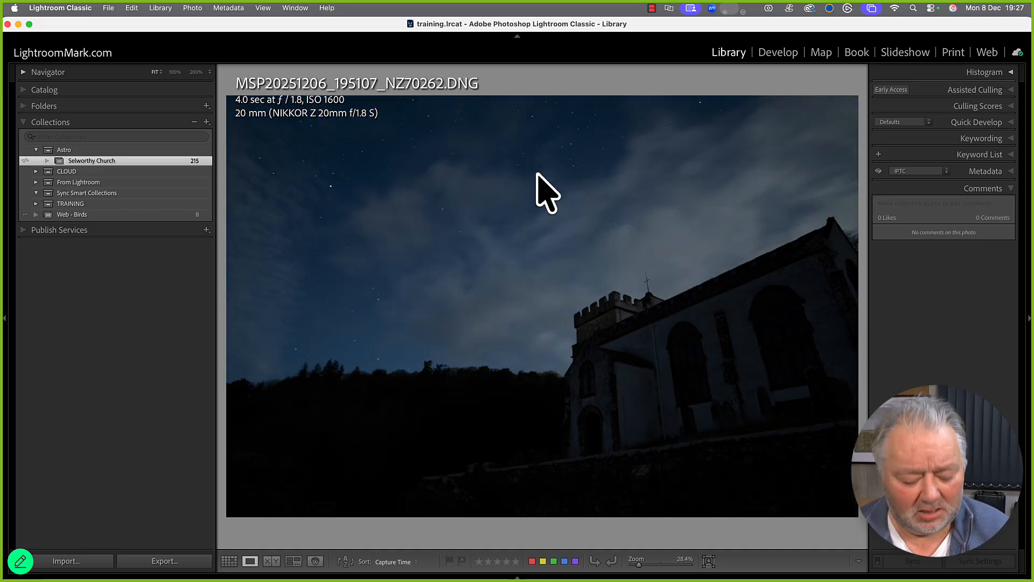
key("g")
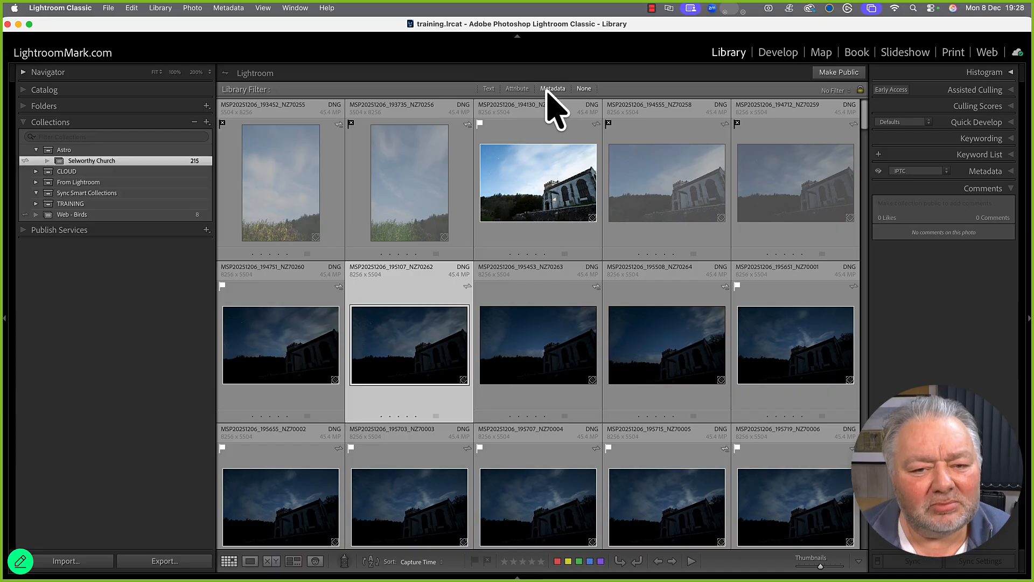
Filter the collection by attribute to unflagged photos only, with the comments filter cleared.
left_click(518, 88)
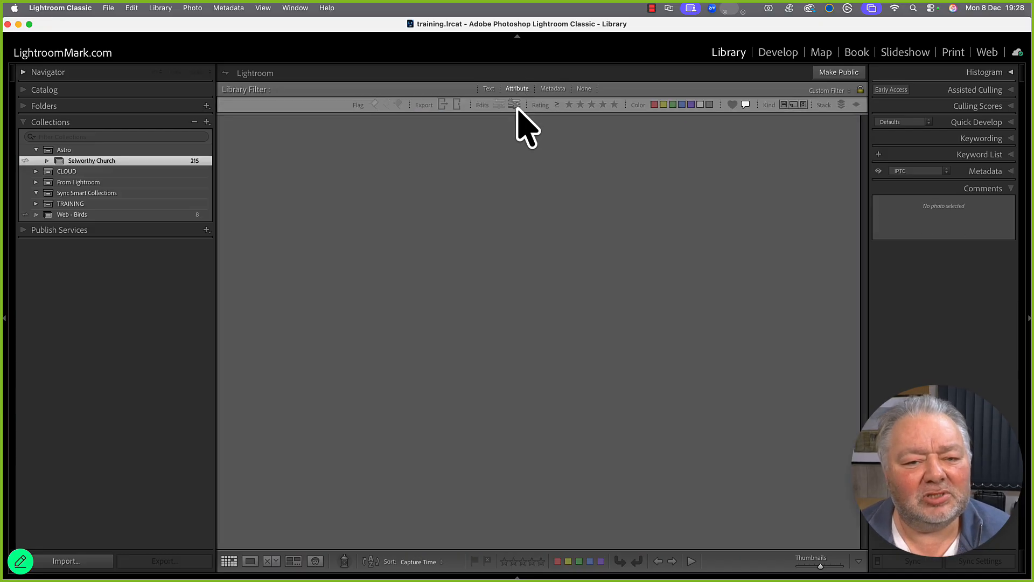
left_click(746, 105)
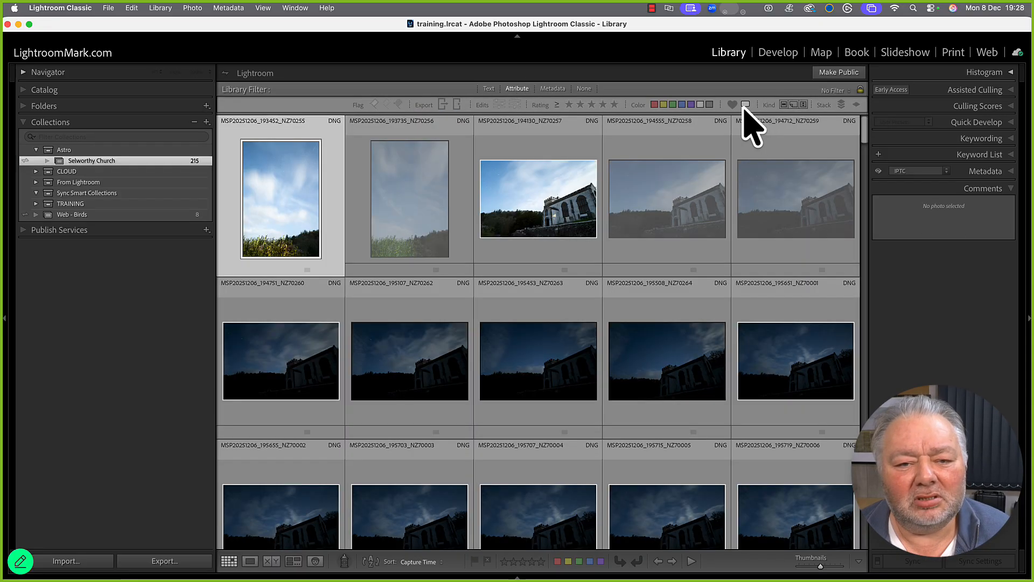
left_click(387, 104)
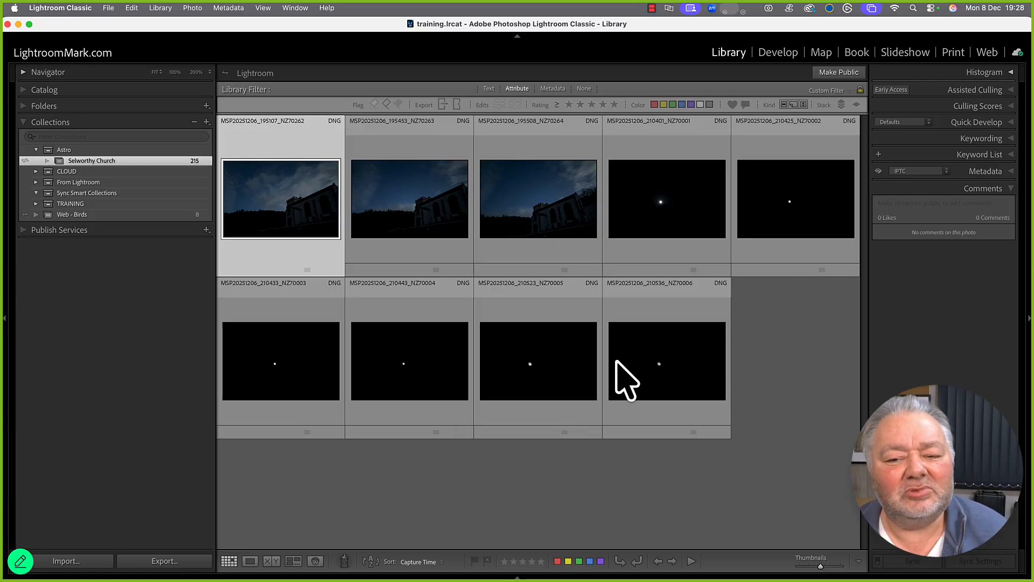
Look over the remaining unflagged church and point-of-light photos, and turn the library filter off.
key("Right")
key("Right")
key("Right")
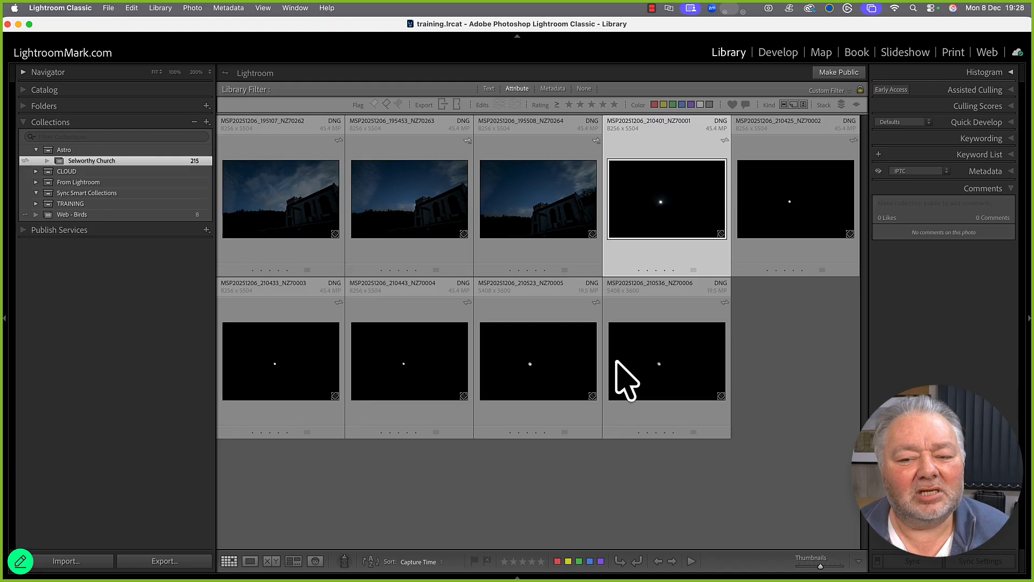
key("Left")
key("Left")
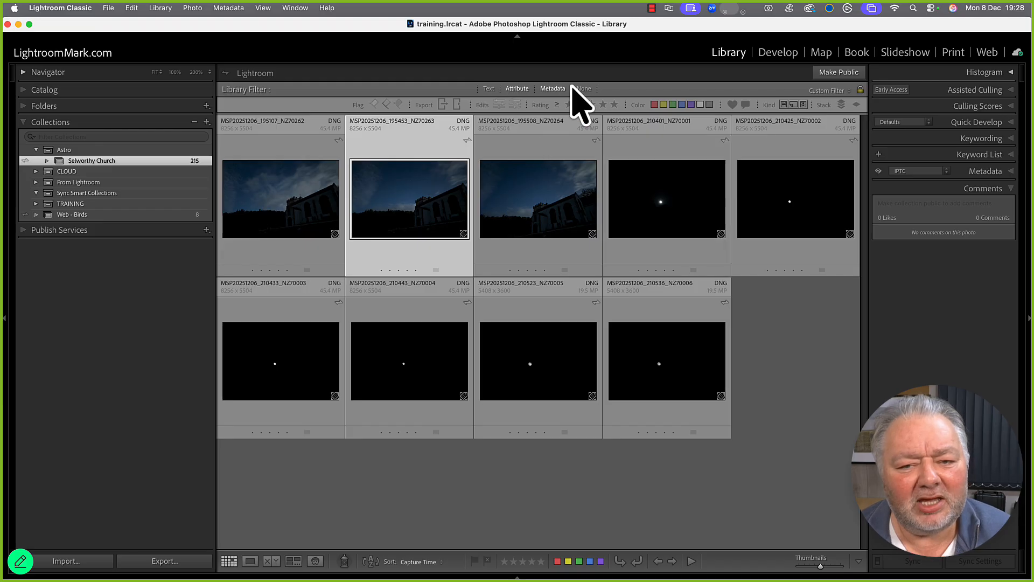
left_click(585, 89)
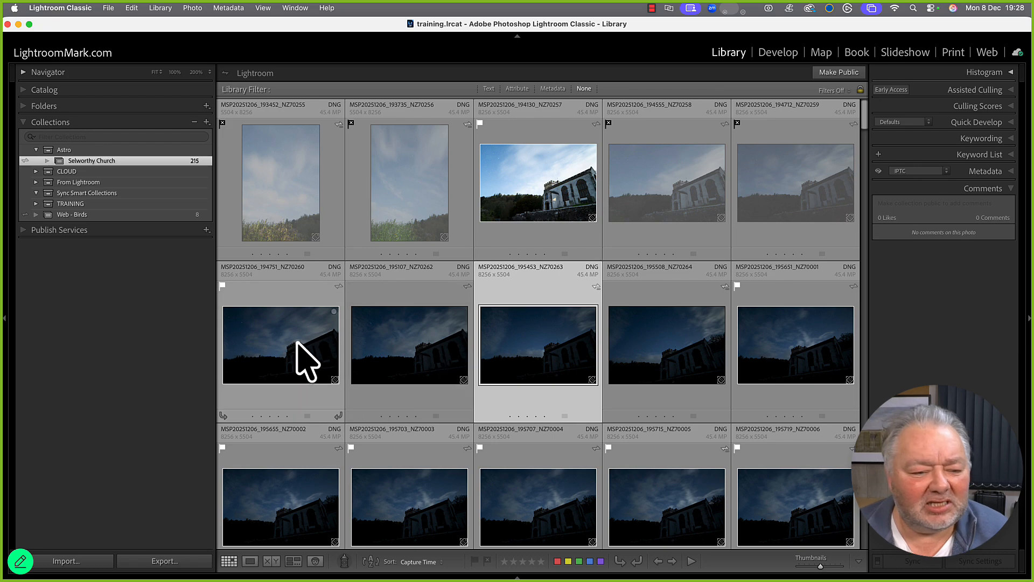
Give the four church test shots from NZ70260 to NZ70264 a red colour label.
left_click(307, 361)
left_click(554, 358, "shift")
left_click(678, 360, "shift")
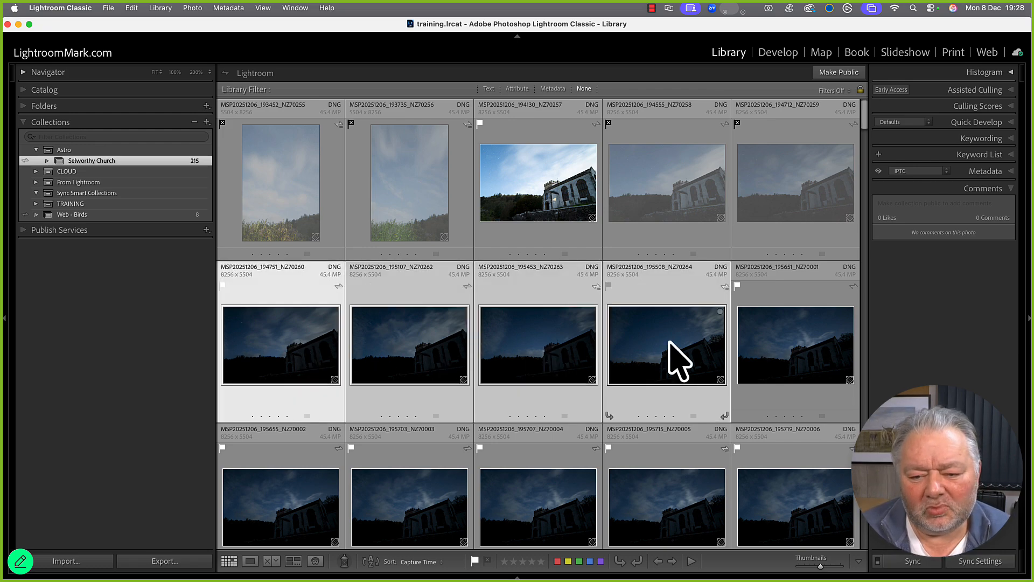
key("6")
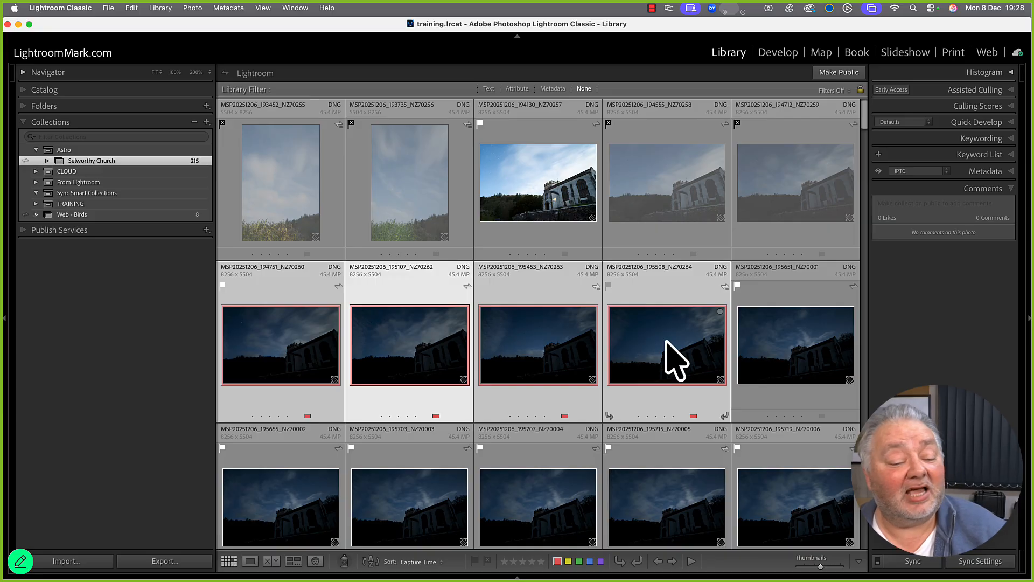
left_click(762, 361)
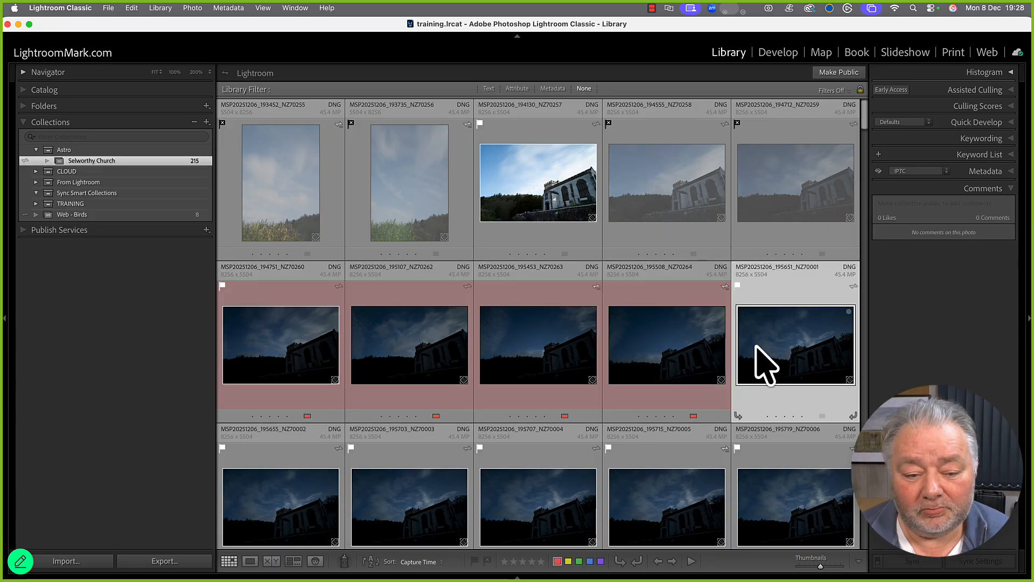
Open photo NZ70260 in the Develop module and raise its Whites to +61.
double_click(284, 351)
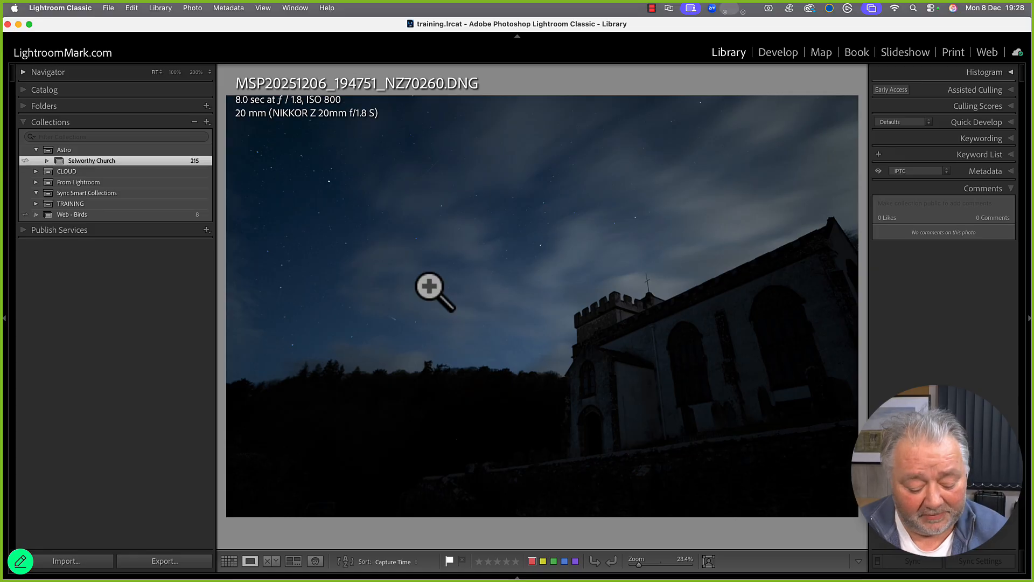
key("d")
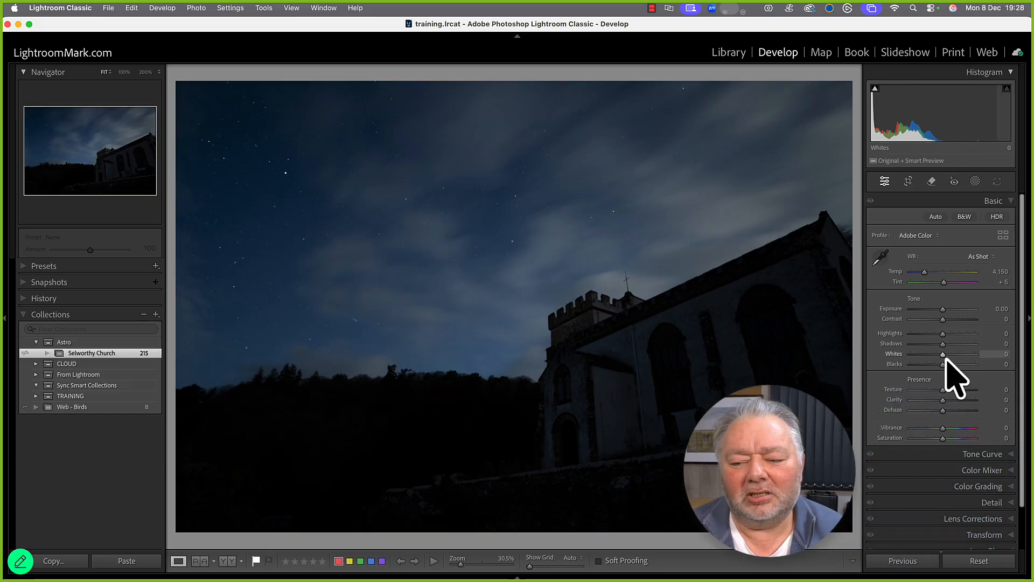
left_click_drag(943, 354, 963, 356)
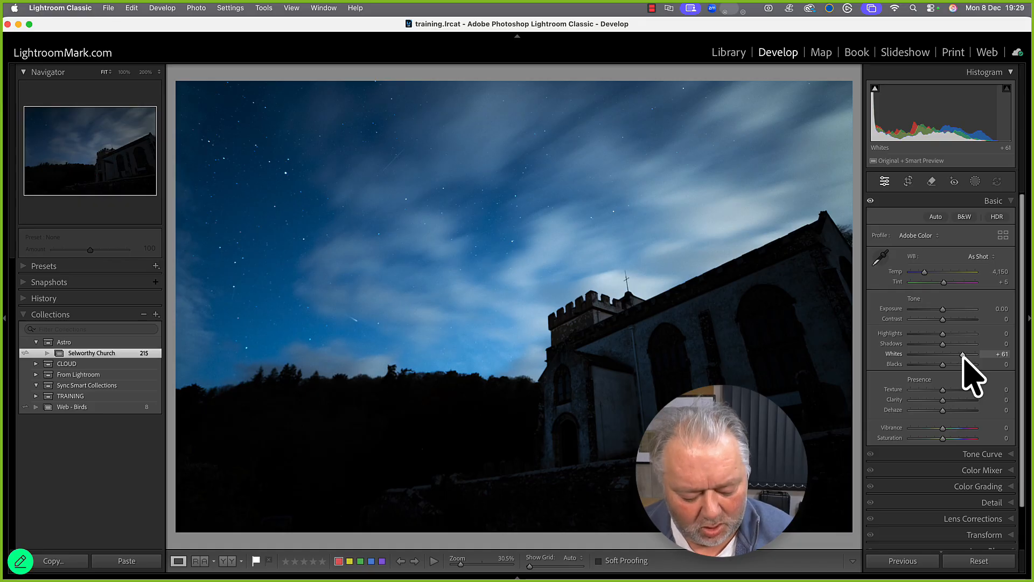
Raise the Whites of photo NZ70260 to +68 and the Blacks to +100, checking the clipping overlay.
left_click_drag(964, 357, 967, 357)
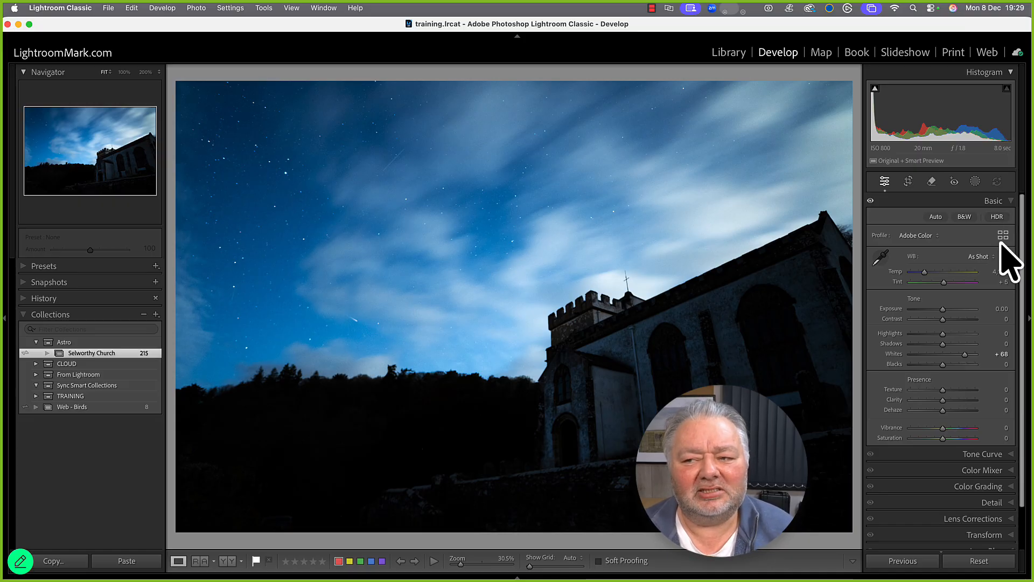
key("j")
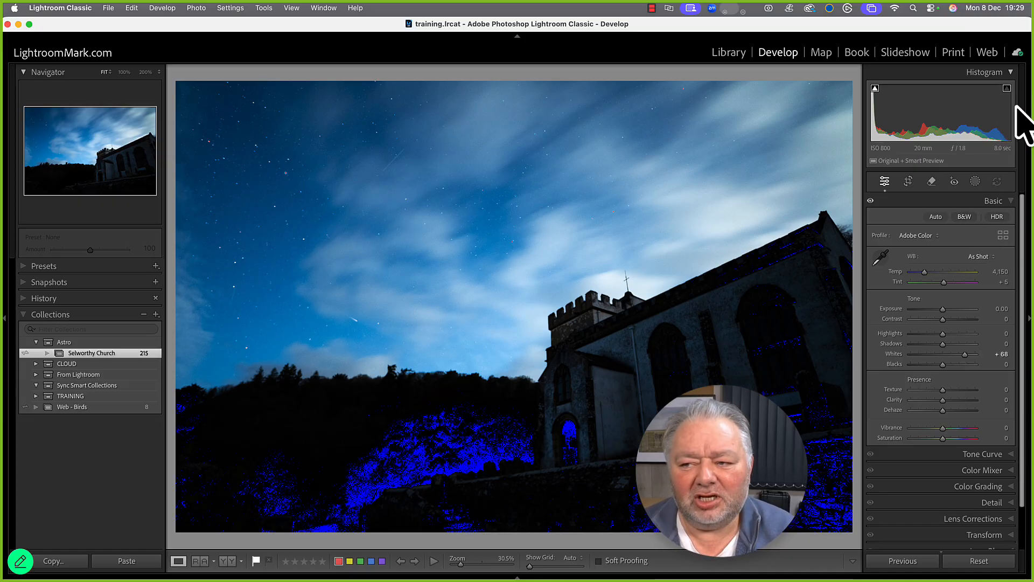
key("j")
key("j")
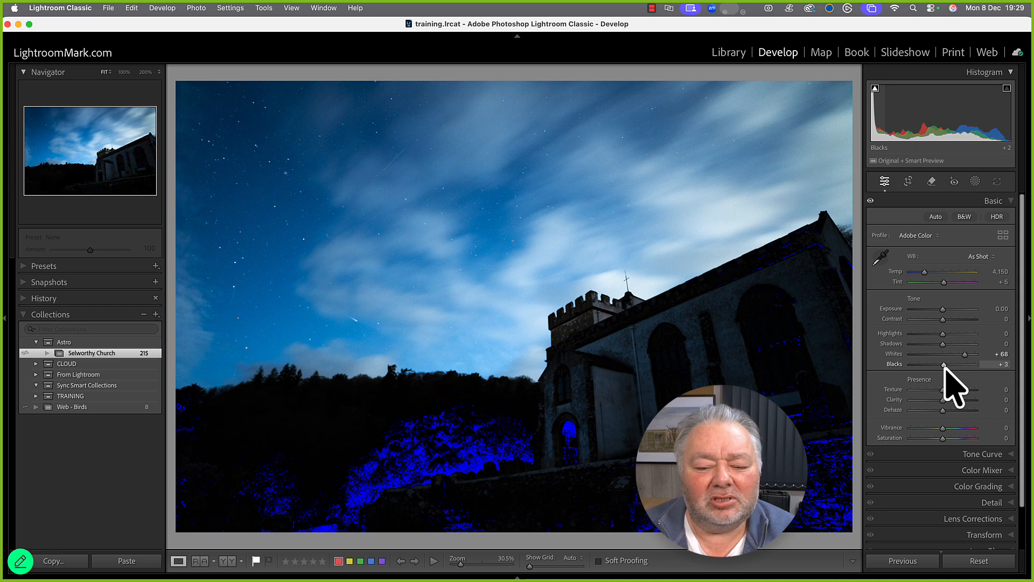
left_click_drag(945, 370, 981, 371)
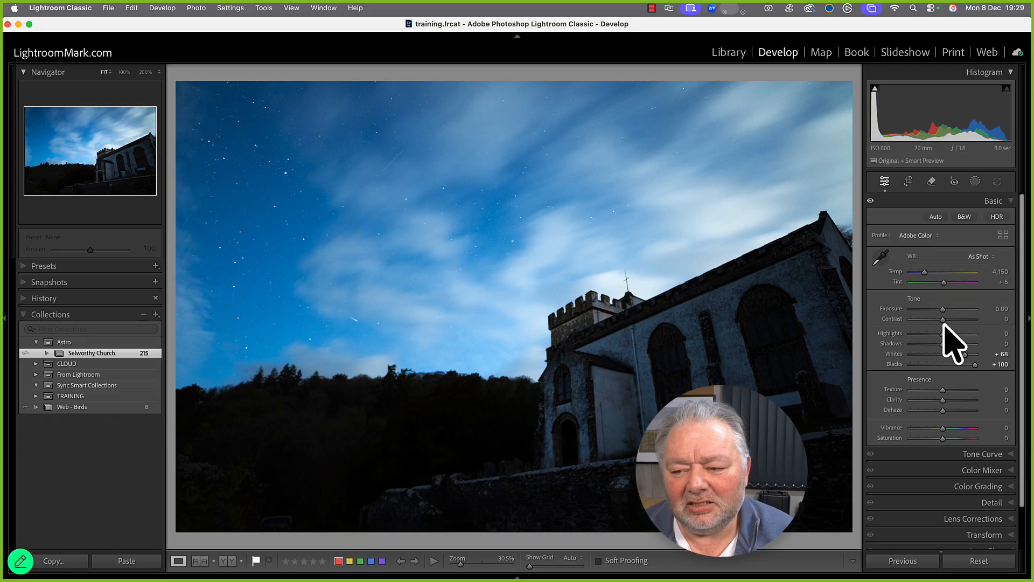
Refine the photo's tone to Exposure +0.80, Highlights -15, Shadows +53, Whites +64 and Blacks +81.
left_click_drag(944, 311, 949, 312)
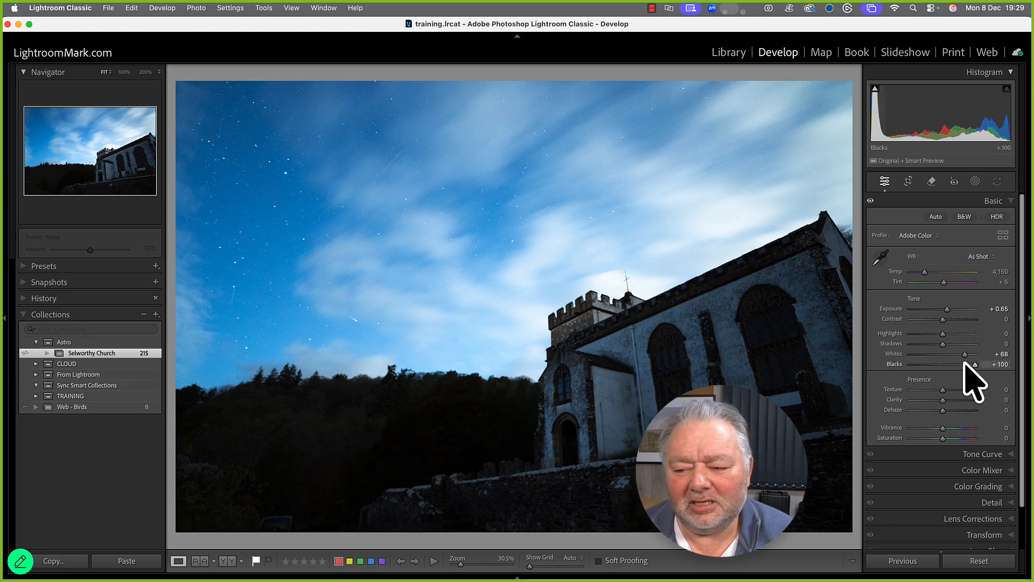
left_click_drag(965, 354, 970, 372)
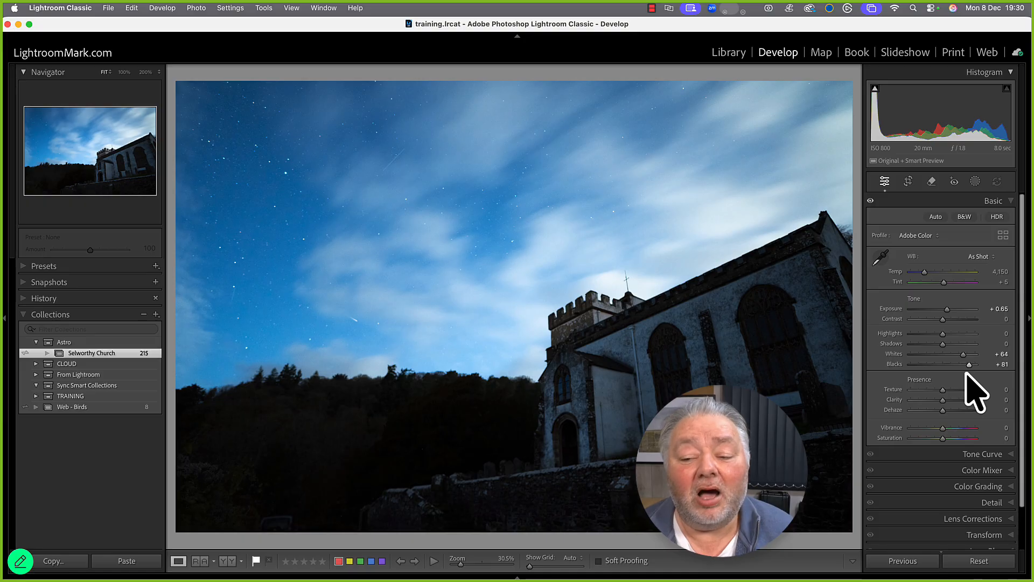
mouse_move(943, 347)
left_mouse_down()
mouse_move(961, 345)
mouse_move(938, 335)
mouse_move(960, 347)
left_mouse_up()
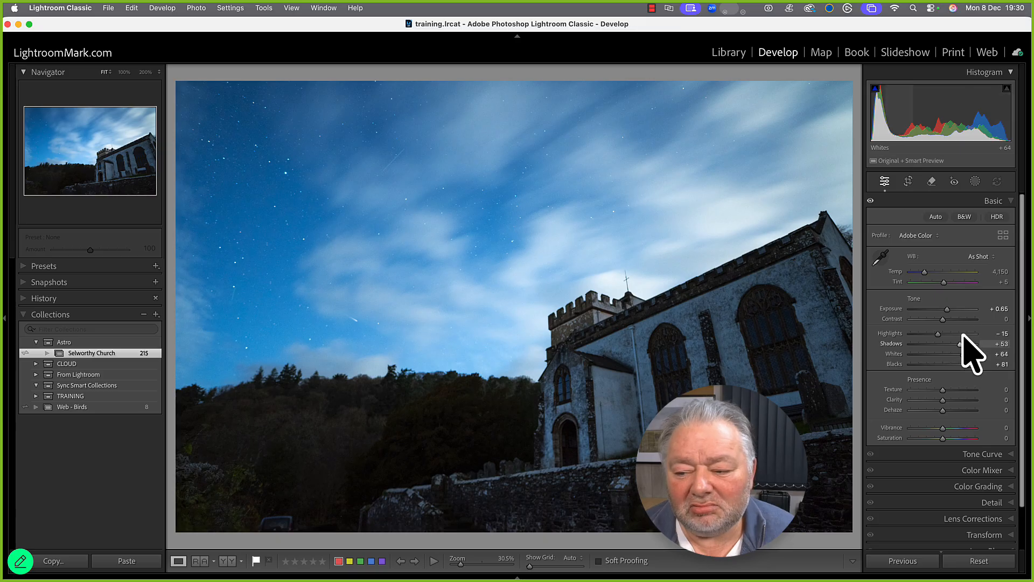
left_click_drag(947, 310, 948, 310)
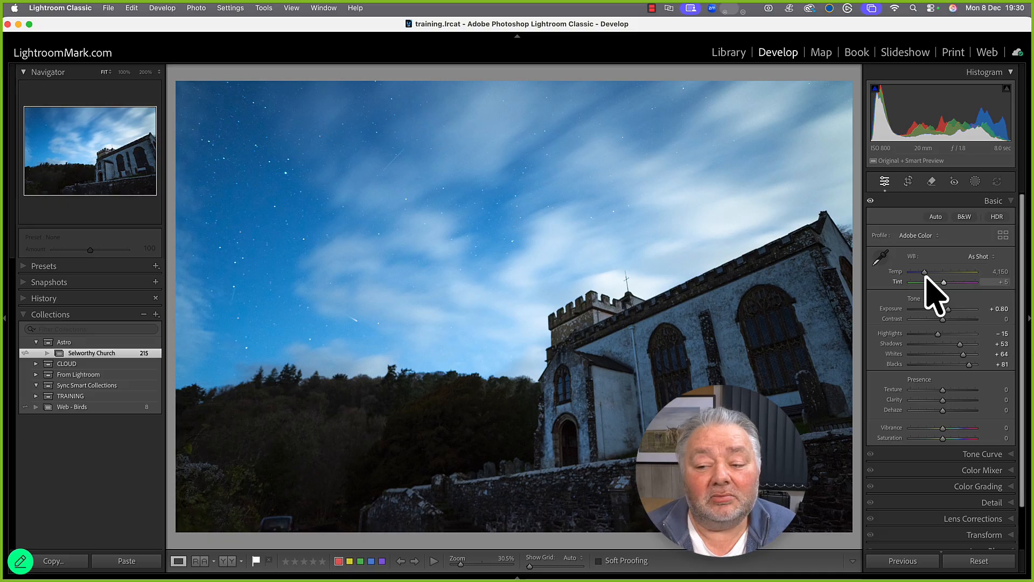
Set the photo's white balance temperature to 4,000.
left_click_drag(925, 273, 924, 272)
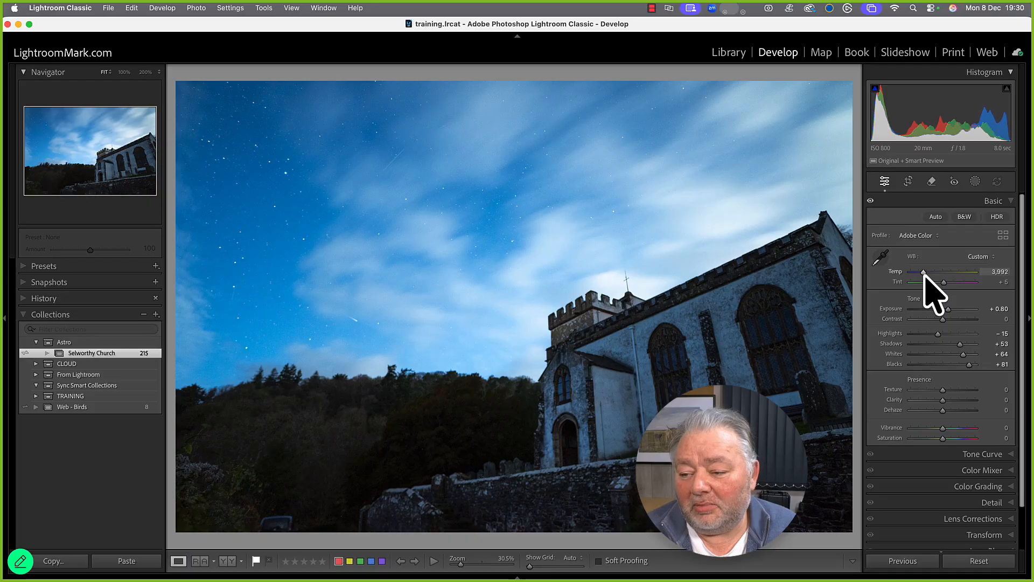
left_click(997, 272)
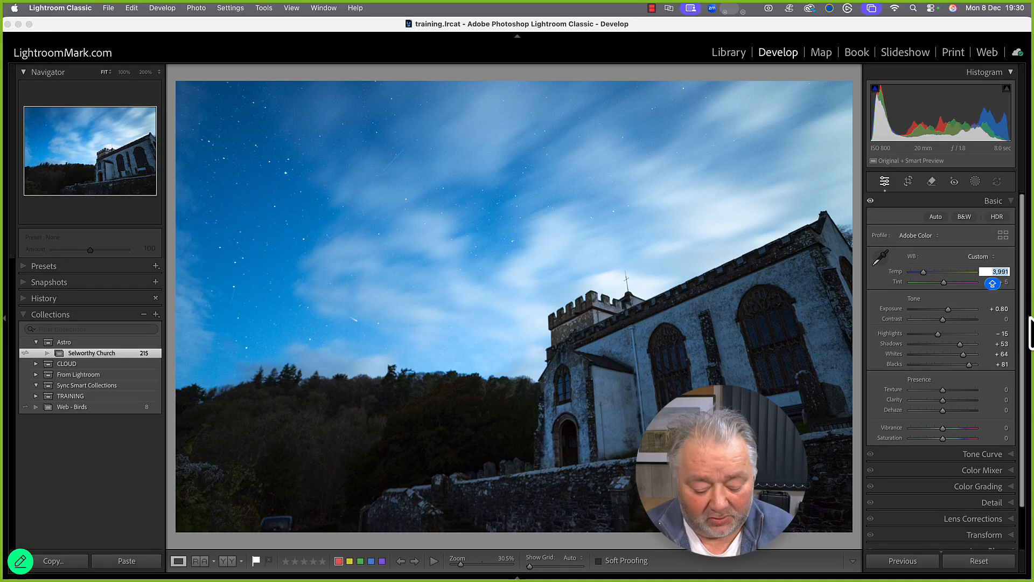
key("Return")
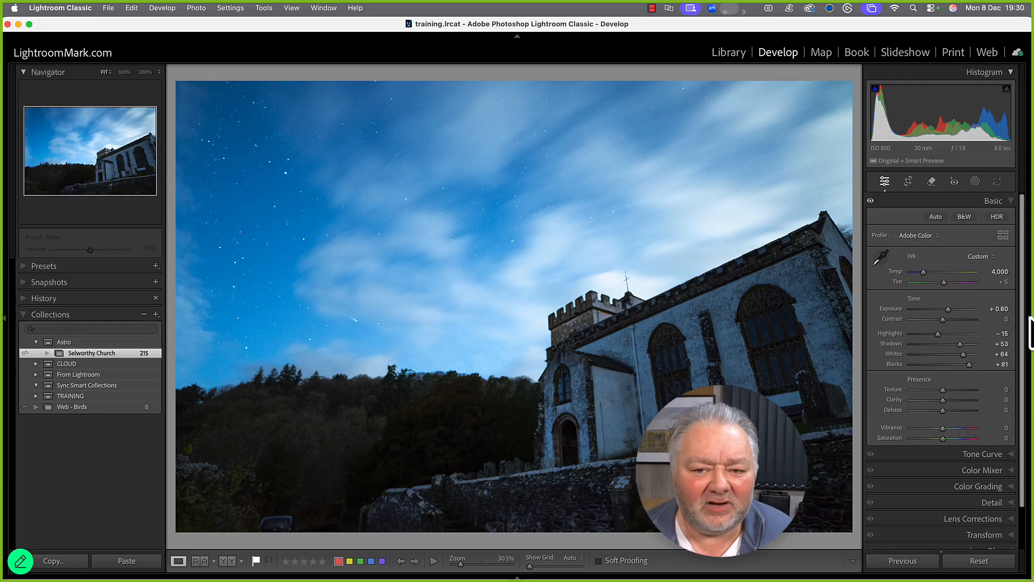
Synchronize all develop settings from NZ70260 to photos NZ70262 and NZ70263 in the Library grid.
key("g")
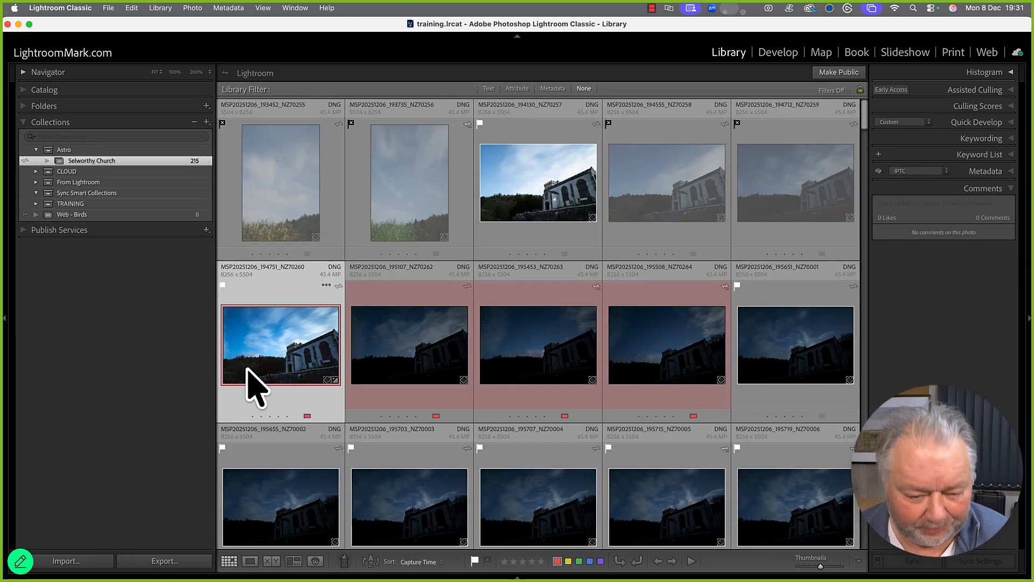
double_click(291, 369)
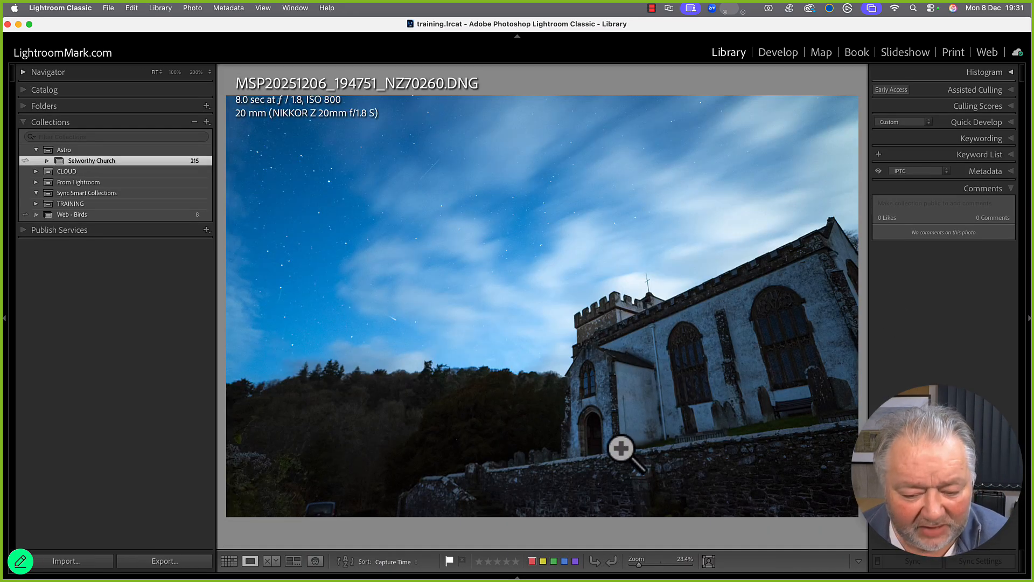
key("g")
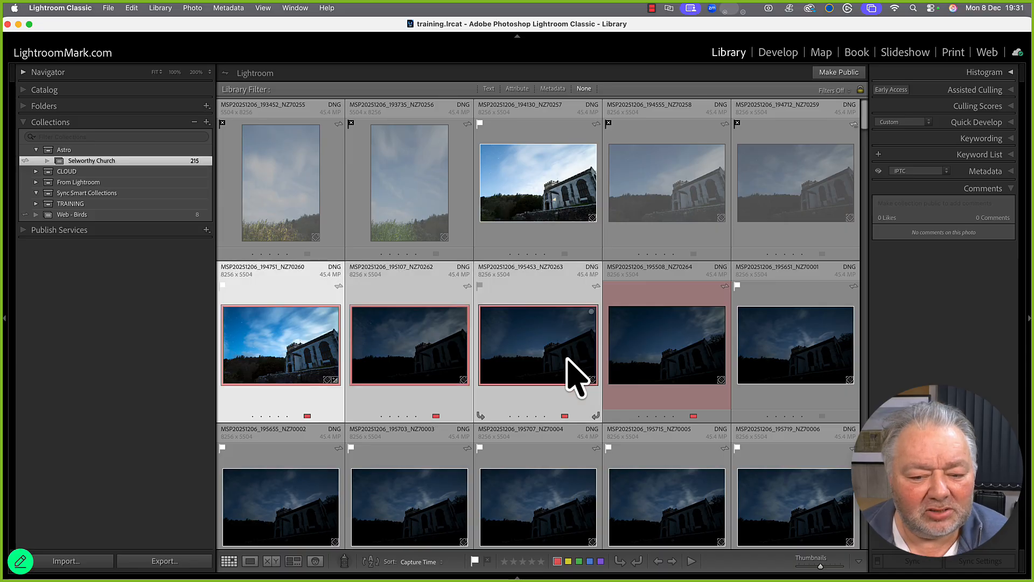
left_click(967, 563)
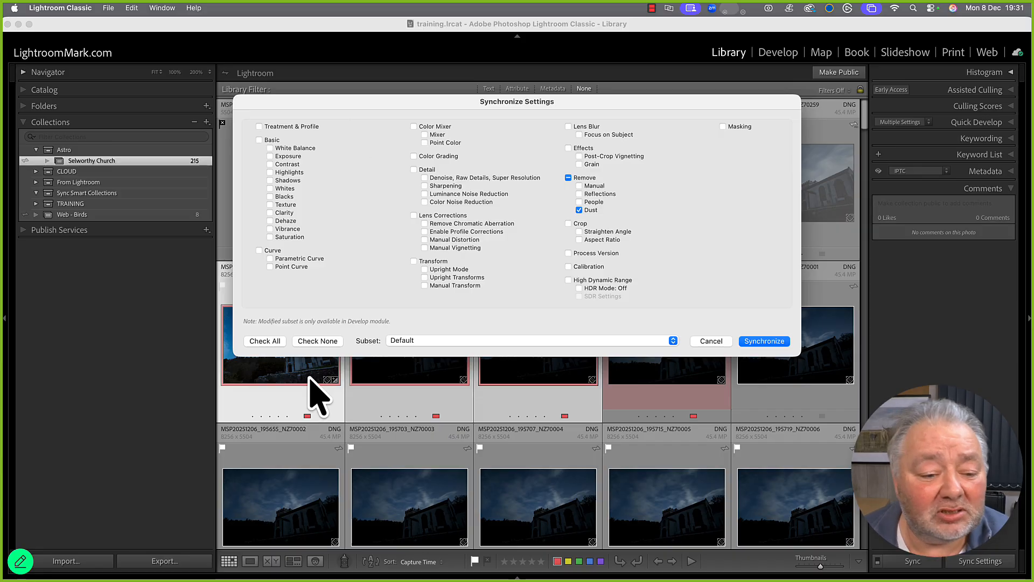
left_click(272, 342)
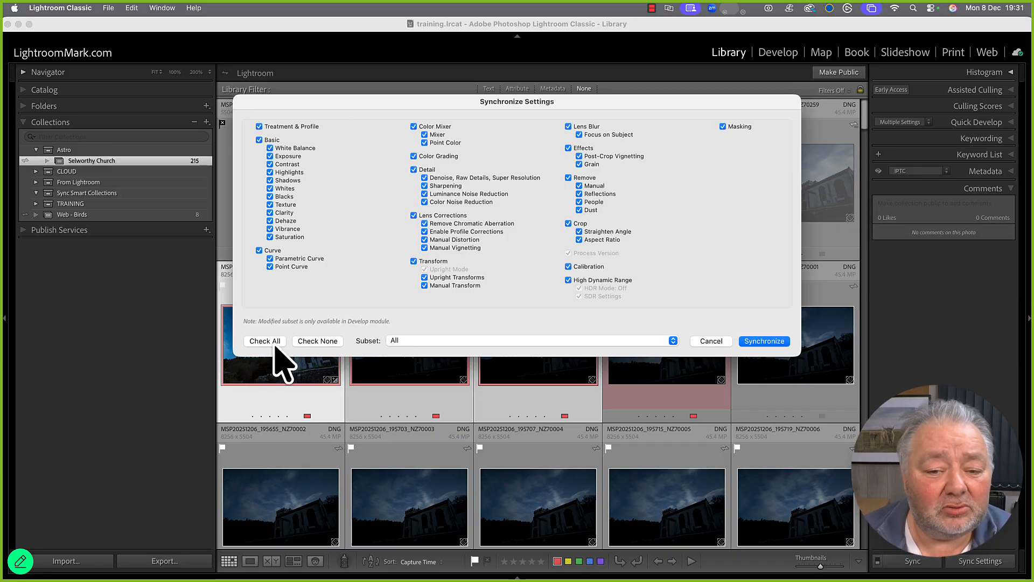
left_click(752, 341)
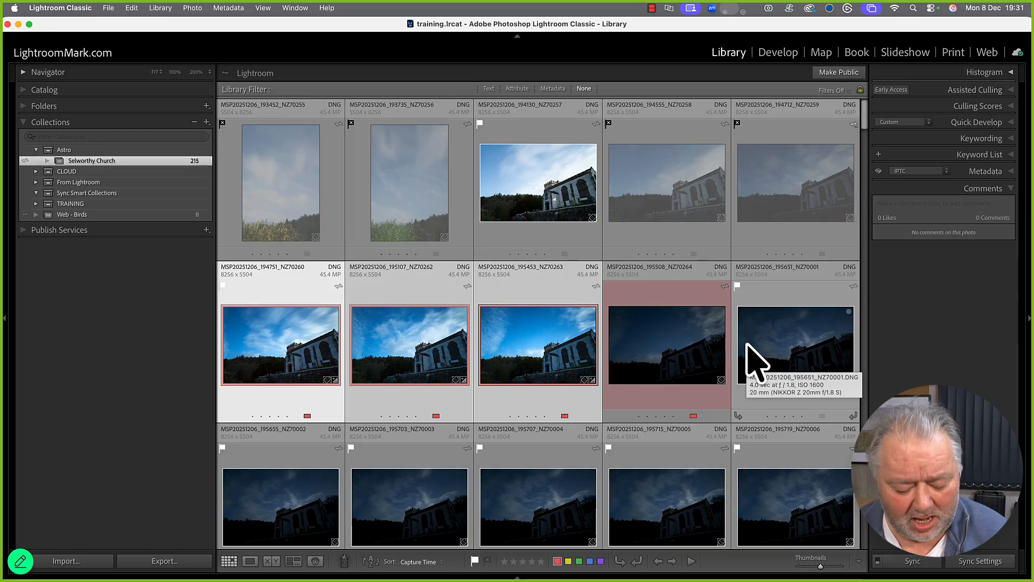
Open NZ70260 in the Develop module and enable Remove Chromatic Aberration in its lens corrections.
left_click(340, 350, "shift")
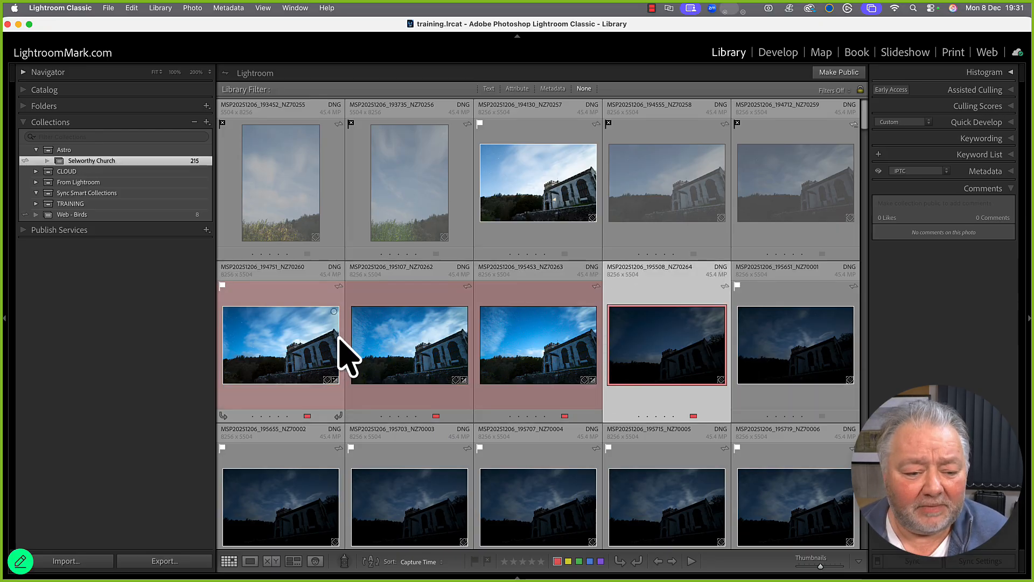
key("d")
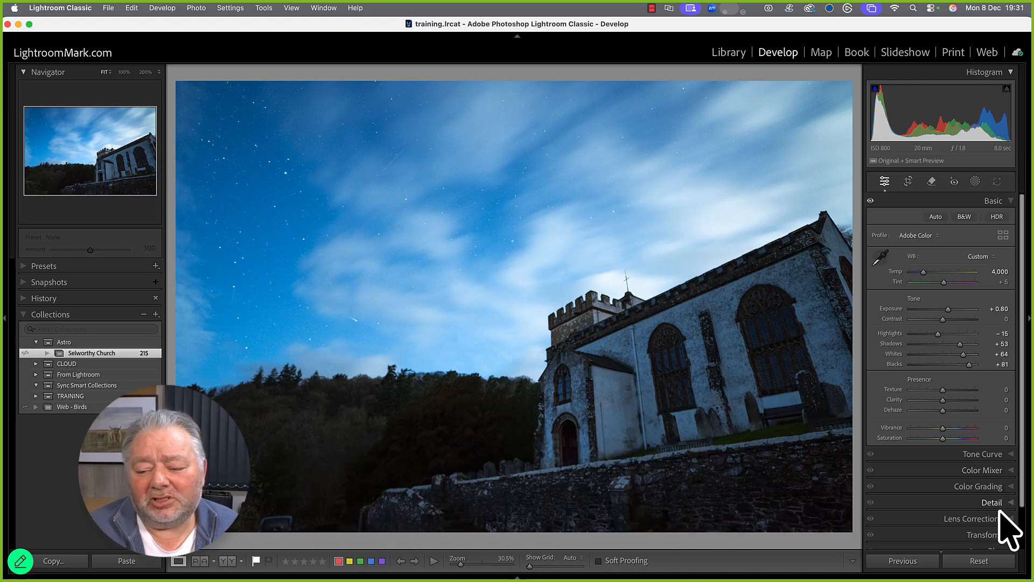
left_click(1005, 502)
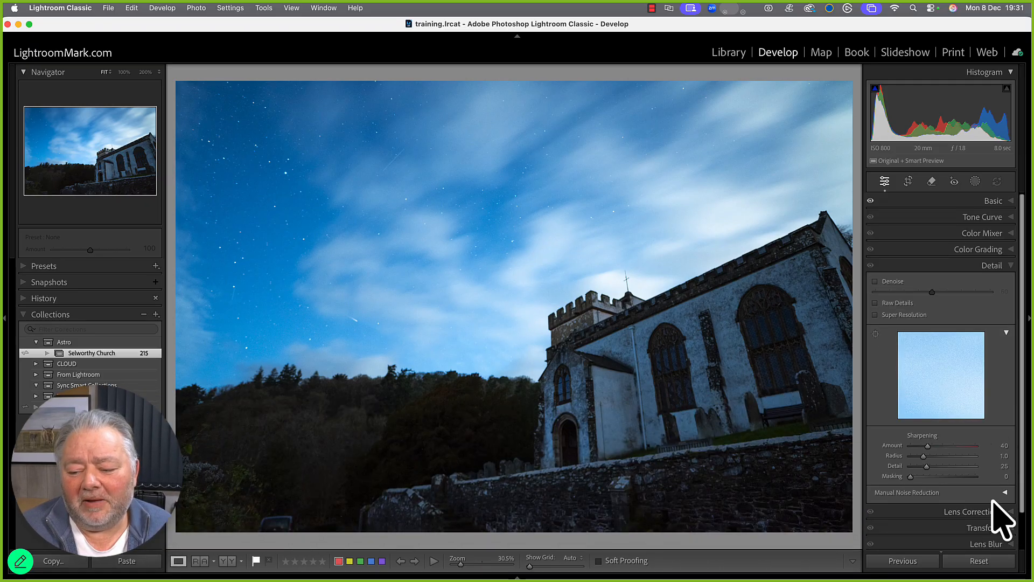
left_click(998, 512)
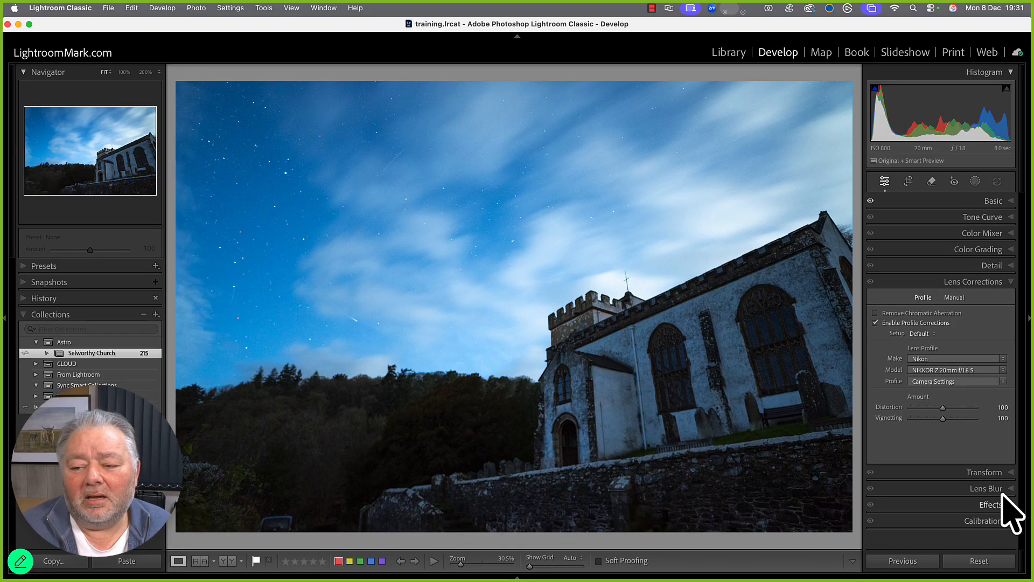
left_click(896, 322)
left_click(898, 322)
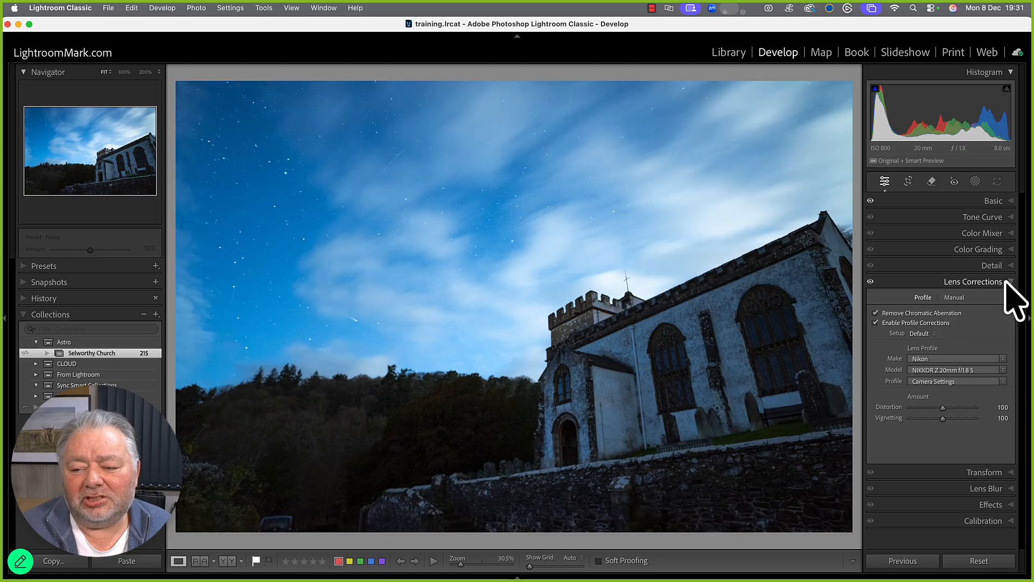
Try automatic Upright perspective correction on the church, without and with Constrain Crop, and undo both attempts.
left_click(997, 283)
left_click(994, 298)
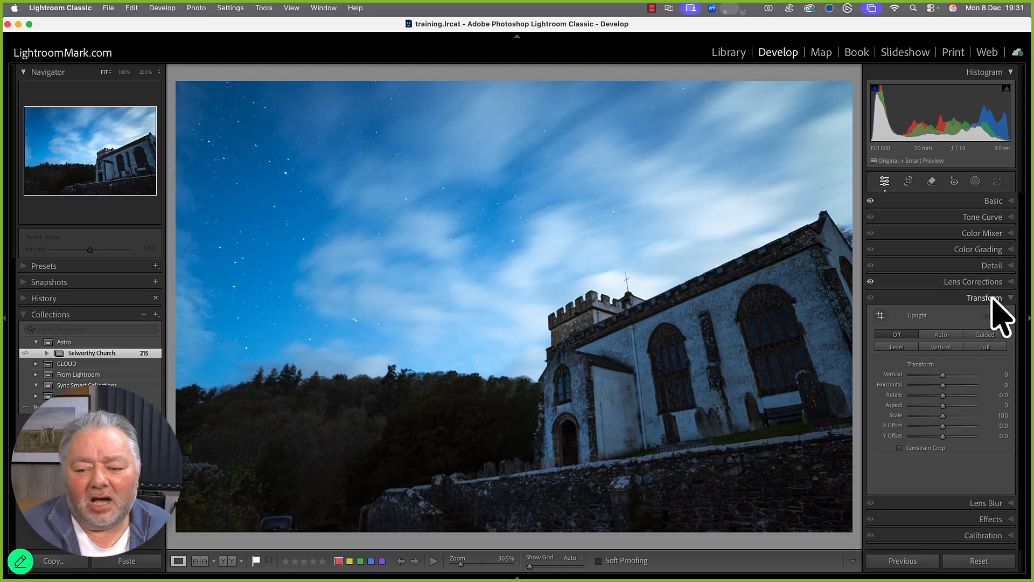
left_click(940, 346)
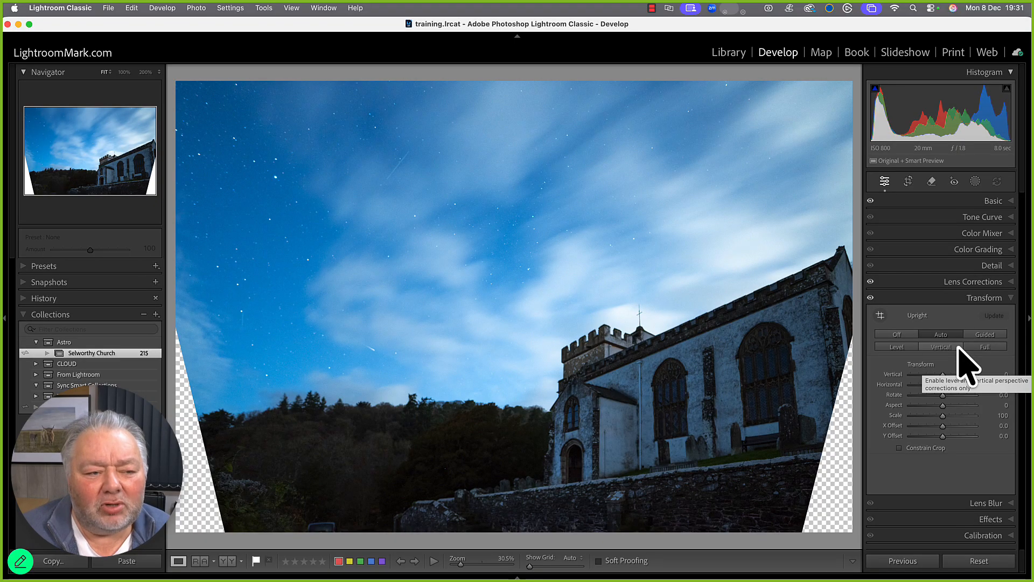
key("super+z")
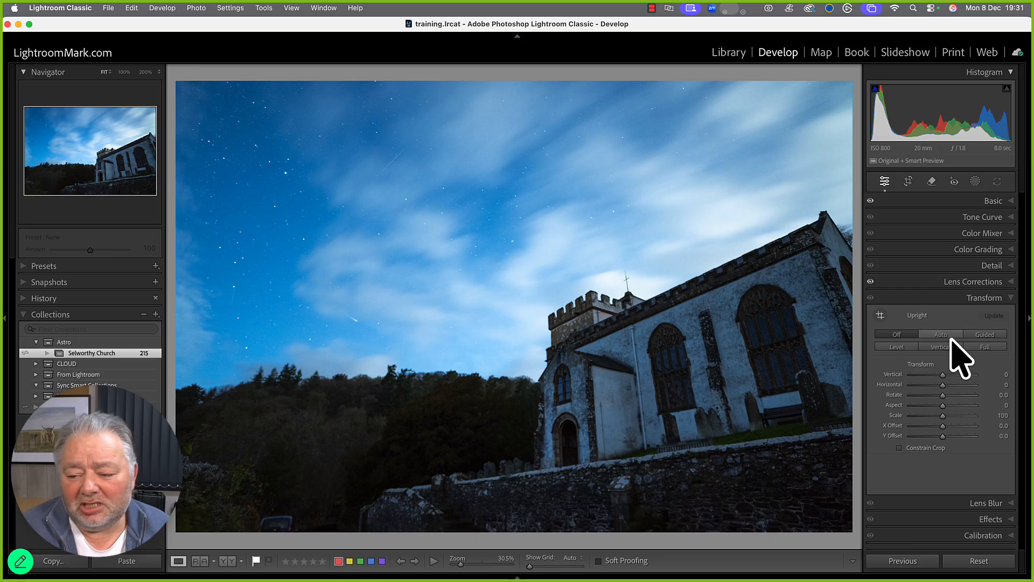
left_click(931, 448)
left_click(945, 335)
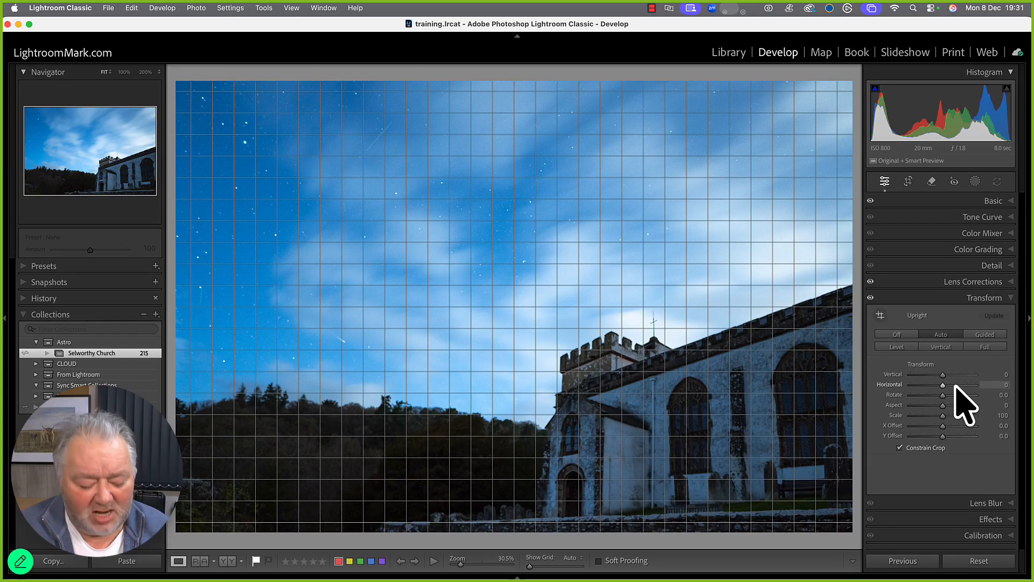
key("super+z")
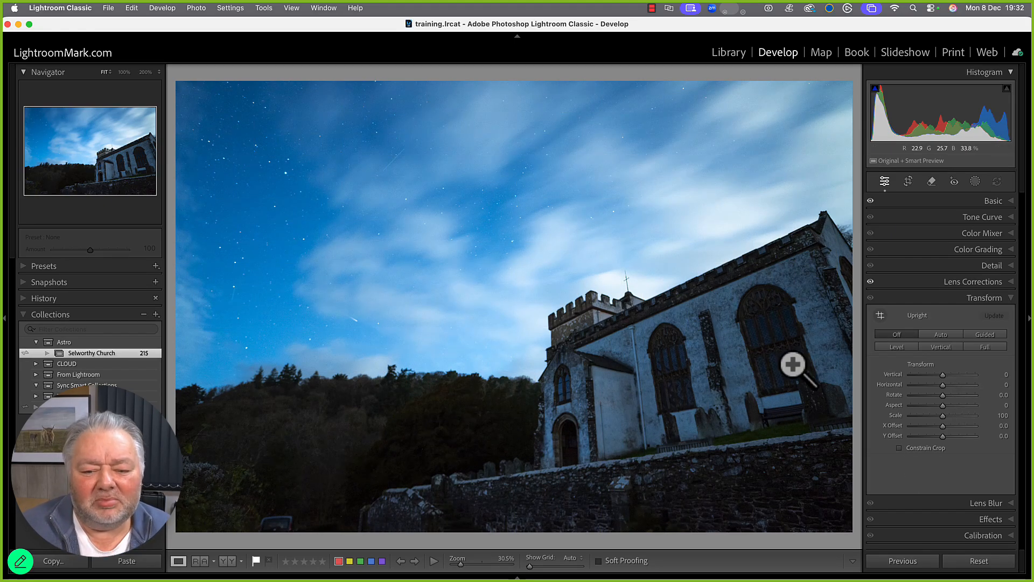
left_click(1001, 301)
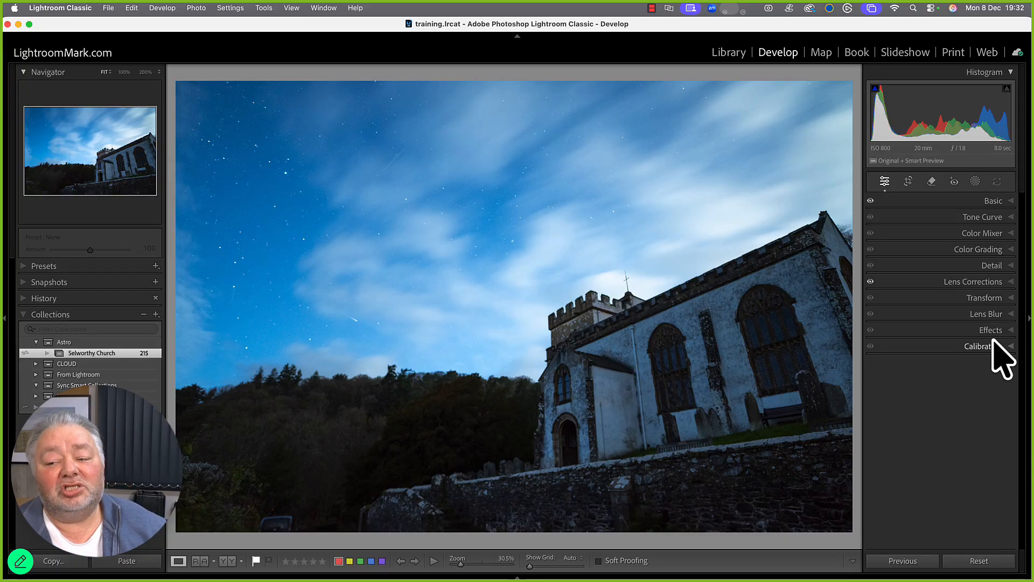
Look at the Denoise option in the detail settings and zoom in on the stars to inspect the noise.
left_click(994, 267)
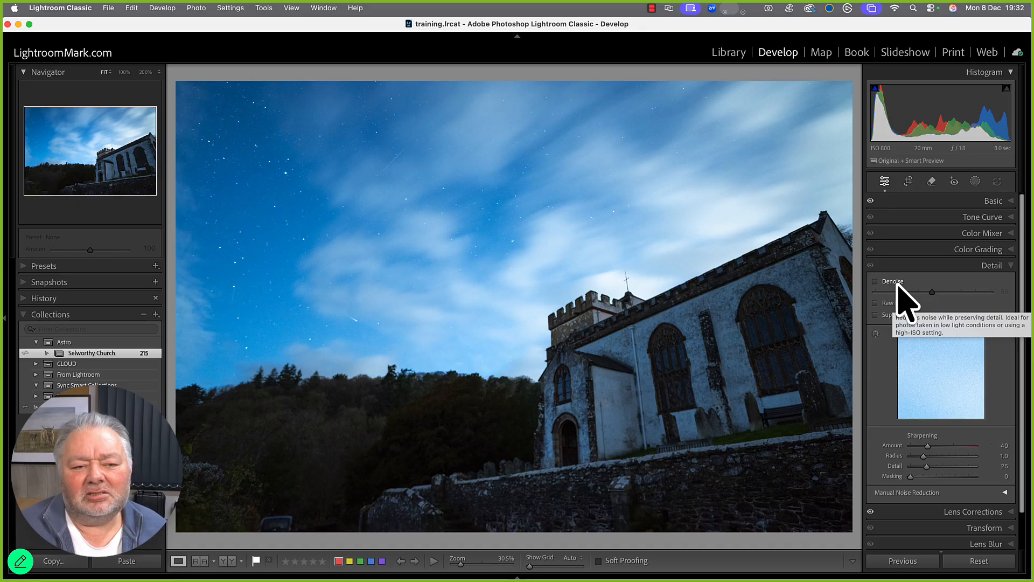
left_click(286, 183)
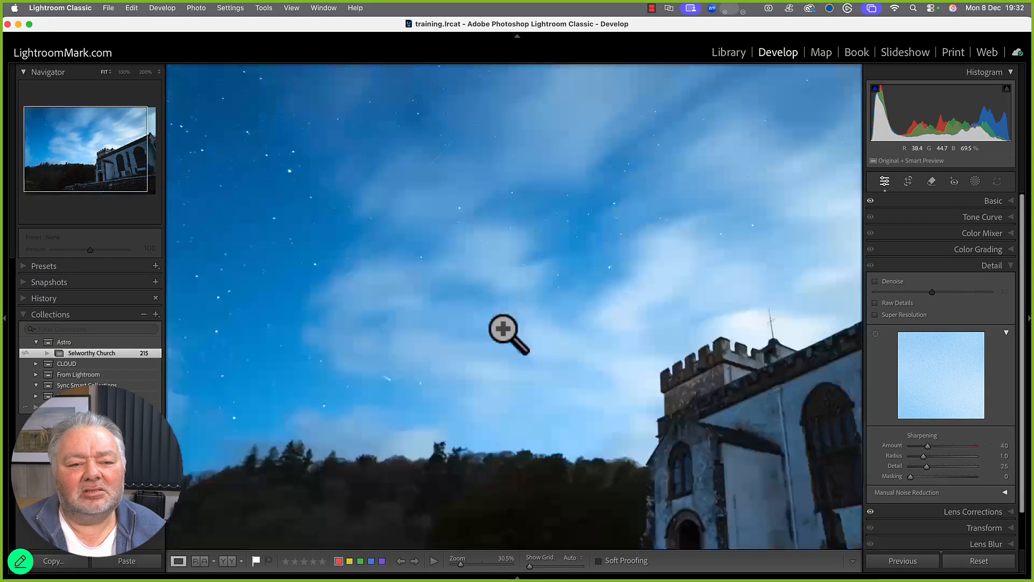
left_click(506, 338)
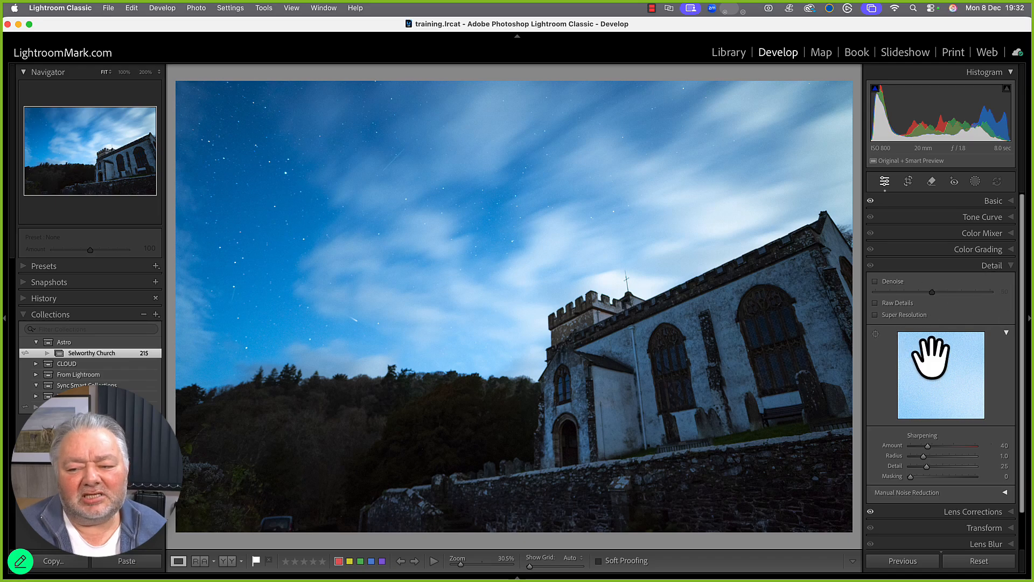
left_click(991, 270)
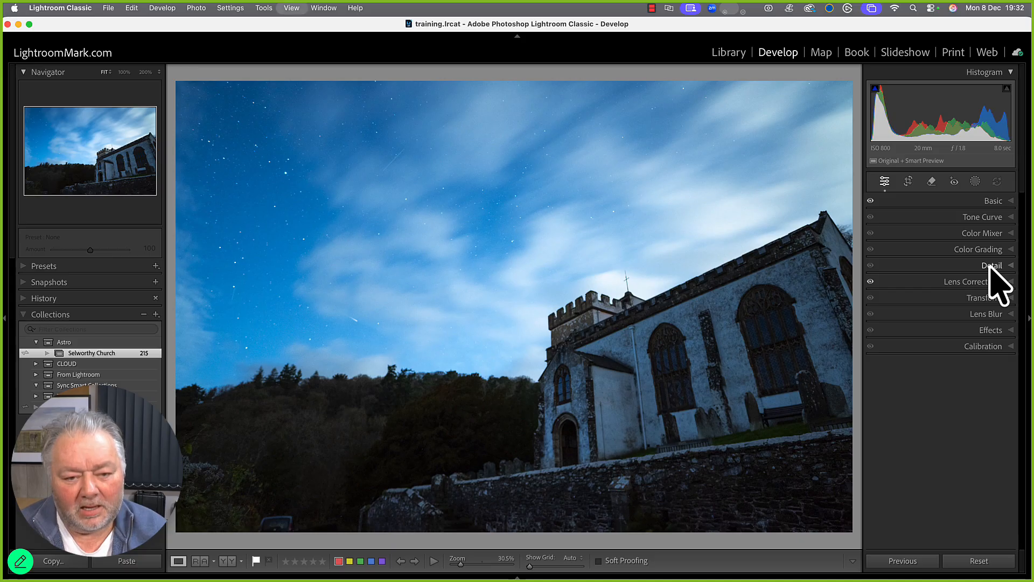
Create a collection named "Bases edits" in the Astro set, including the four photos NZ70260 to NZ70264 as new virtual copies.
key("g")
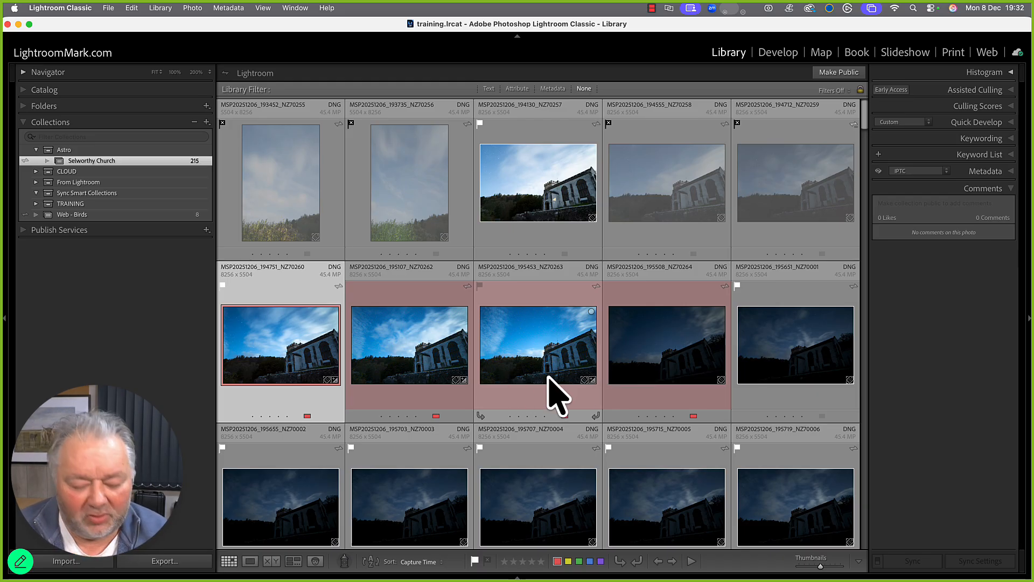
left_click(652, 363, "shift")
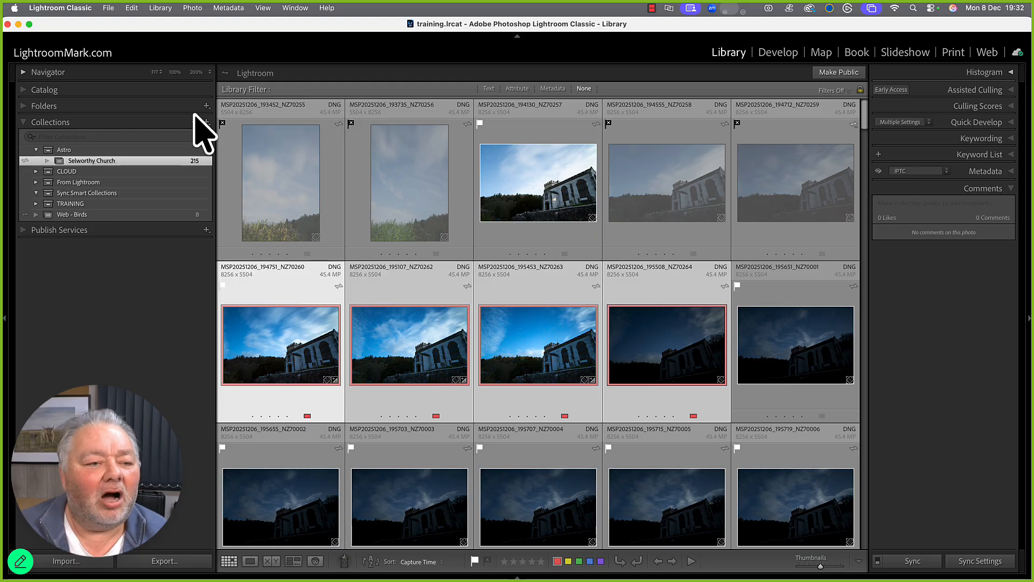
left_click(206, 122)
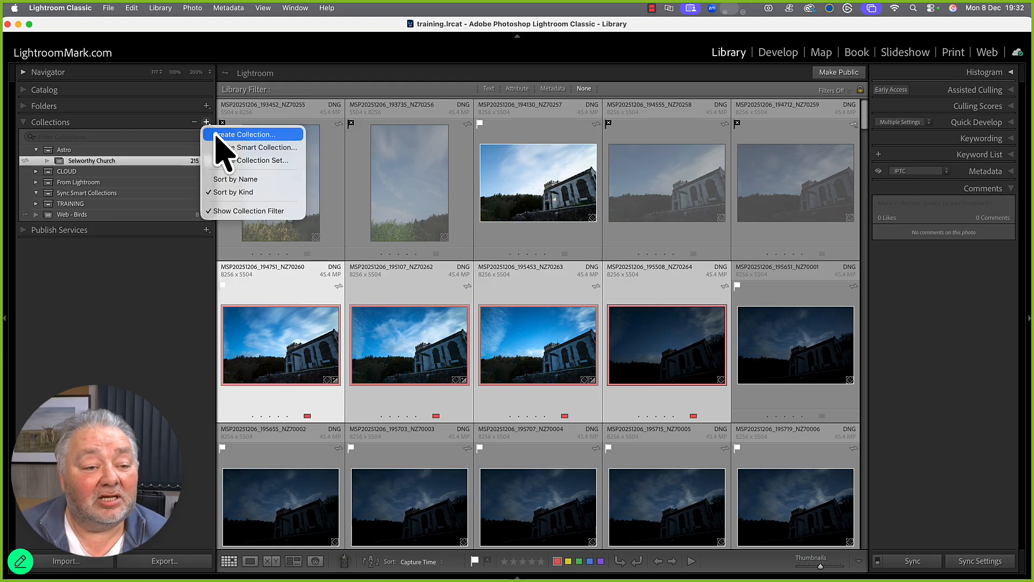
left_click(257, 135)
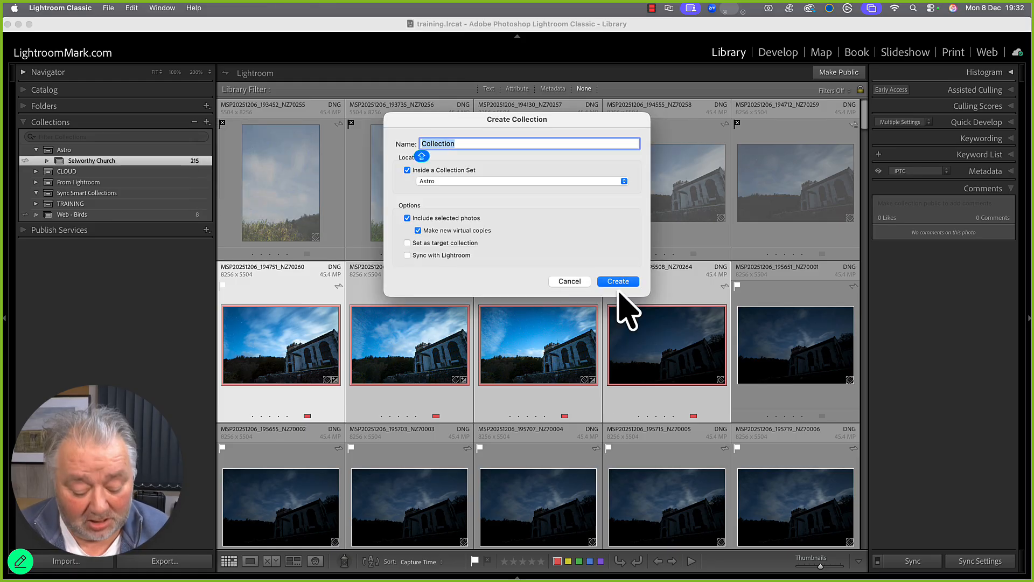
type("BASE")
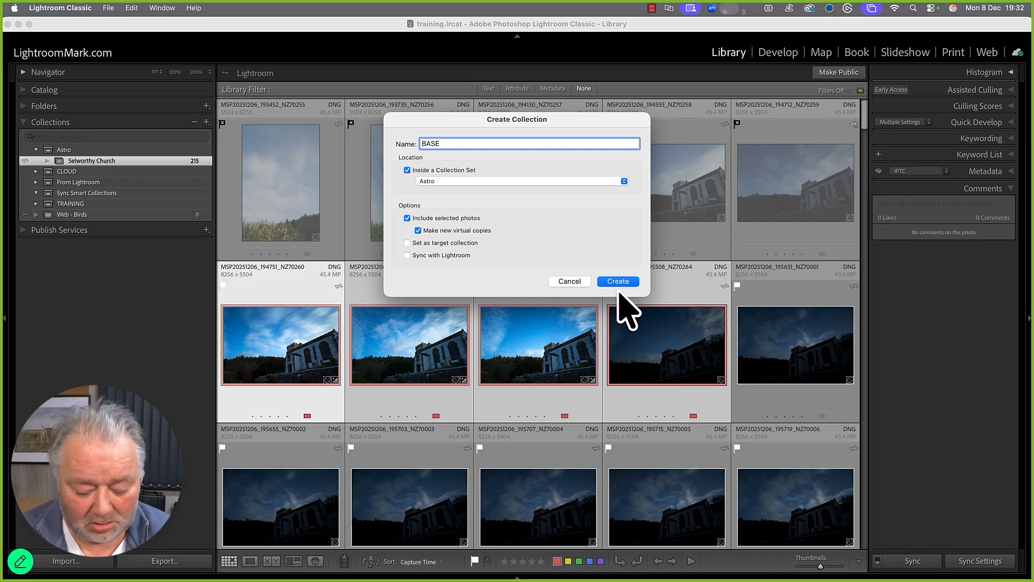
key("Caps_Lock")
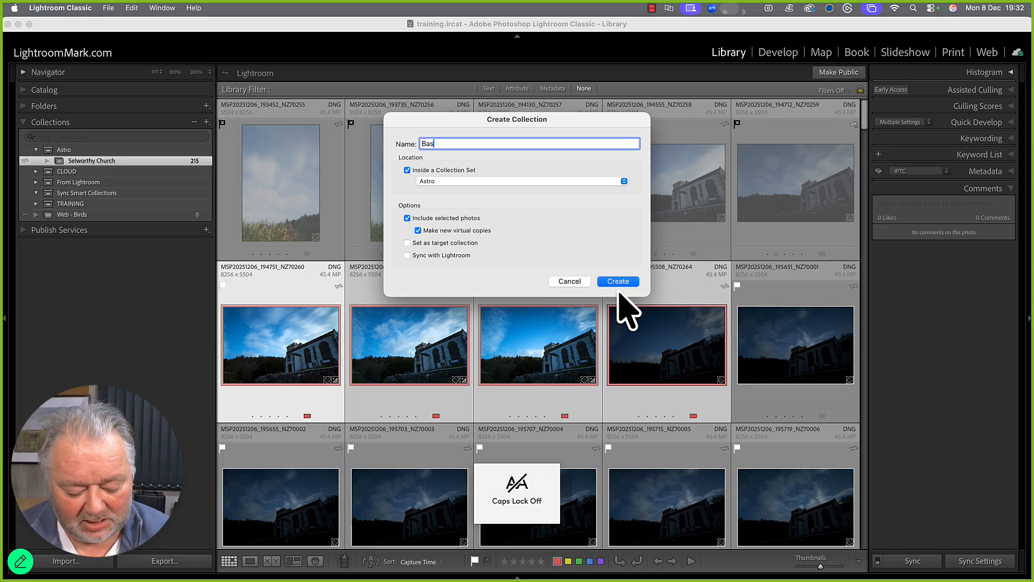
type("ases edi")
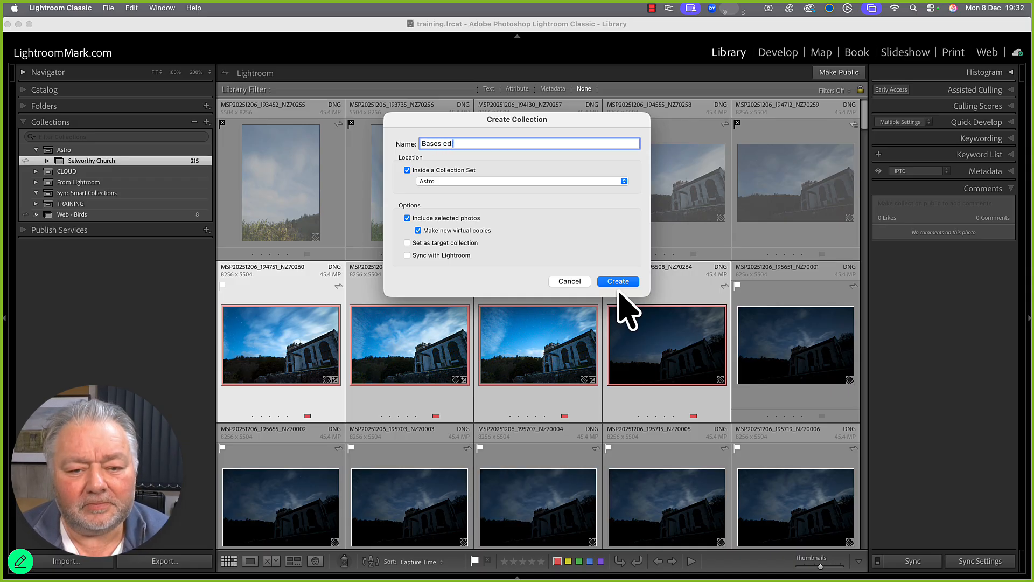
type("to")
key("BackSpace")
type("s")
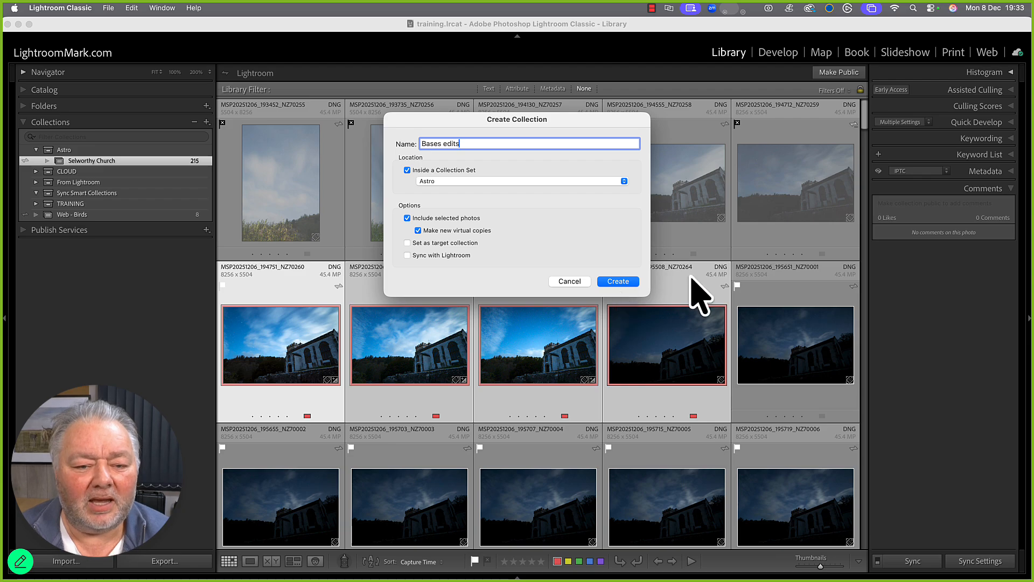
left_click(467, 218)
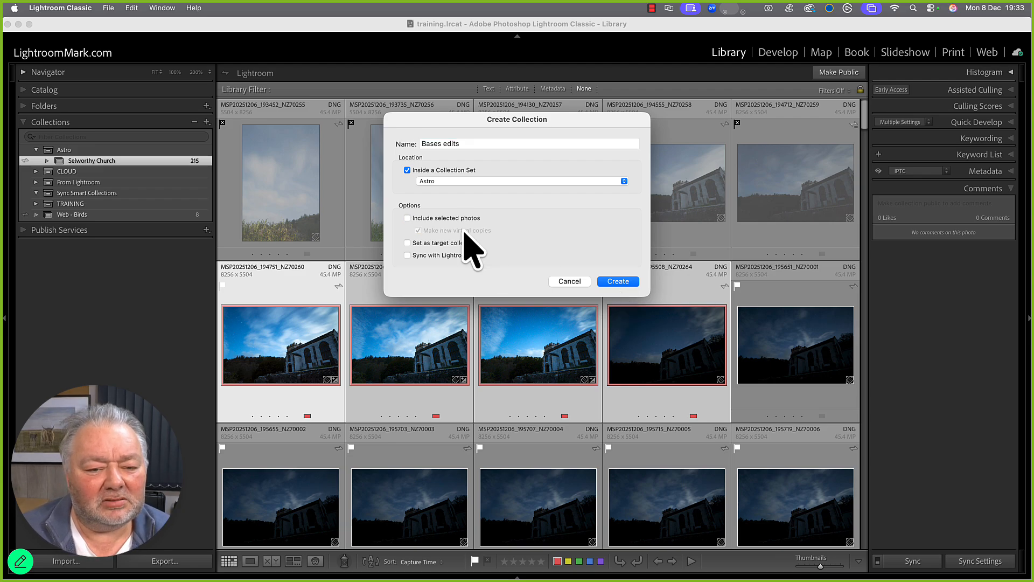
left_click(468, 219)
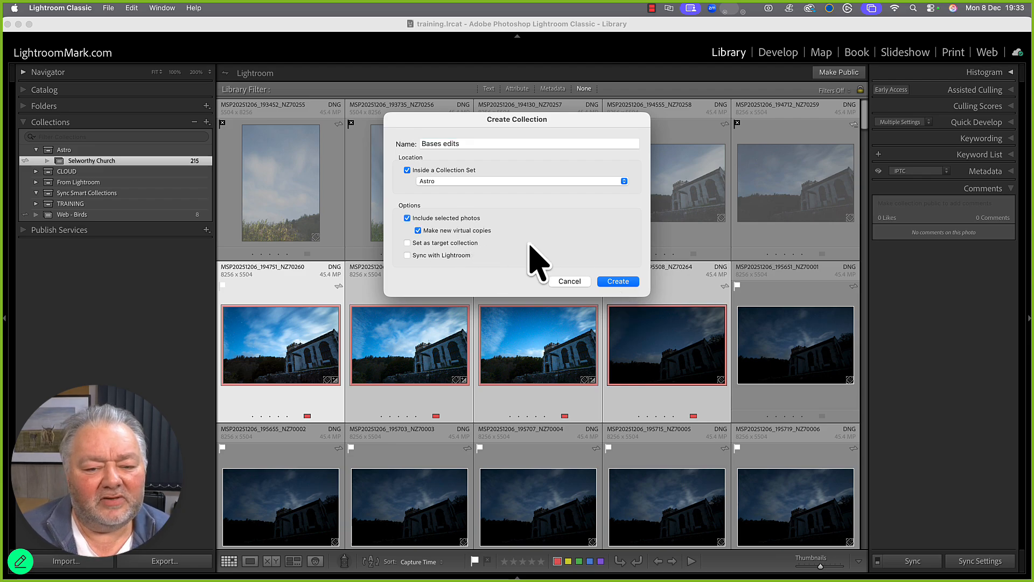
left_click(623, 281)
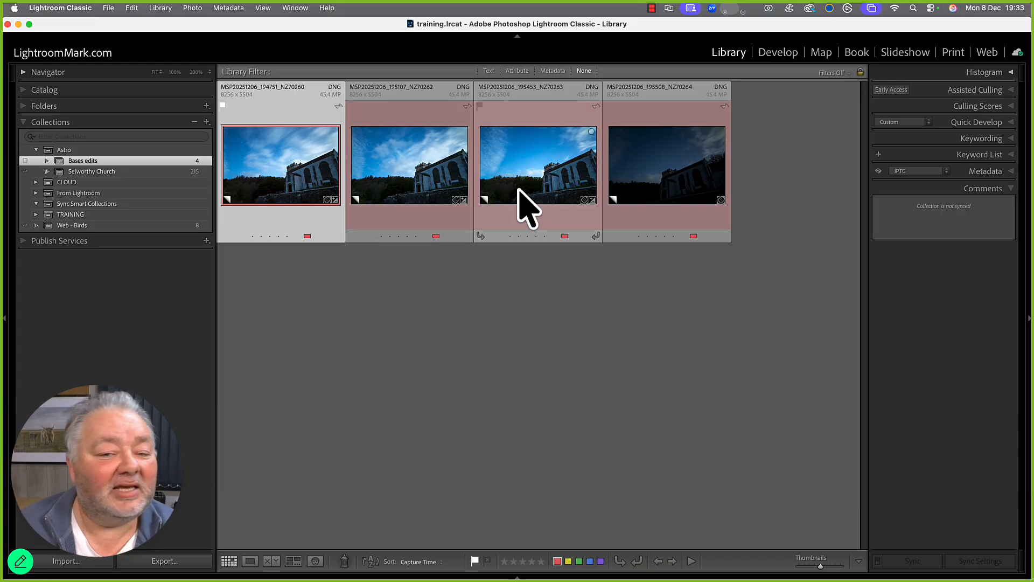
Develop the NZ70260 virtual copy with Texture +27, Clarity +21, Dehaze +9, Vibrance +24, Contrast −5, Highlights −45, Whites +67 and Blacks +64.
double_click(309, 162)
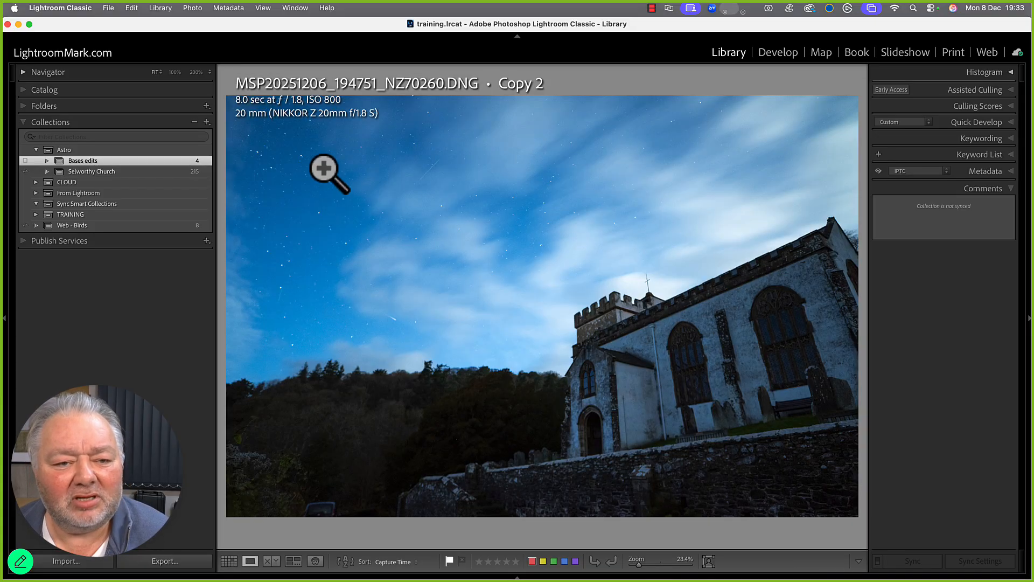
left_click(780, 54)
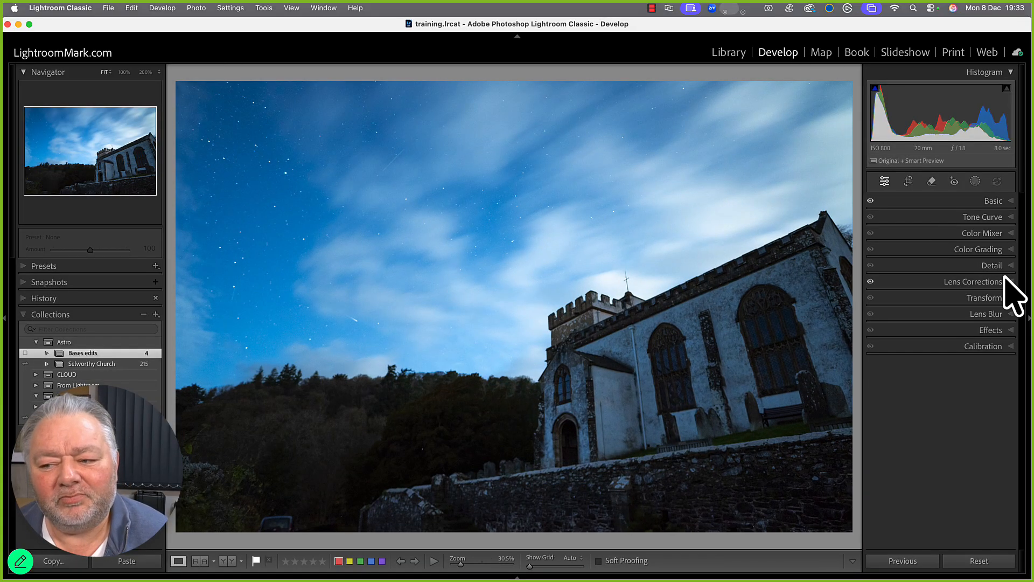
left_click(1000, 202)
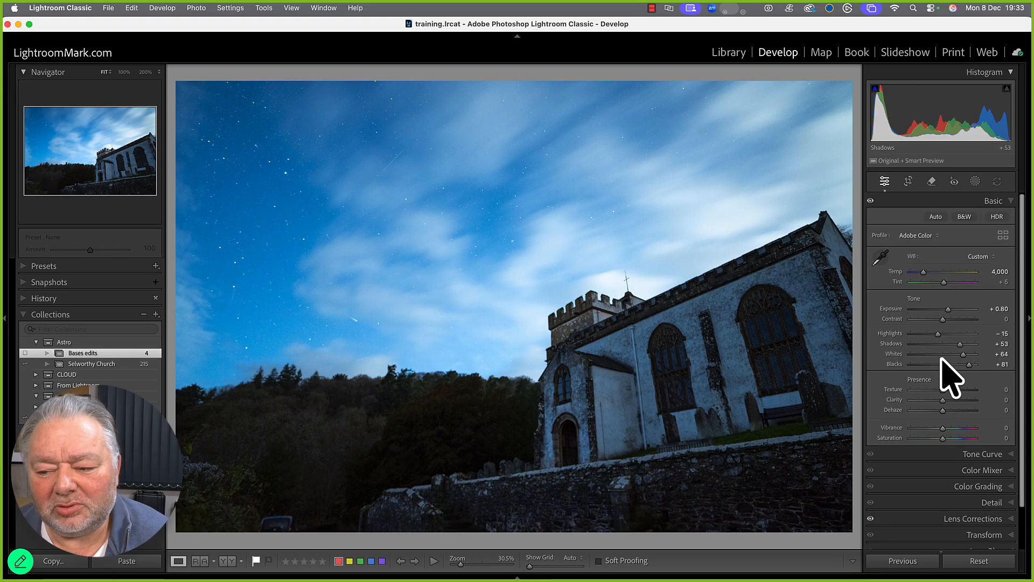
left_click_drag(944, 391, 951, 428)
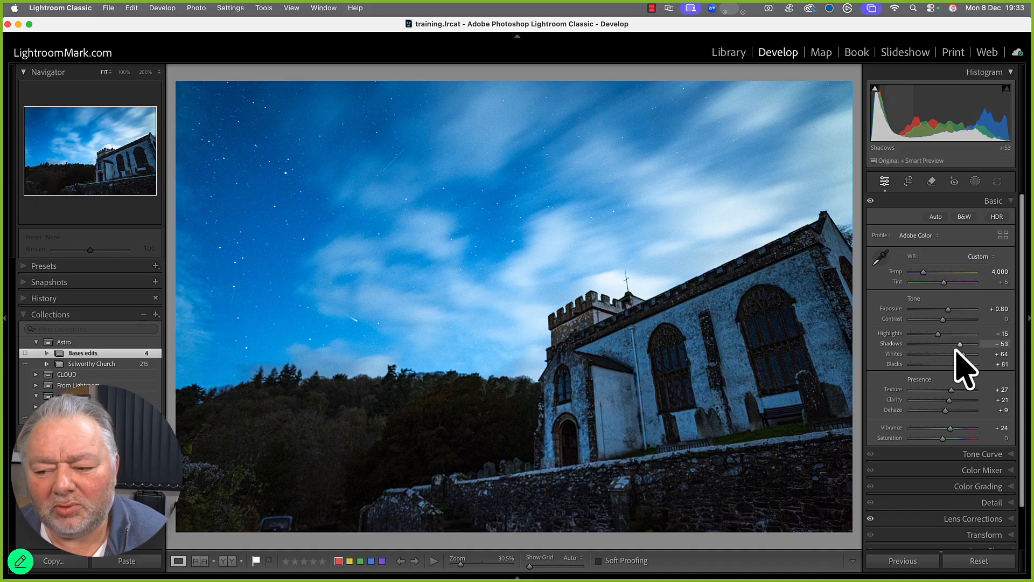
mouse_move(936, 337)
left_mouse_down()
mouse_move(954, 323)
mouse_move(940, 327)
left_mouse_up()
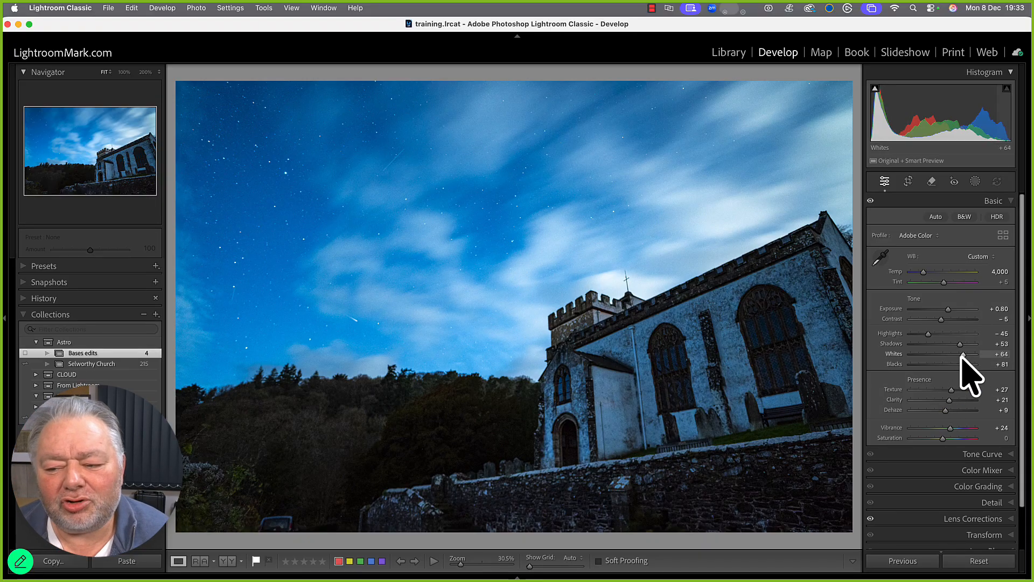
mouse_move(963, 355)
left_mouse_down()
mouse_move(970, 370)
mouse_move(953, 369)
mouse_move(965, 371)
left_mouse_up()
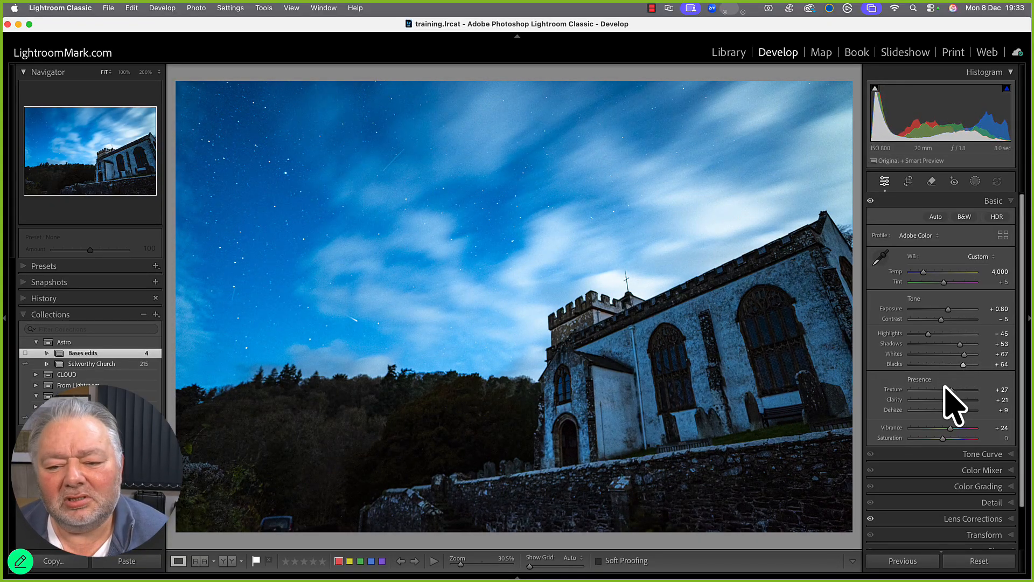
Lower the tone curve's Highlights region to −31 and adjust the shadow end of the curve.
left_click(982, 454)
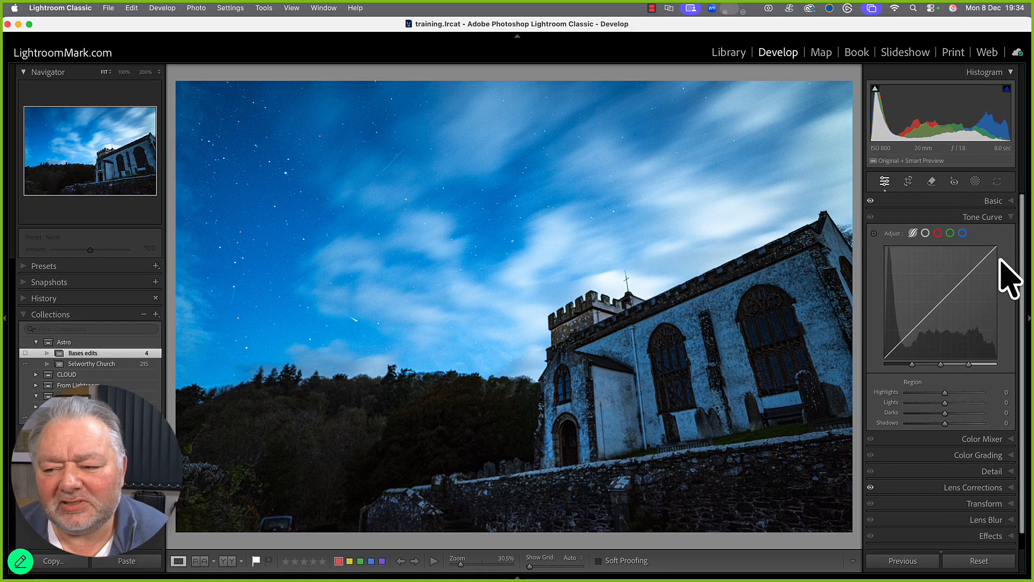
left_click_drag(998, 231, 997, 266)
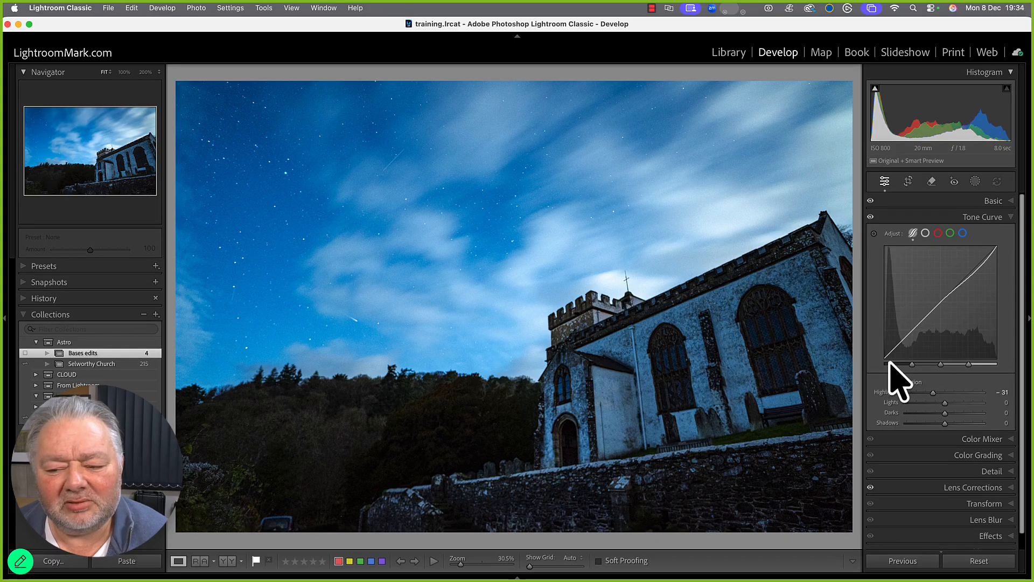
left_click_drag(890, 360, 903, 369)
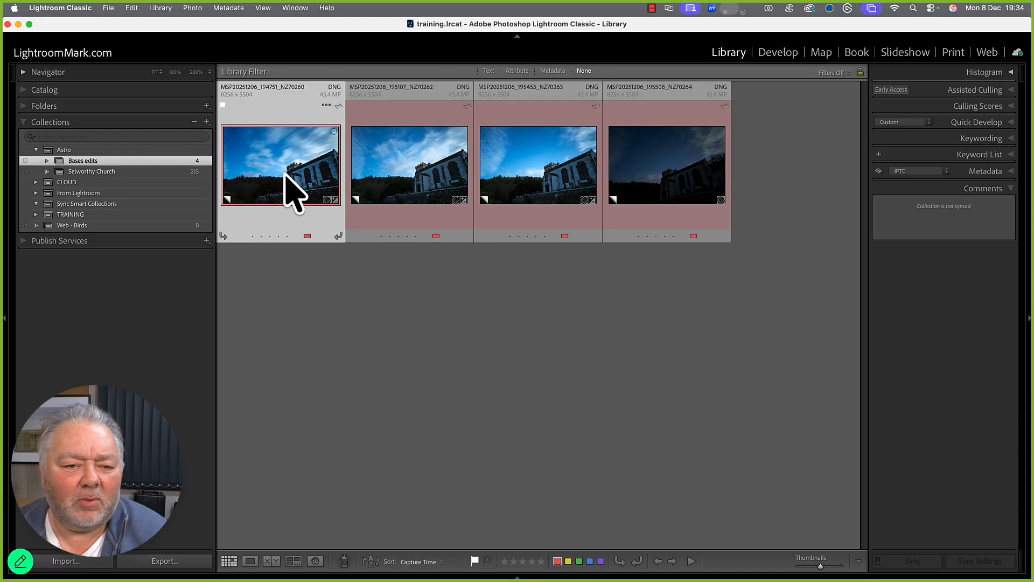
Synchronize all settings from the NZ70260 virtual copy to the NZ70262 and NZ70263 copies in the Bases edits collection.
left_click(580, 196, "shift")
left_click(993, 564)
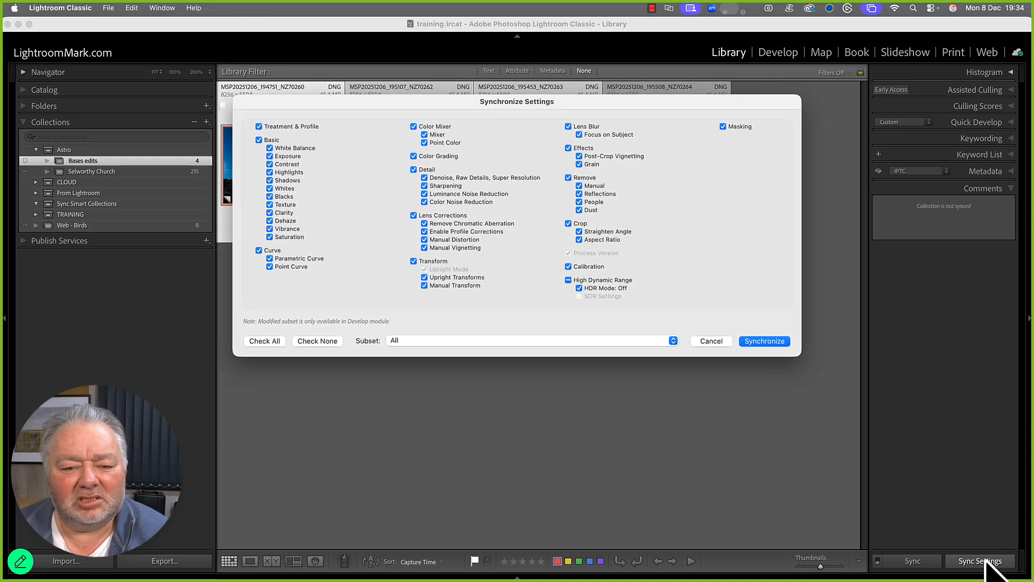
left_click(760, 341)
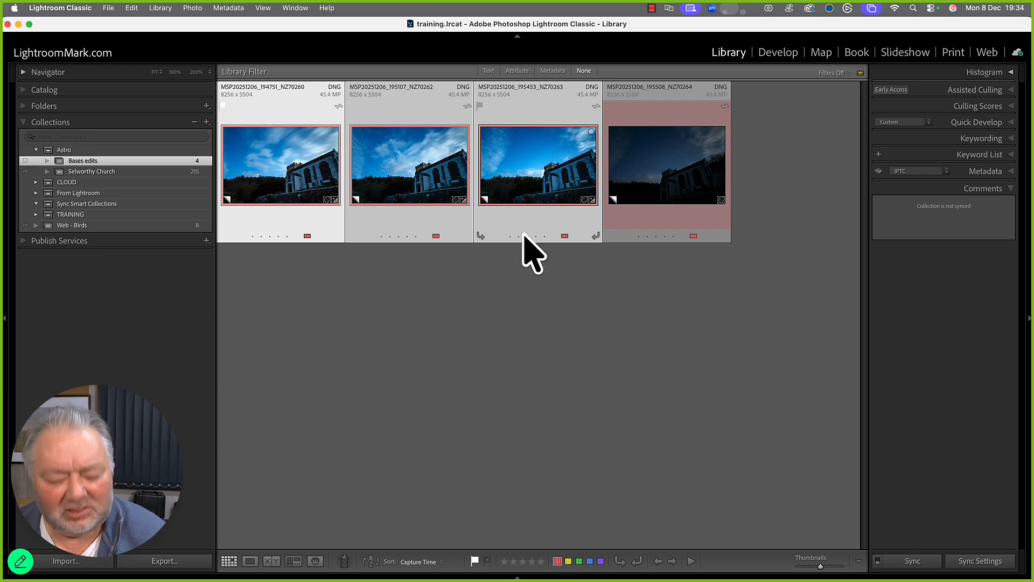
Compare the three synchronized church photos side by side in Survey view with the side panels hidden, and return to the grid.
key("n")
key("Tab")
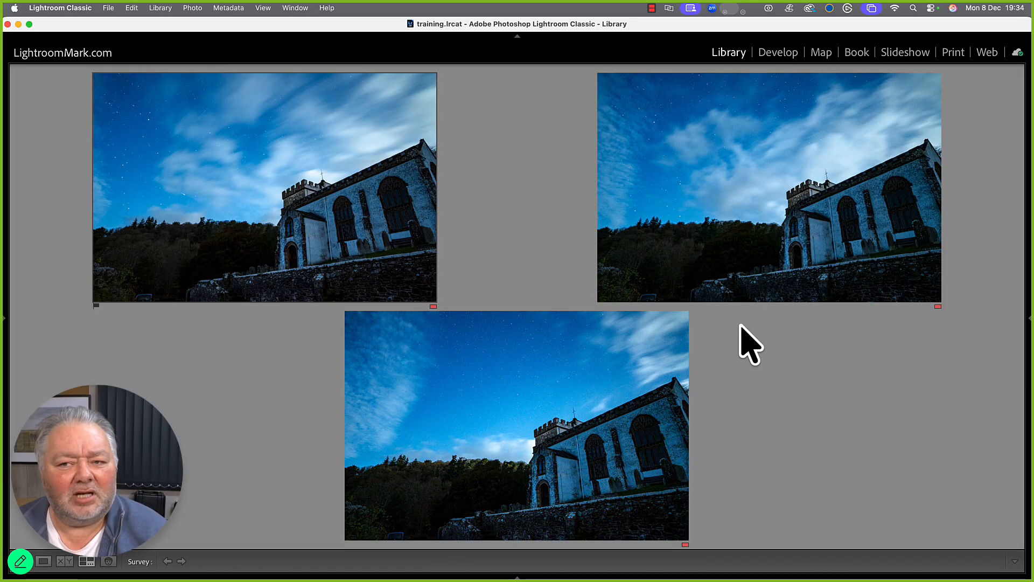
key("g")
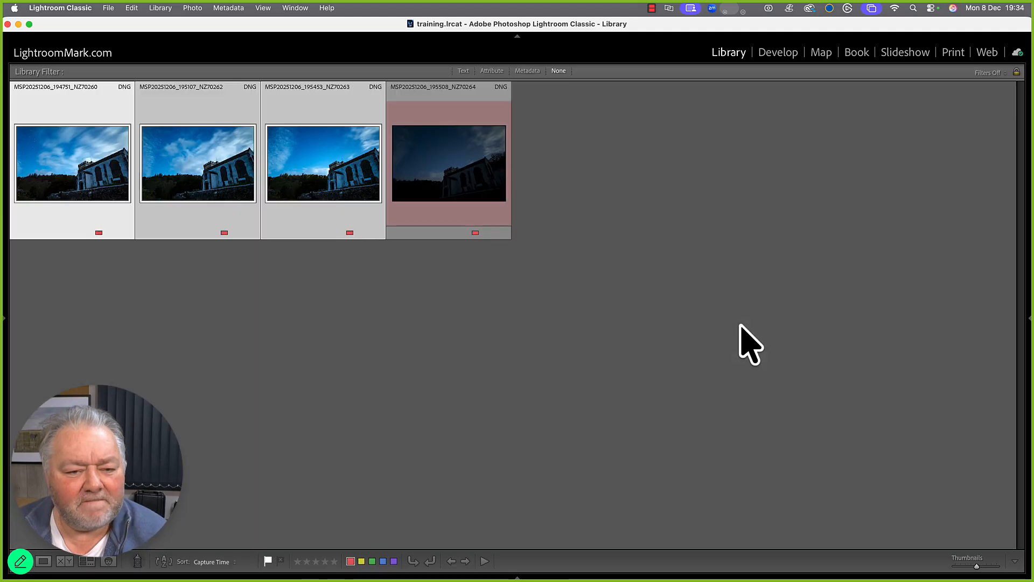
Deselect all photos, show the side panels again and turn on Lightroom cloud sync for the Bases edits collection.
key("super+d")
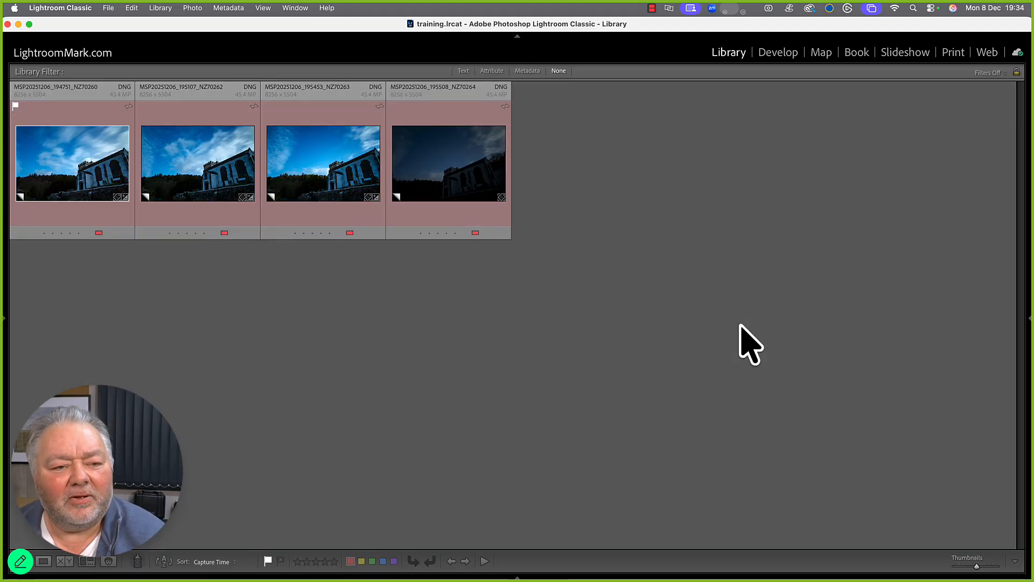
key("Tab")
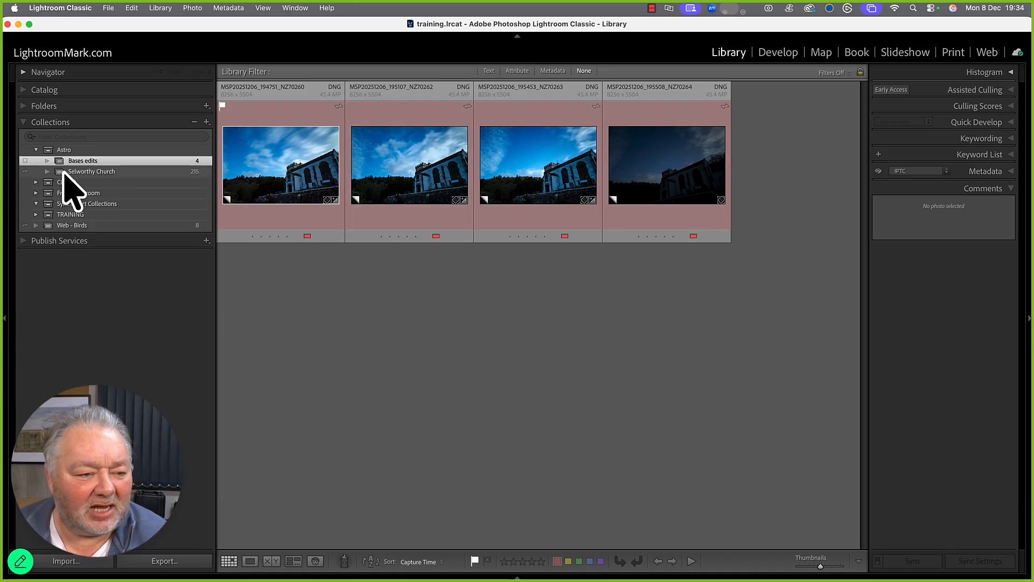
left_click(25, 161)
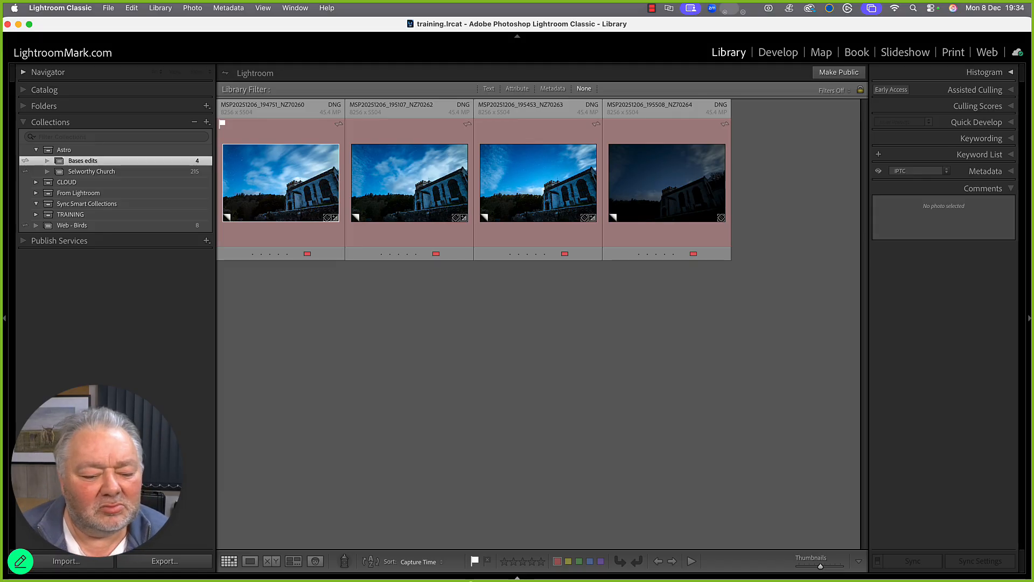
Switch to Adobe Lightroom, open the Selworthy Church album and reverse its Capture Date sort order.
mouse_move(462, 580)
left_click(349, 567)
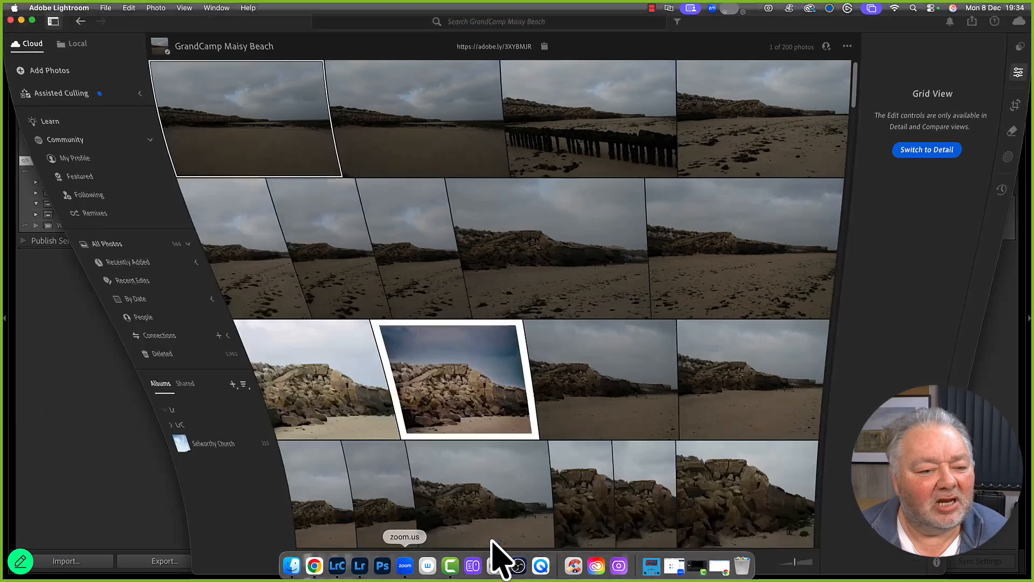
left_click(67, 449)
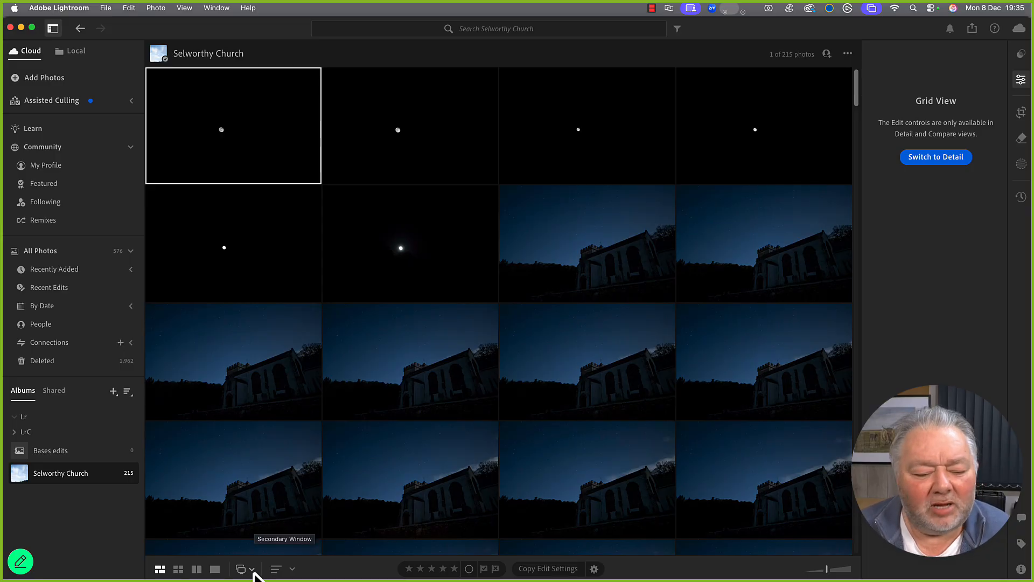
left_click(292, 570)
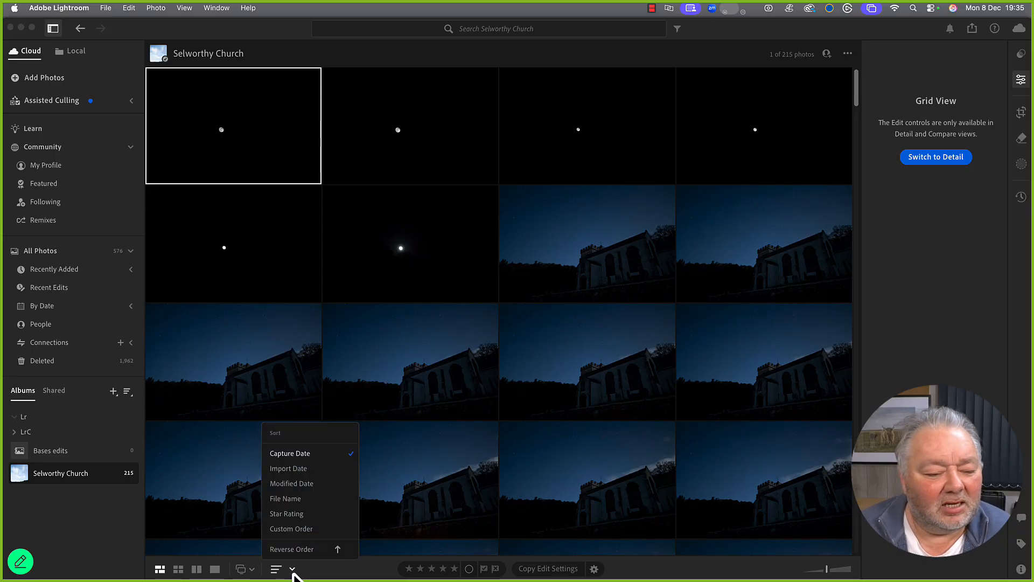
left_click(302, 548)
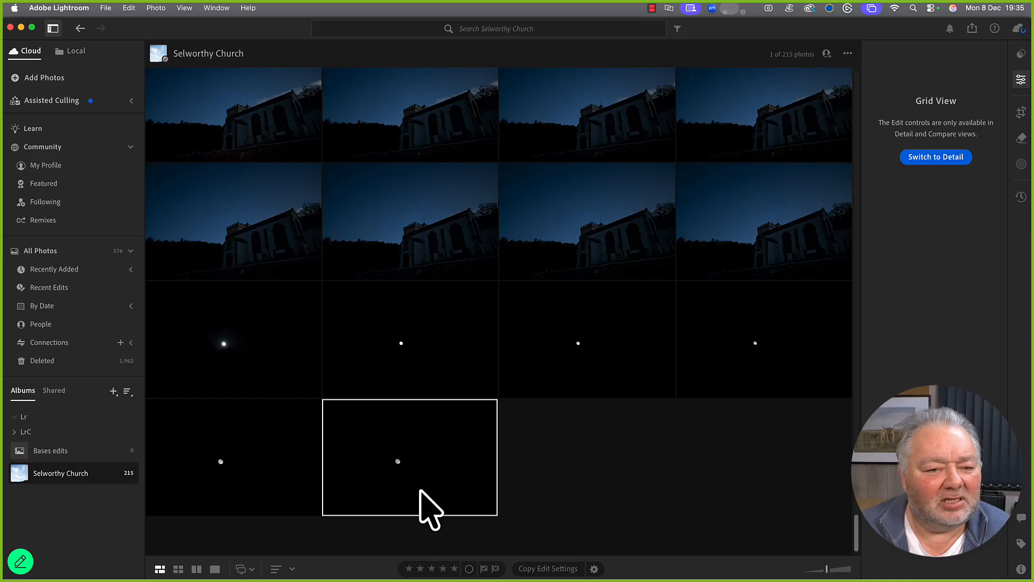
scroll(458, 420, "down", 1)
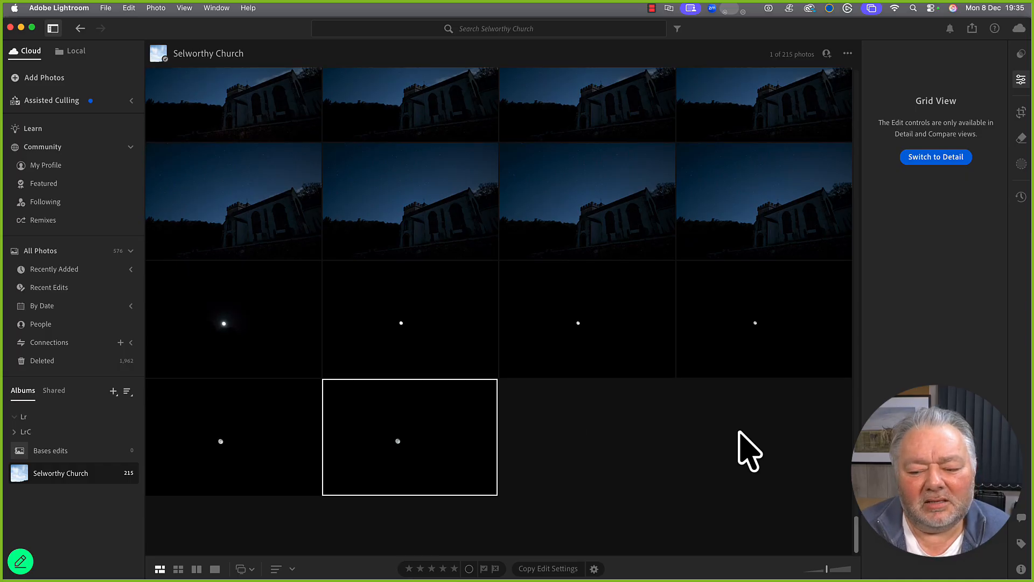
scroll(793, 452, "up", 20)
scroll(797, 472, "up", 20)
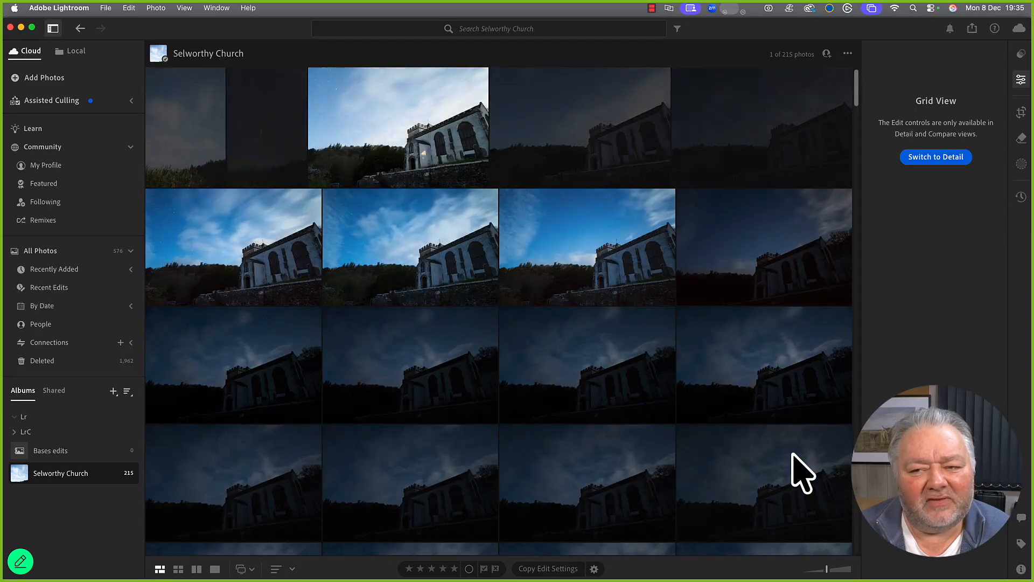
Check the contents of the Bases edits album and return to the Selworthy Church album.
left_click(85, 457)
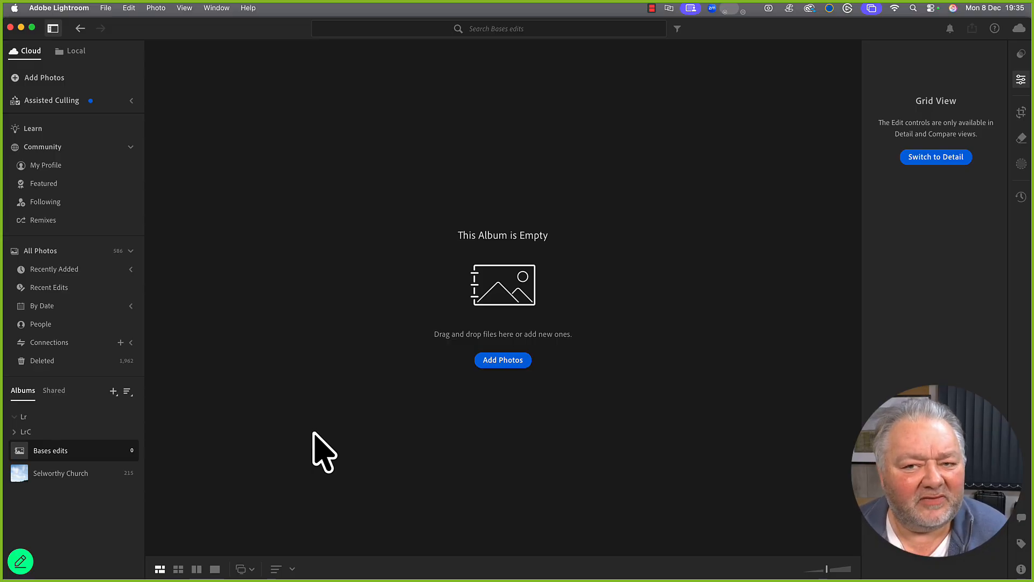
left_click(92, 471)
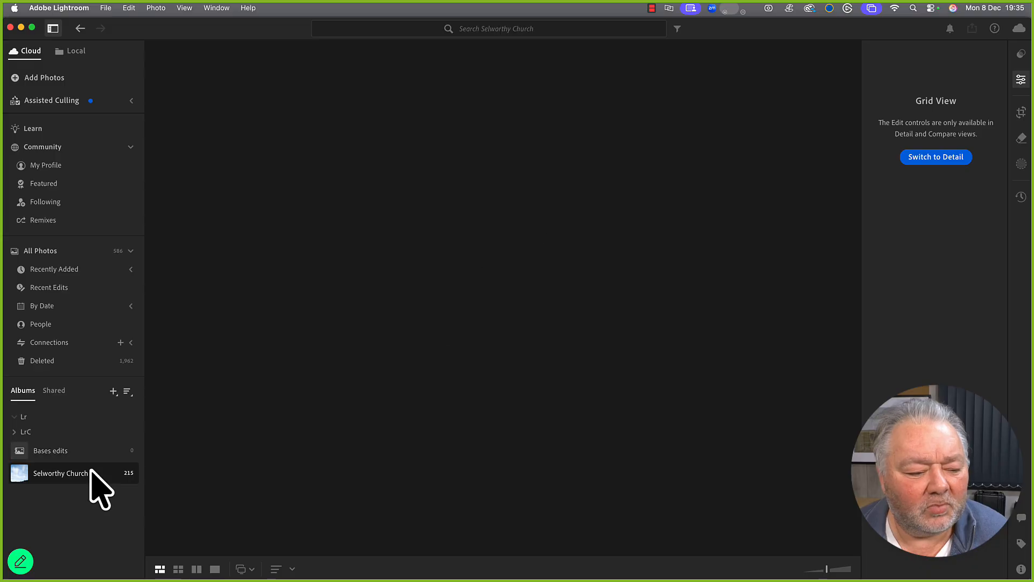
Recheck the Bases edits album, switch back to Lightroom Classic and look through the commands available for the first photo.
left_click(89, 454)
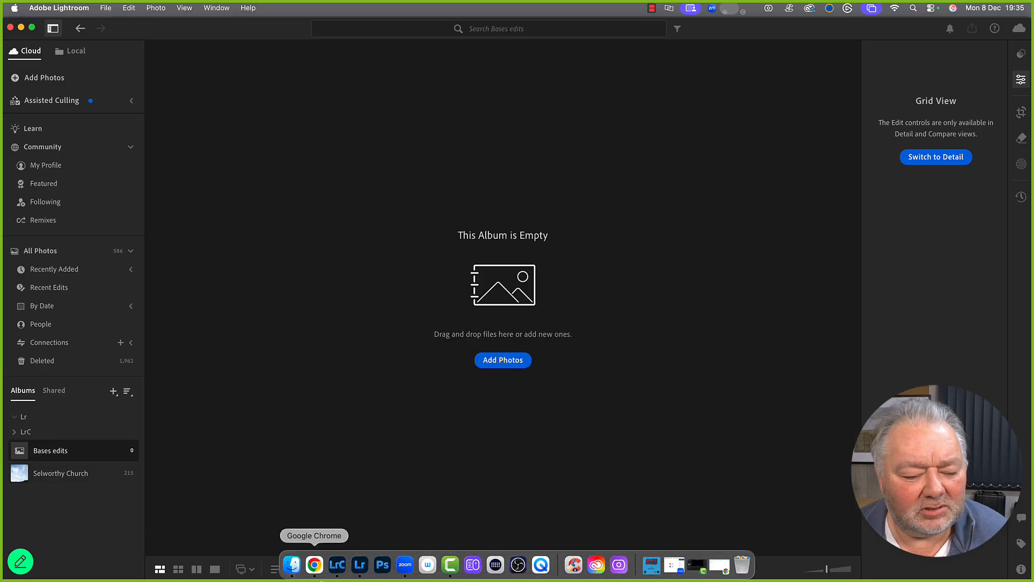
left_click(332, 571)
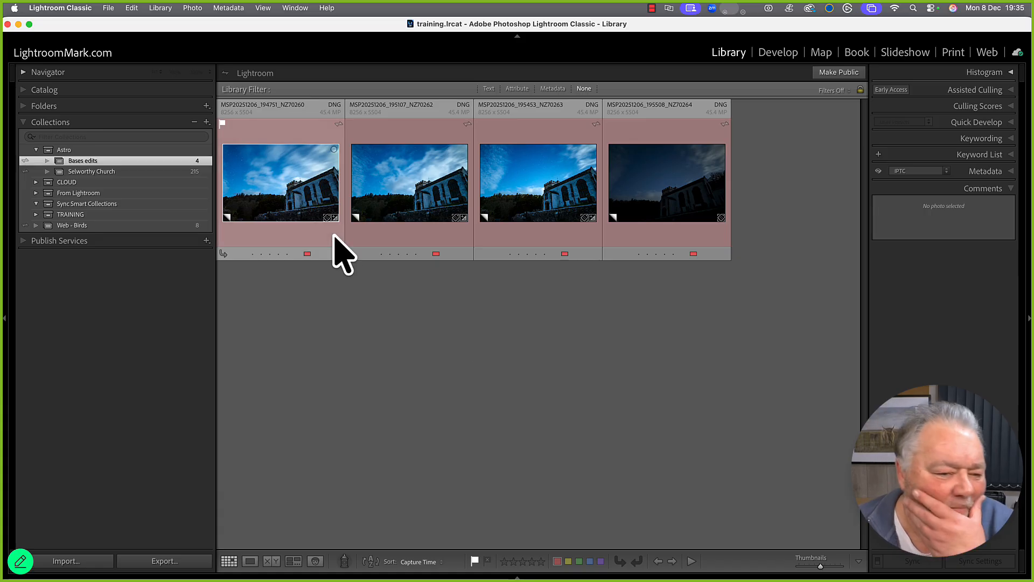
right_click(308, 195)
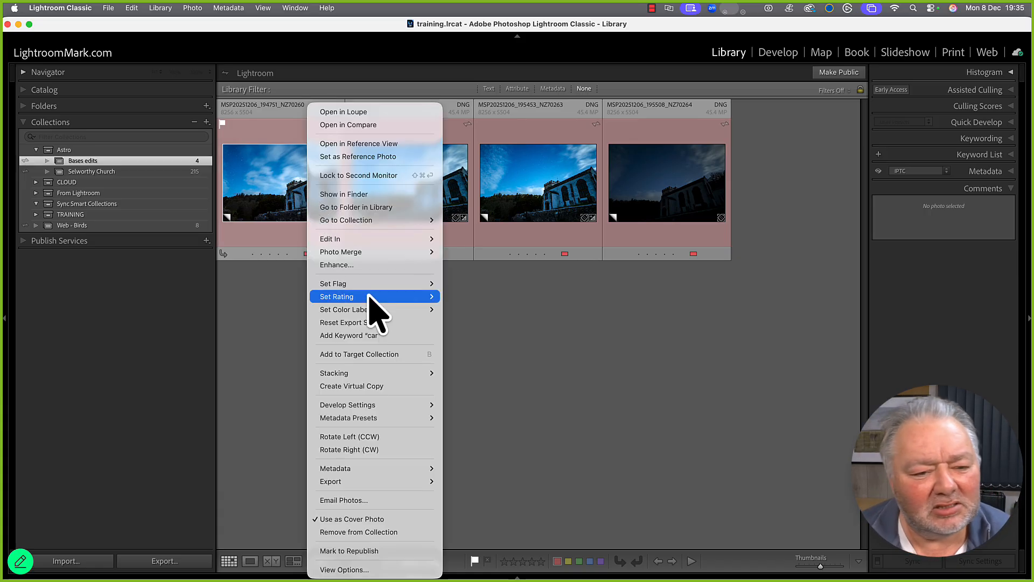
left_click(300, 196)
Create a collection named V2 in the Astro set containing new virtual copies of the first three church photos.
left_click(510, 199)
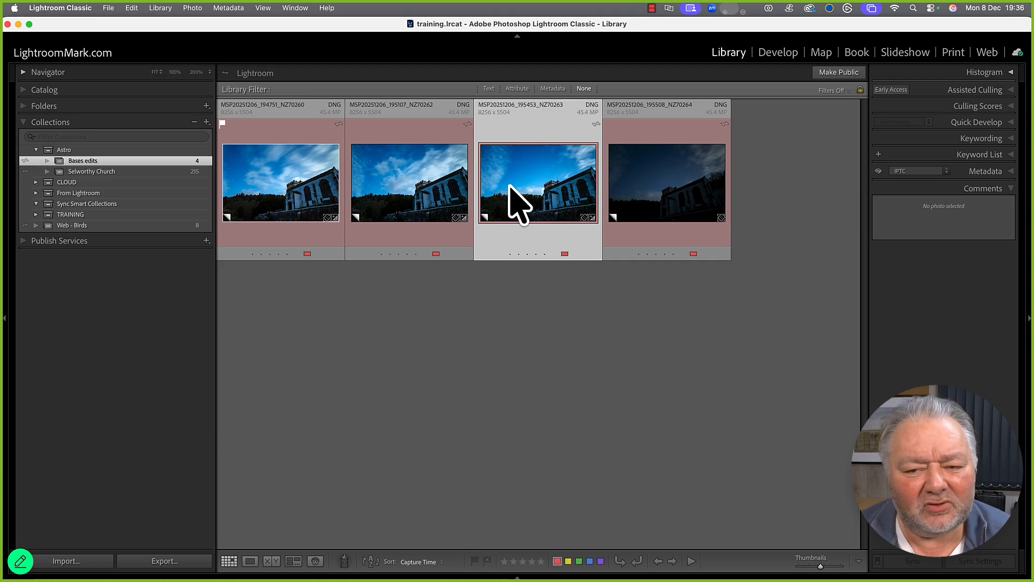
left_click(272, 202, "shift")
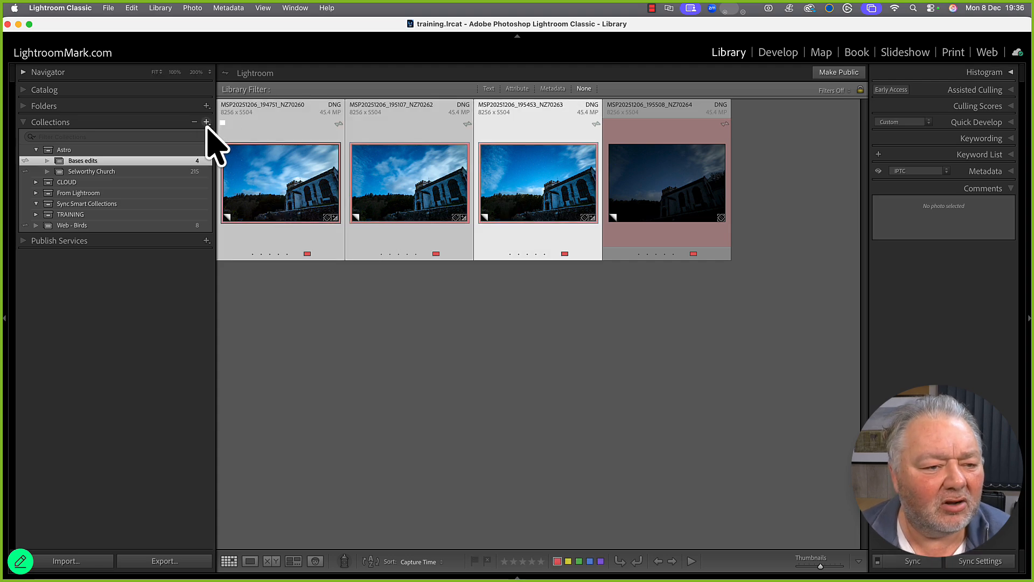
left_click(206, 122)
left_click(267, 138)
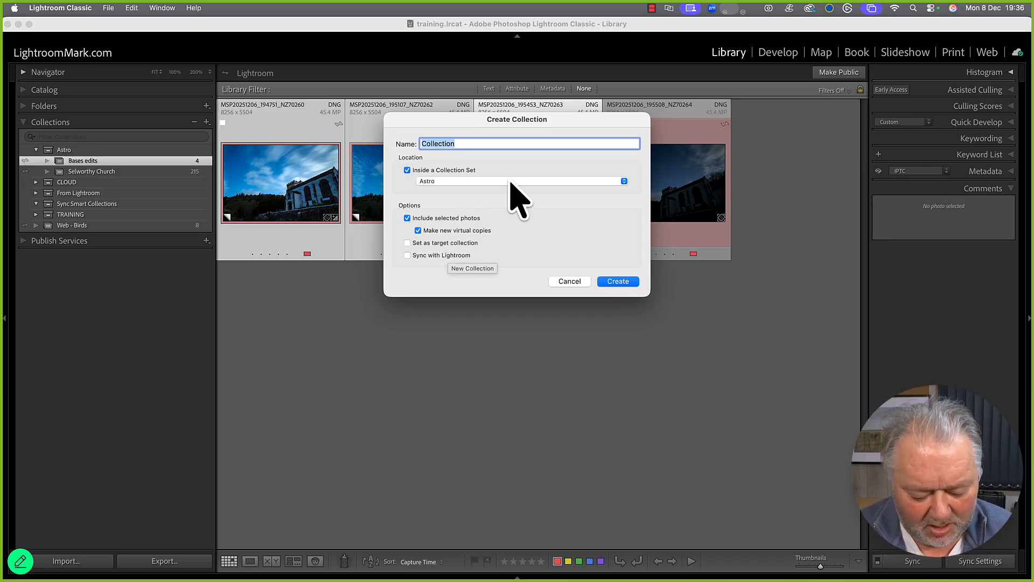
type("V2")
key("Return")
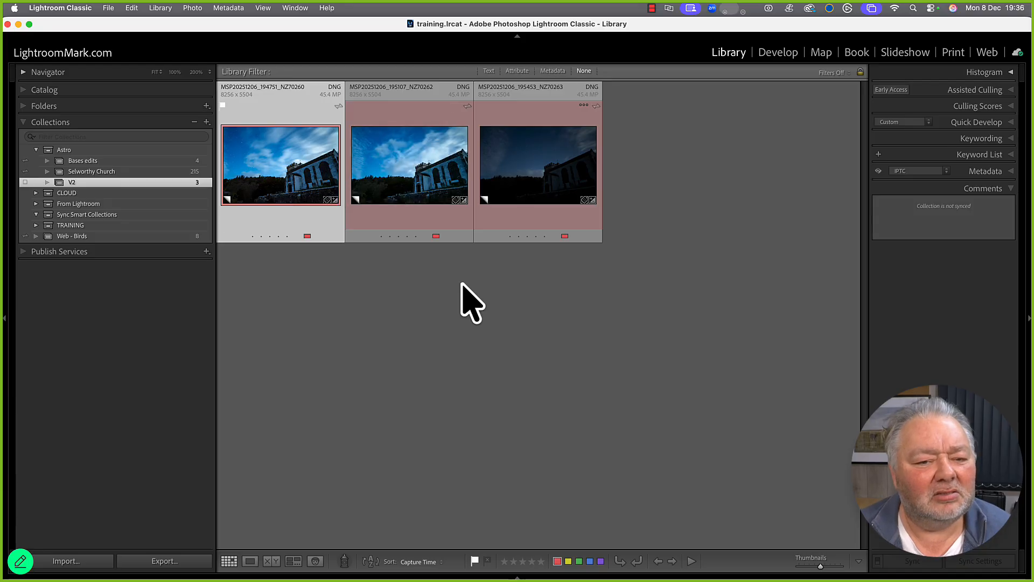
Open the first church photo of the V2 collection in Develop, collapse its Tone Curve and show the Basic adjustments.
left_click(536, 178, "shift")
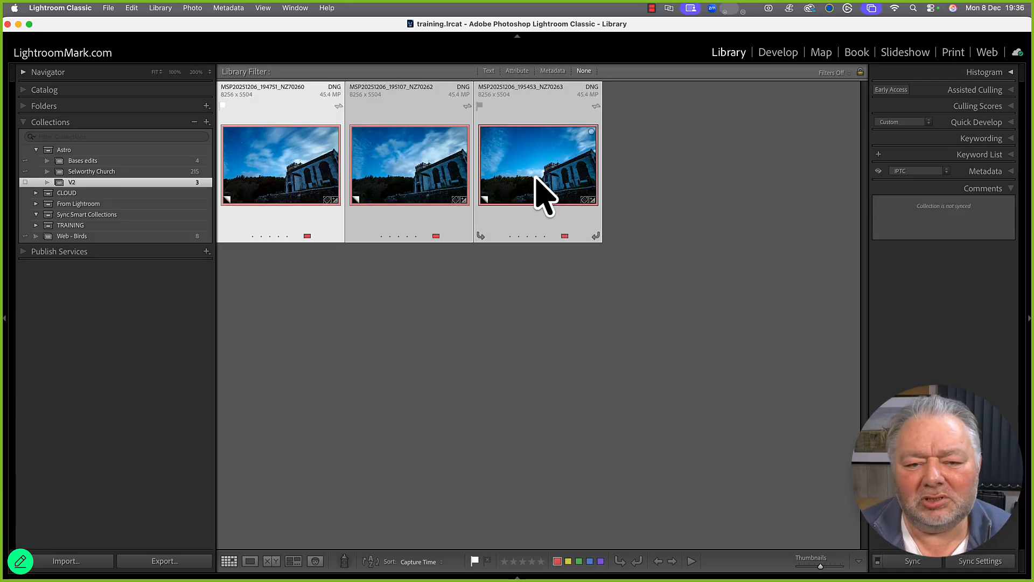
left_click(476, 344)
double_click(301, 176)
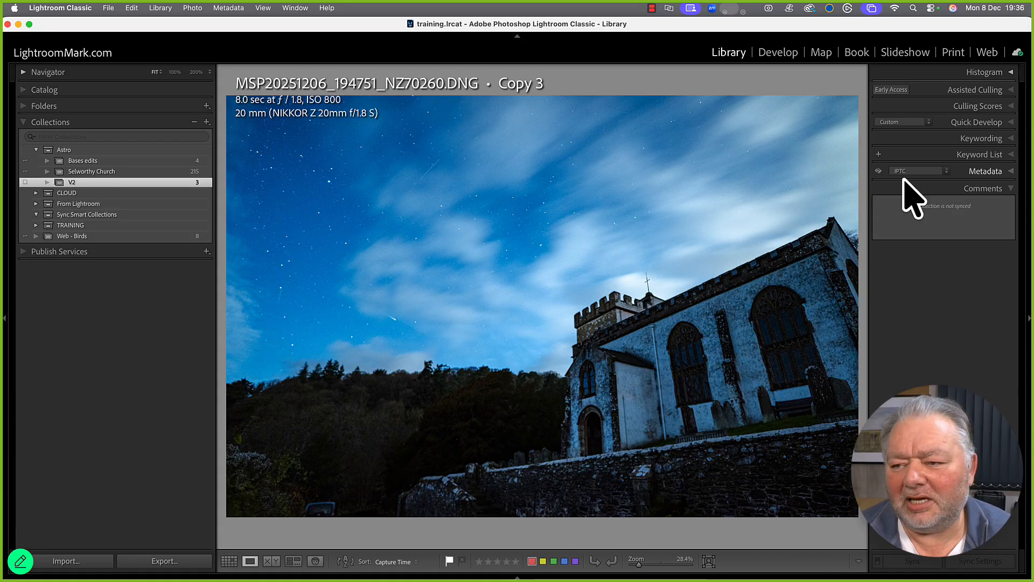
key("d")
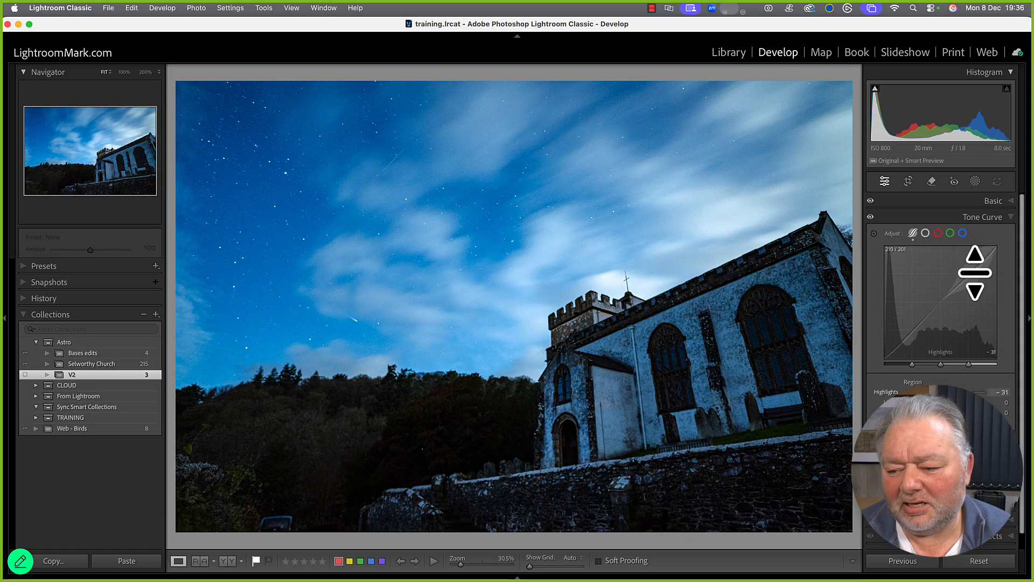
left_click(998, 221)
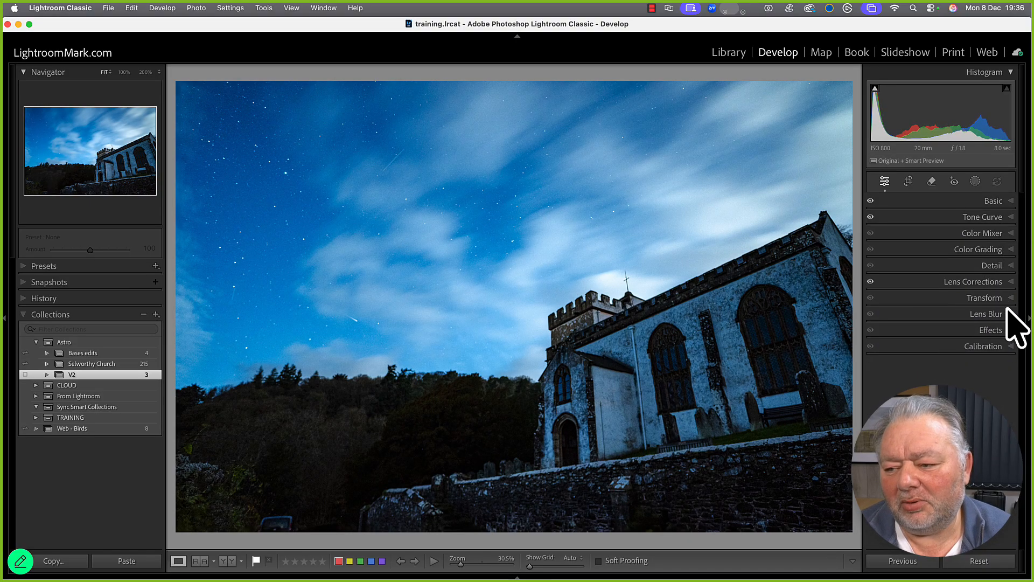
left_click(996, 201)
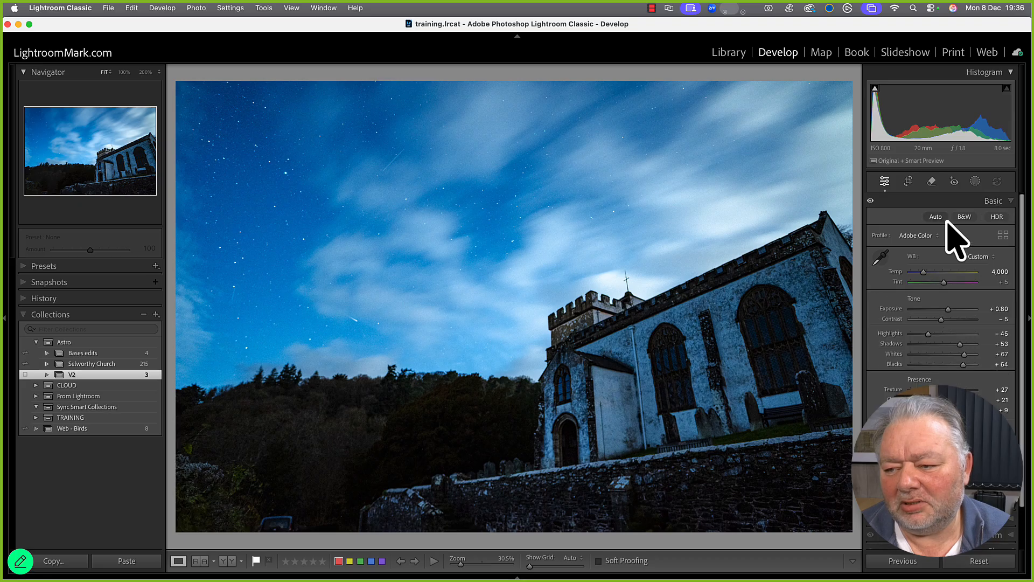
Try a black-and-white treatment with Blacks at +6 on the church photo, and undo both changes.
left_click(964, 217)
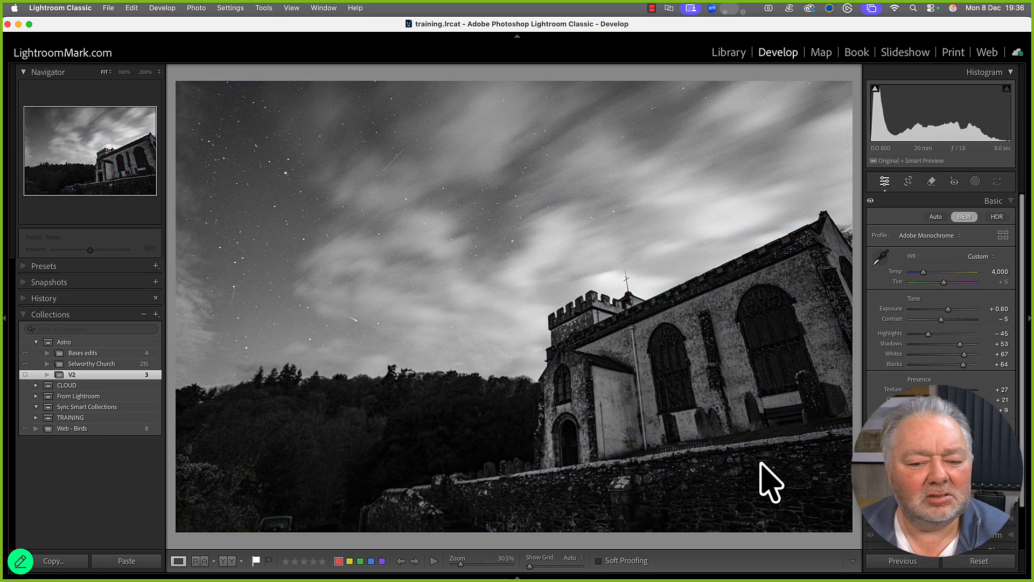
left_click_drag(962, 370, 951, 371)
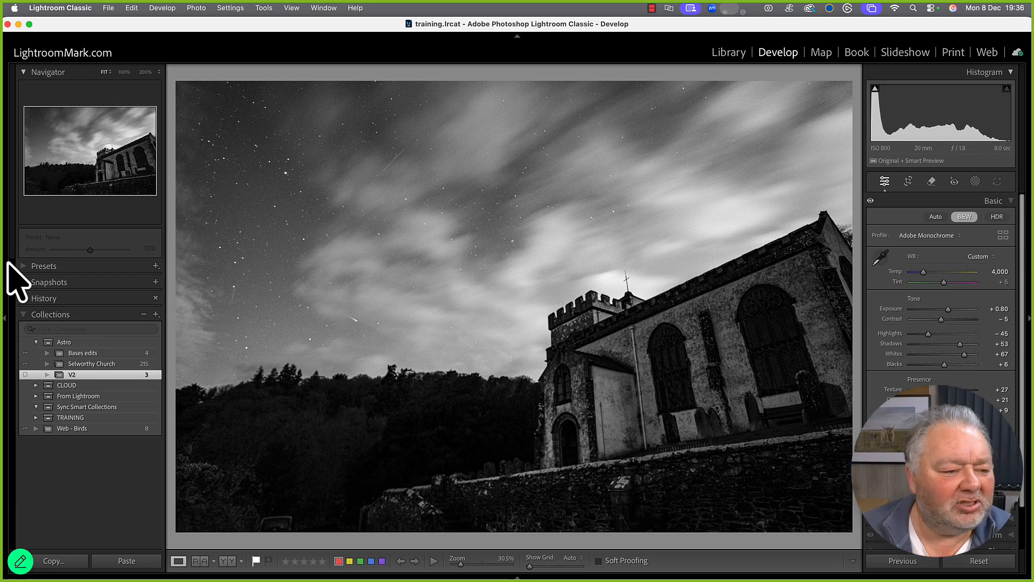
key("super+z")
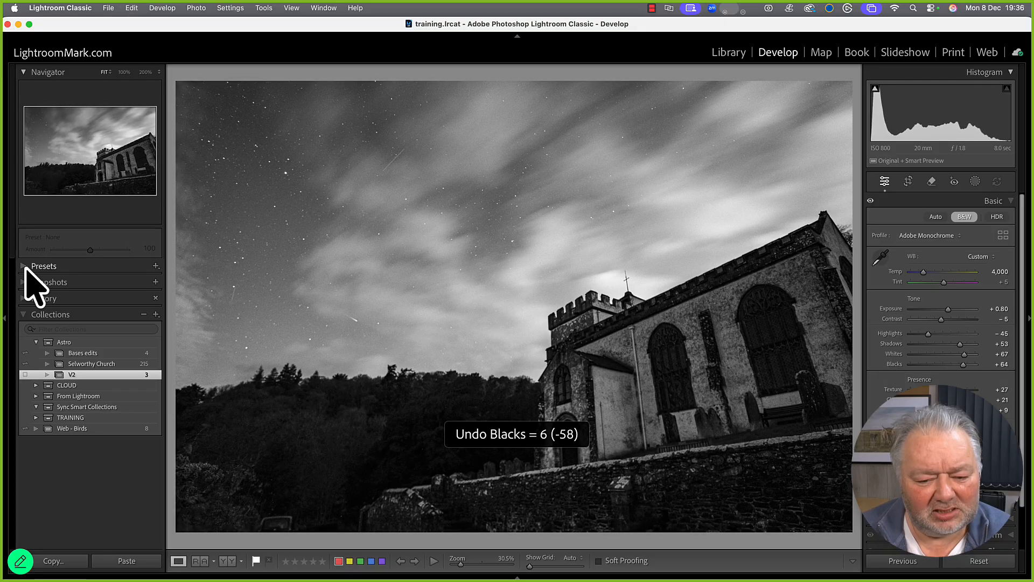
key("super+z")
Apply the Adaptive: Landscape preset Autumn02 to the first church photo in V2.
left_click(27, 267)
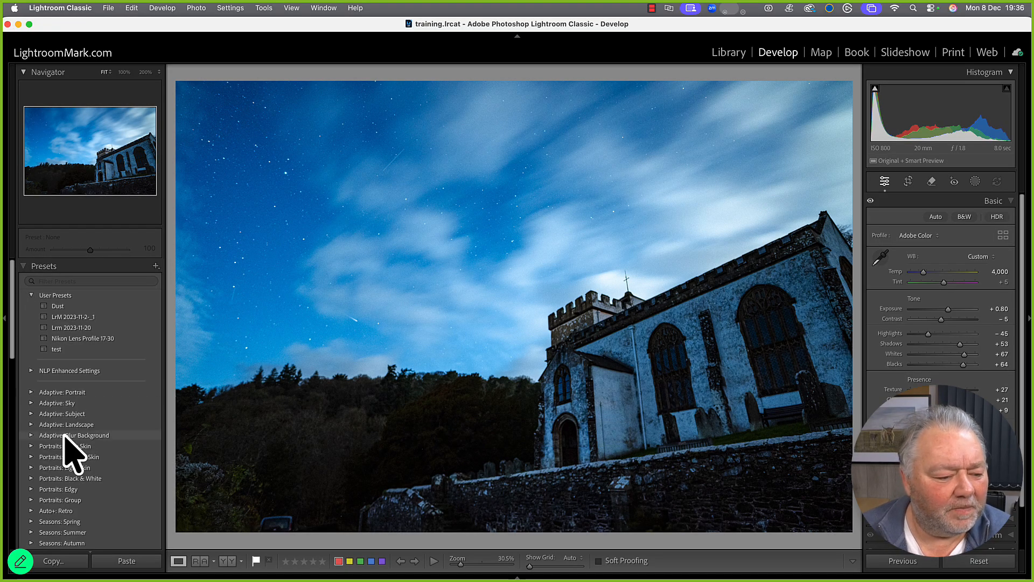
left_click(32, 425)
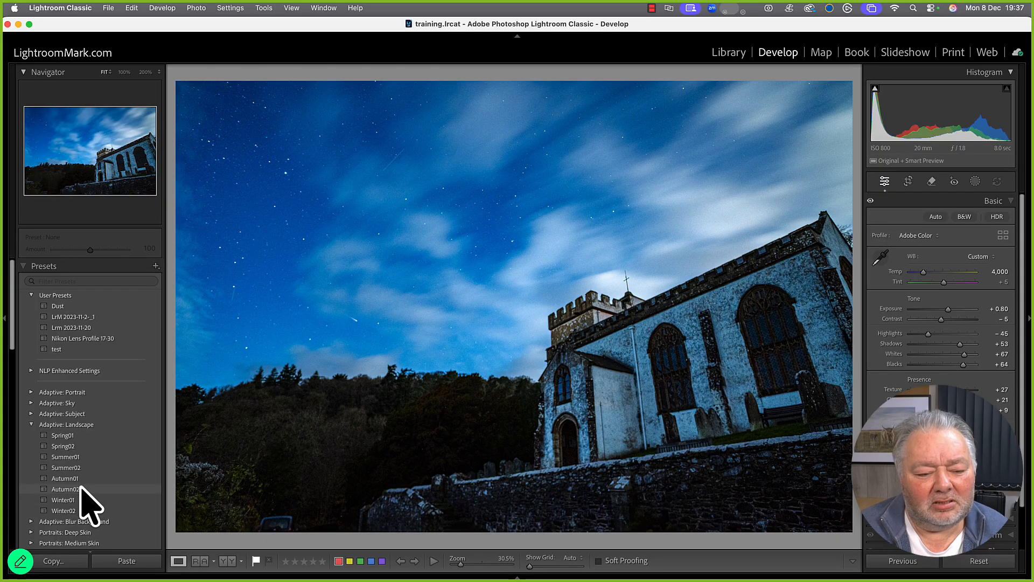
left_click(82, 488)
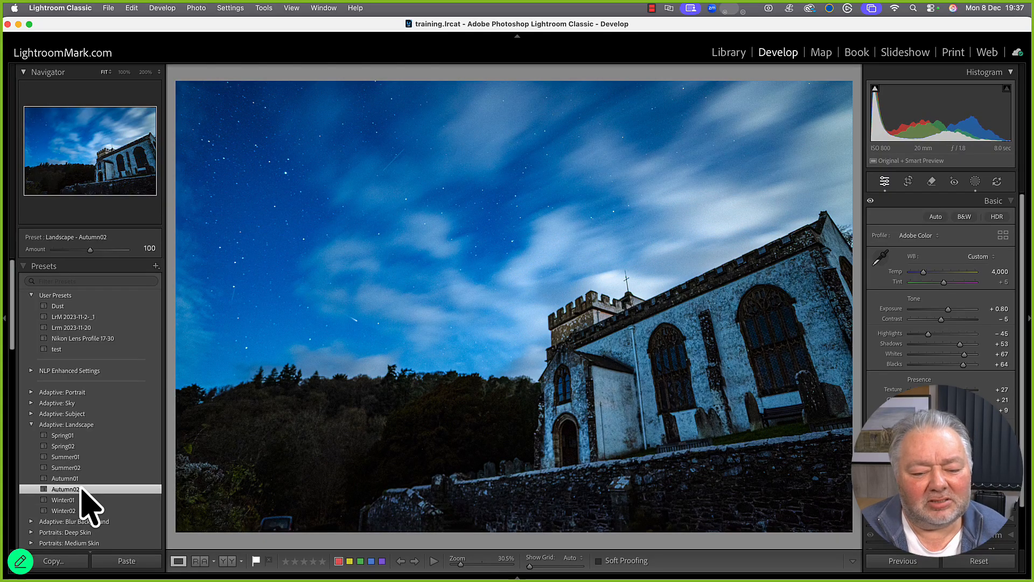
Return to the grid, synchronize all settings from the first photo to the other two V2 copies, and deselect them.
key("g")
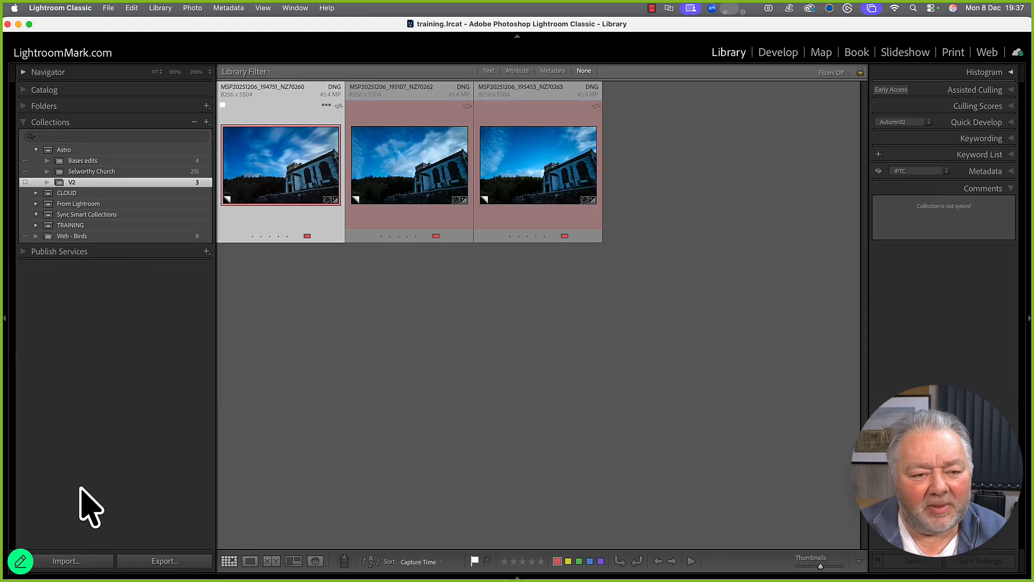
left_click(551, 162, "shift")
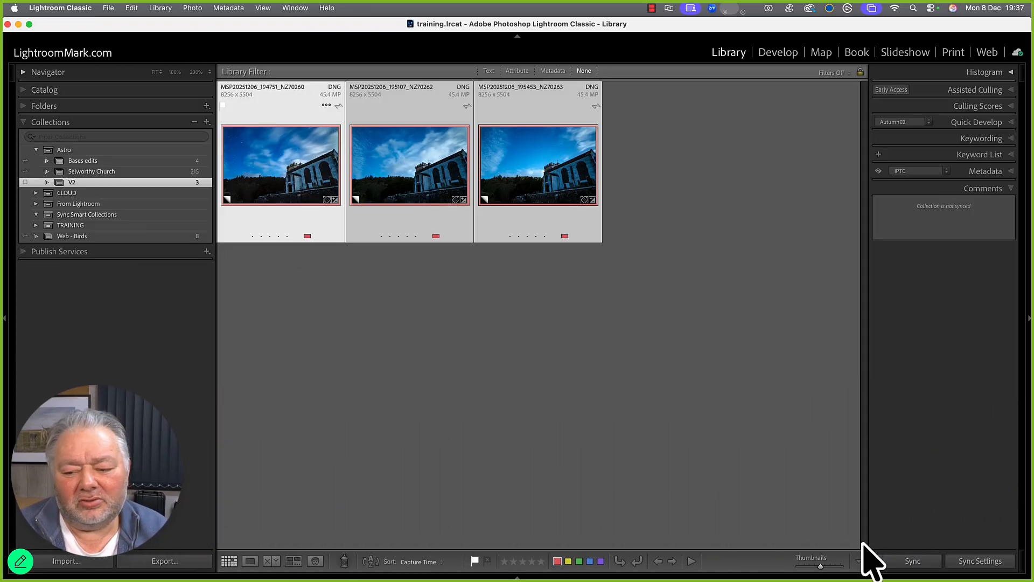
left_click(961, 566)
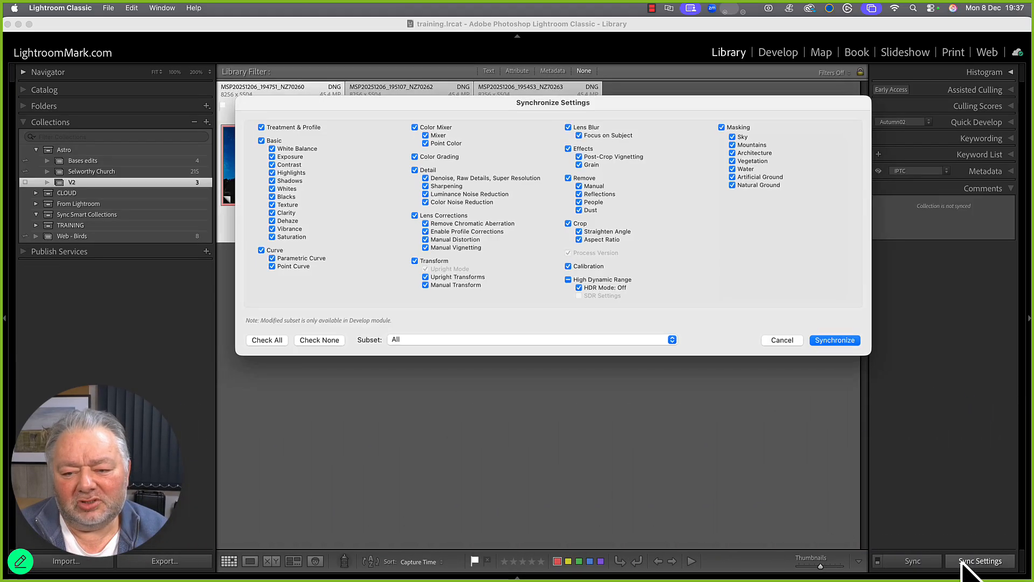
left_click(834, 340)
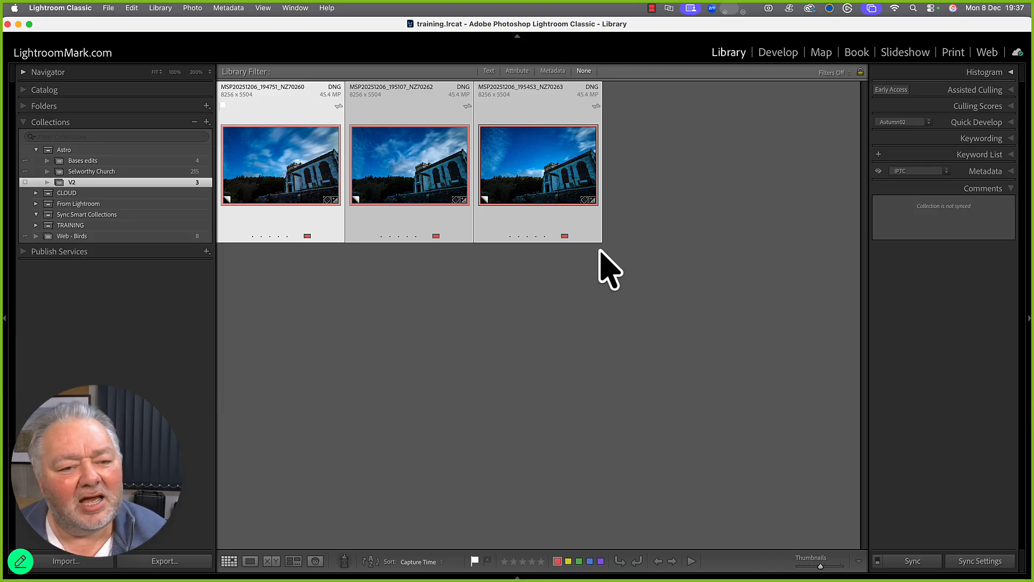
left_click(601, 303)
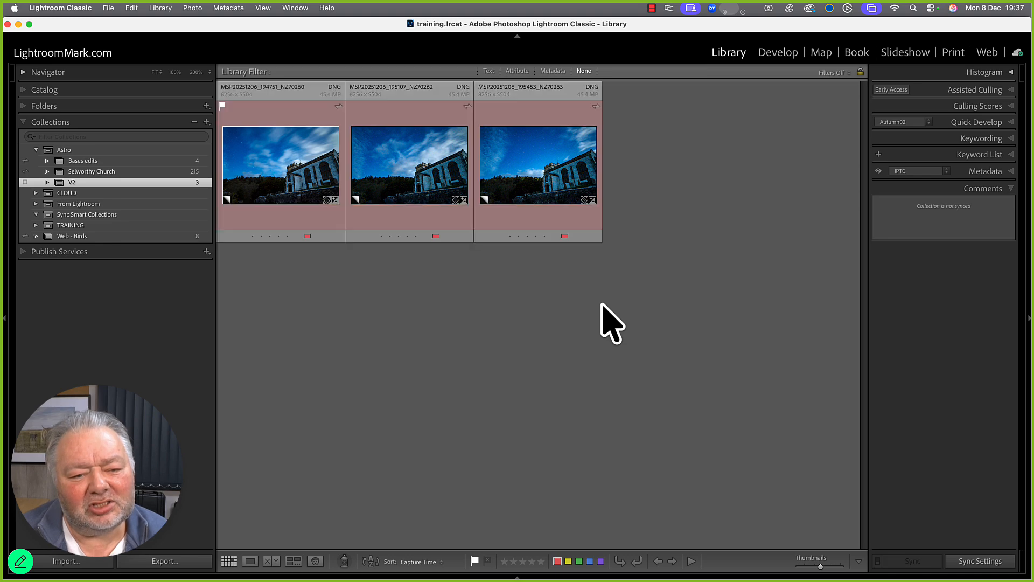
Compare the three V2 photos in Survey view with side panels hidden and lights dimmed, and return to the grid.
left_click(277, 176)
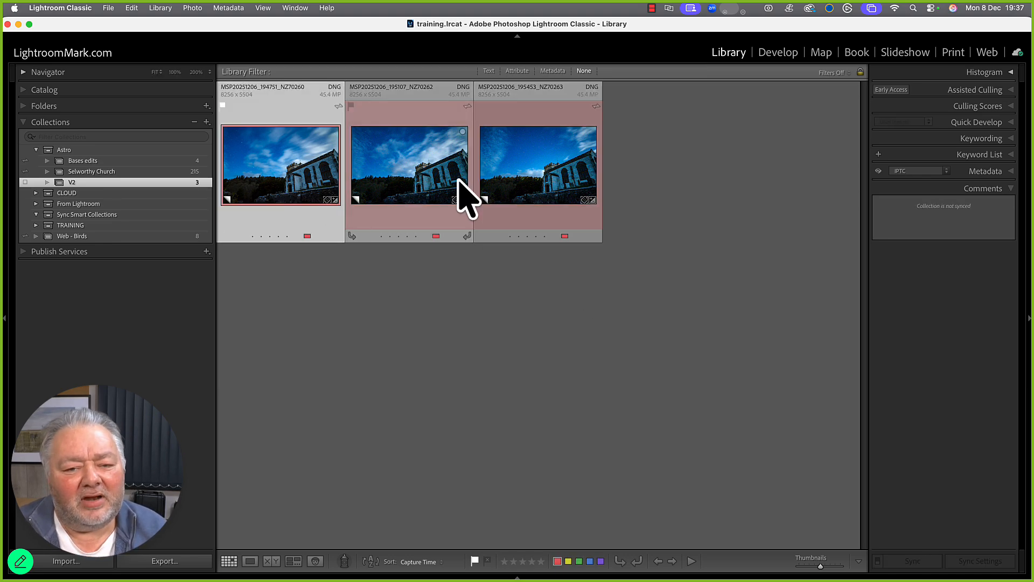
left_click(516, 183, "shift")
key("n")
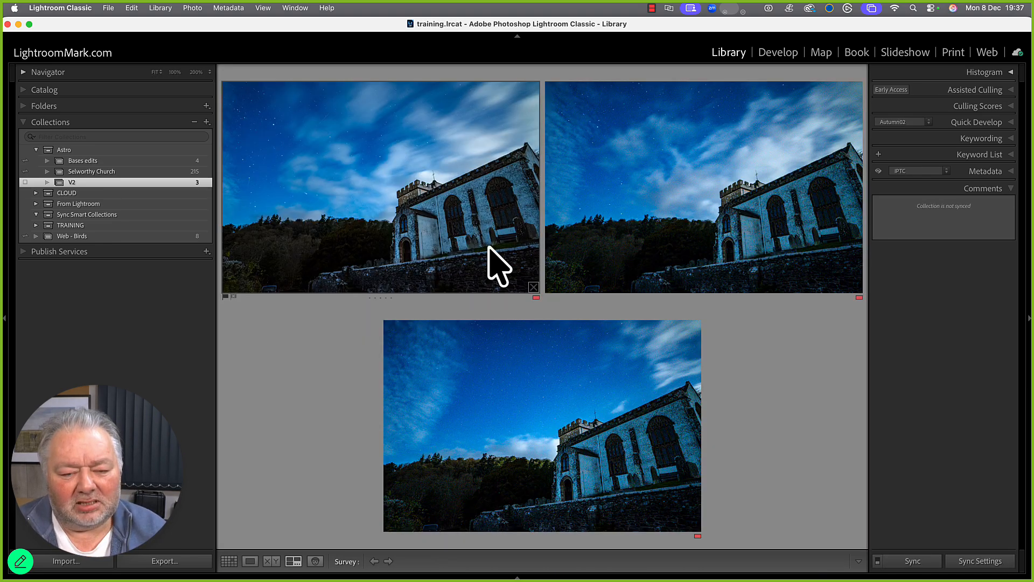
key("Tab")
key("l")
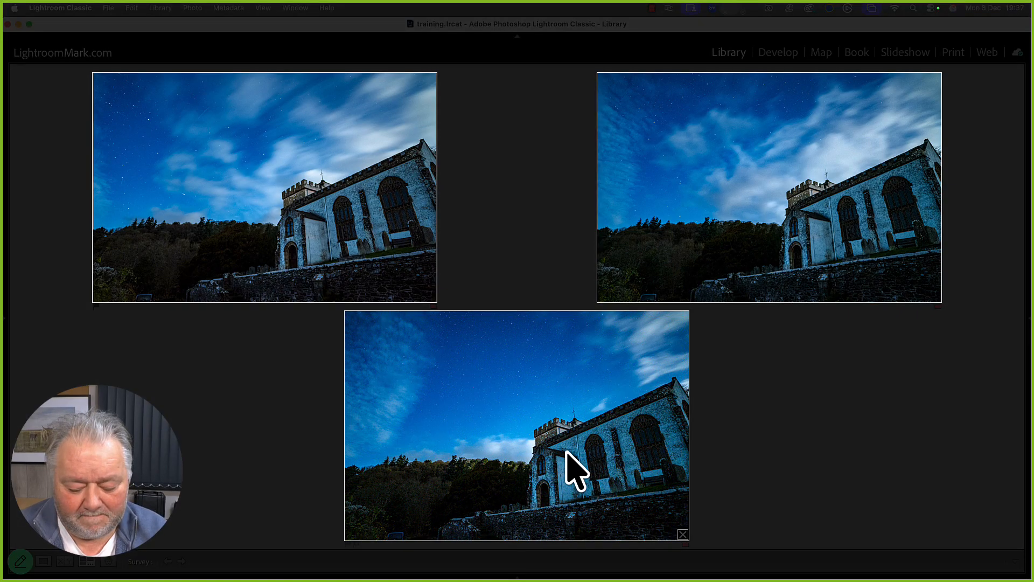
key("l")
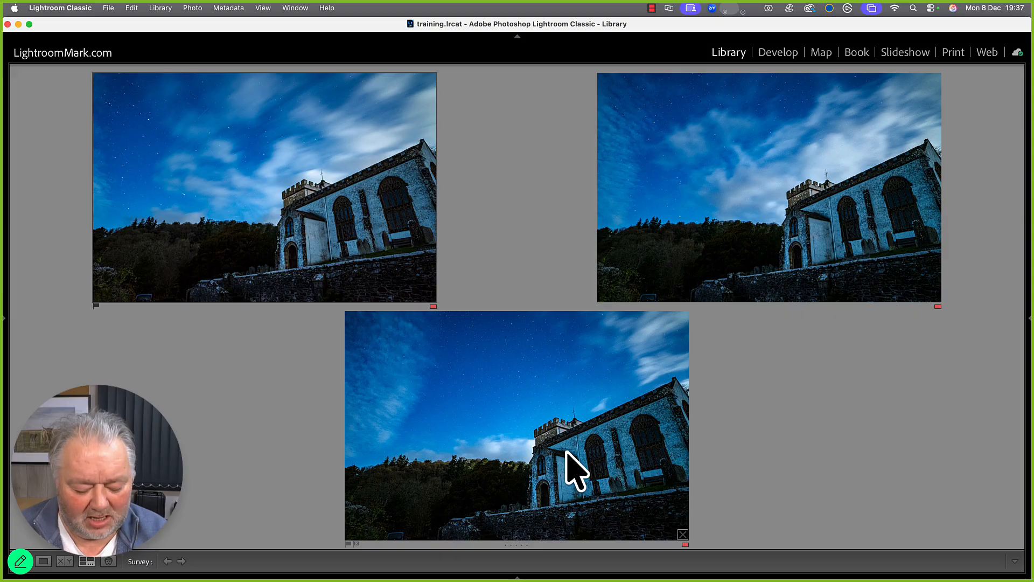
key("g")
key("Tab")
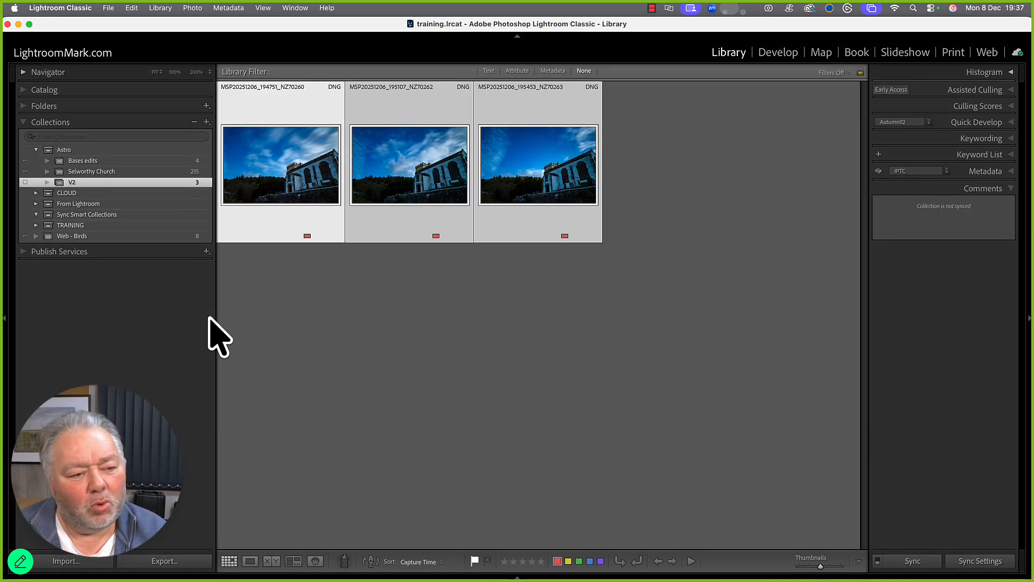
Review the photos in the Bases edits collection and browse through the Selworthy Church collection.
left_click(175, 161)
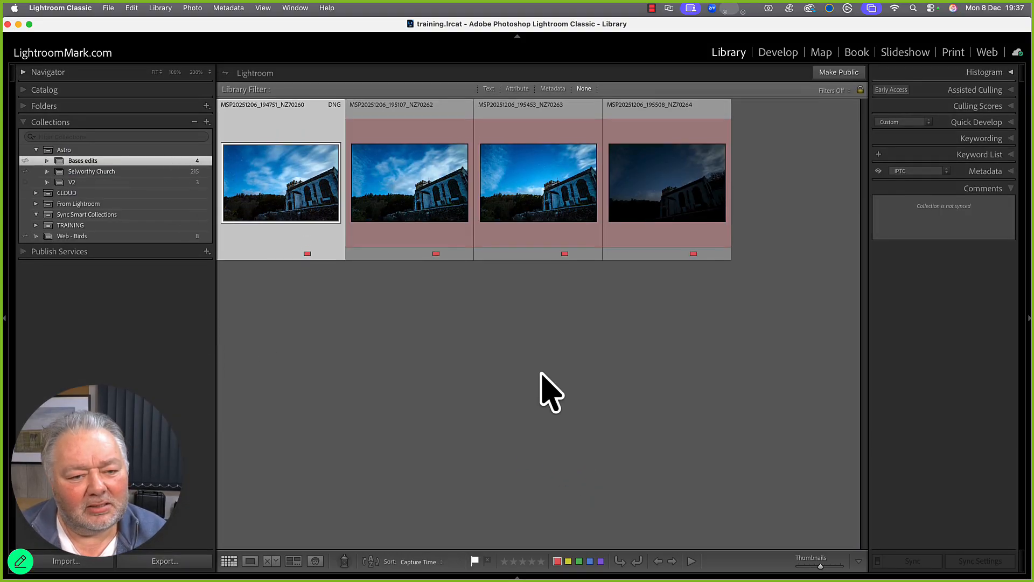
left_click(152, 170)
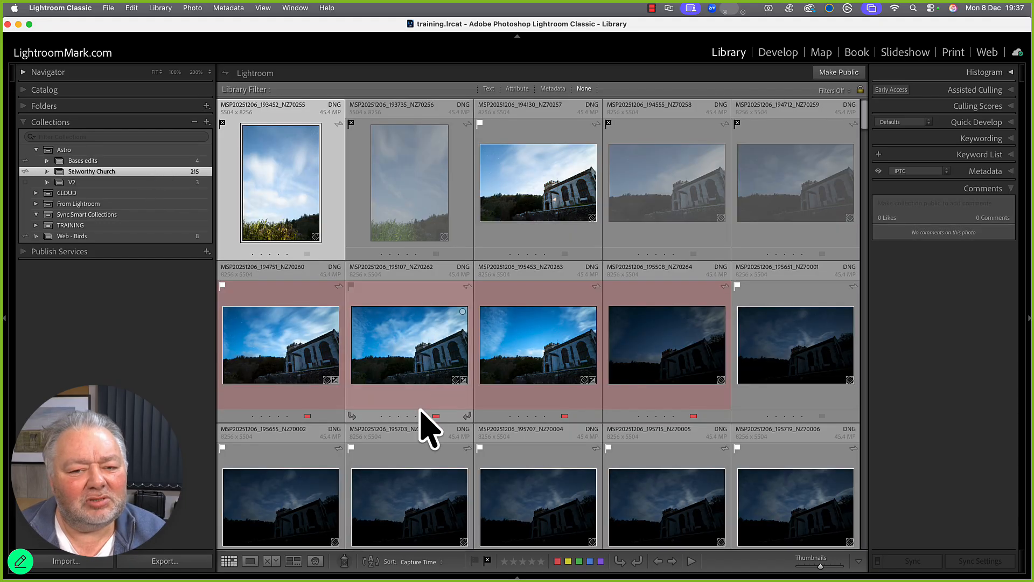
scroll(428, 426, "down", 10)
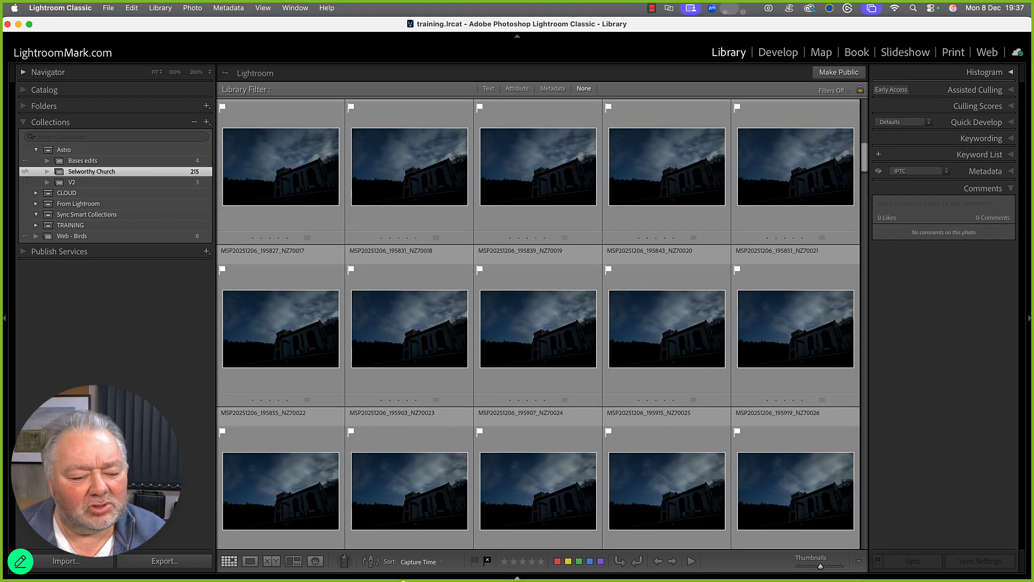
Switch to Adobe Lightroom and check its cloud storage and sync status.
mouse_move(405, 564)
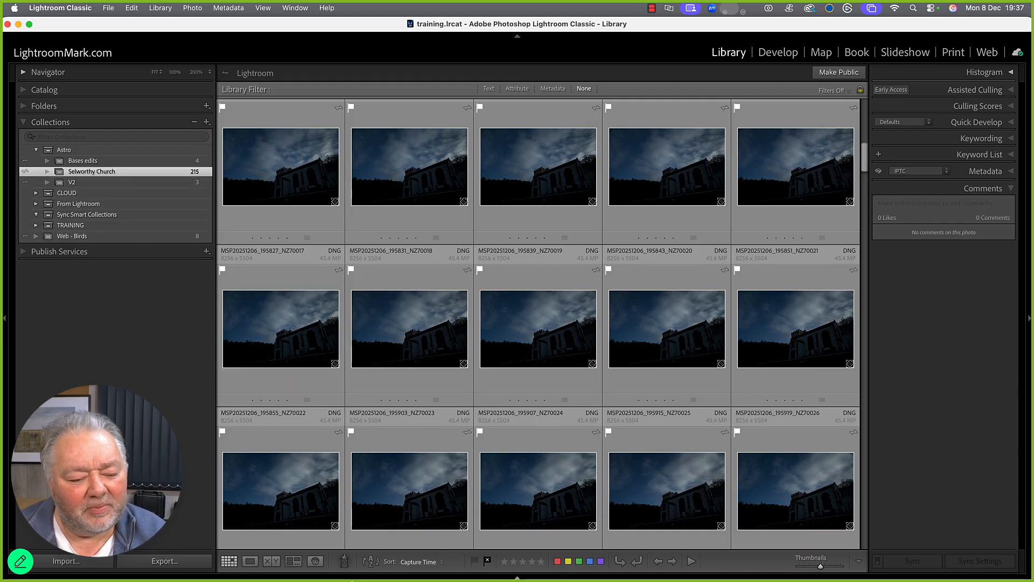
left_click(359, 575)
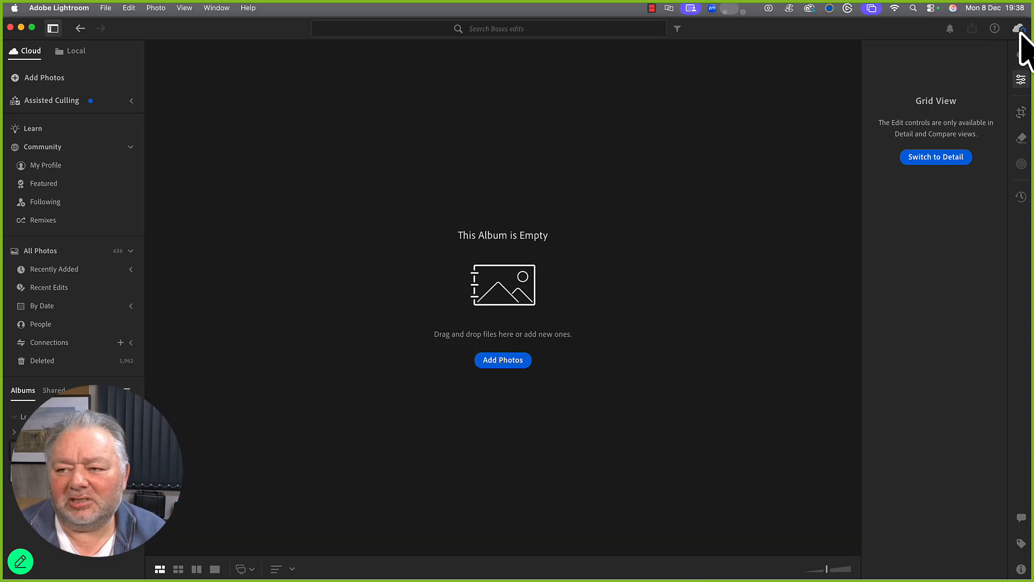
left_click(1021, 32)
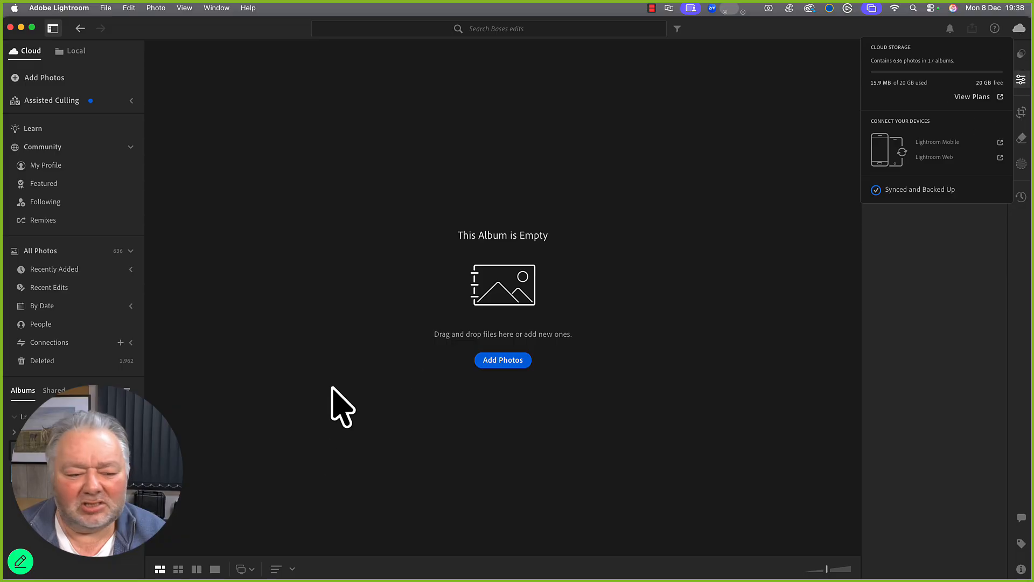
left_click(315, 433)
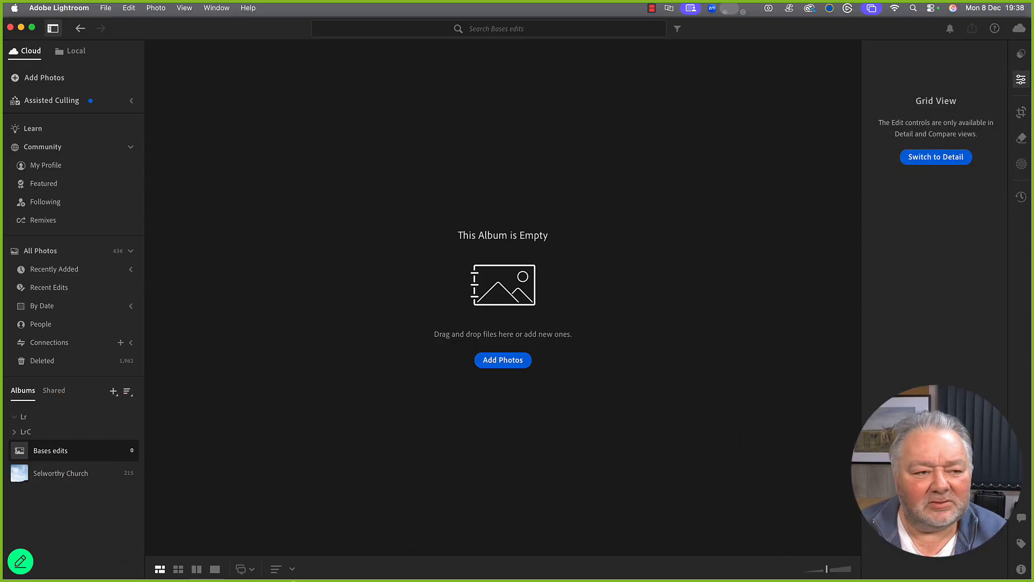
Minimize Lightroom to return to the Lightroom Classic library and deselect all photos in the Picked Images Cloud collection.
left_click(20, 28)
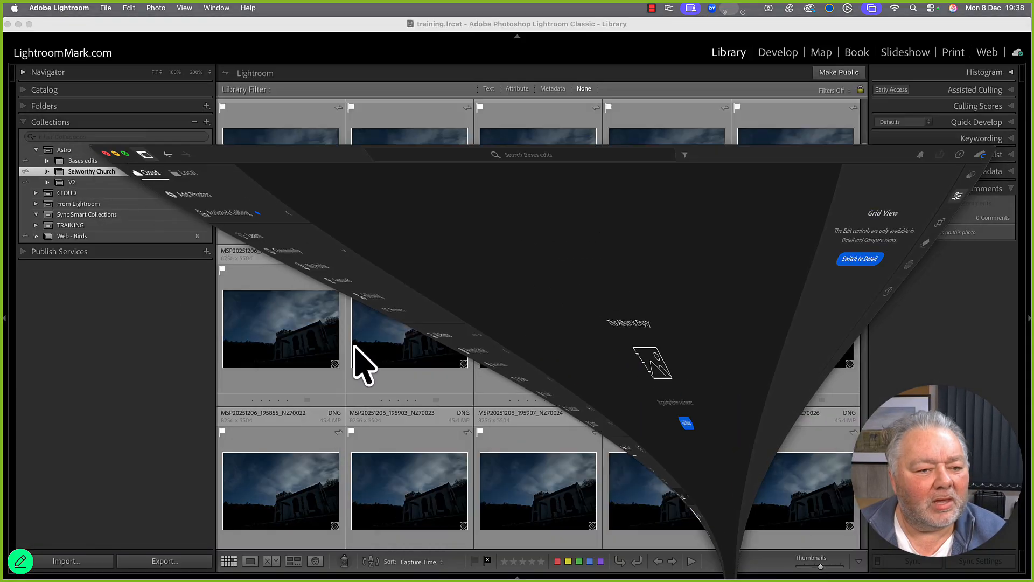
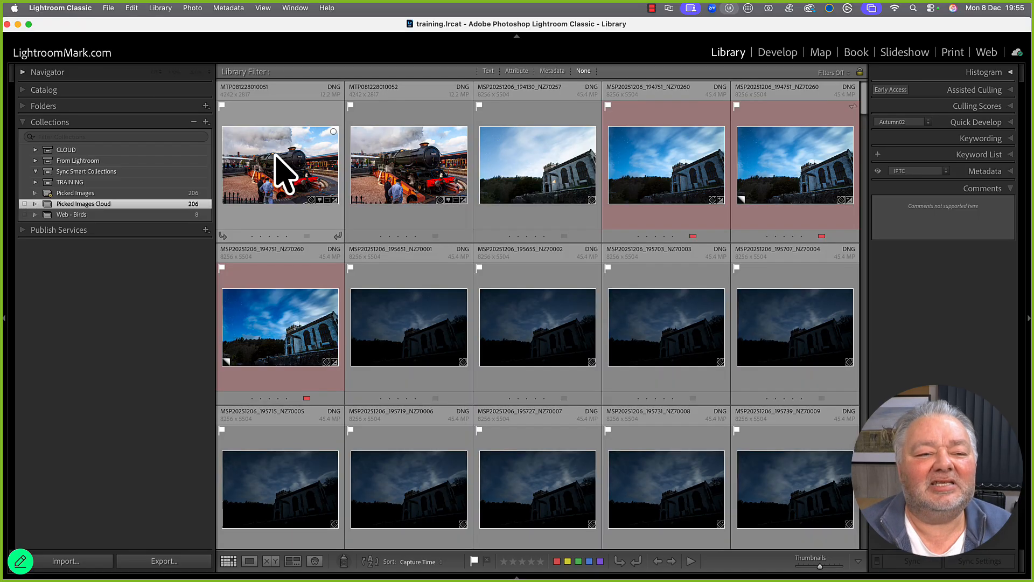
key("super+d")
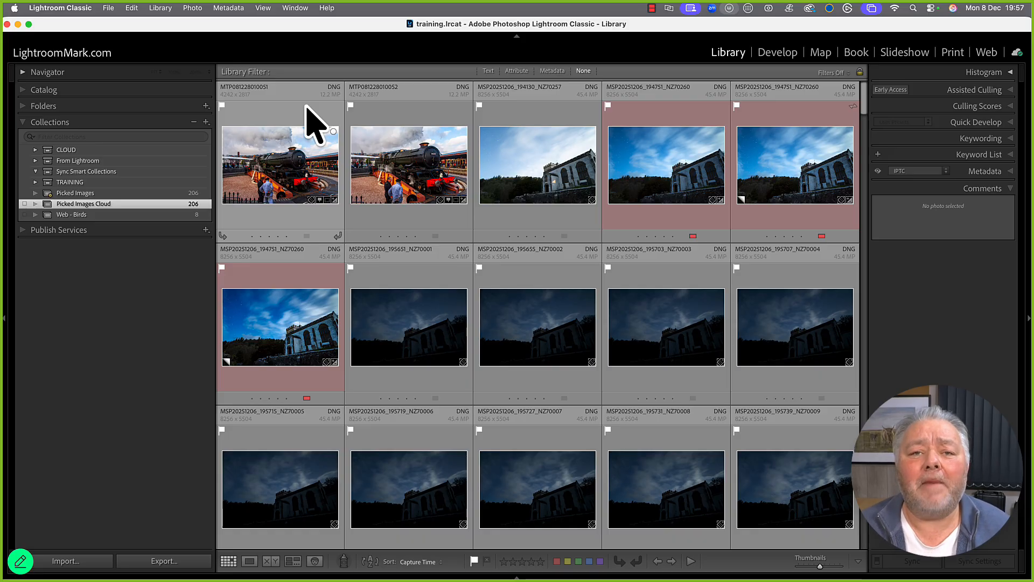
Review the jf Smart-Collection Sync plug-in's sync control settings in the Plug-in Manager, including the suffix for managed smart-collection names.
left_click(109, 9)
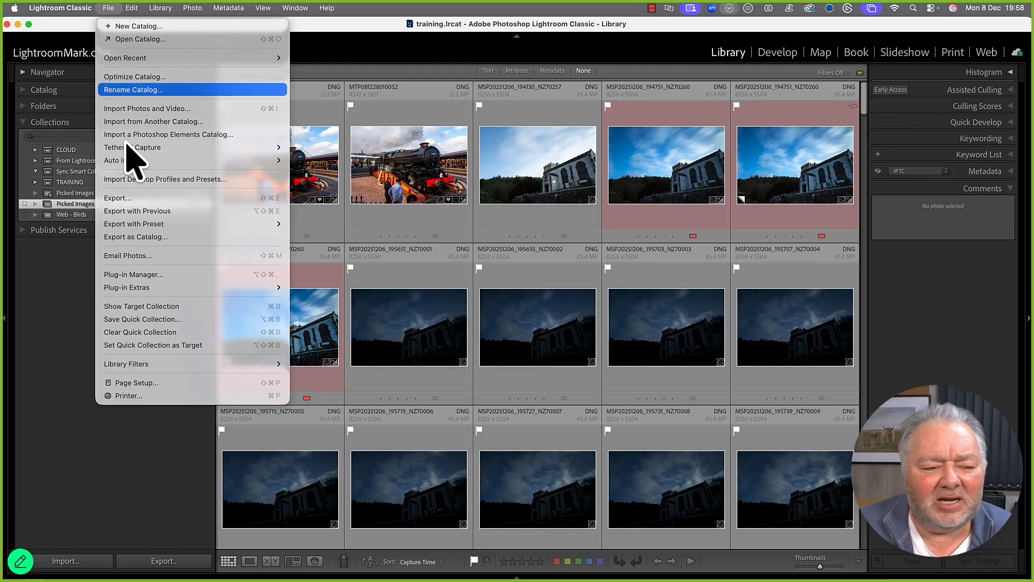
left_click(157, 275)
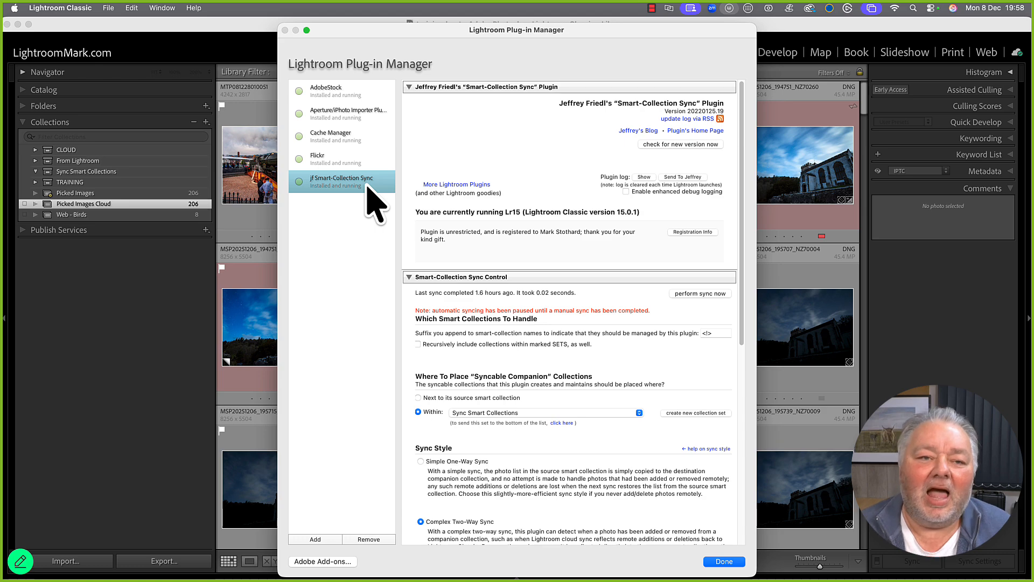
left_click(724, 563)
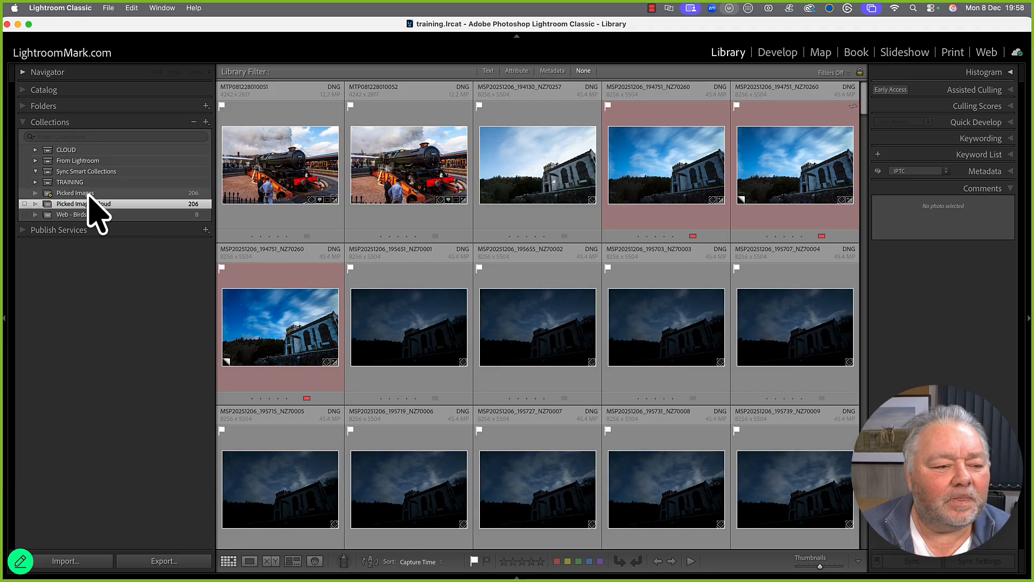
left_click(108, 8)
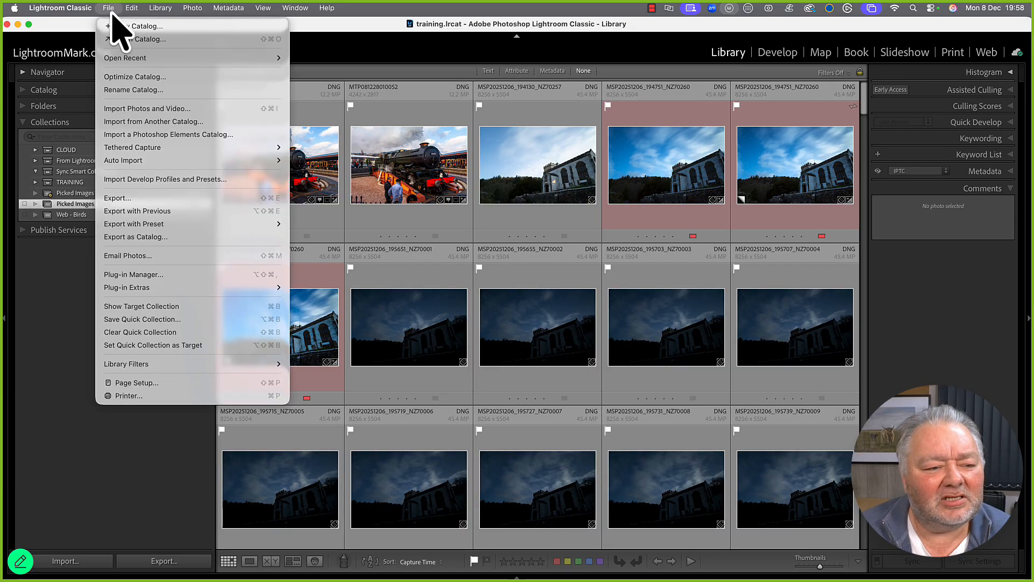
left_click(143, 275)
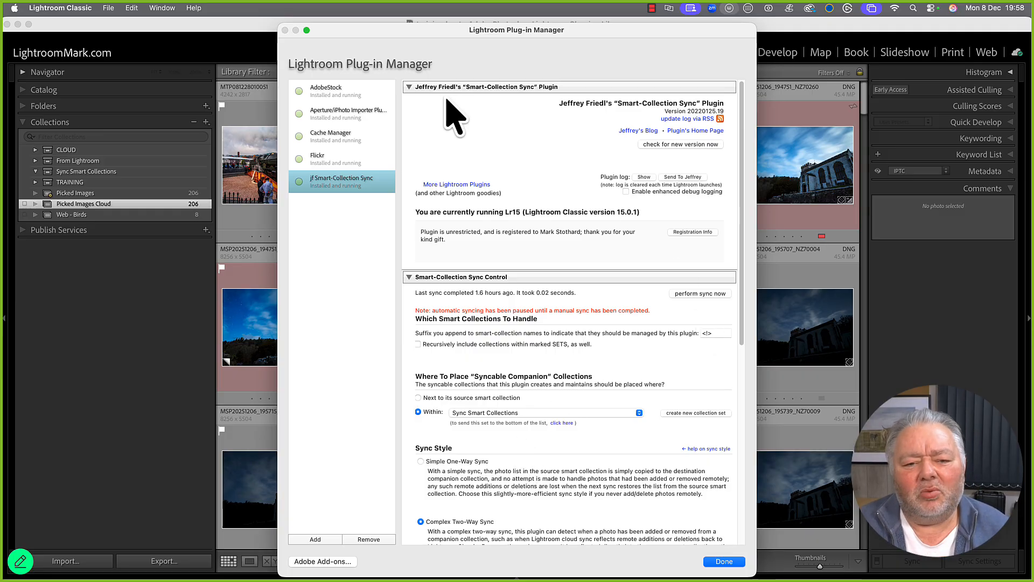
left_click(413, 90)
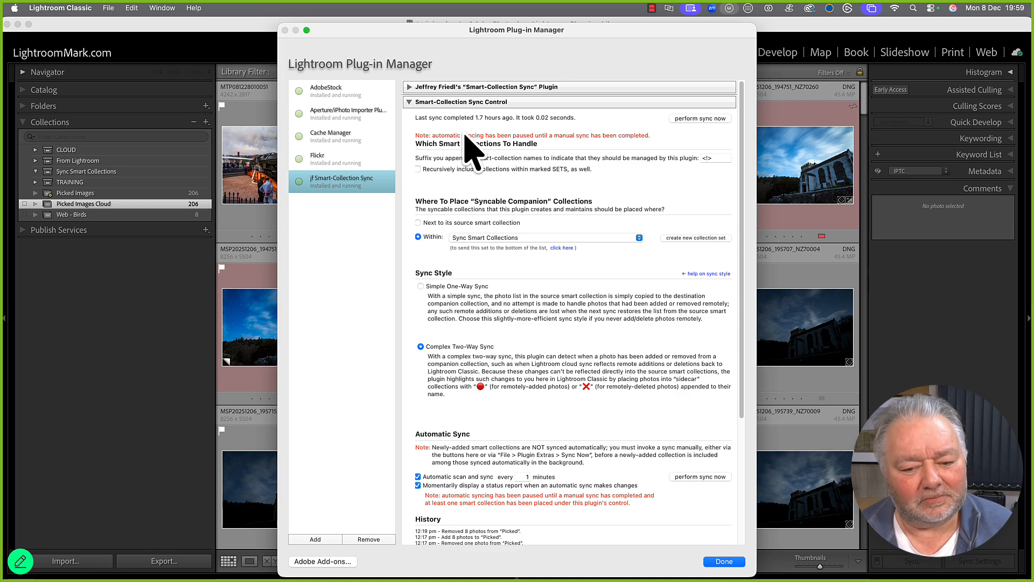
left_click(722, 158)
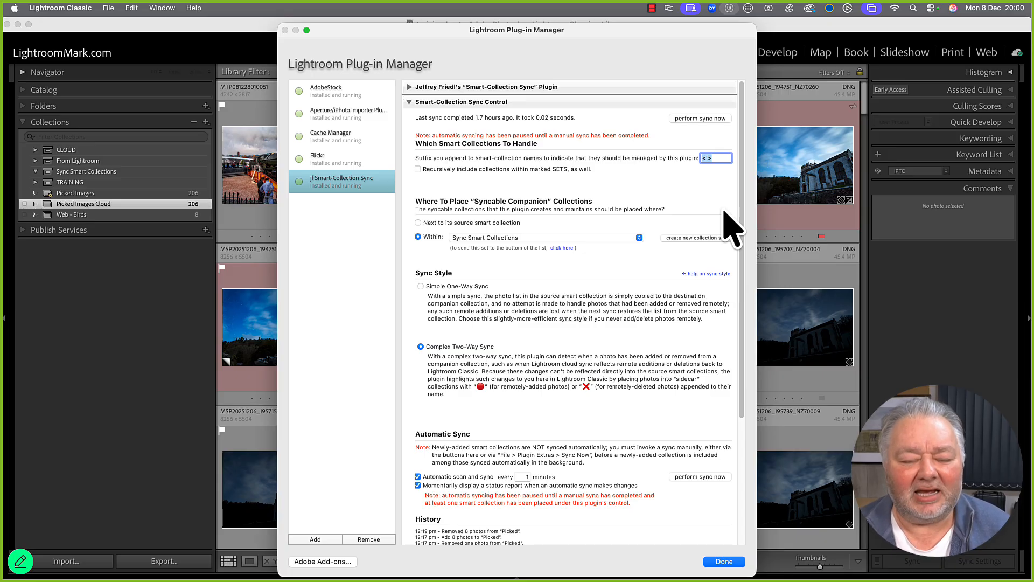
left_click(724, 562)
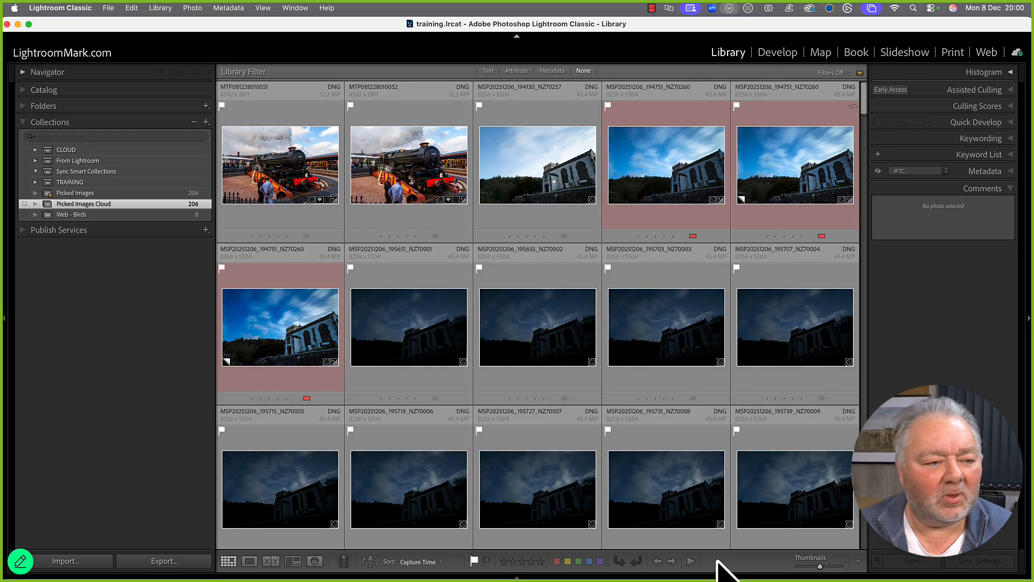
left_click(98, 215)
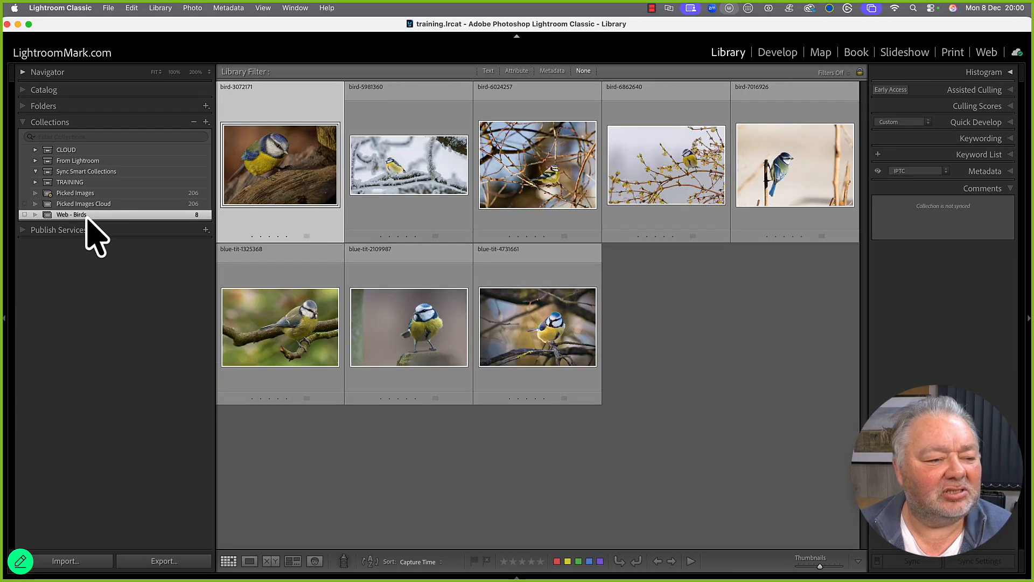
left_click(206, 123)
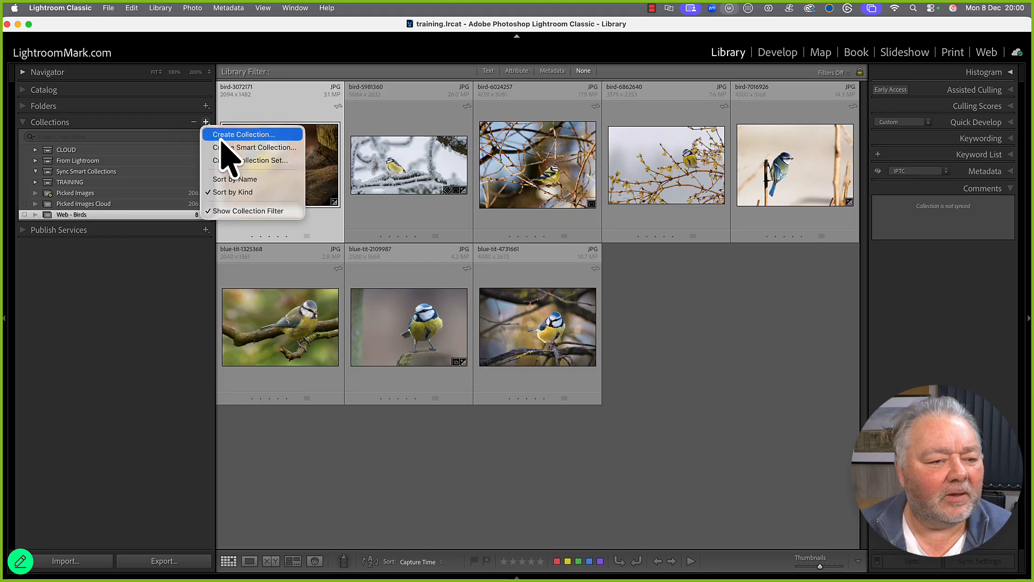
left_click(222, 136)
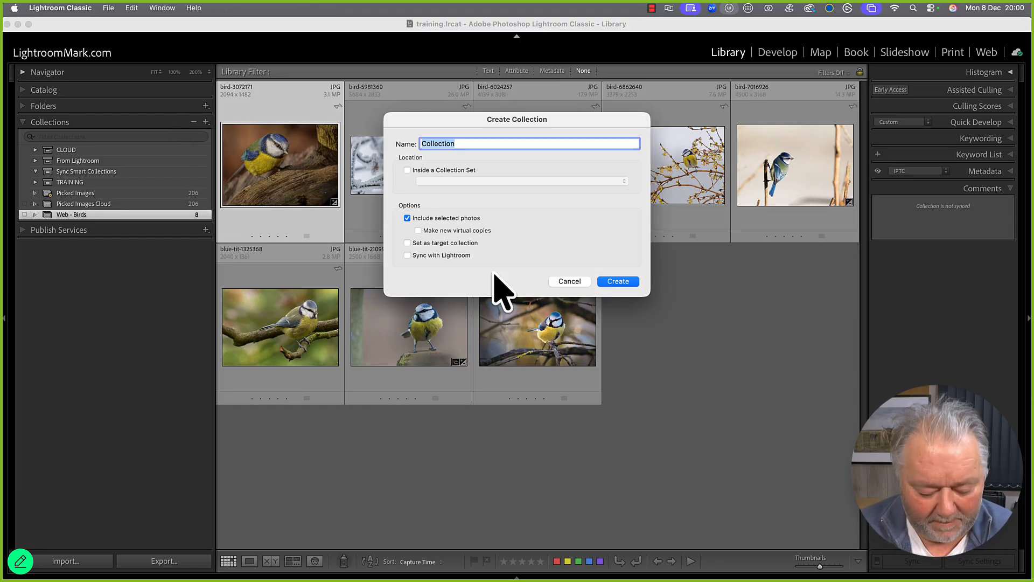
type("Birds")
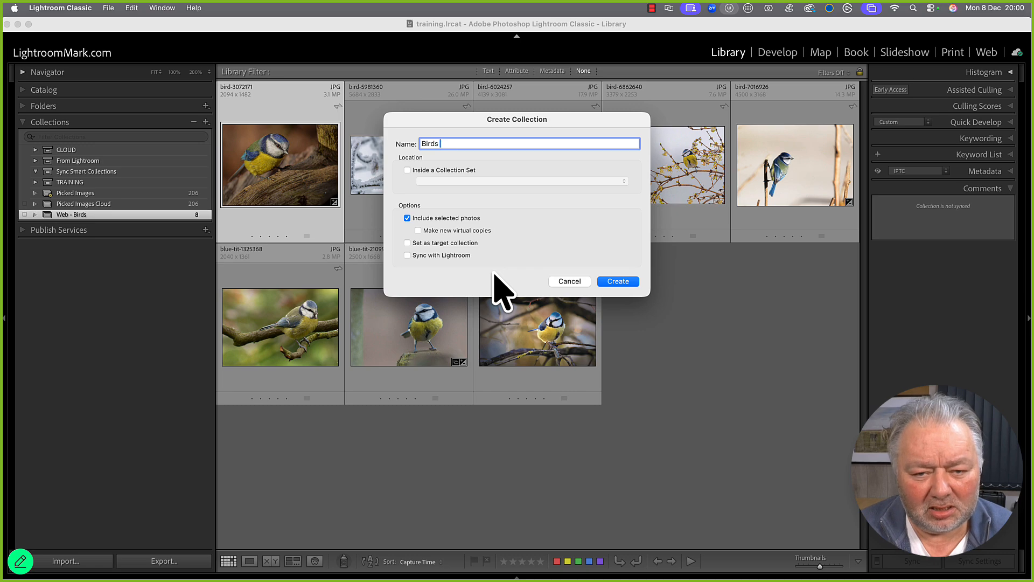
left_click(570, 283)
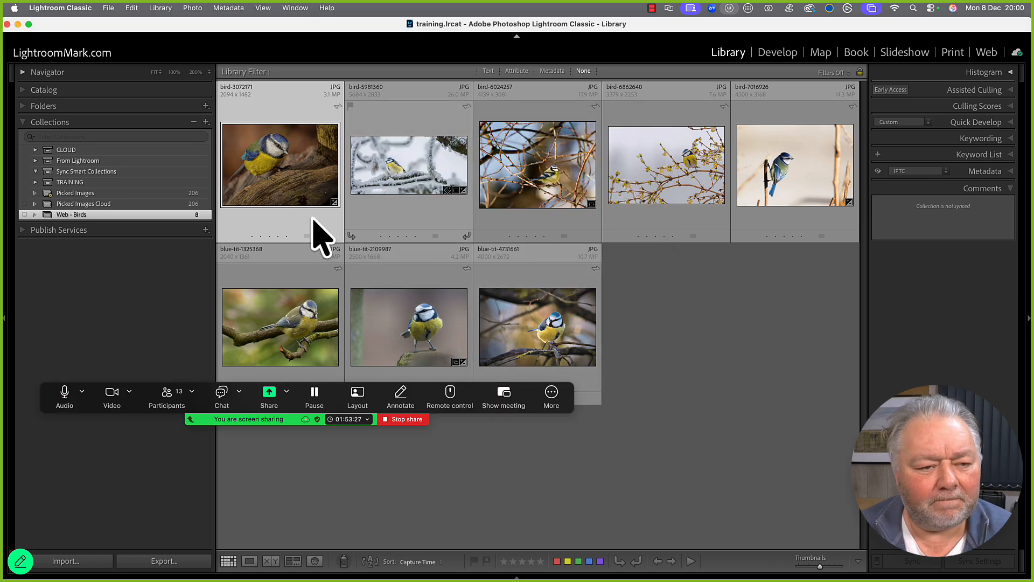
left_click(551, 401)
left_click(593, 533)
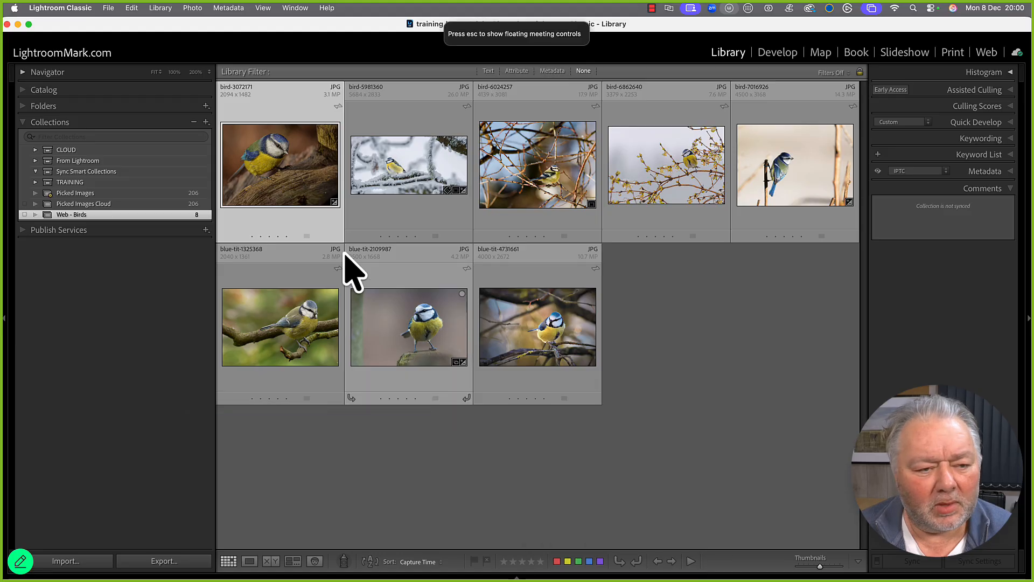
Create a smart collection named "Birds <!>" with the rule Keywords contains "bird".
left_click(206, 123)
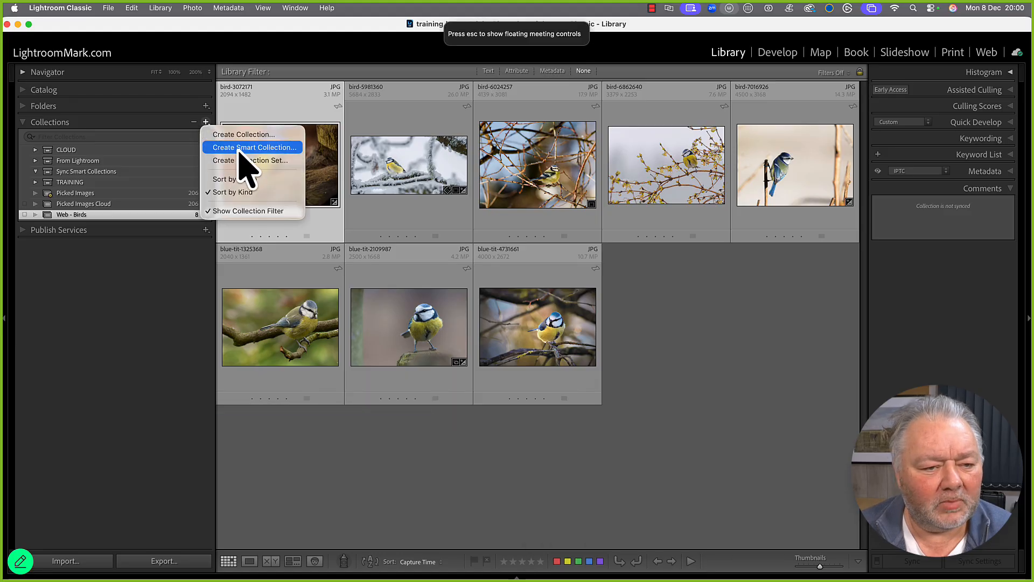
left_click(238, 148)
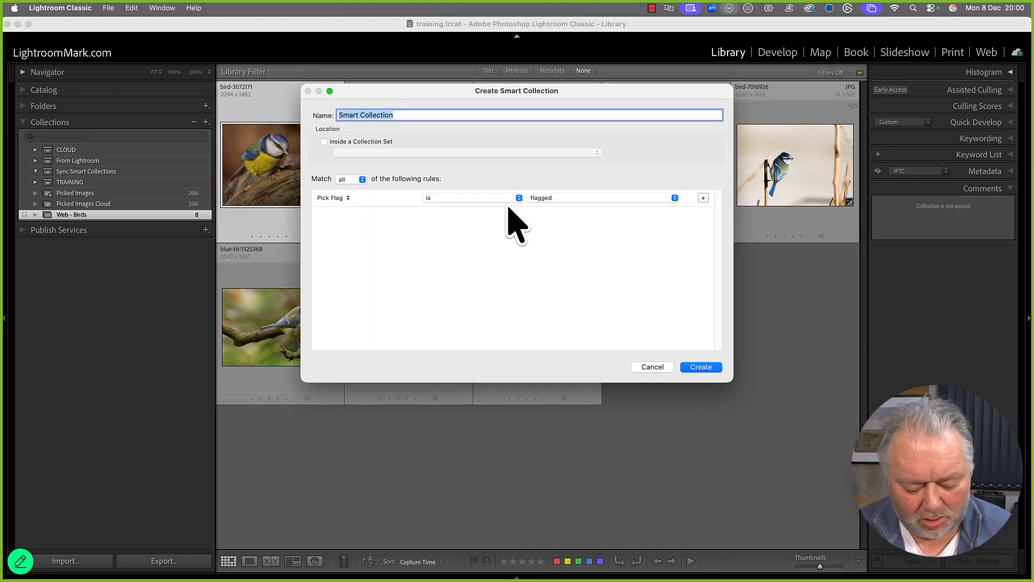
type("Blrds ")
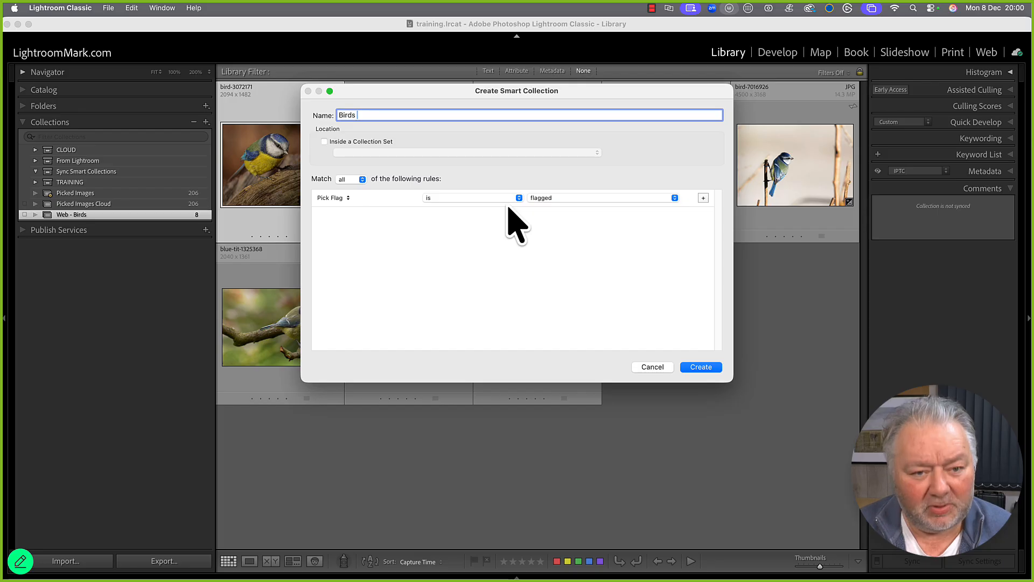
type("<!>")
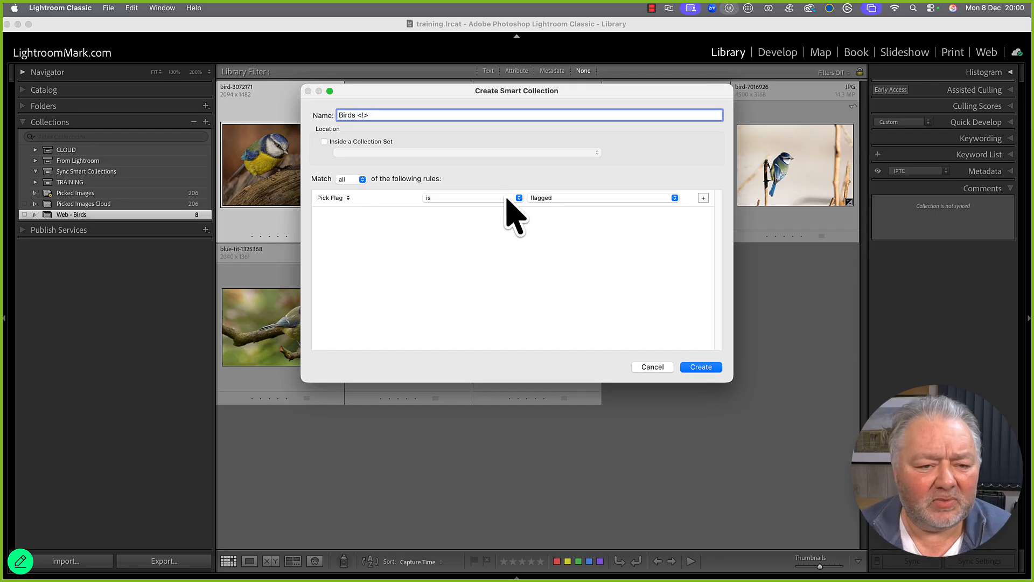
left_click(341, 200)
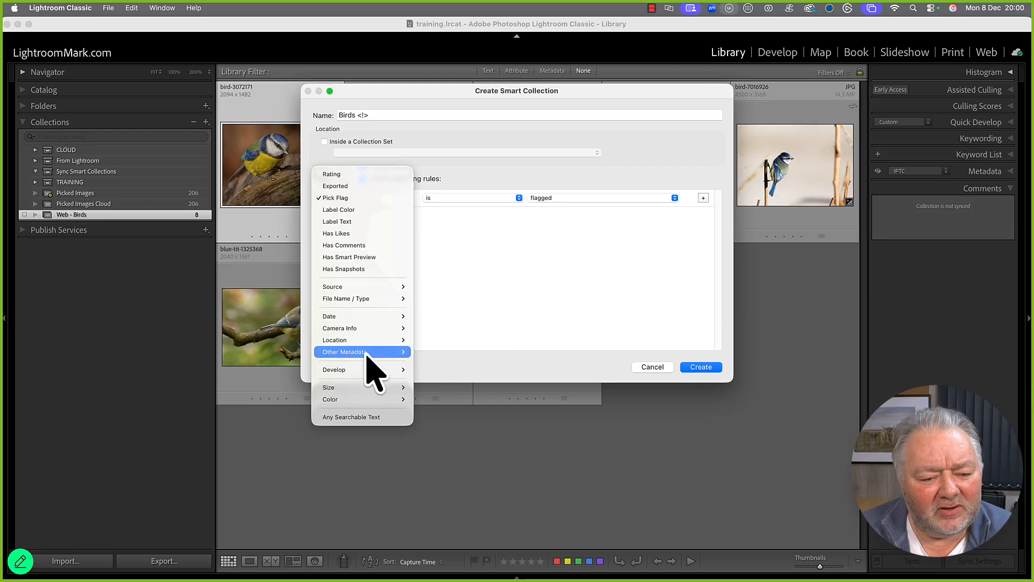
mouse_move(368, 353)
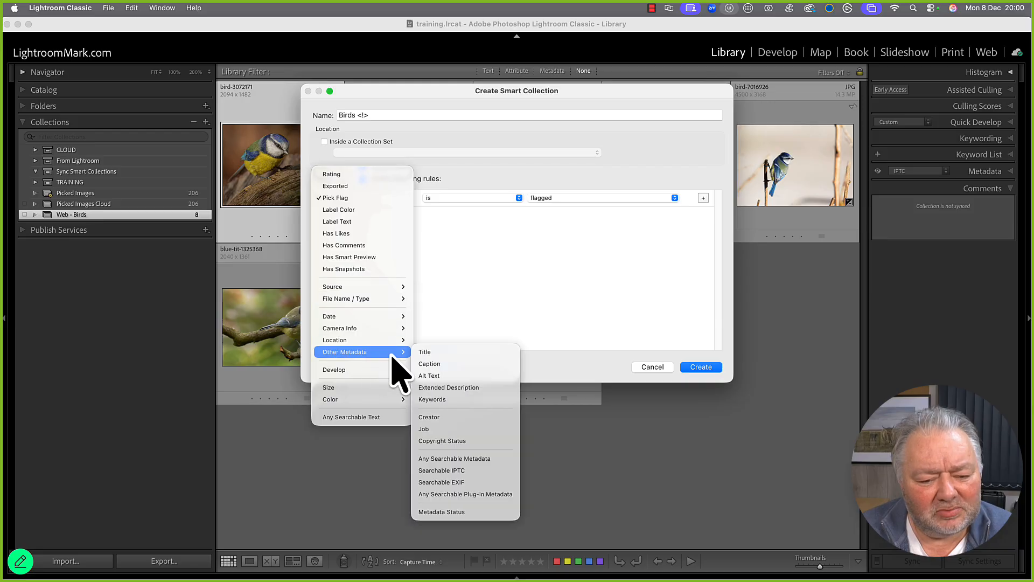
left_click(453, 401)
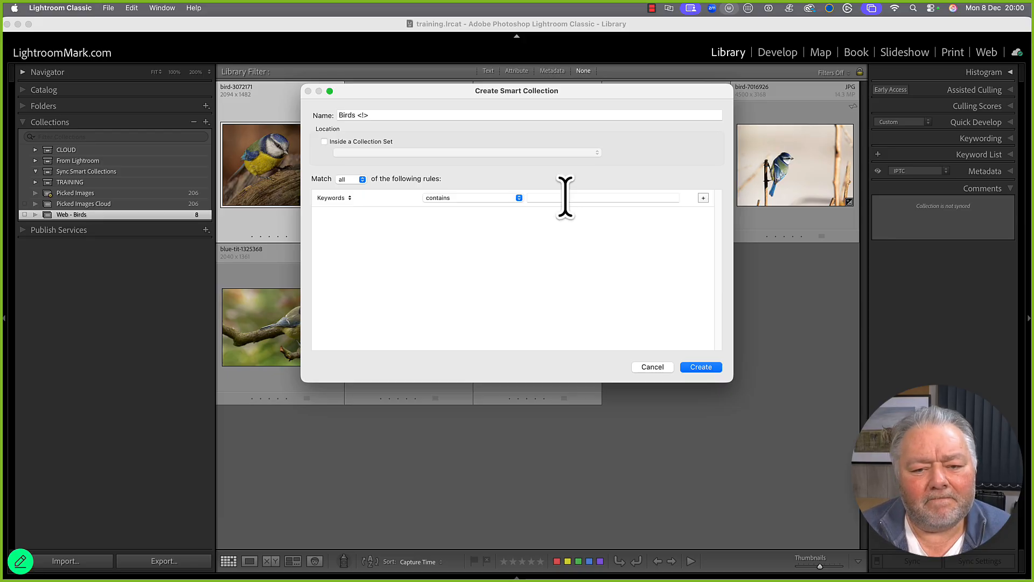
type("bir")
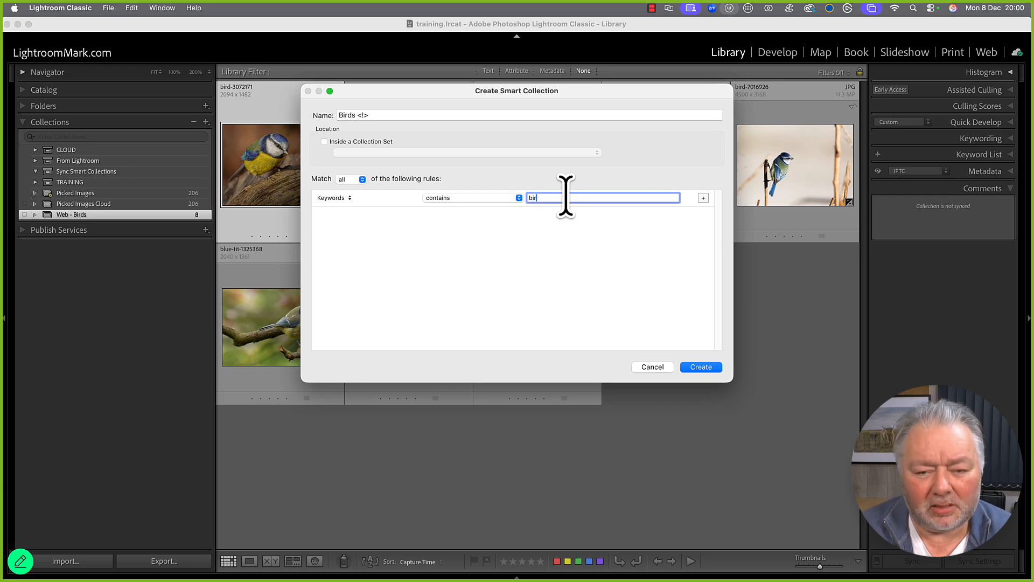
type("d")
key("Return")
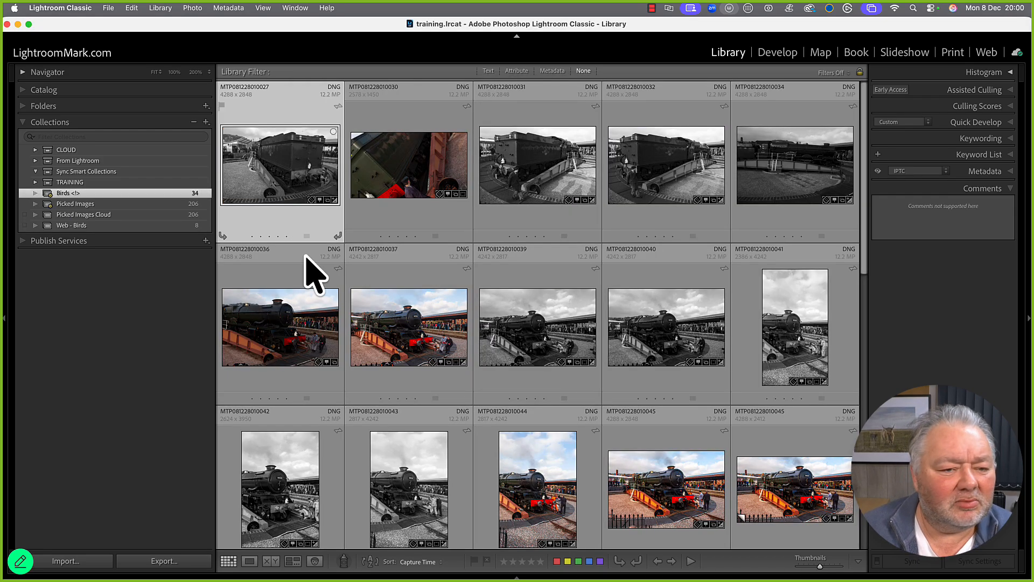
Look through the photos in the Birds <!> smart collection and check its available collection commands.
scroll(701, 339, "down", 10)
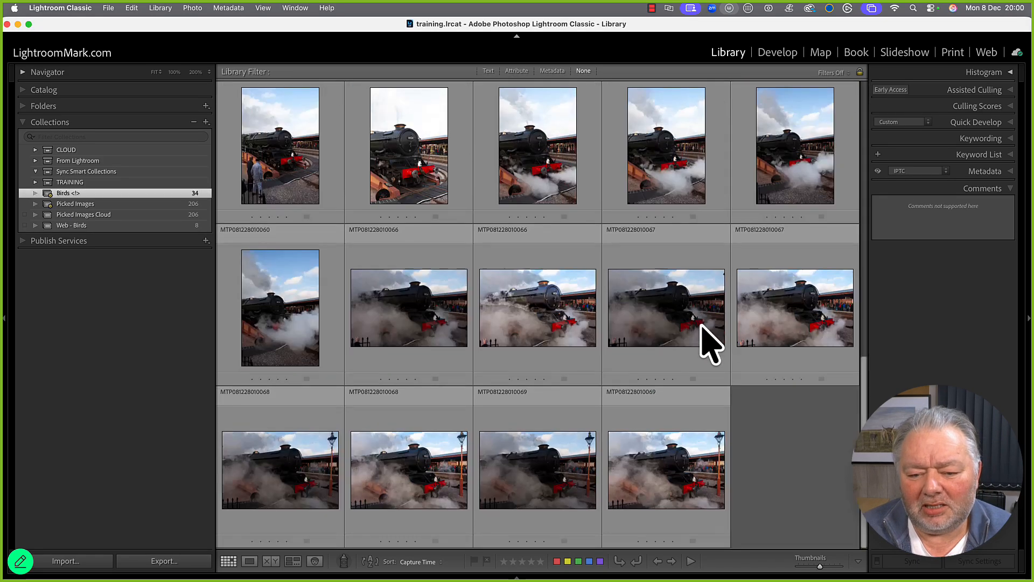
scroll(702, 326, "up", 10)
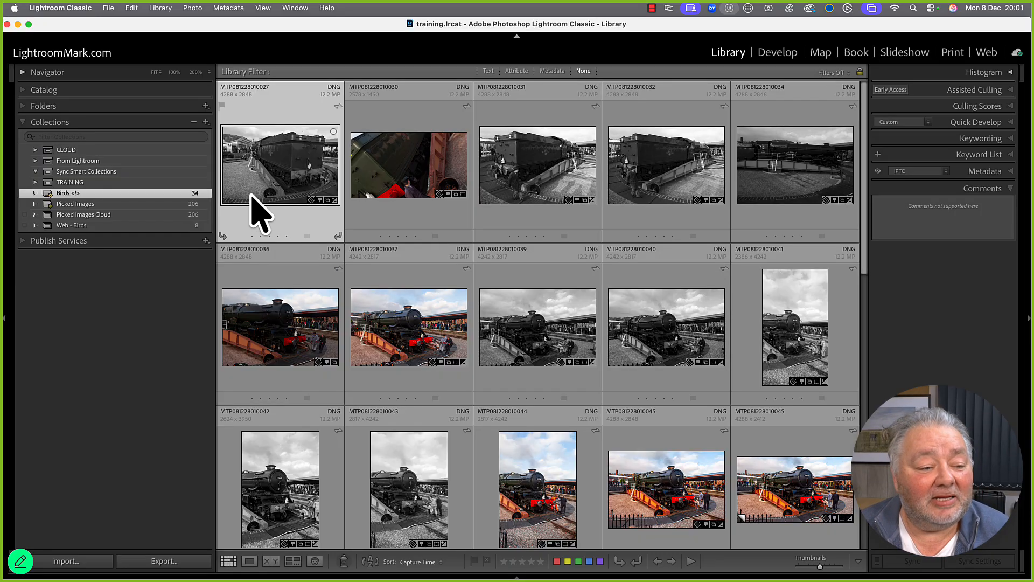
double_click(70, 195)
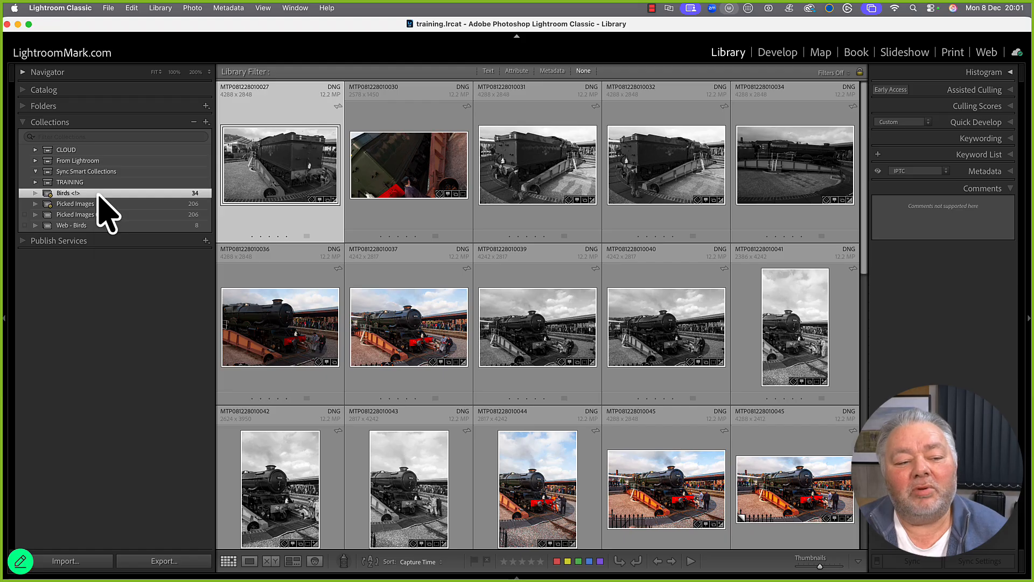
right_click(97, 195)
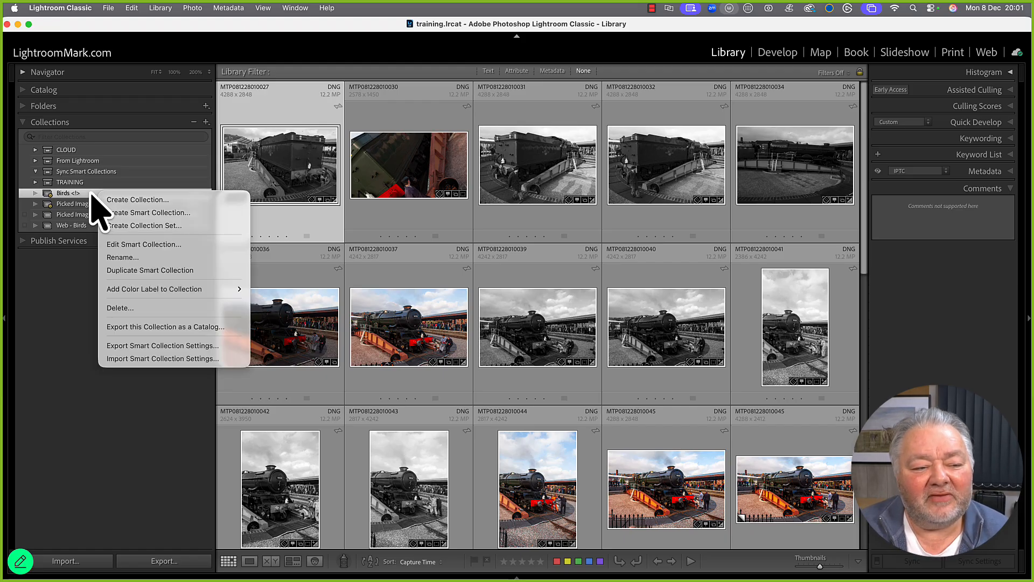
left_click(92, 195)
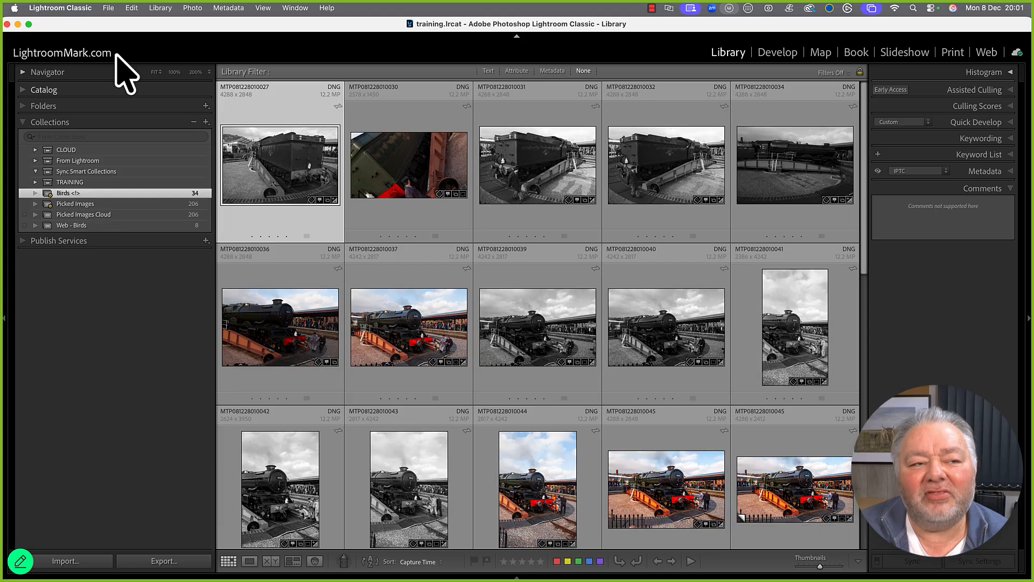
Run the Smart-Collection Sync plug-in's Sync Now command and open the Birds collection inside the Sync Smart Collections set.
left_click(108, 8)
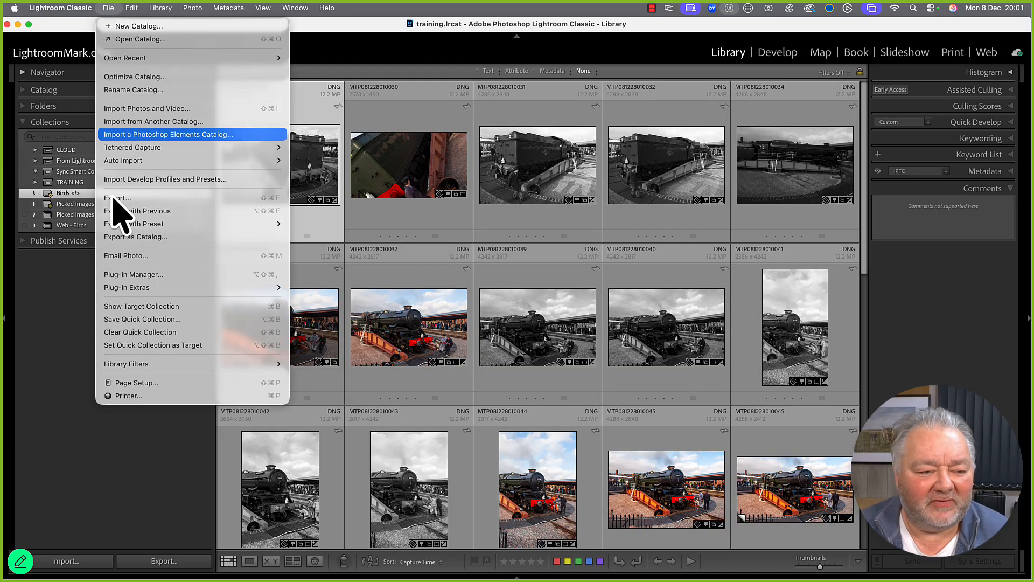
mouse_move(130, 287)
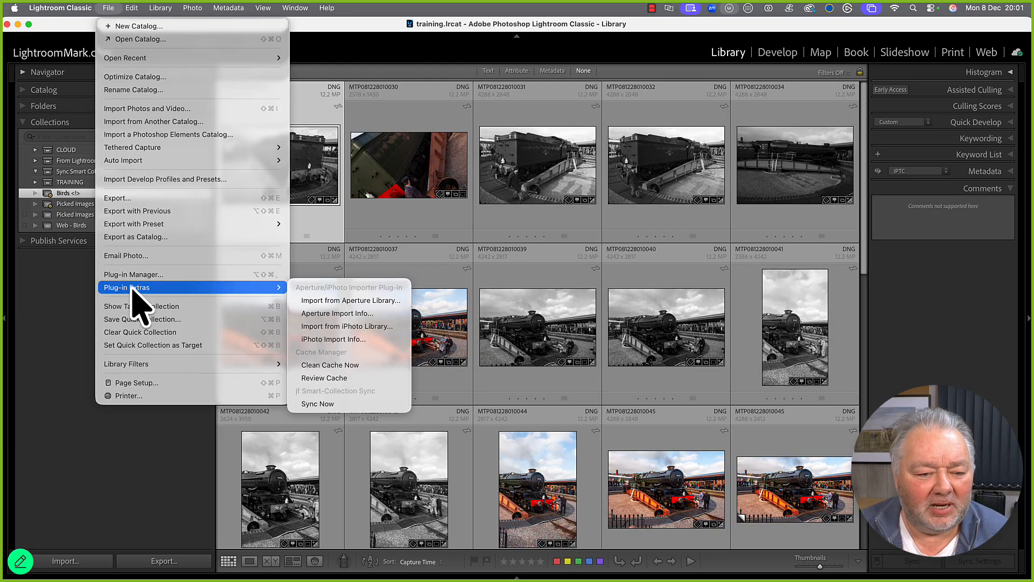
left_click(329, 405)
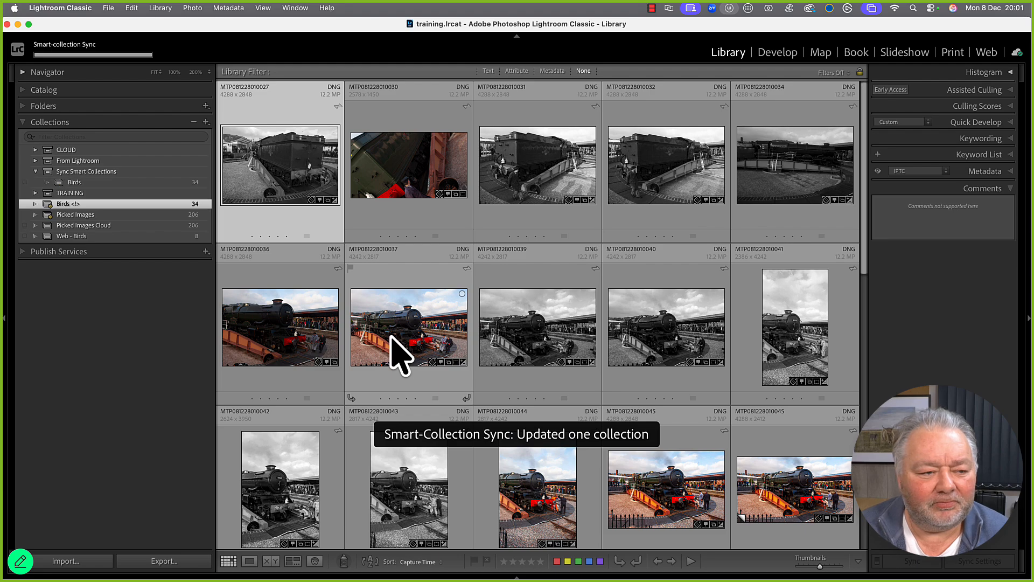
left_click(75, 183)
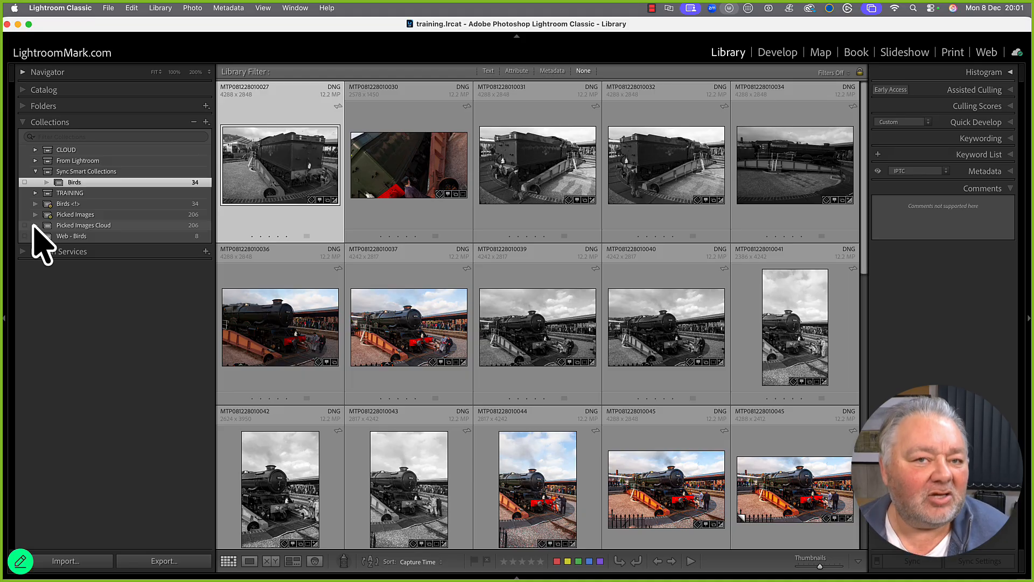
Turn on cloud syncing for the Birds collection inside the Sync Smart Collections set.
left_click(72, 205)
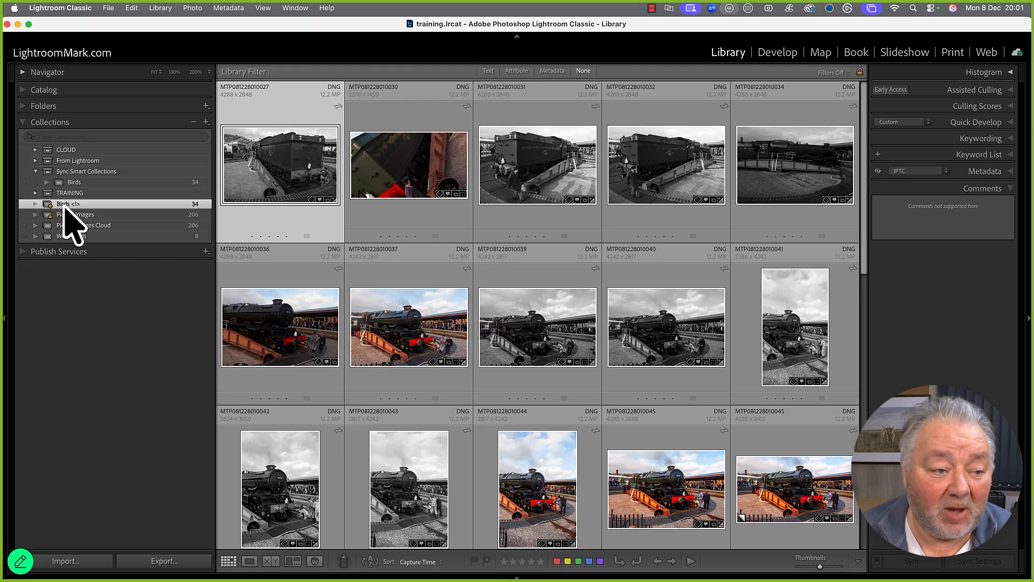
left_click(95, 184)
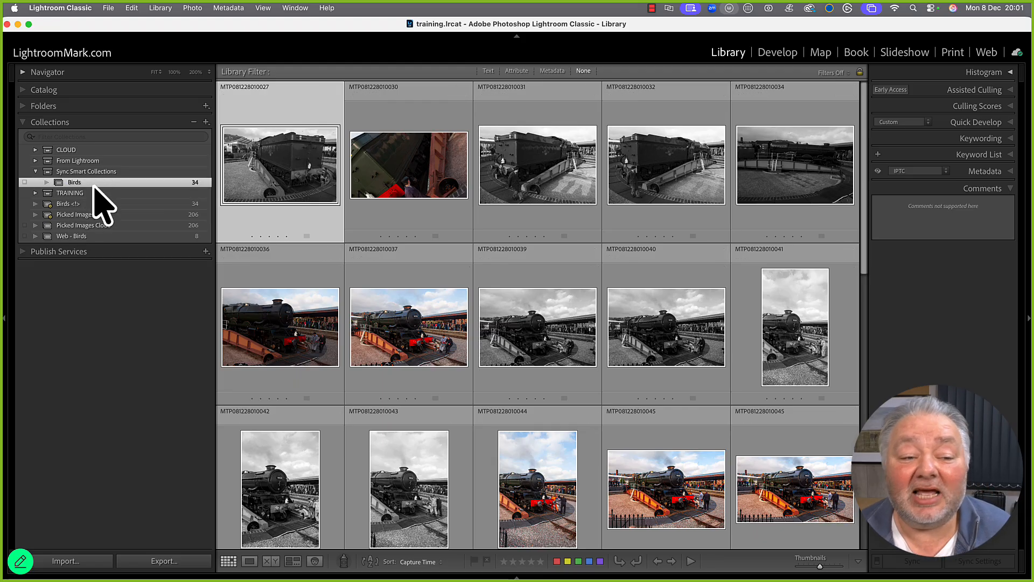
left_click(25, 182)
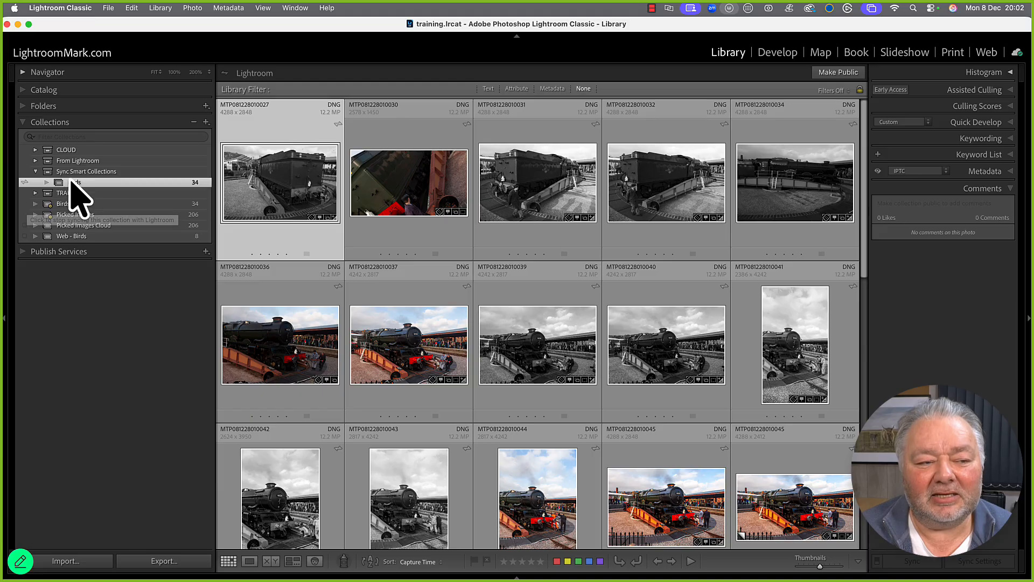
Review the jf Smart-Collection Sync plug-in's sync style and automatic sync settings in the Plug-in Manager.
left_click(63, 9)
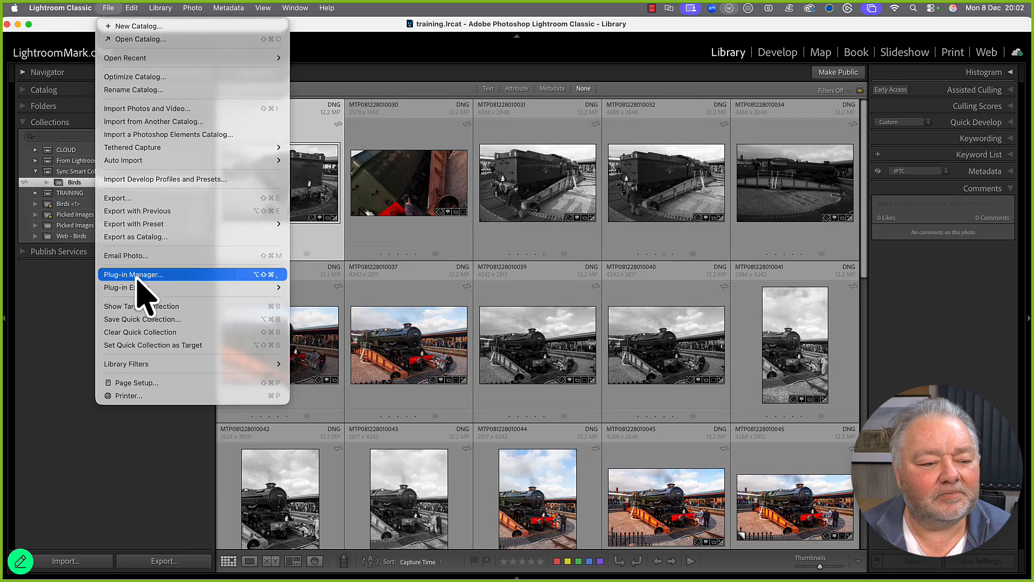
left_click(141, 276)
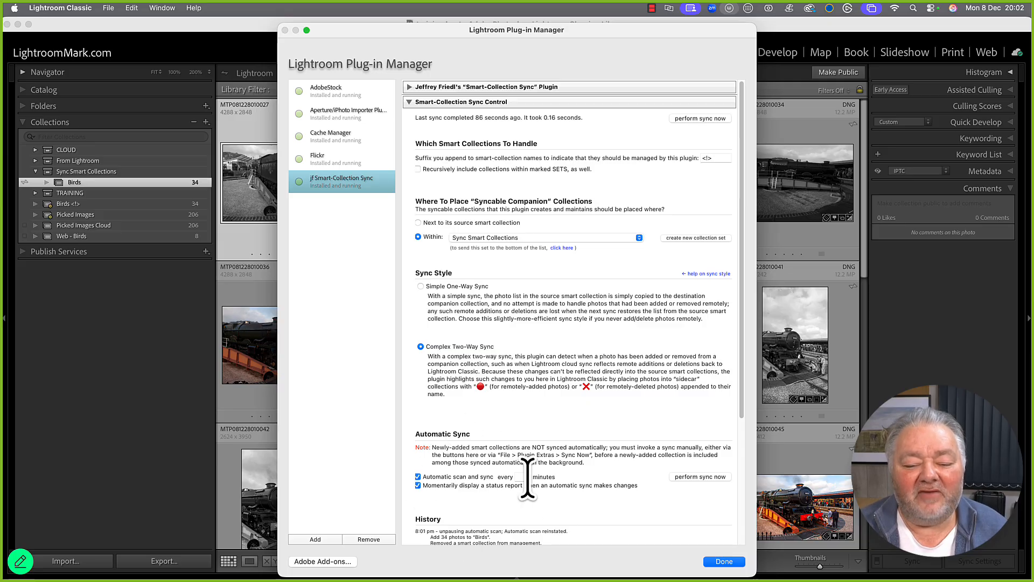
left_click(725, 562)
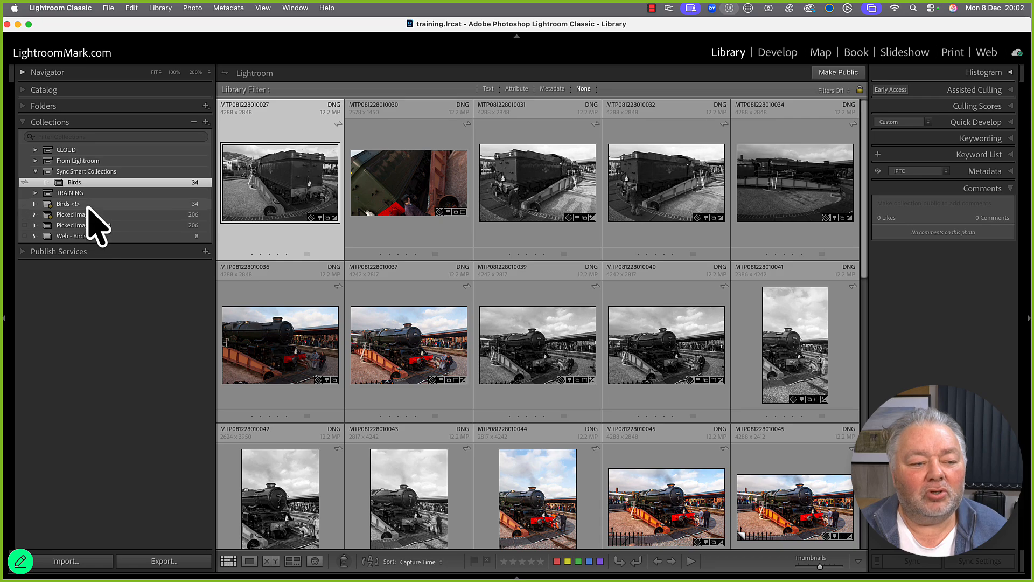
Find "bird" in the keyword list and remove that keyword from the first five photos in the synced Birds collection.
left_click(70, 204)
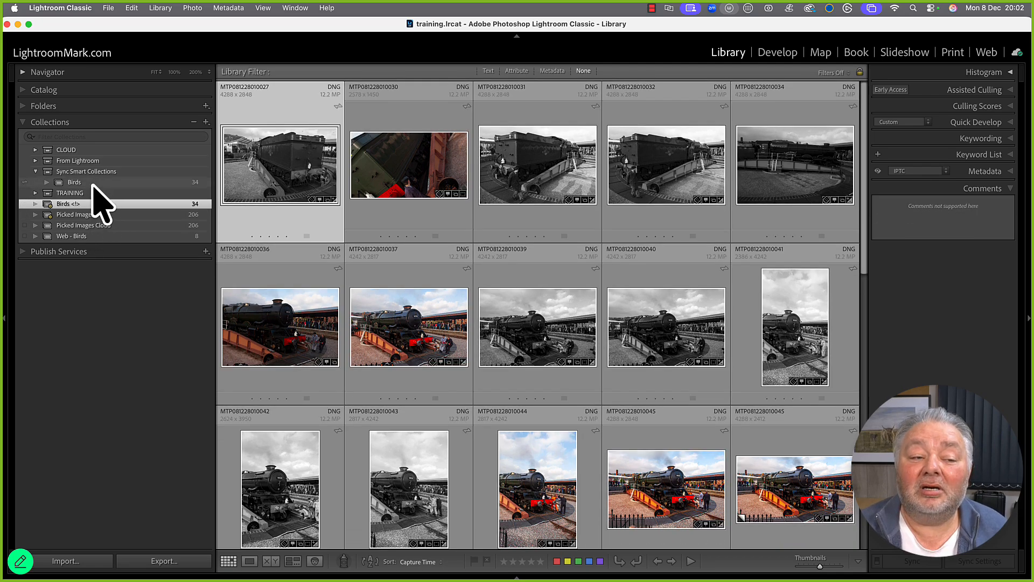
left_click(93, 183)
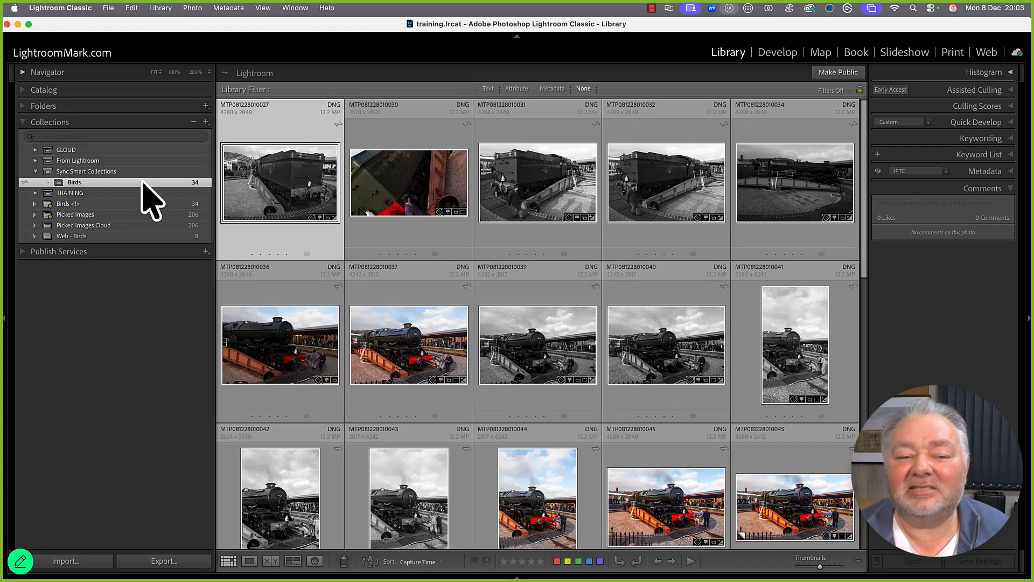
left_click(1014, 141)
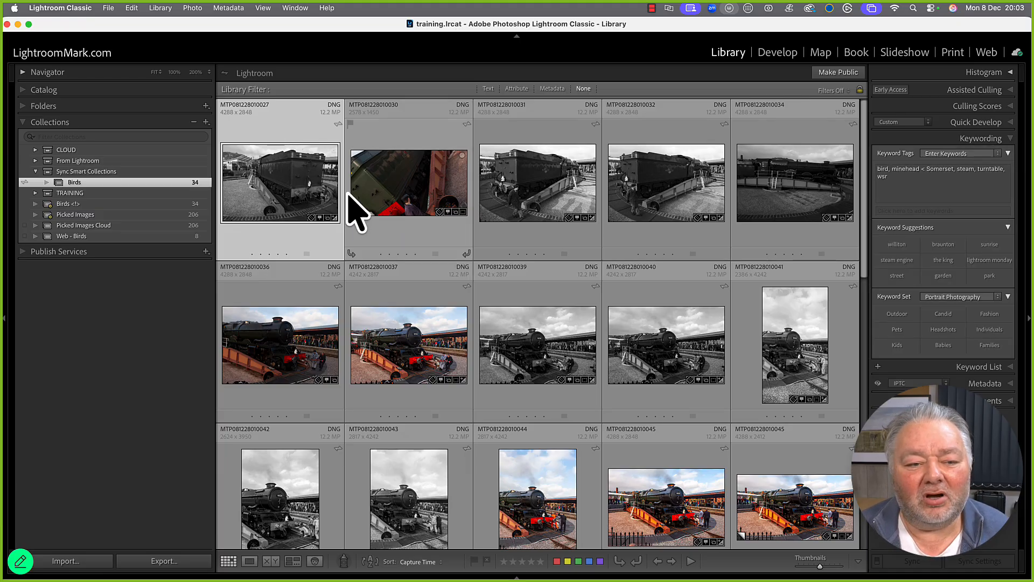
left_click(892, 173)
left_click(1008, 141)
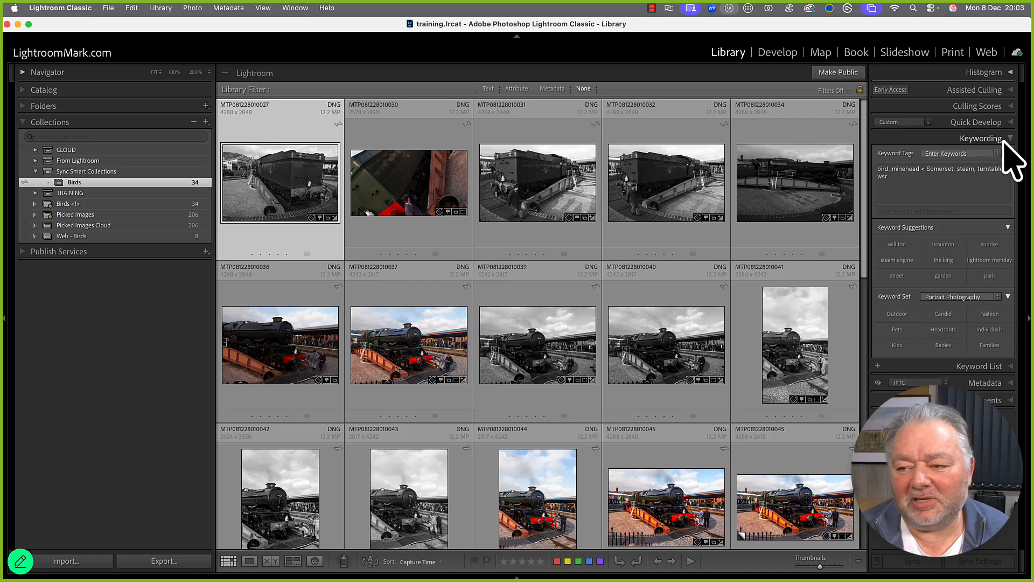
left_click(997, 156)
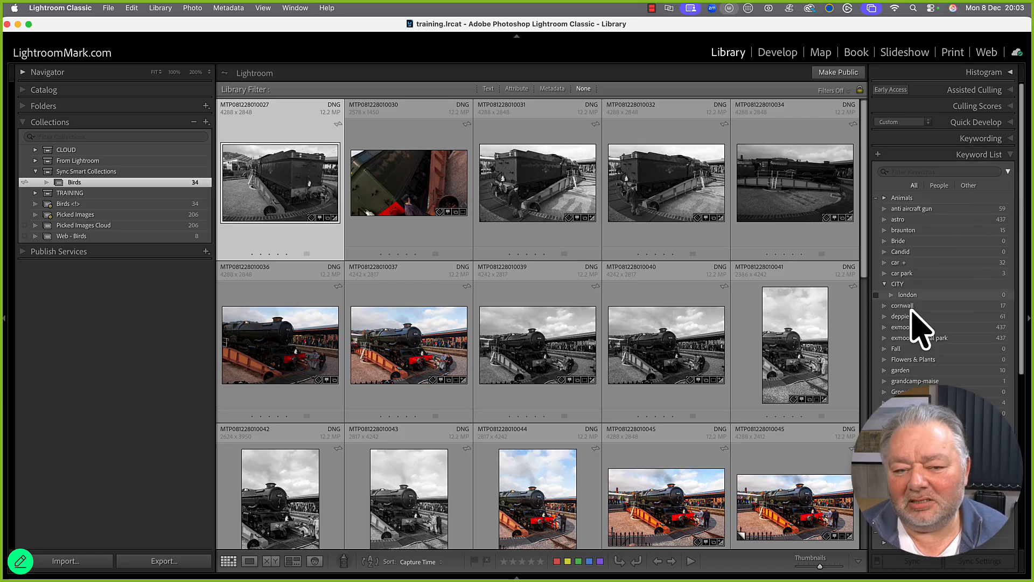
left_click(762, 207, "shift")
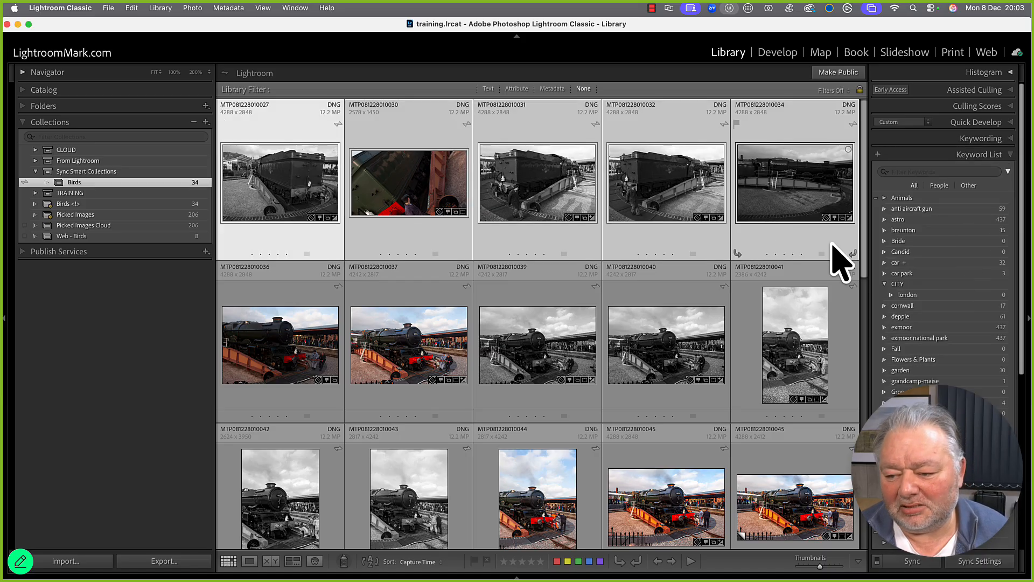
left_click(924, 172)
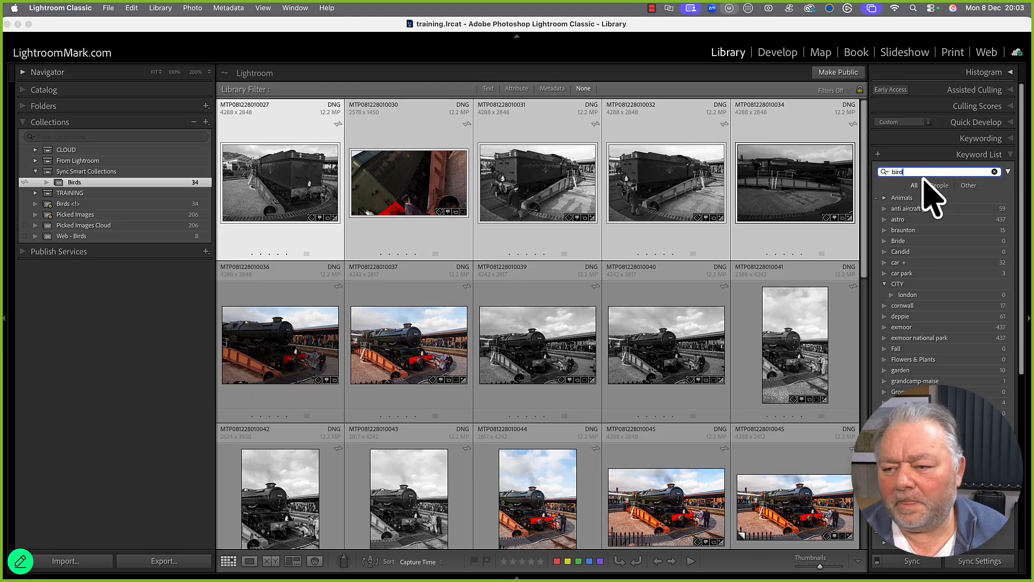
left_click(876, 219)
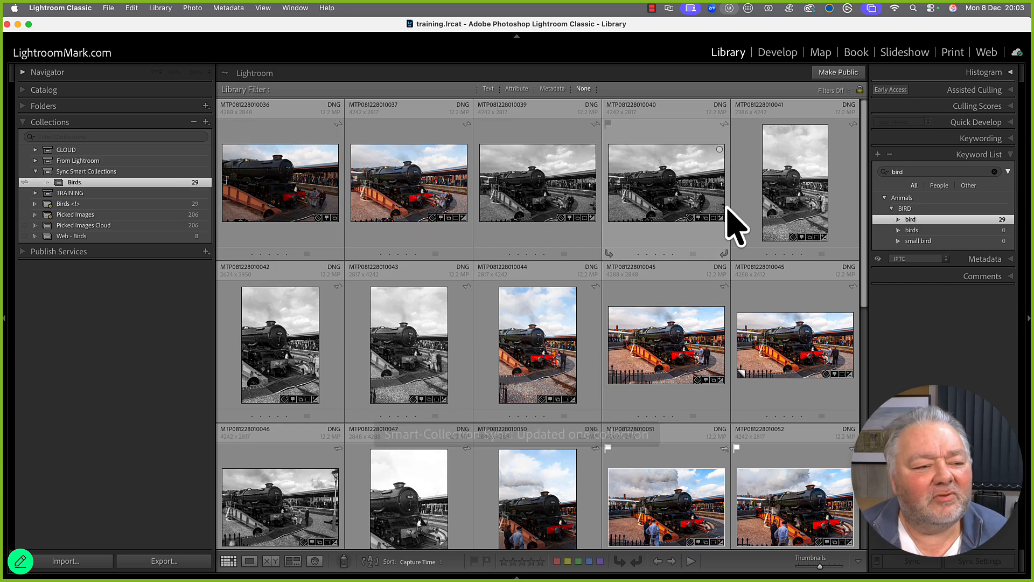
left_click(96, 204)
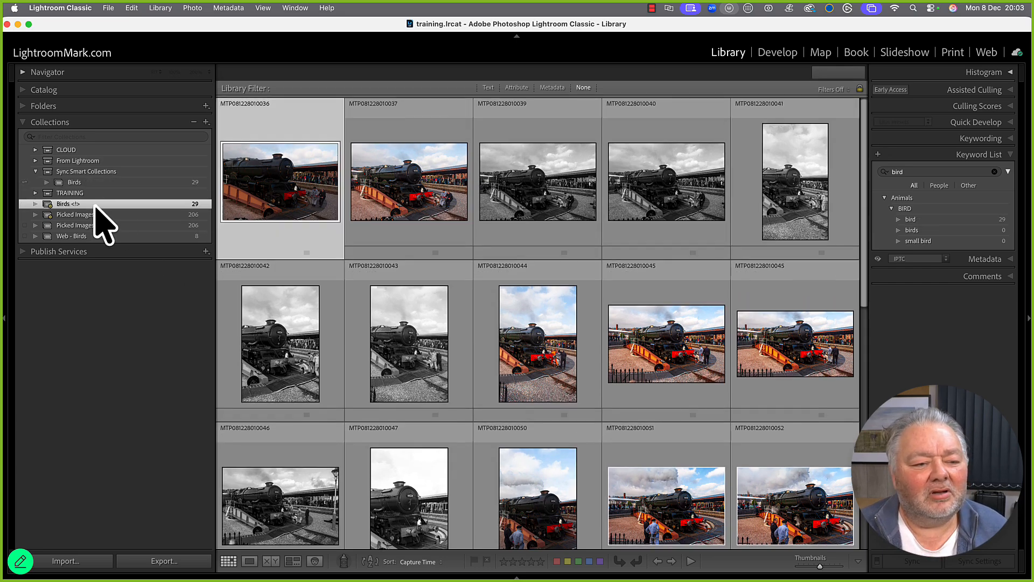
left_click(102, 182)
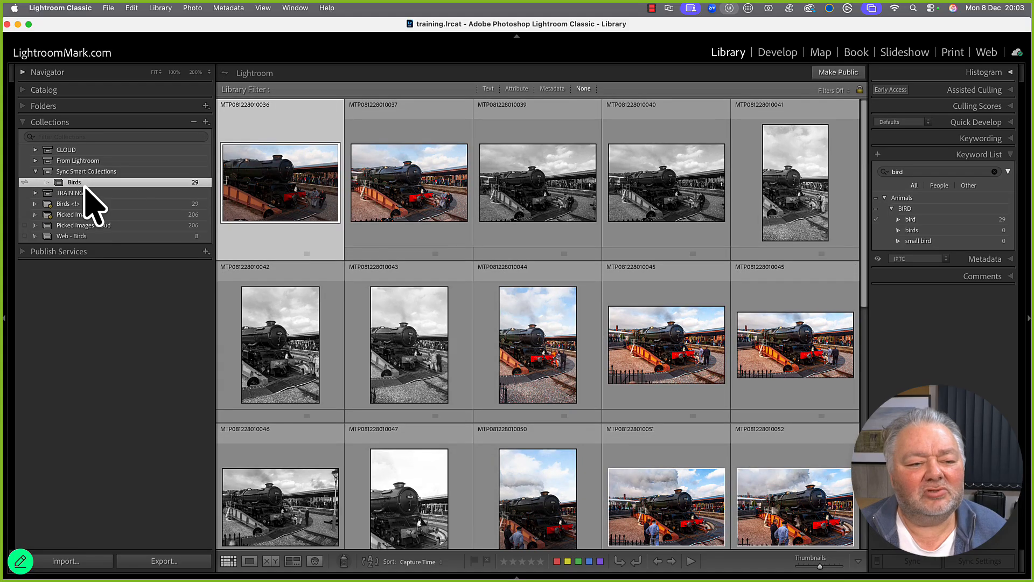
left_click(130, 206)
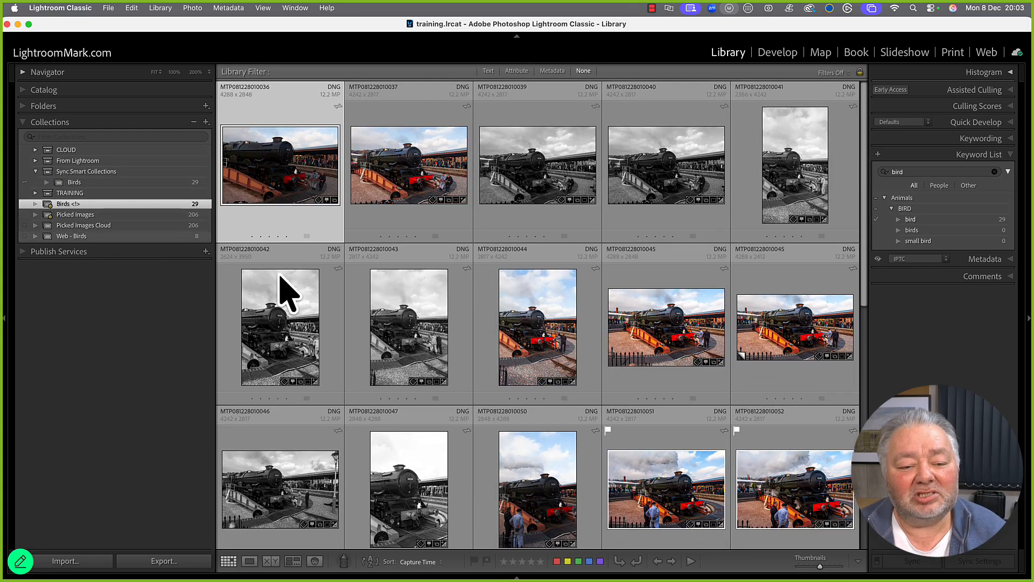
left_click(268, 328)
left_click(531, 334, "shift")
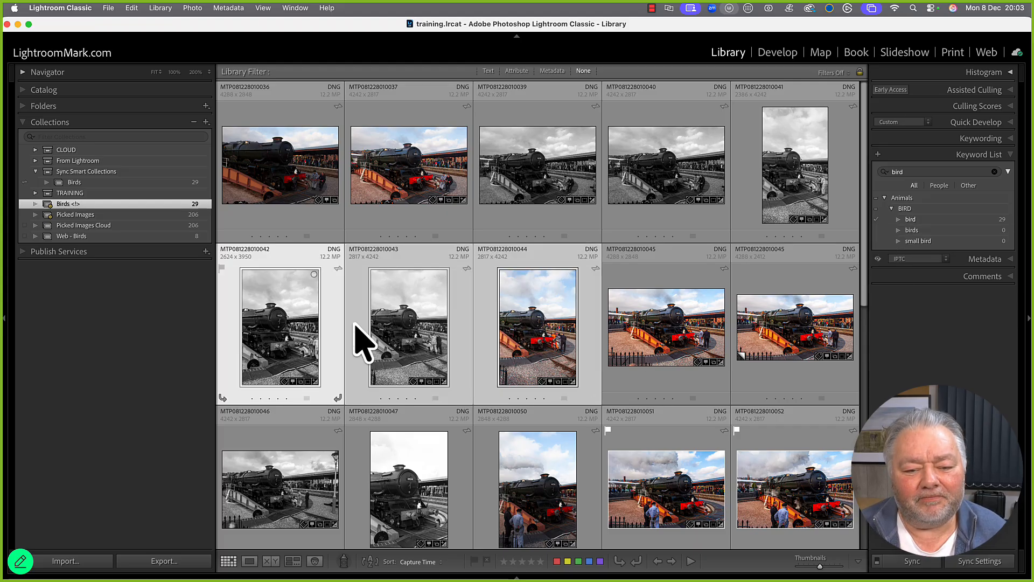
left_click(876, 219)
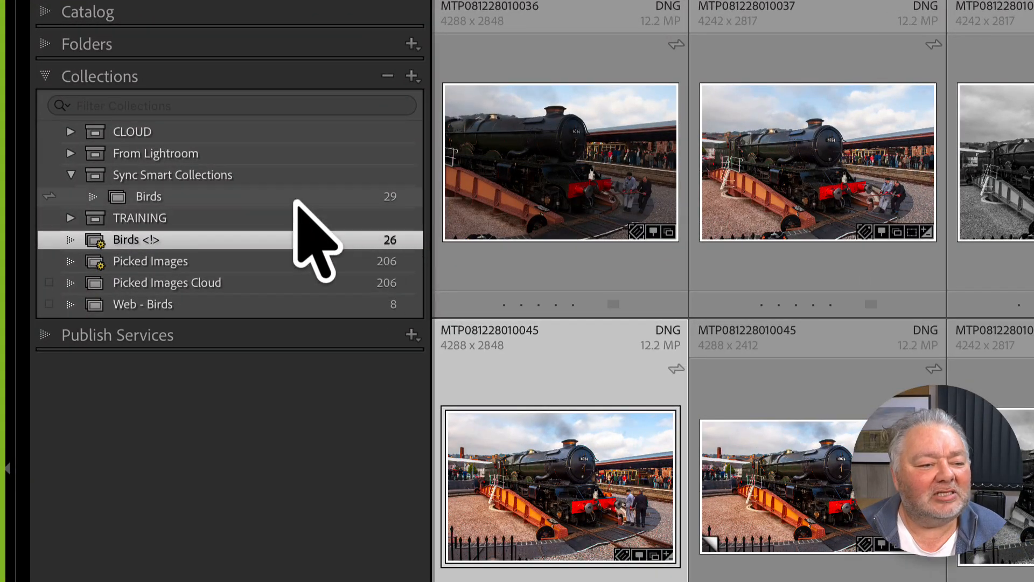
Open the synced Birds collection and check the plug-in's last sync time and automatic scan interval in the Plug-in Manager.
left_click(397, 202)
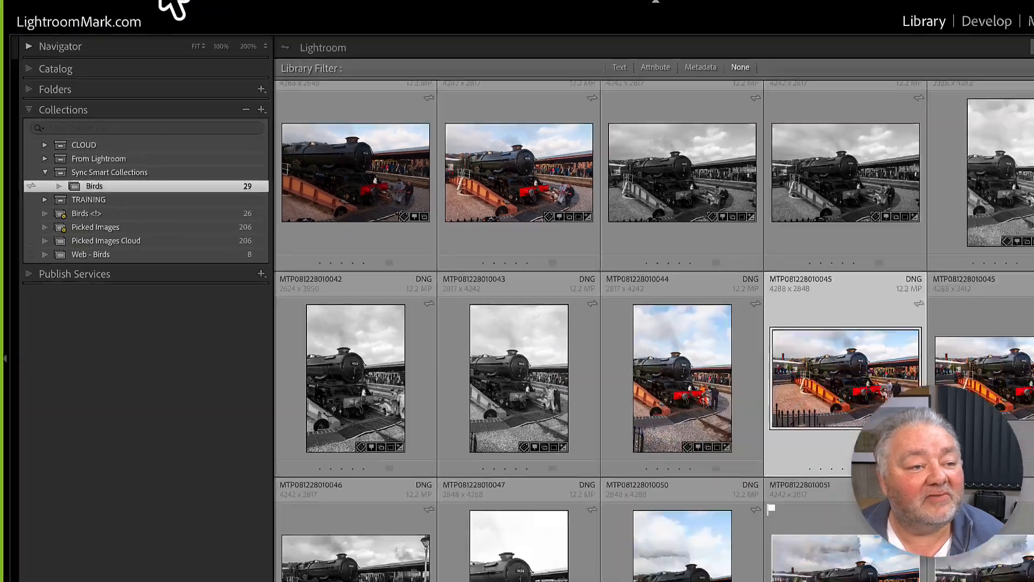
left_click(109, 8)
left_click(167, 274)
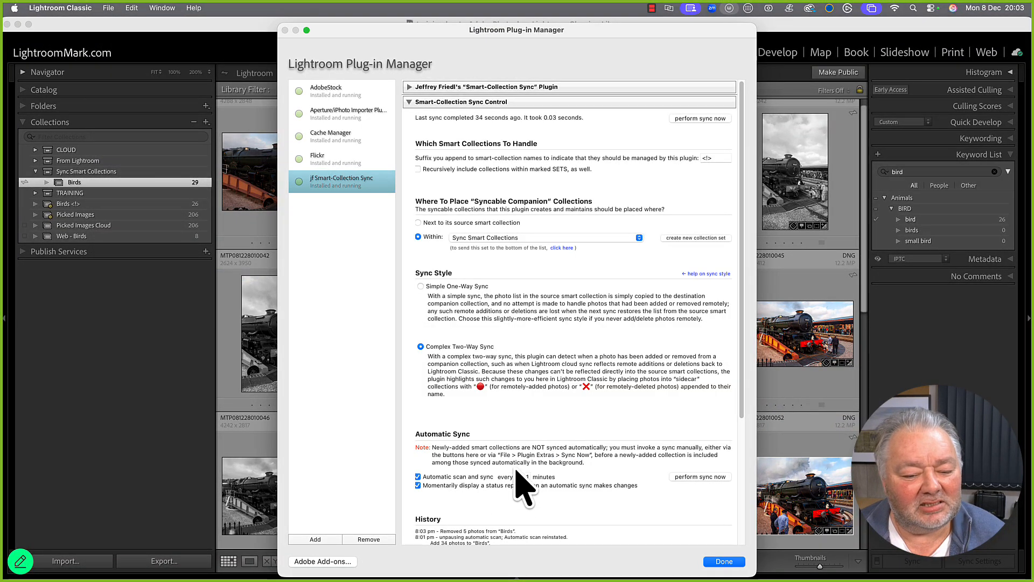
left_click(724, 561)
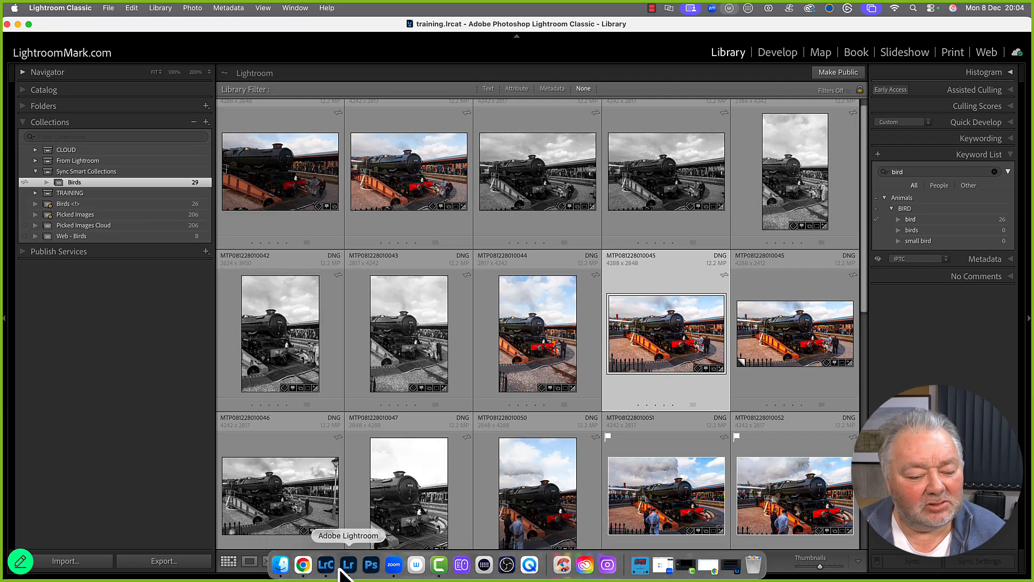
Switch to Adobe Lightroom to view the Birds album, and compare both Birds collections back in Lightroom Classic.
left_click(359, 565)
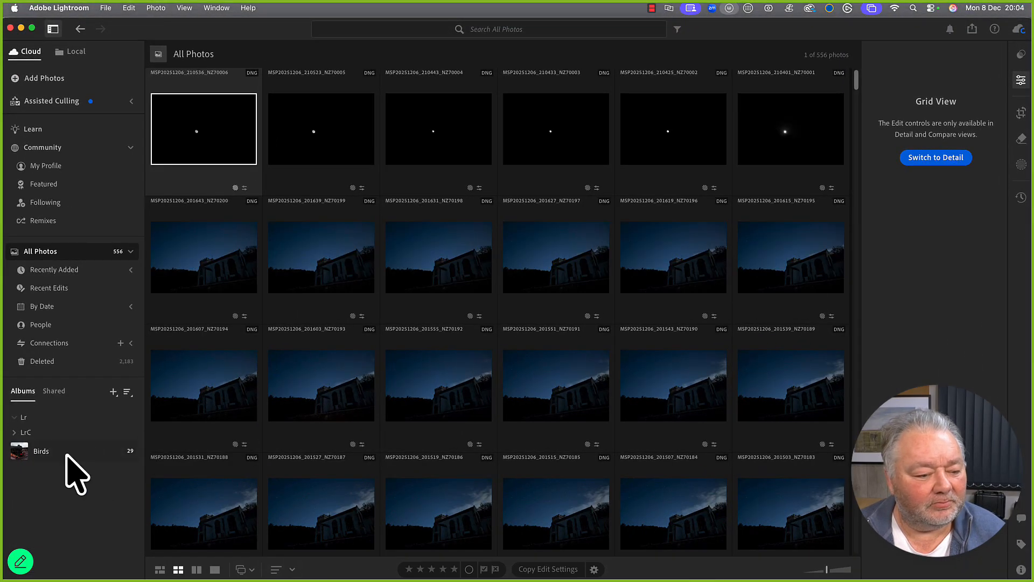
left_click(65, 454)
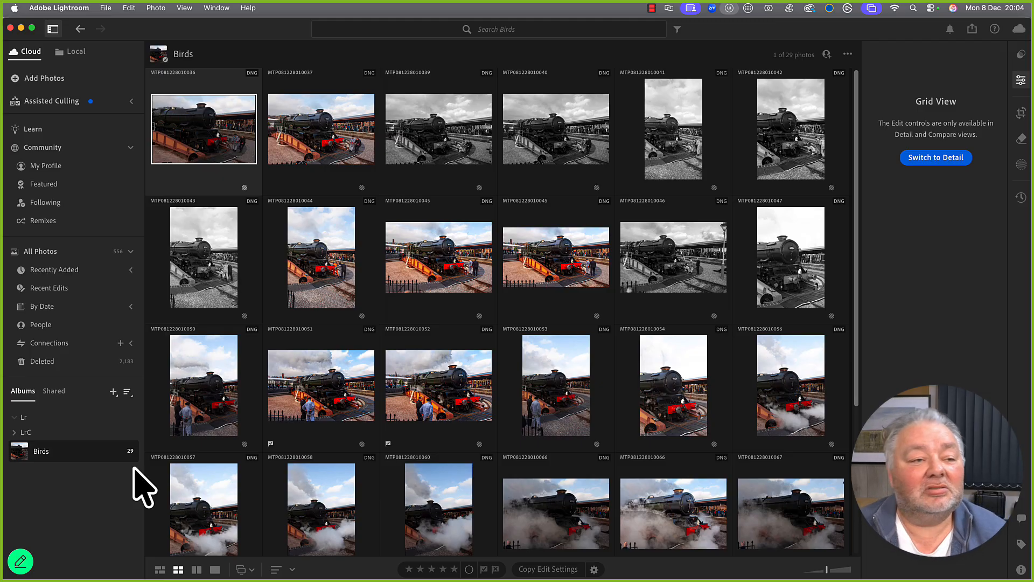
left_click(21, 28)
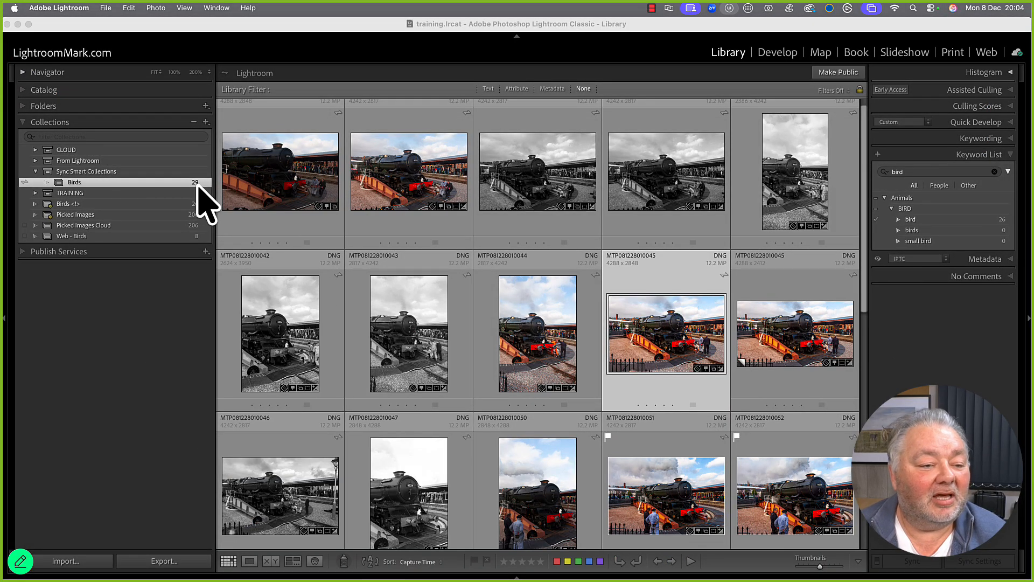
left_click(198, 204)
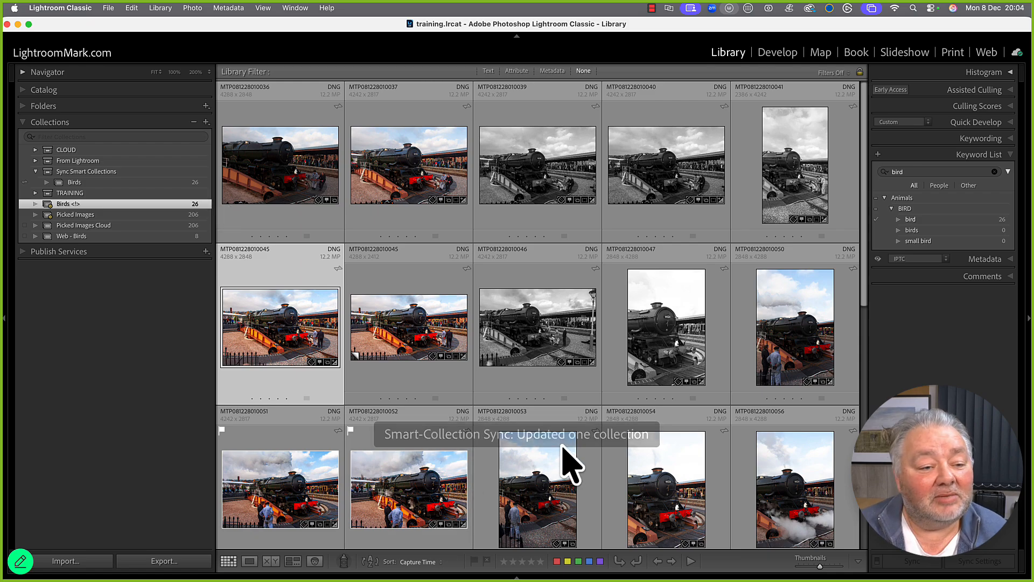
left_click(196, 183)
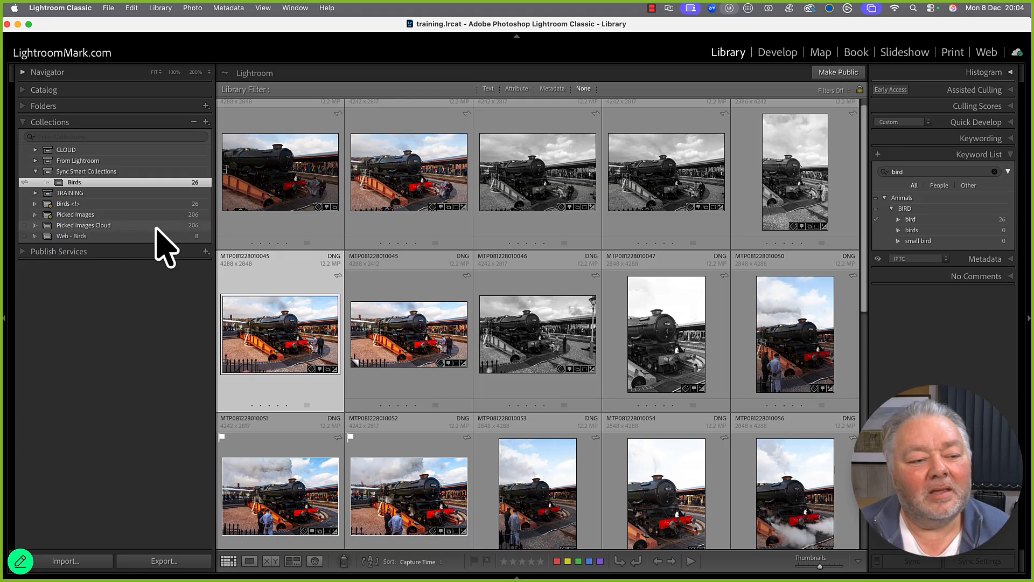
Open the Birds <!> smart collection for editing to examine its name suffix, and close it without saving.
left_click(76, 205)
double_click(76, 205)
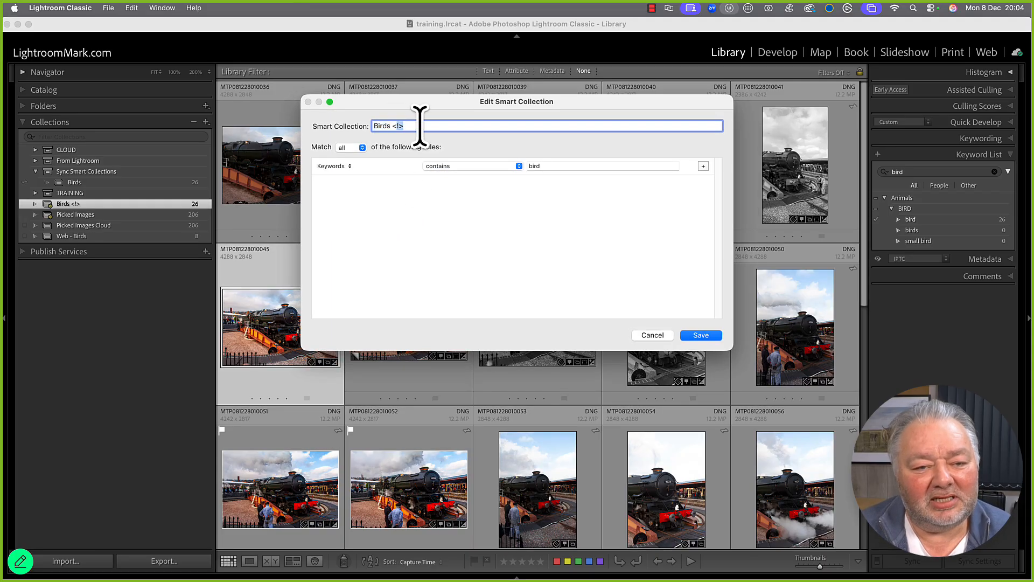
left_click_drag(393, 126, 422, 126)
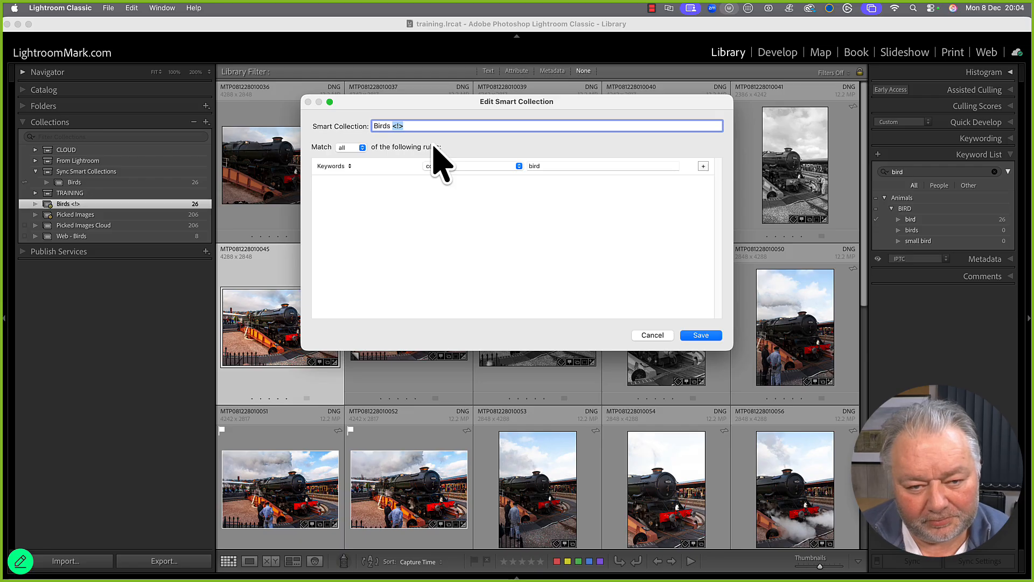
left_click(651, 337)
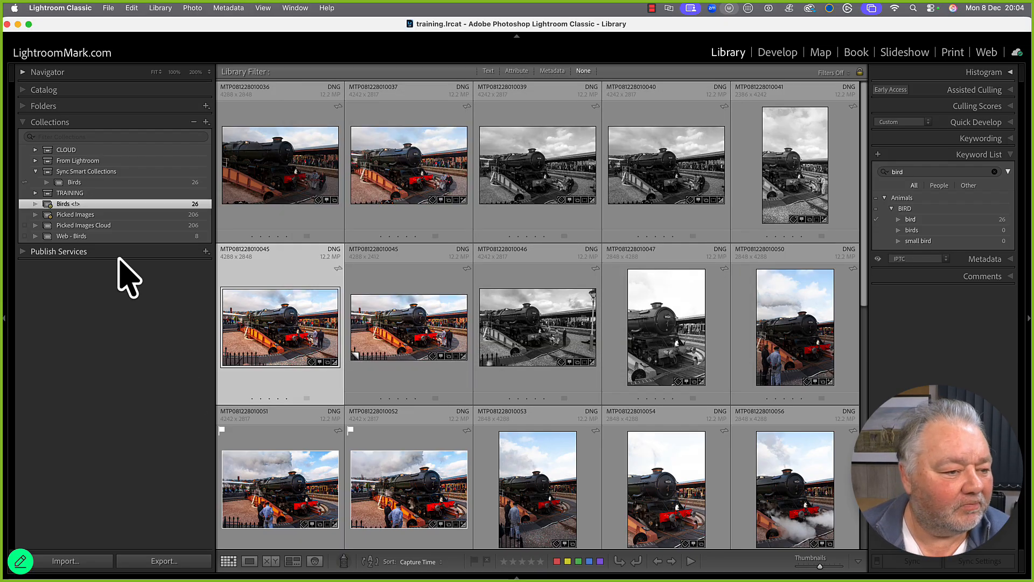
Create a top-level collection set named "Collections <!>".
left_click(206, 122)
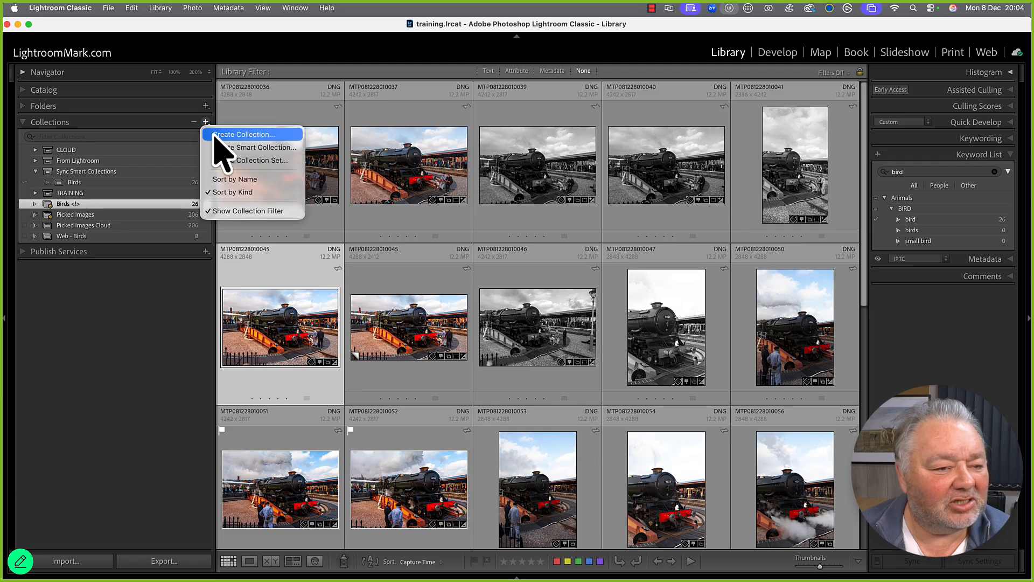
left_click(263, 160)
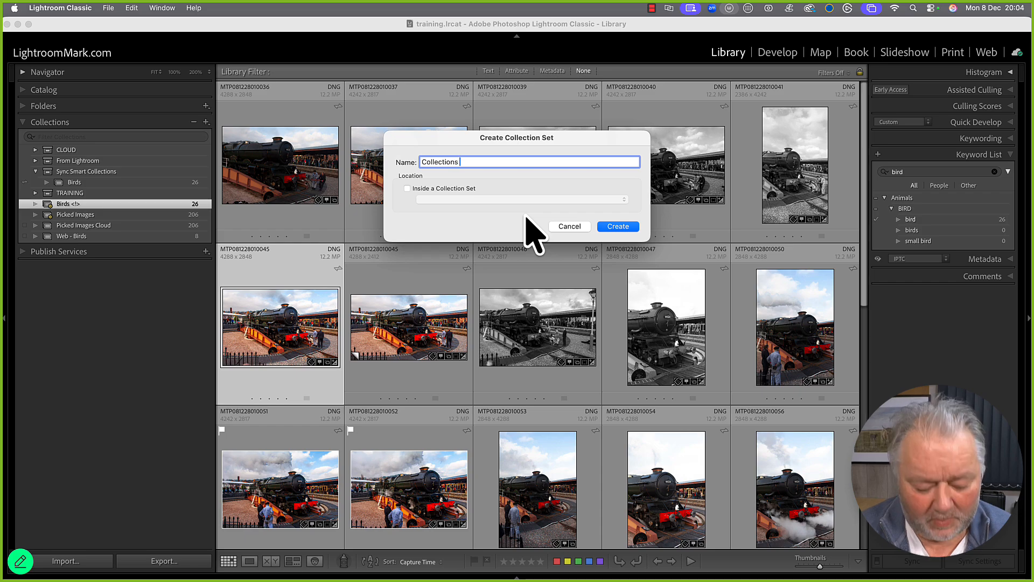
type("Collections <!>")
left_click(618, 226)
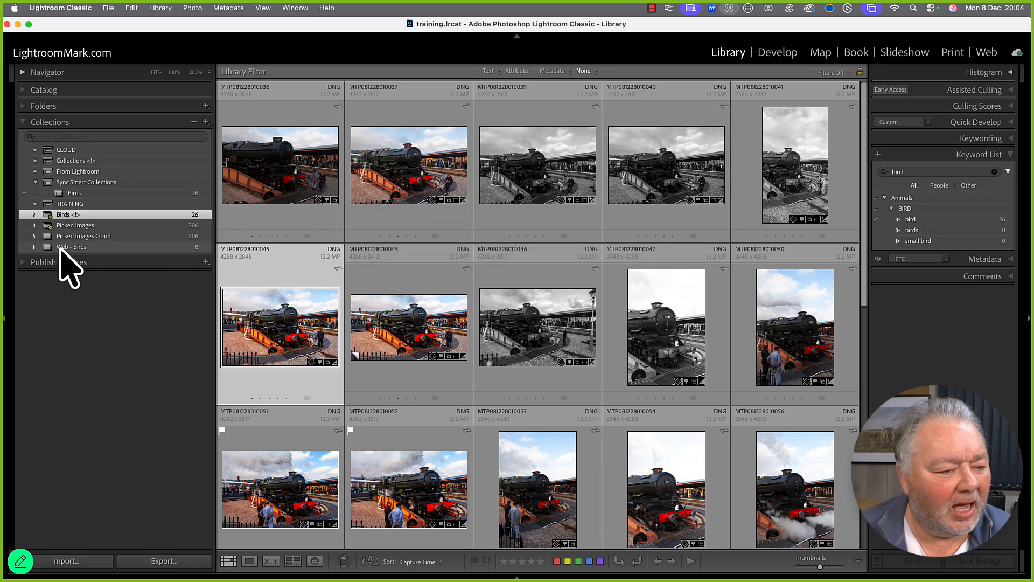
Move the Picked Images smart collection into the Collections <!> set.
left_click(75, 246)
left_click(76, 225)
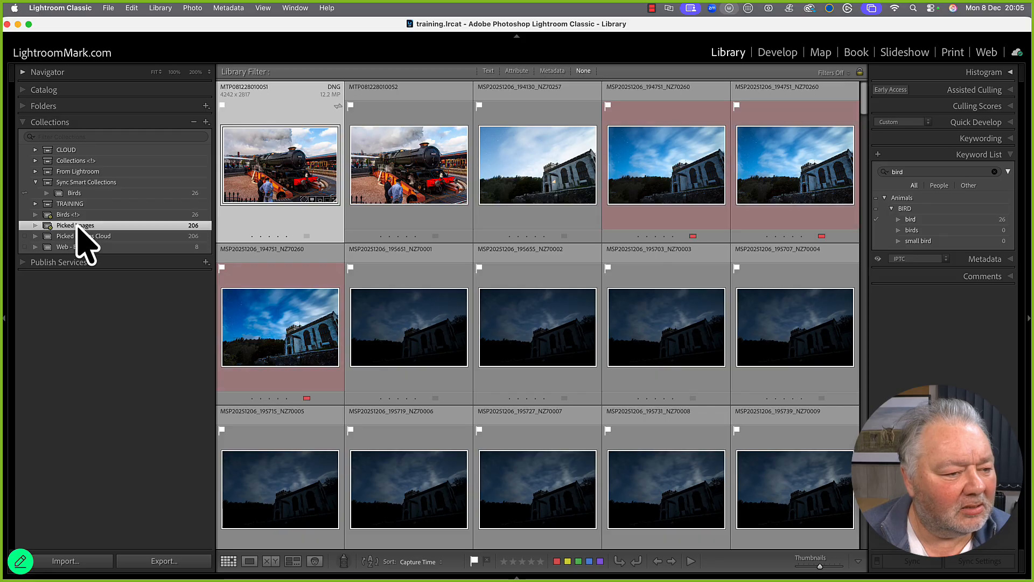
left_click_drag(76, 225, 67, 162)
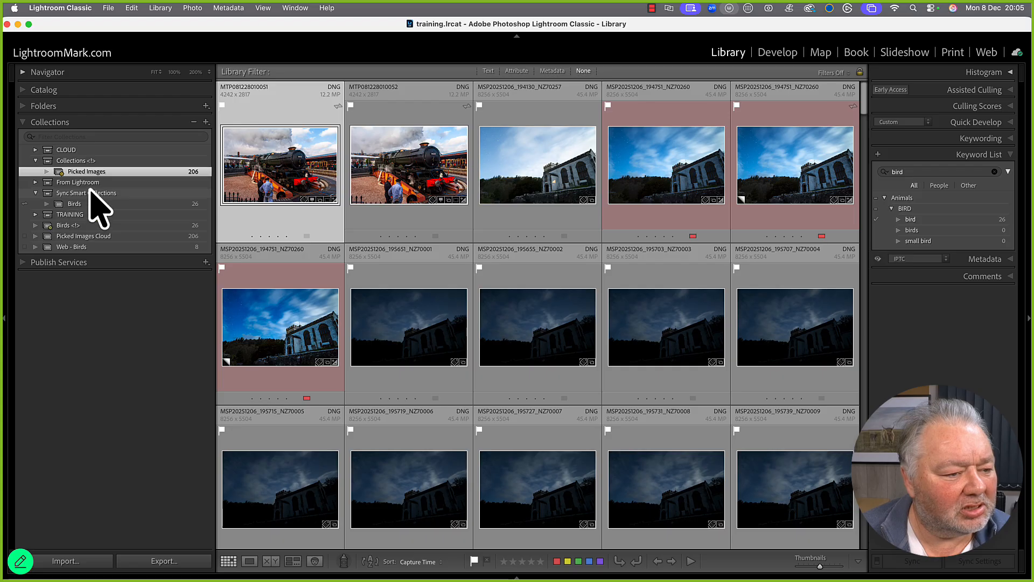
Create a smart collection named "Red" inside the Collections <!> set, with the rule Label Color is red.
left_click(108, 161)
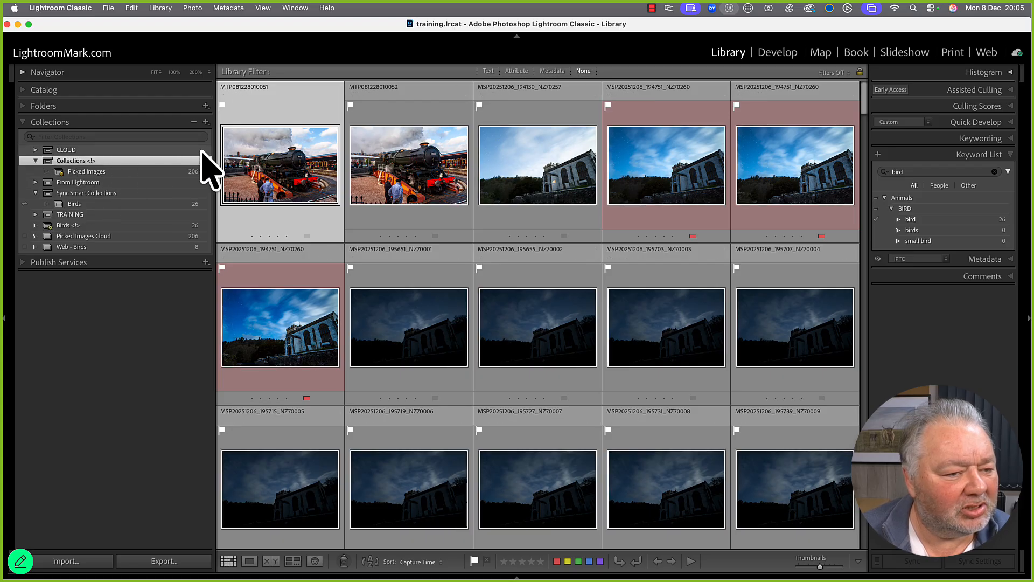
left_click(206, 122)
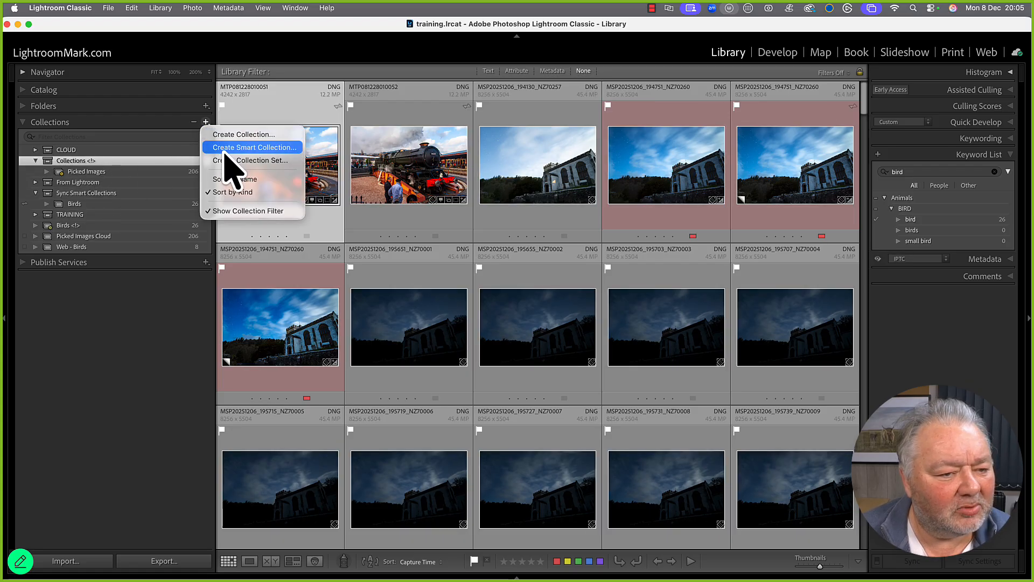
left_click(226, 150)
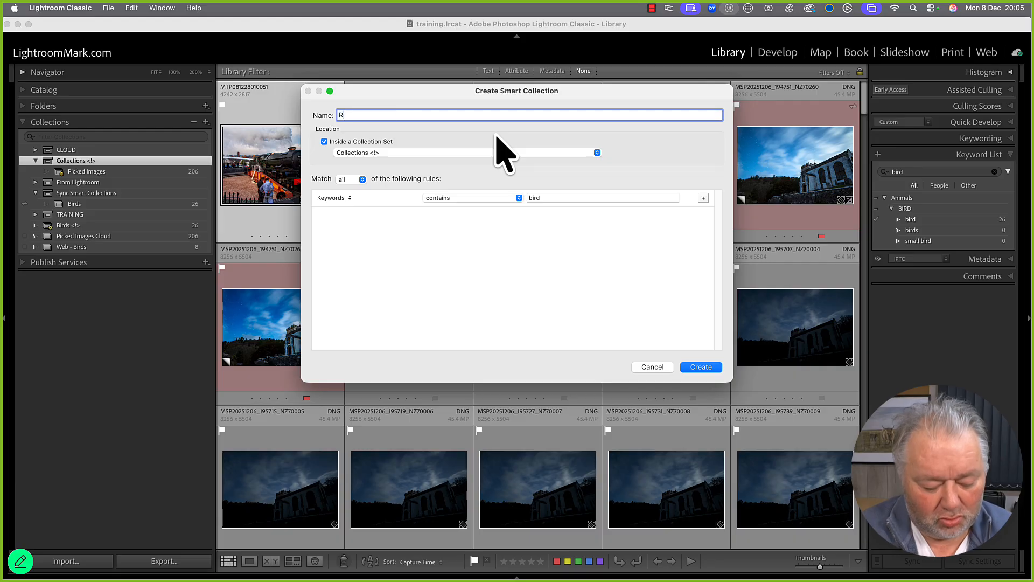
left_click(348, 198)
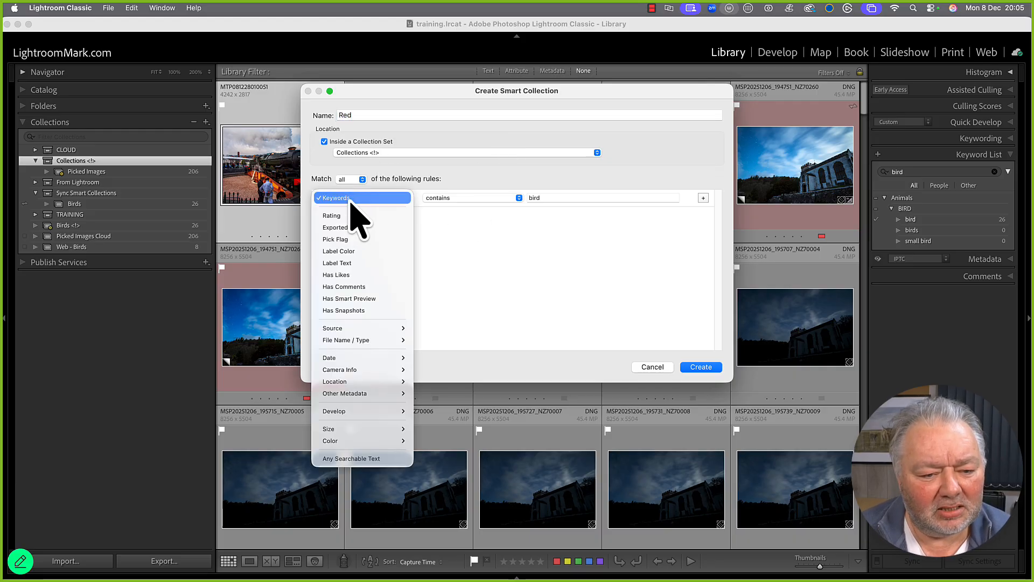
left_click(352, 251)
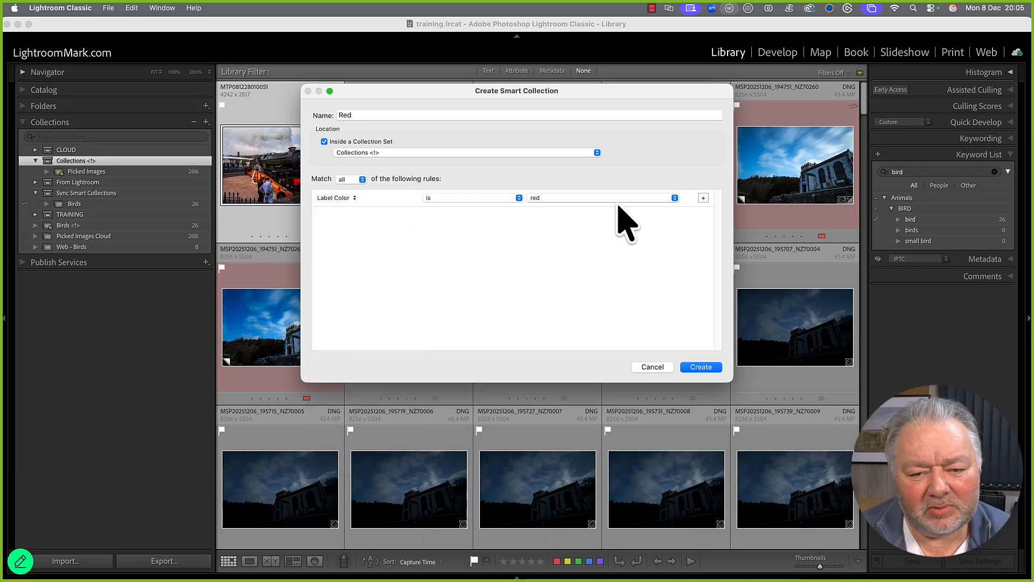
left_click(692, 364)
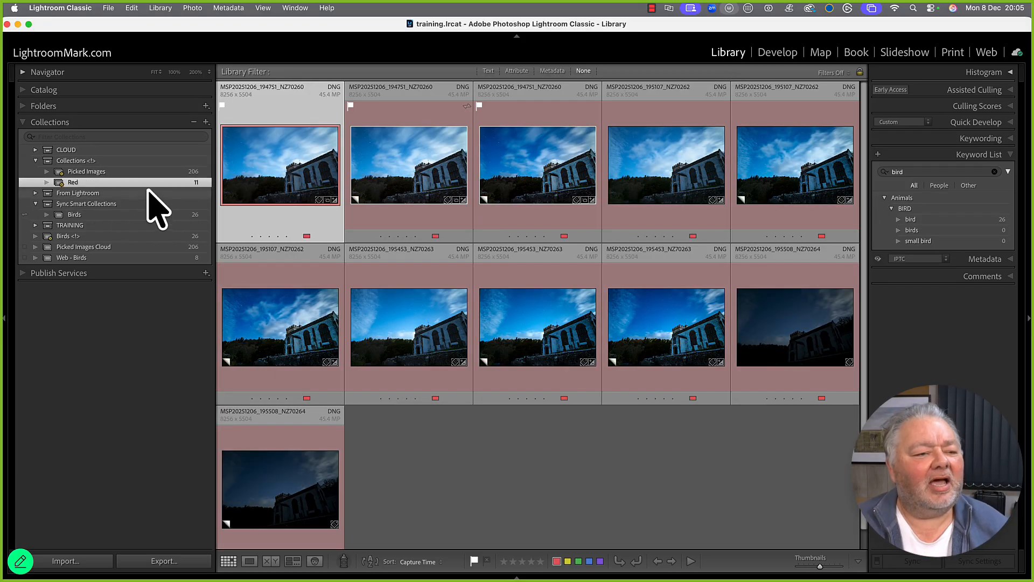
left_click(81, 161)
right_click(93, 160)
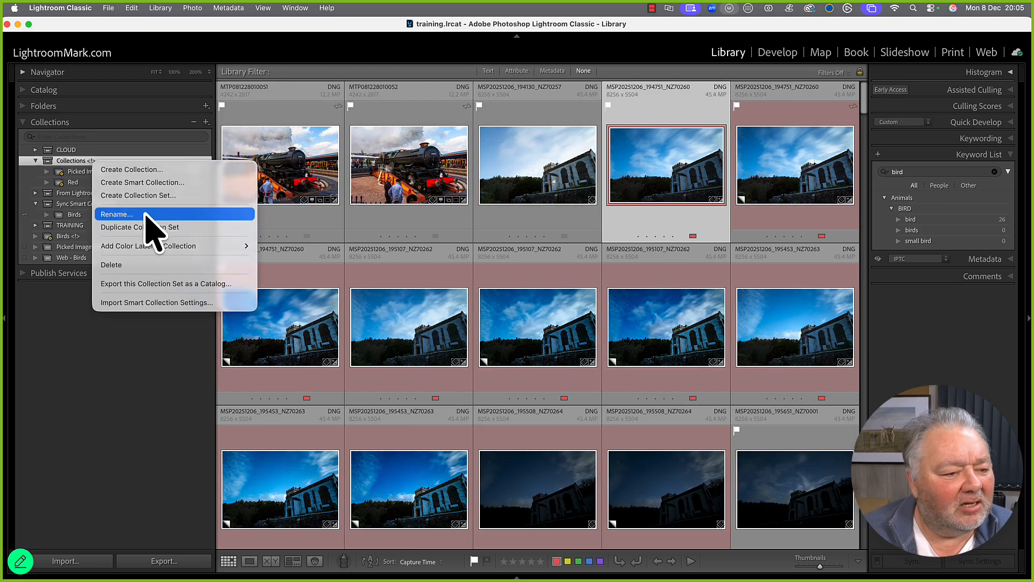
left_click(81, 171)
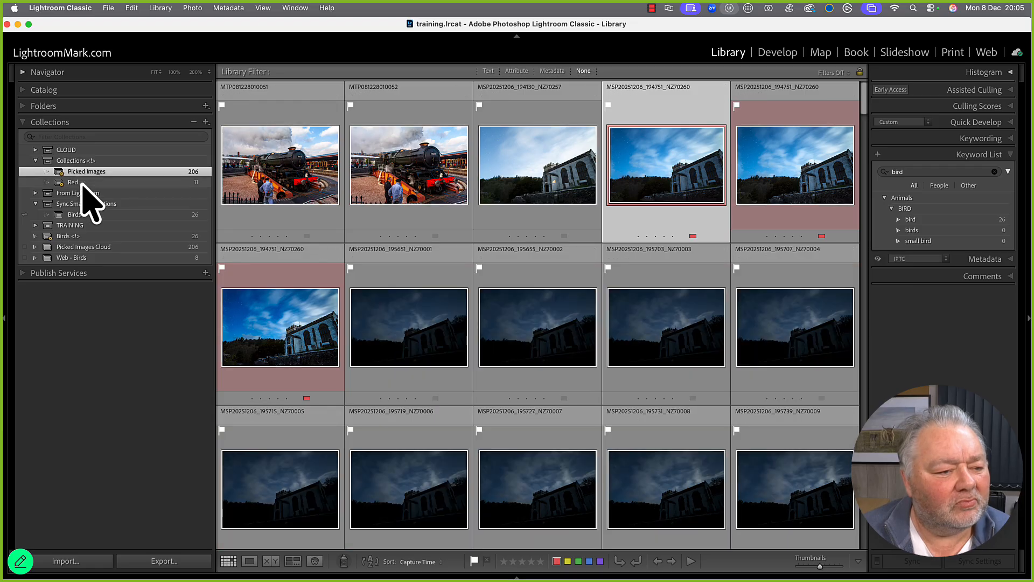
left_click(81, 182, "super")
right_click(82, 182)
left_click(67, 178)
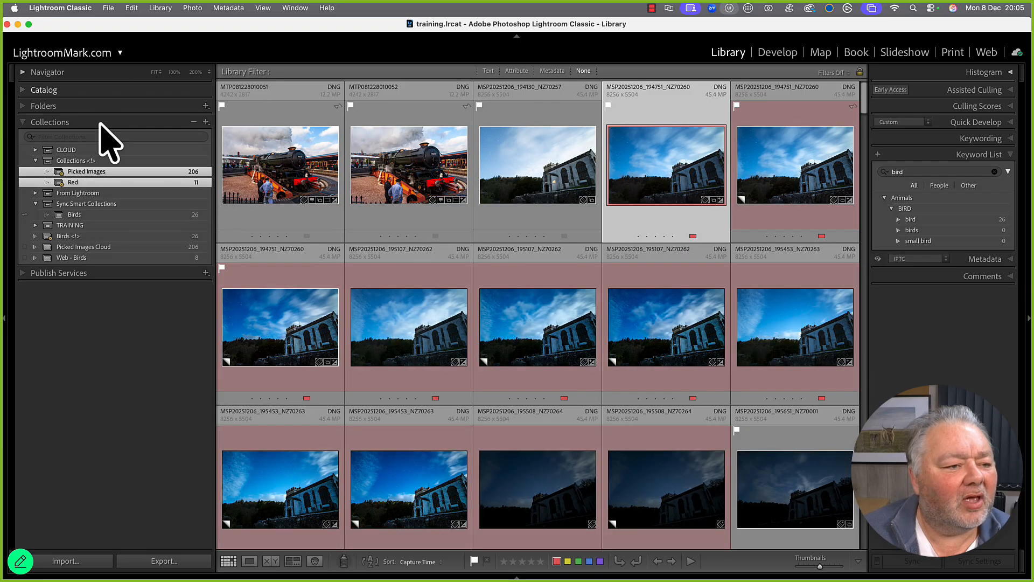
Select the Collections <!> set and run Sync Now from the jf Smart-Collection Sync plug-in.
left_click(30, 161)
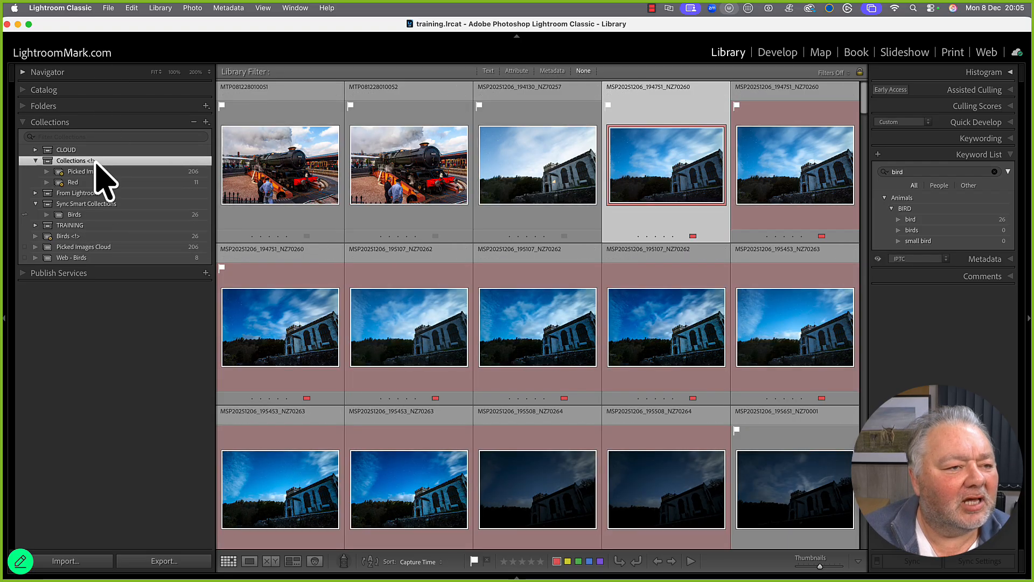
left_click(108, 9)
mouse_move(144, 289)
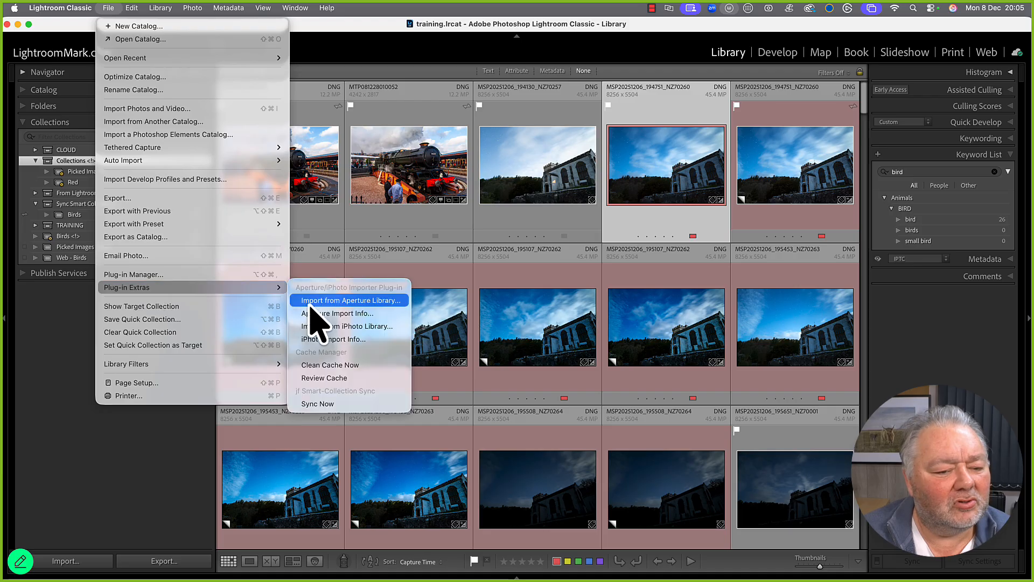
left_click(318, 398)
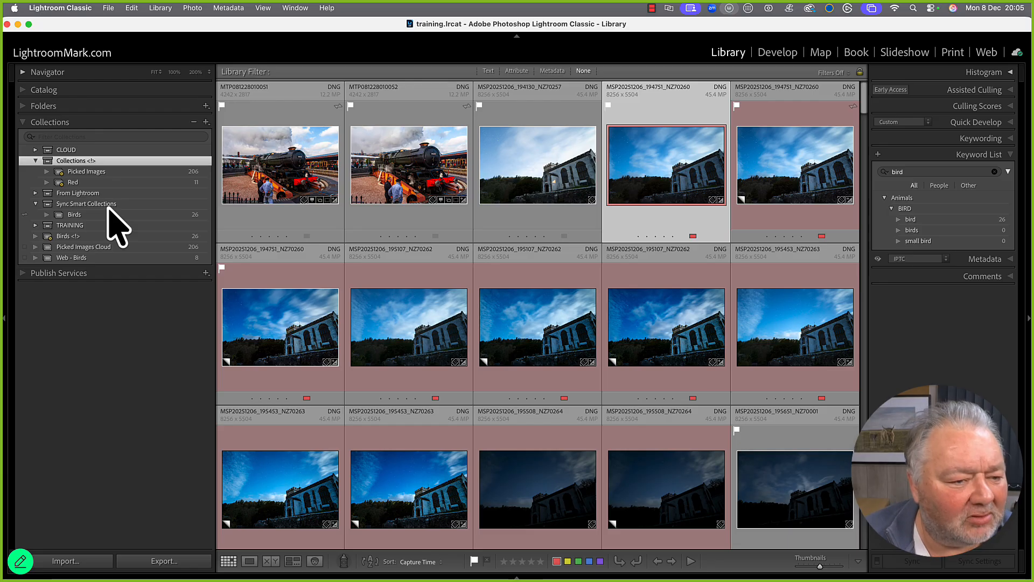
Switch to Adobe Lightroom to check its album list for the synced collections, and return to Lightroom Classic.
left_click(18, 25)
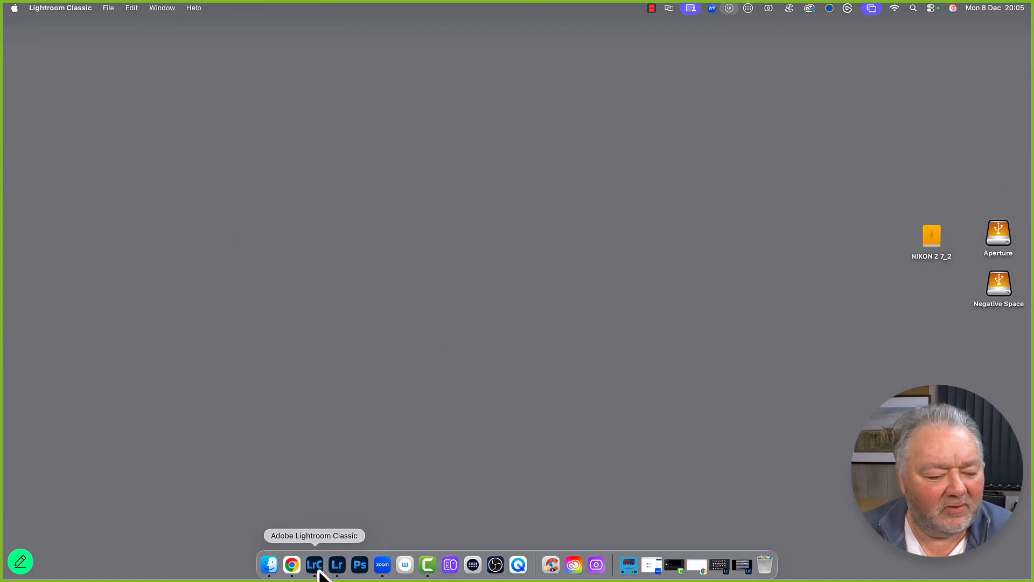
left_click(333, 569)
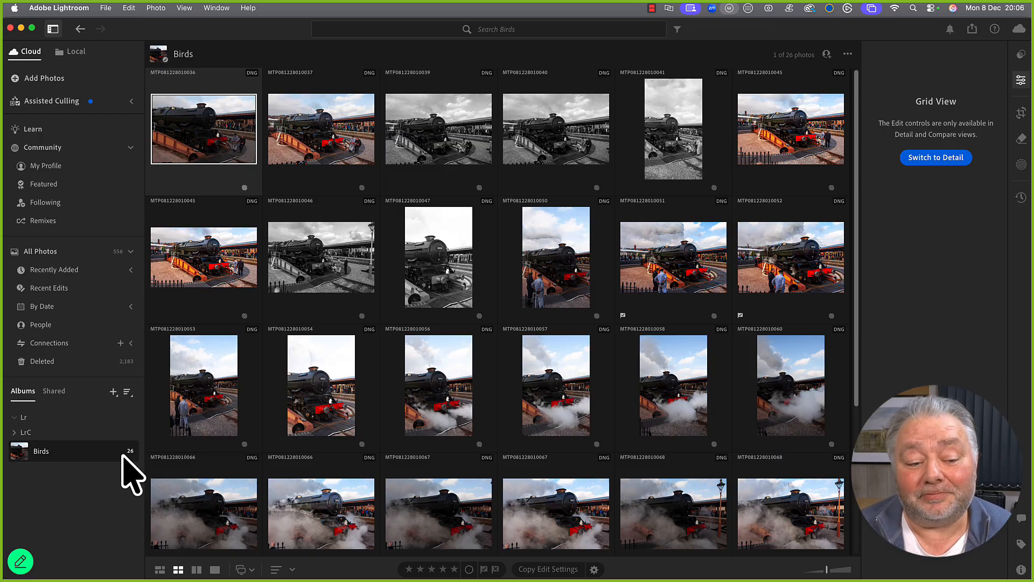
mouse_move(264, 579)
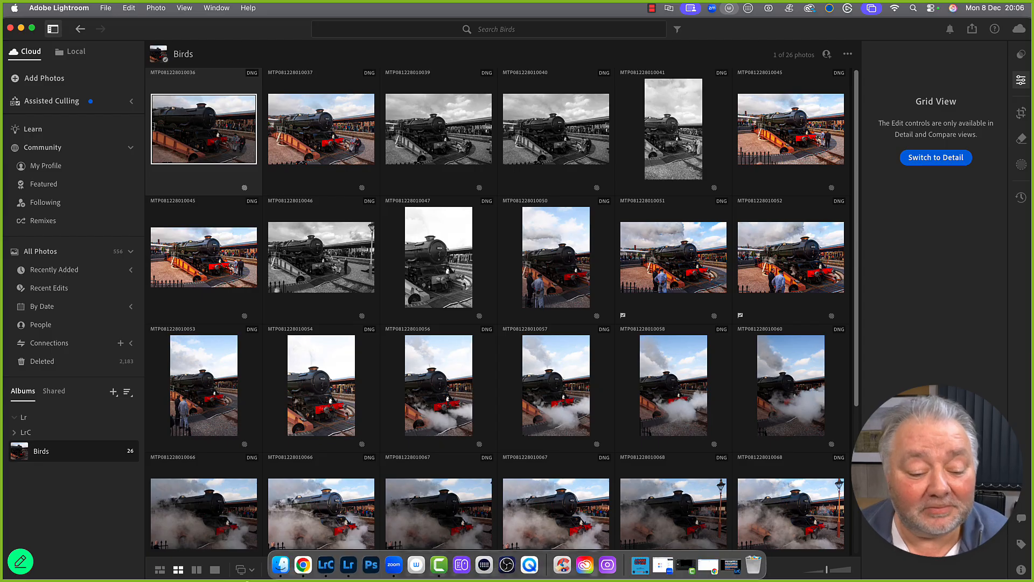
left_click(327, 567)
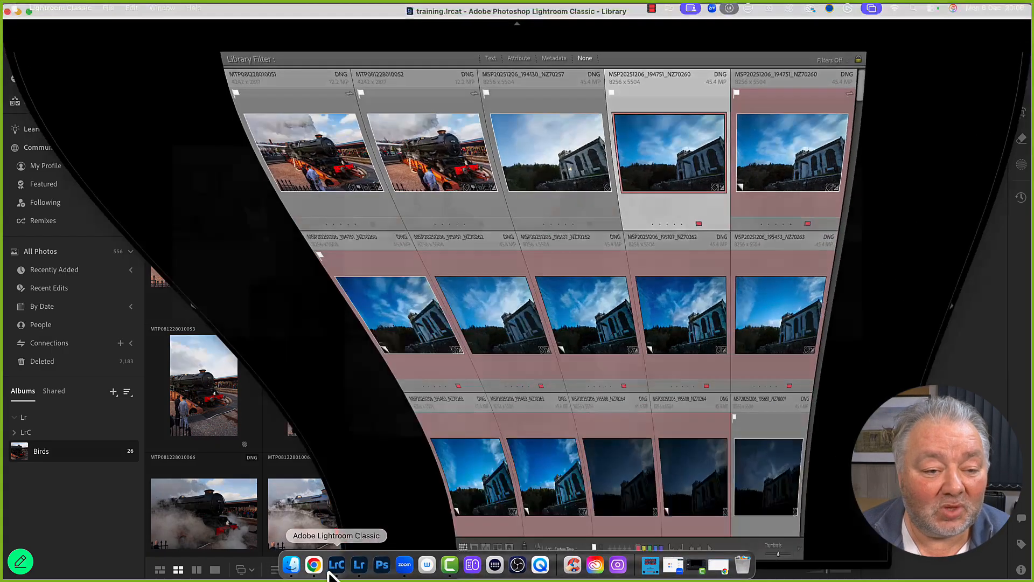